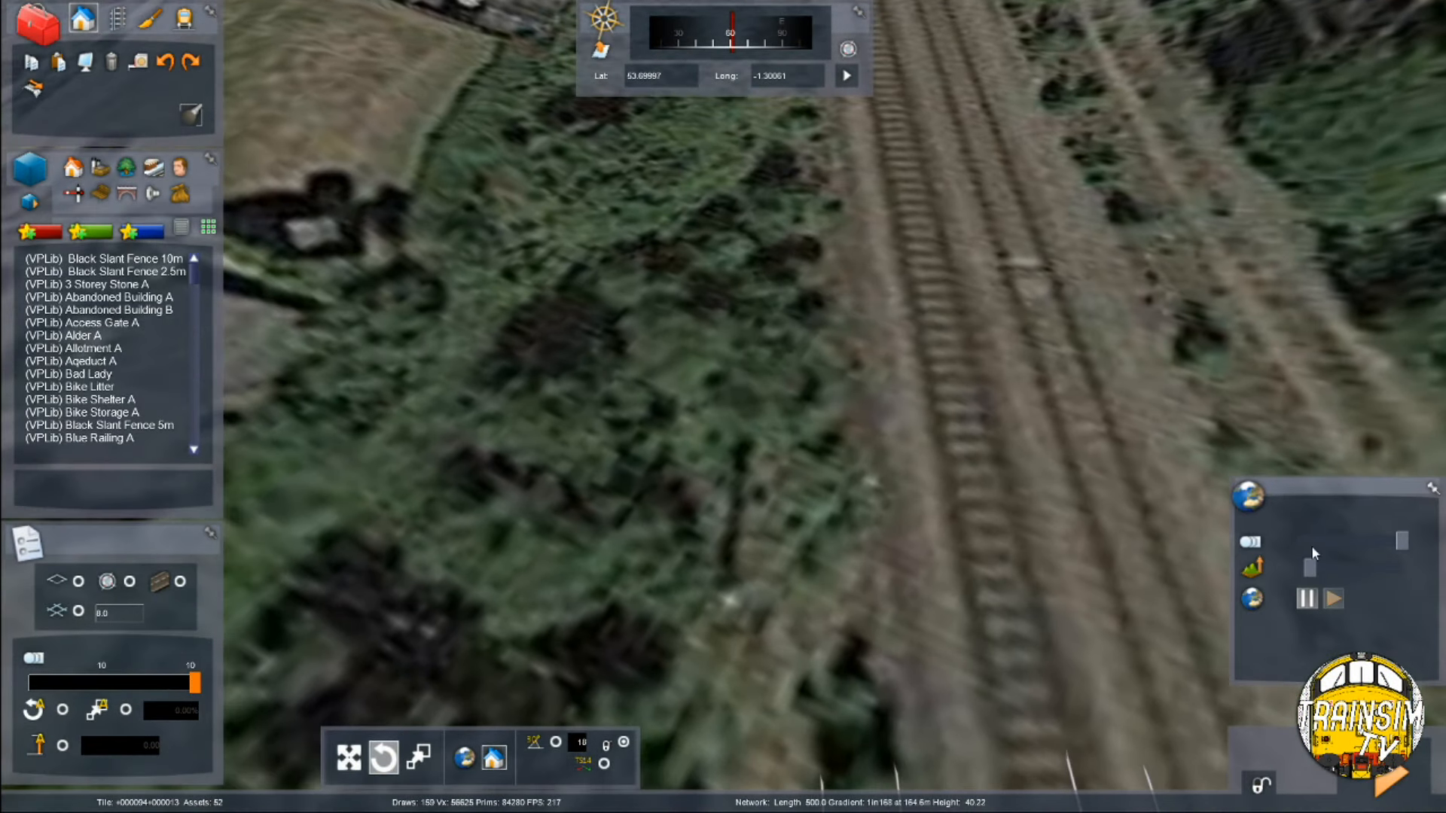
Raise the aerial map overlay above the rails to compare the tracks with the imagery
click(1321, 542)
drag(1311, 567, 1402, 541)
scroll(1169, 540, up, 3)
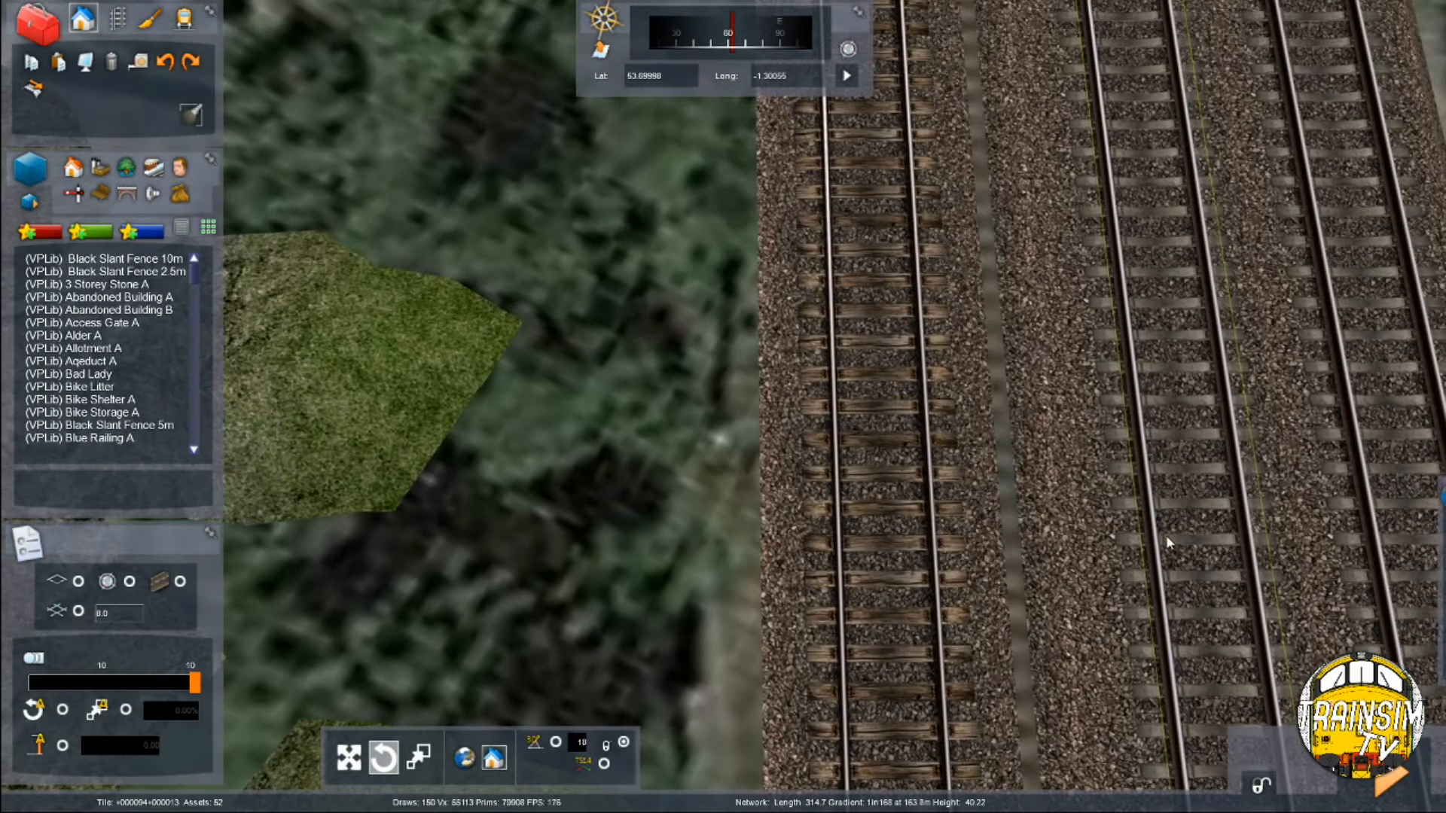
scroll(534, 519, up, 2)
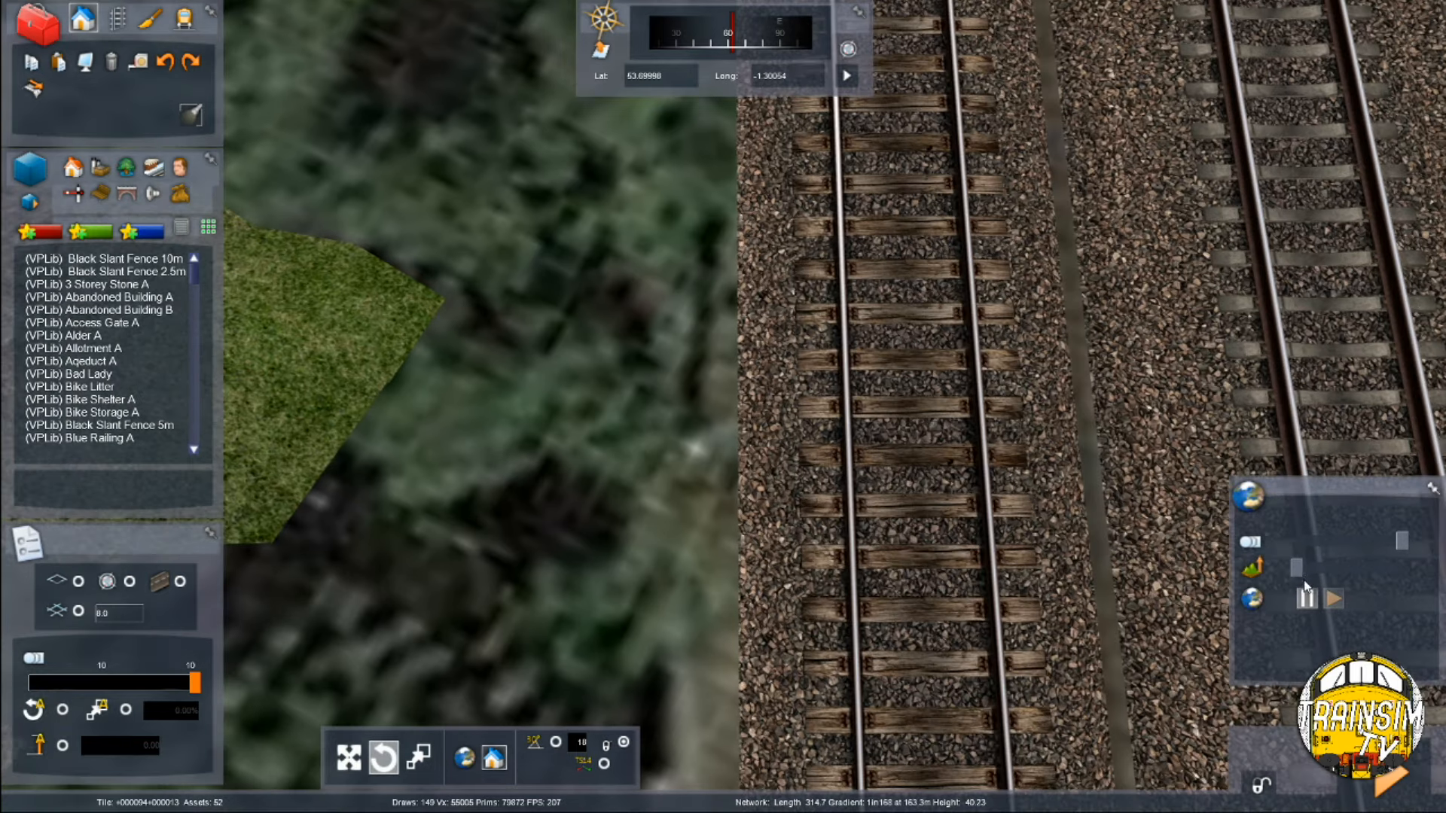
drag(1302, 573, 1312, 573)
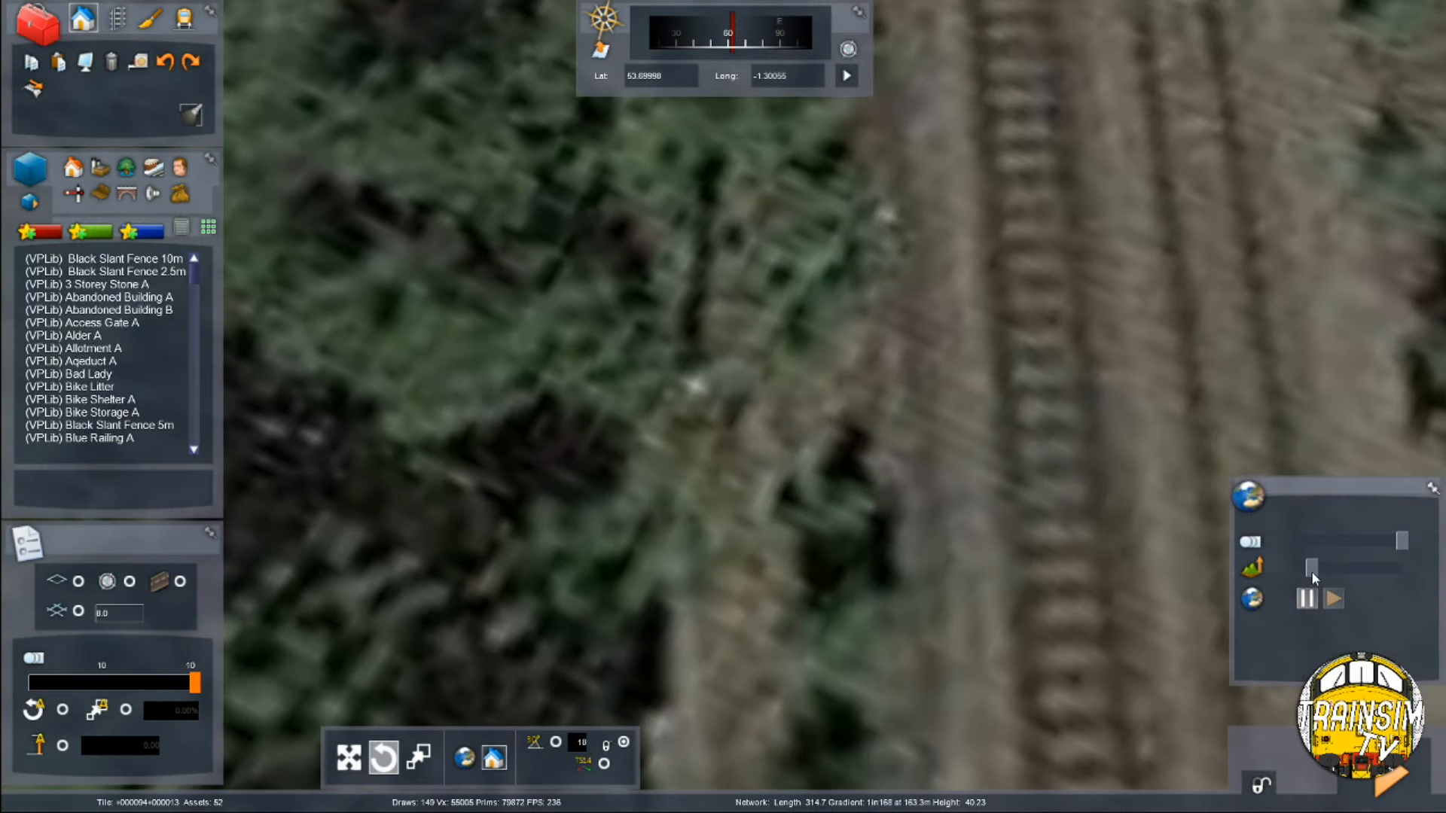
Examine the junction's existing signals and their numbers on the 2D network map, and return to the 3D track view
scroll(817, 523, down, 8)
mouse_move(820, 522)
right_down()
mouse_move(846, 486)
mouse_move(866, 512)
mouse_move(806, 515)
right_up()
key(9)
scroll(755, 513, down, 8)
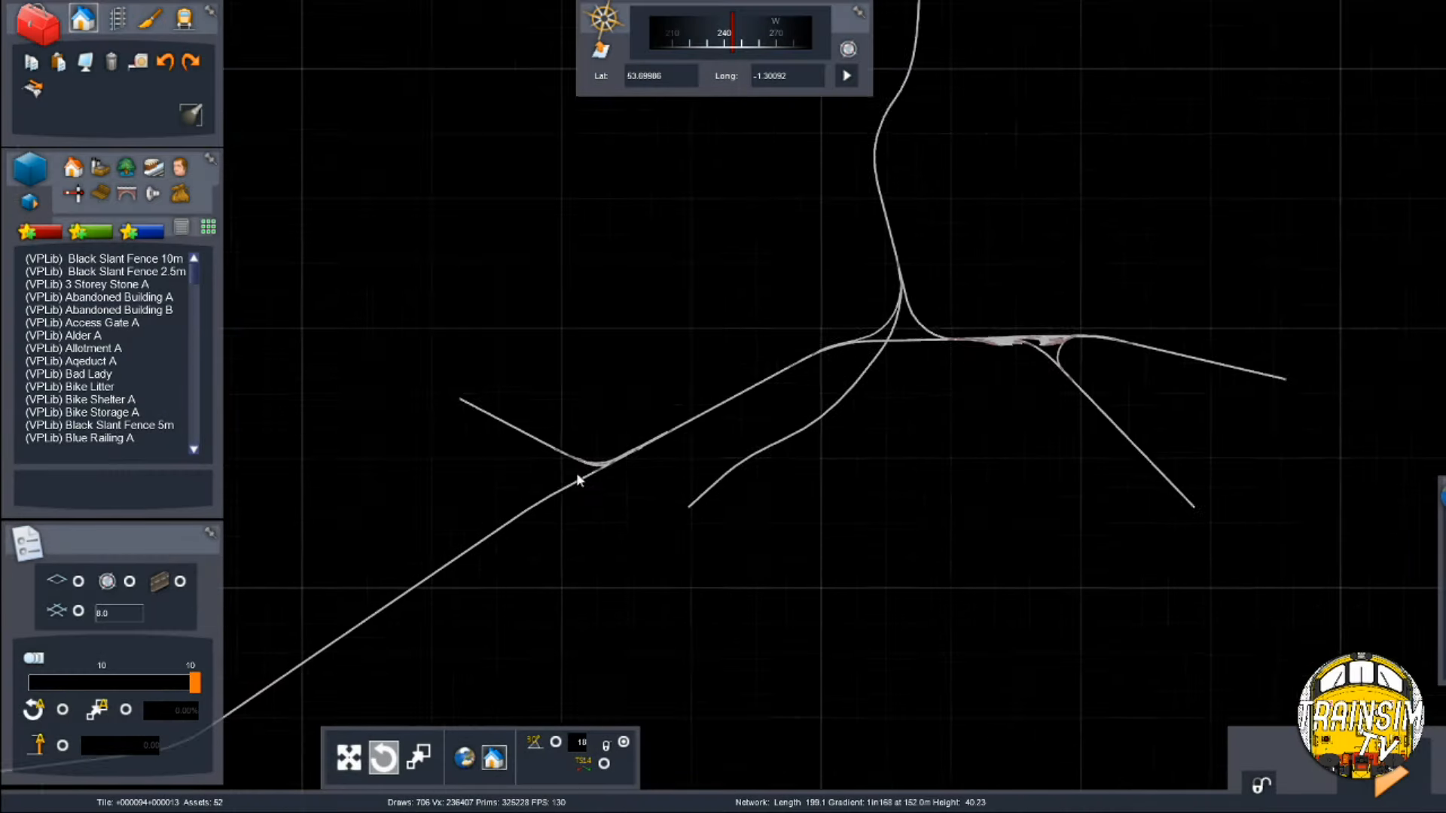
scroll(553, 493, up, 3)
right_drag(537, 509, 499, 511)
scroll(502, 437, up, 5)
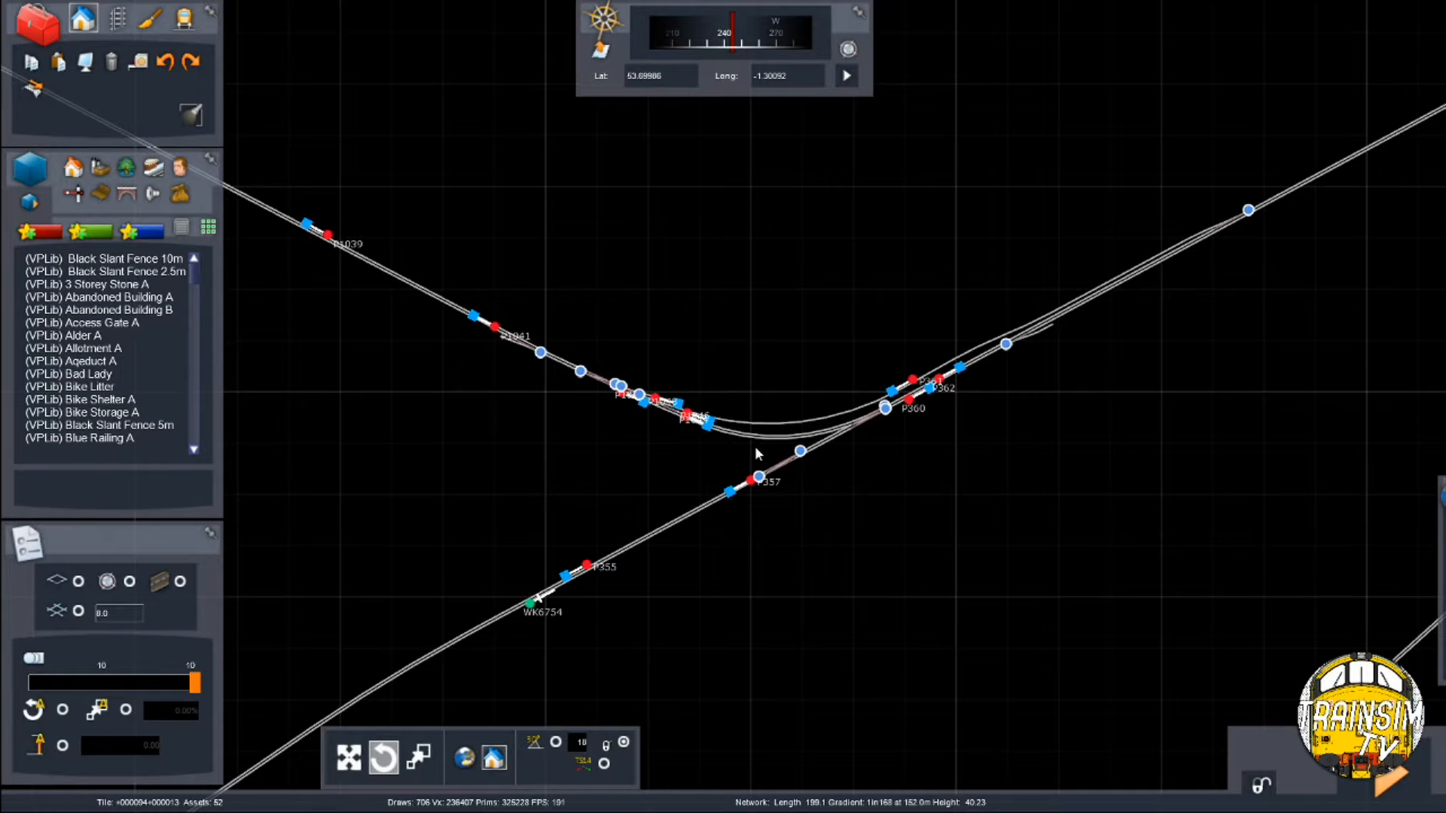
scroll(676, 331, up, 2)
key(8)
right_drag(847, 408, 825, 557)
right_drag(682, 294, 682, 388)
key(Up)
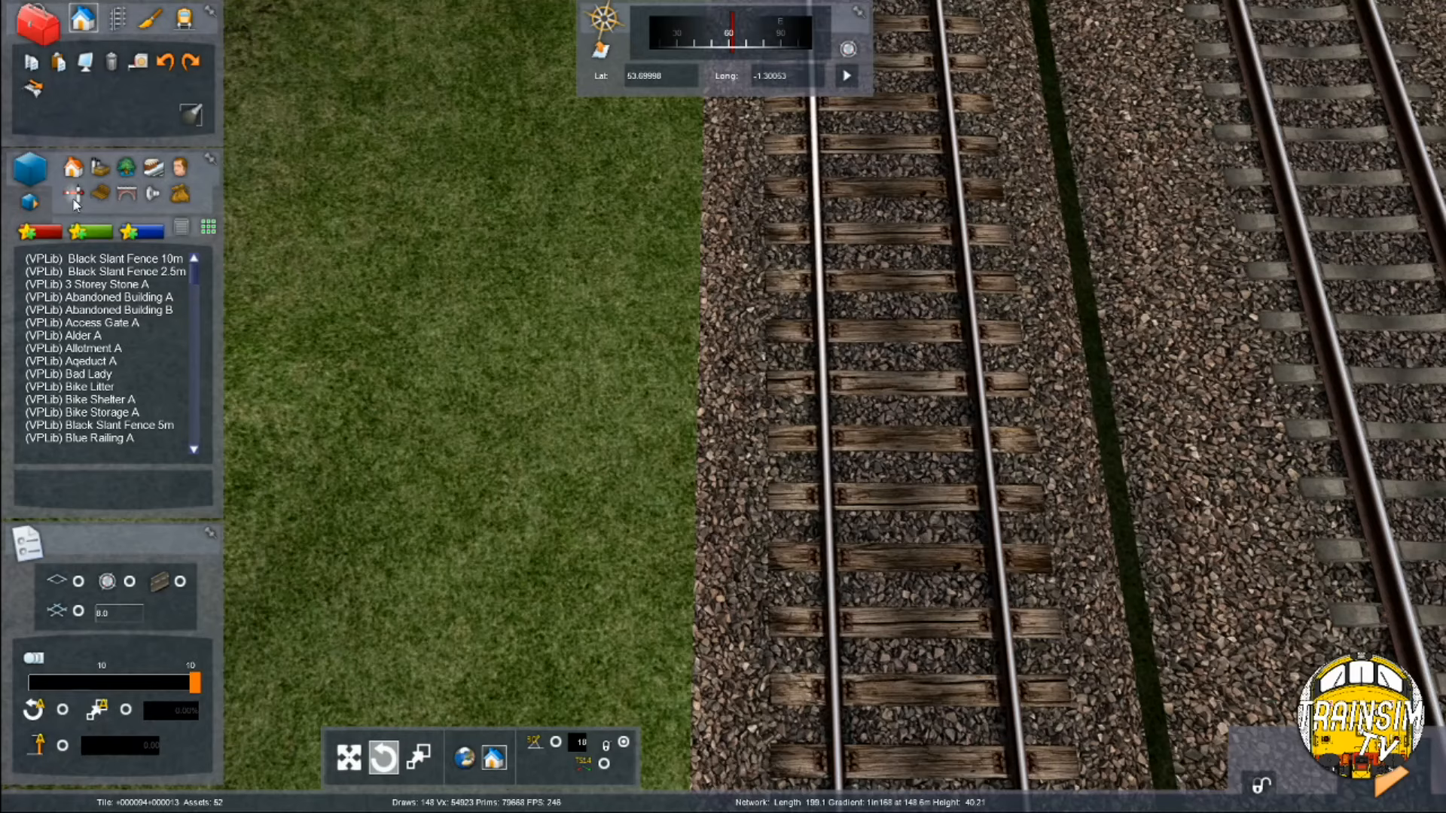
Choose the JTMS B3A 1T signal and place it beside the wooden-sleepered track
click(73, 194)
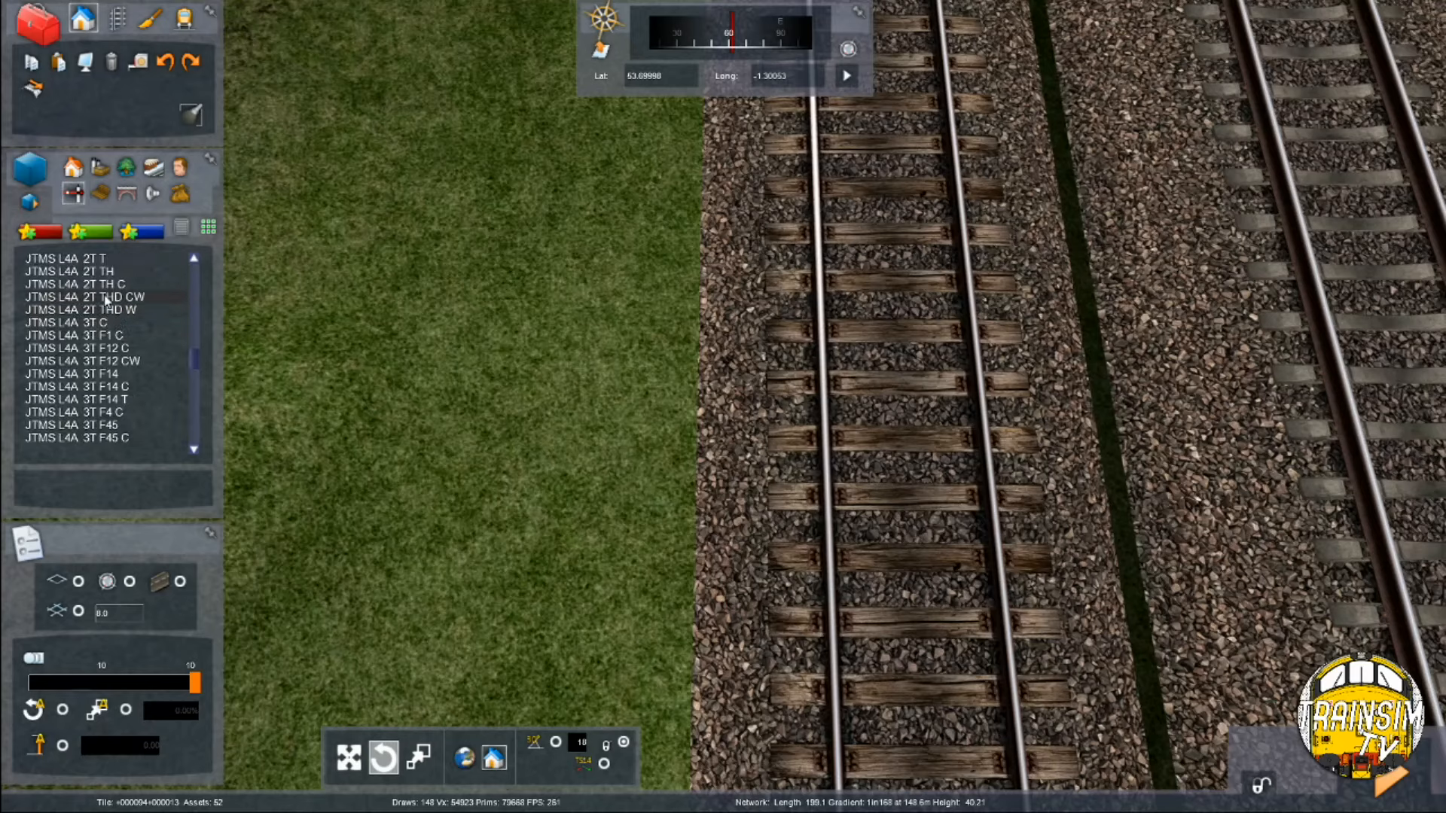
drag(197, 319, 192, 300)
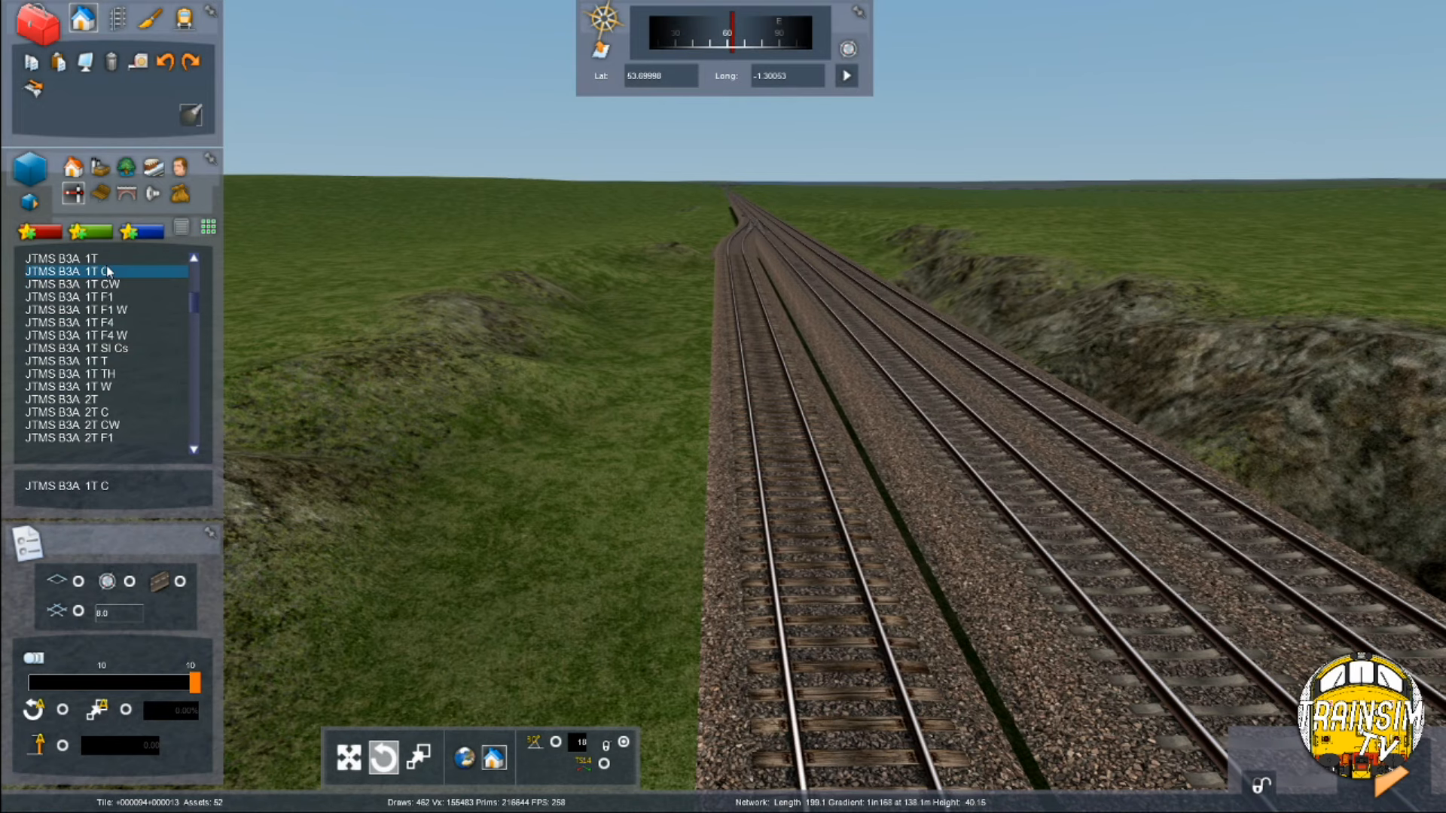
click(106, 260)
mouse_move(681, 463)
mouse_down()
mouse_move(800, 580)
mouse_move(635, 601)
mouse_up()
click(691, 562)
Position the signal mast at the ballast edge, with its link marker between the rails of the wooden-sleepered track
mouse_move(692, 562)
right_down()
mouse_move(754, 742)
mouse_move(779, 284)
mouse_move(787, 423)
mouse_move(842, 605)
right_up()
key(Up)
key(Down)
mouse_move(820, 539)
right_down()
mouse_move(806, 294)
mouse_move(795, 482)
right_up()
key(Up)
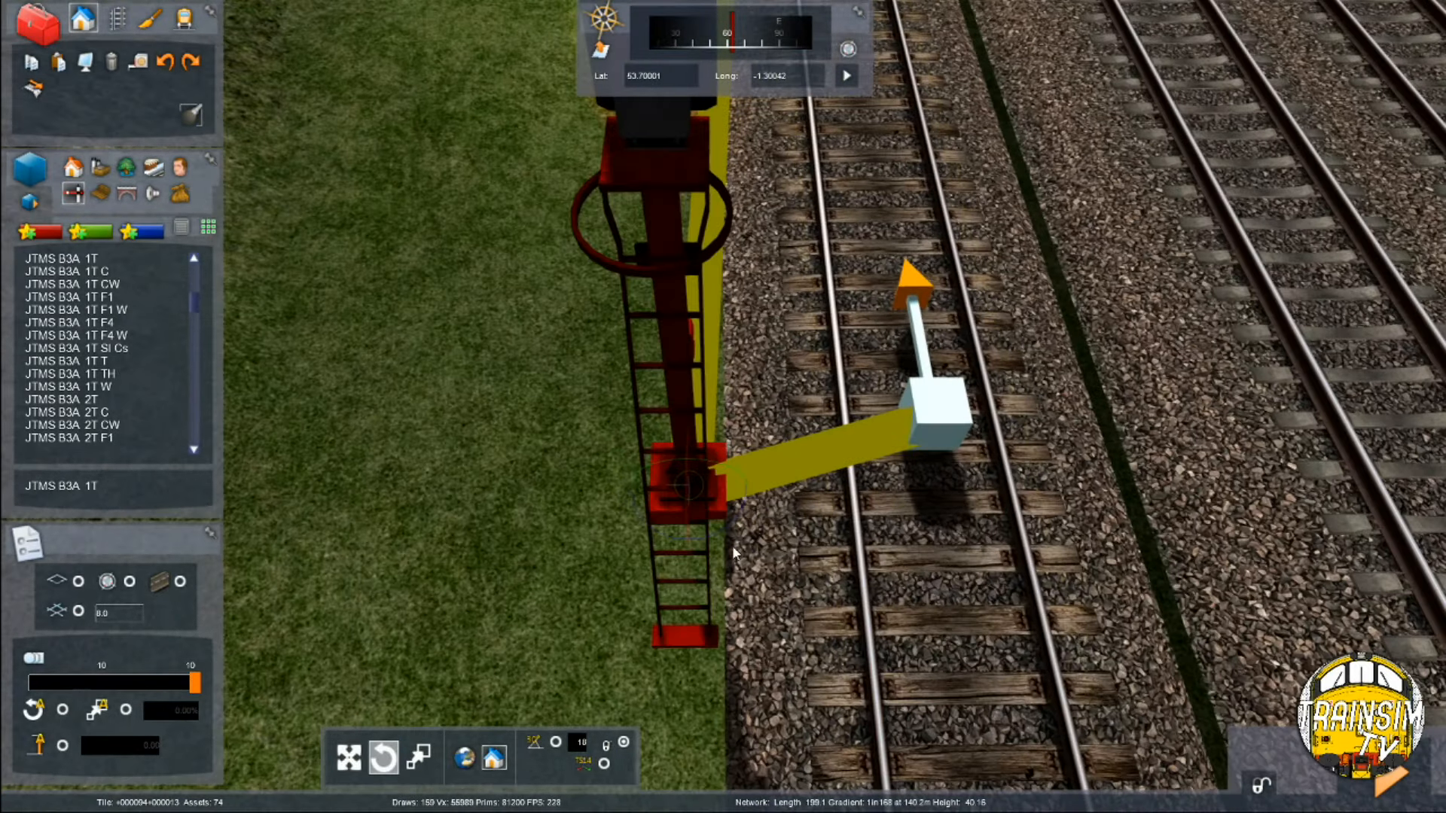
drag(724, 529, 1138, 448)
mouse_move(1137, 449)
right_down()
mouse_move(1183, 339)
mouse_move(1145, 362)
right_up()
key(Up)
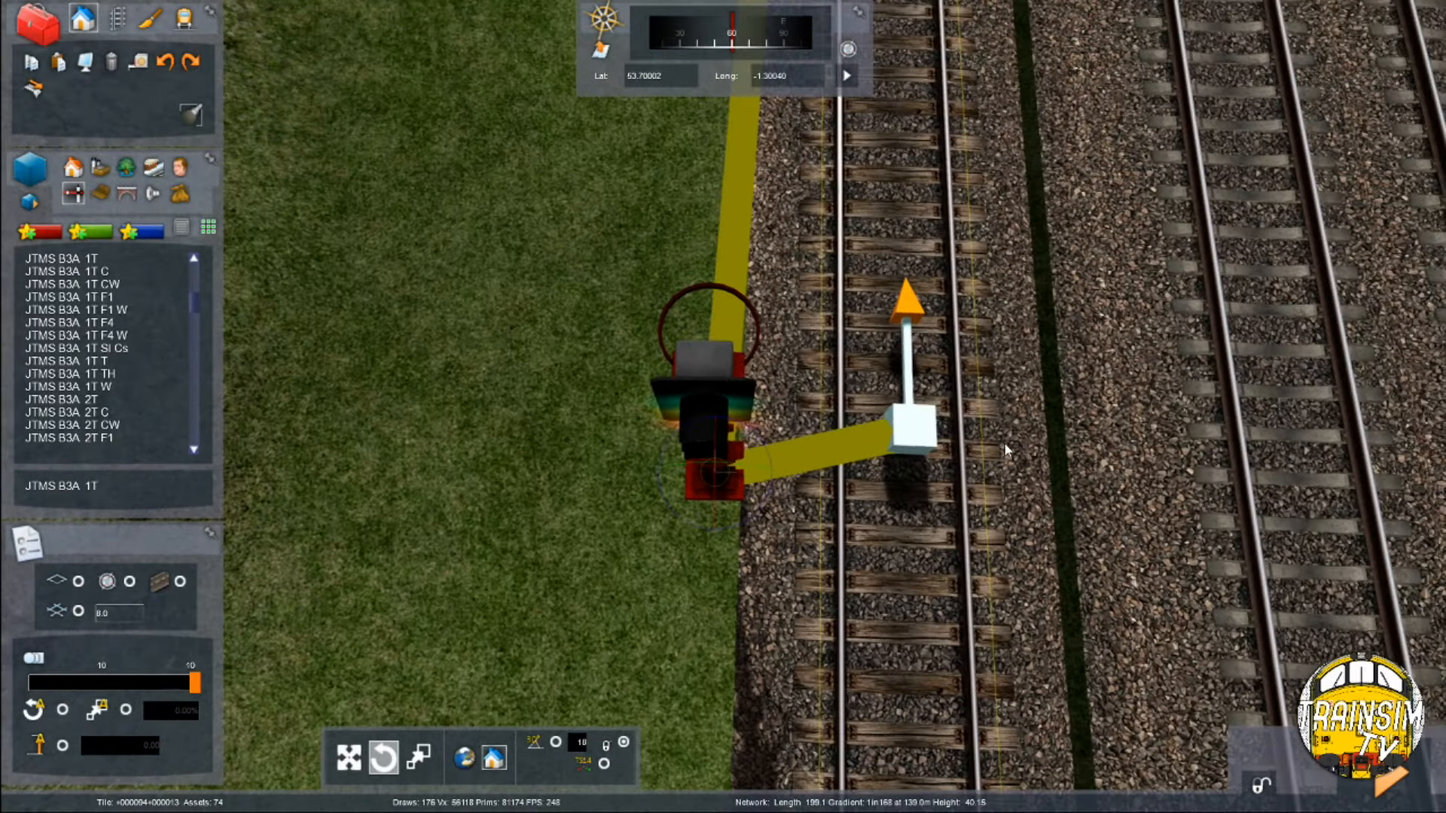
key(Down)
right_drag(1005, 443, 1004, 580)
key(k)
key(y)
right_drag(1006, 446, 1005, 633)
key(Up)
Open the new signal's properties and enter the identification prefix P and number 37
double_click(657, 476)
click(1328, 312)
text(P)
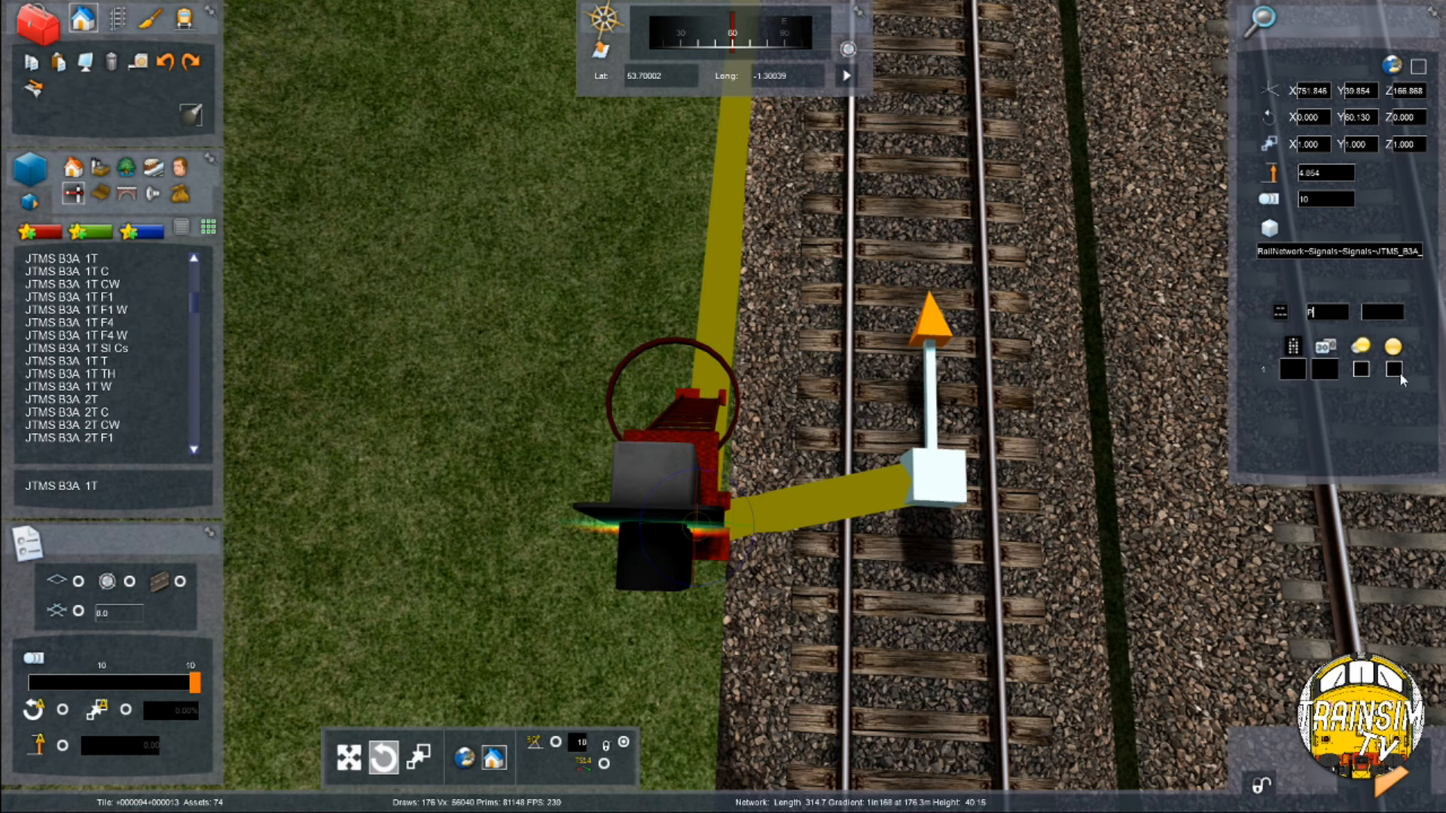
click(1378, 314)
text(37)
click(905, 286)
Examine the aerial imagery along the line towards the station and back for the next signal gantry's location
right_drag(905, 286, 1190, 286)
scroll(905, 286, down, 5)
key(F8)
right_drag(1047, 326, 1091, 326)
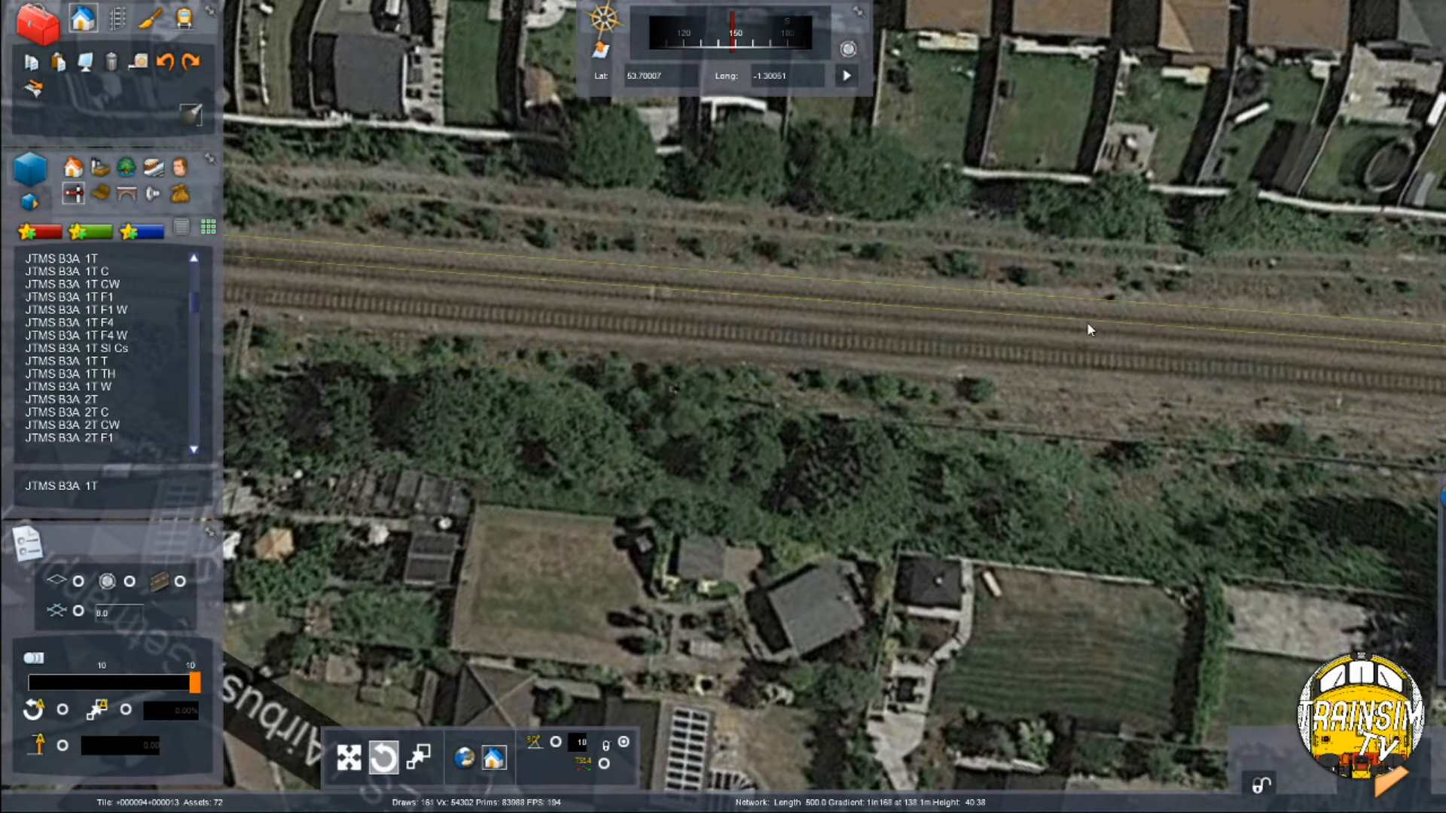
key(Up)
key(Up)
click(119, 19)
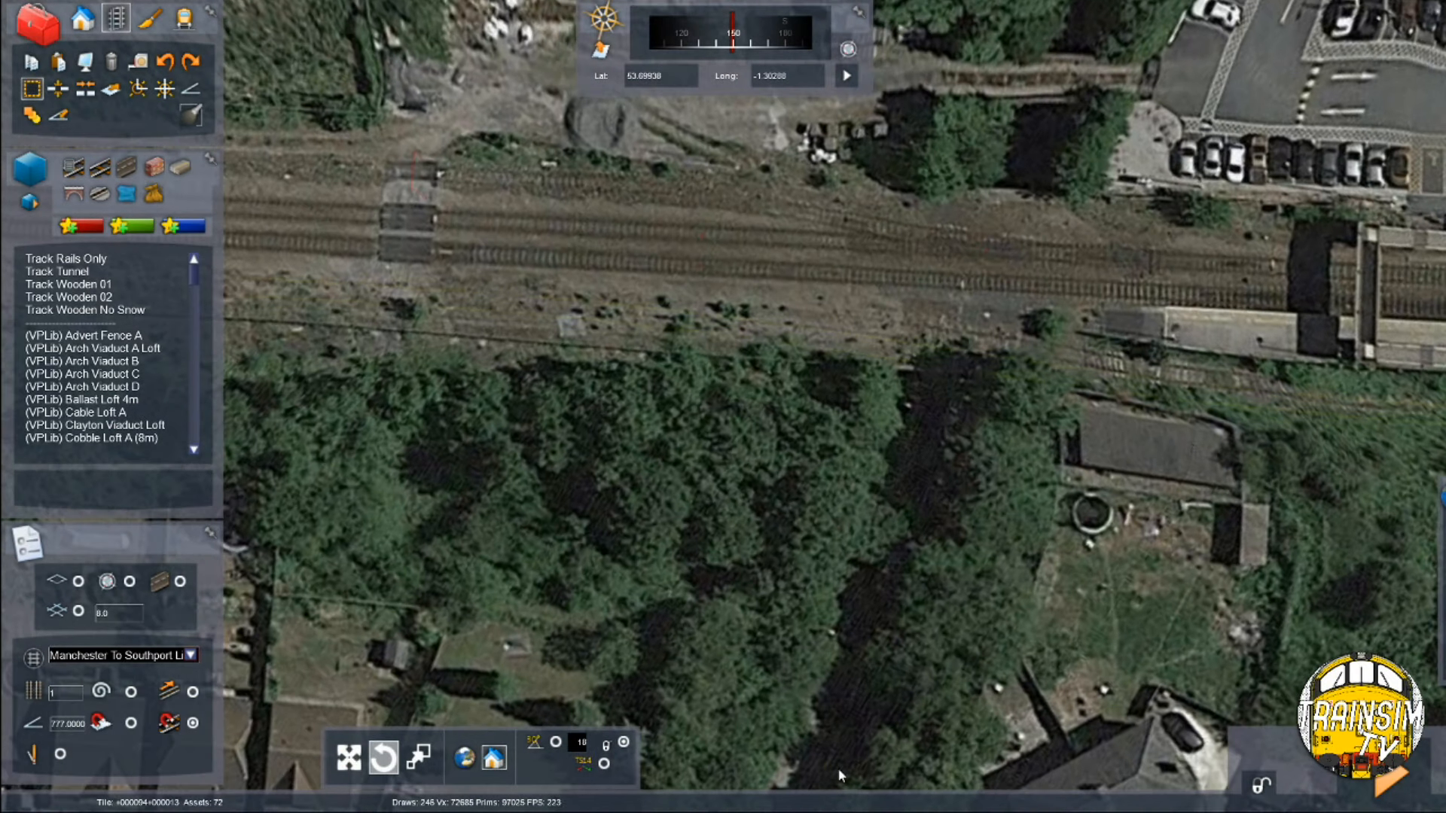
scroll(838, 768, up, 3)
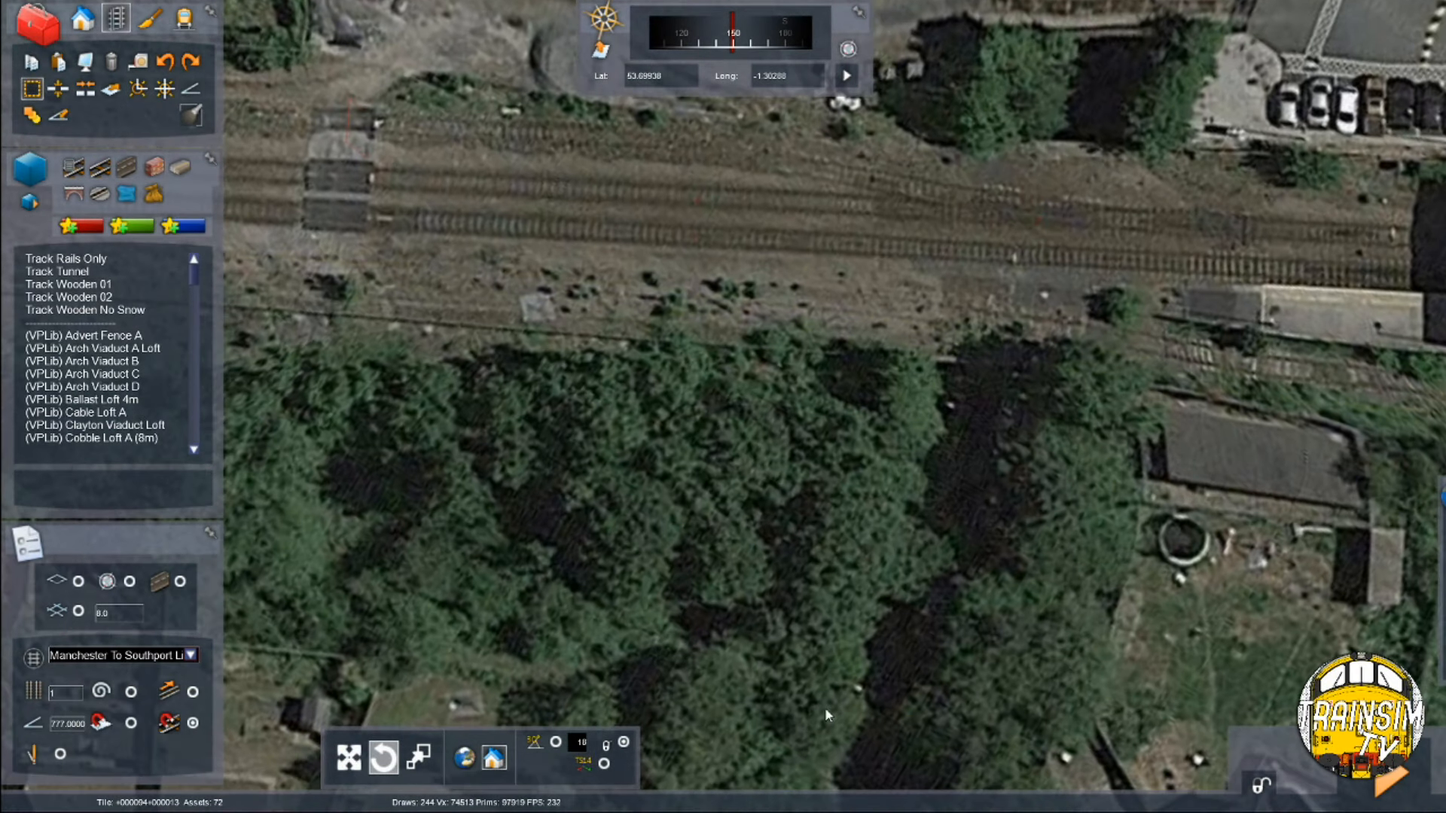
scroll(826, 714, up, 2)
right_drag(874, 684, 934, 648)
scroll(919, 531, up, 5)
scroll(922, 569, down, 5)
scroll(934, 663, up, 4)
mouse_move(1420, 592)
drag(1325, 570, 1309, 570)
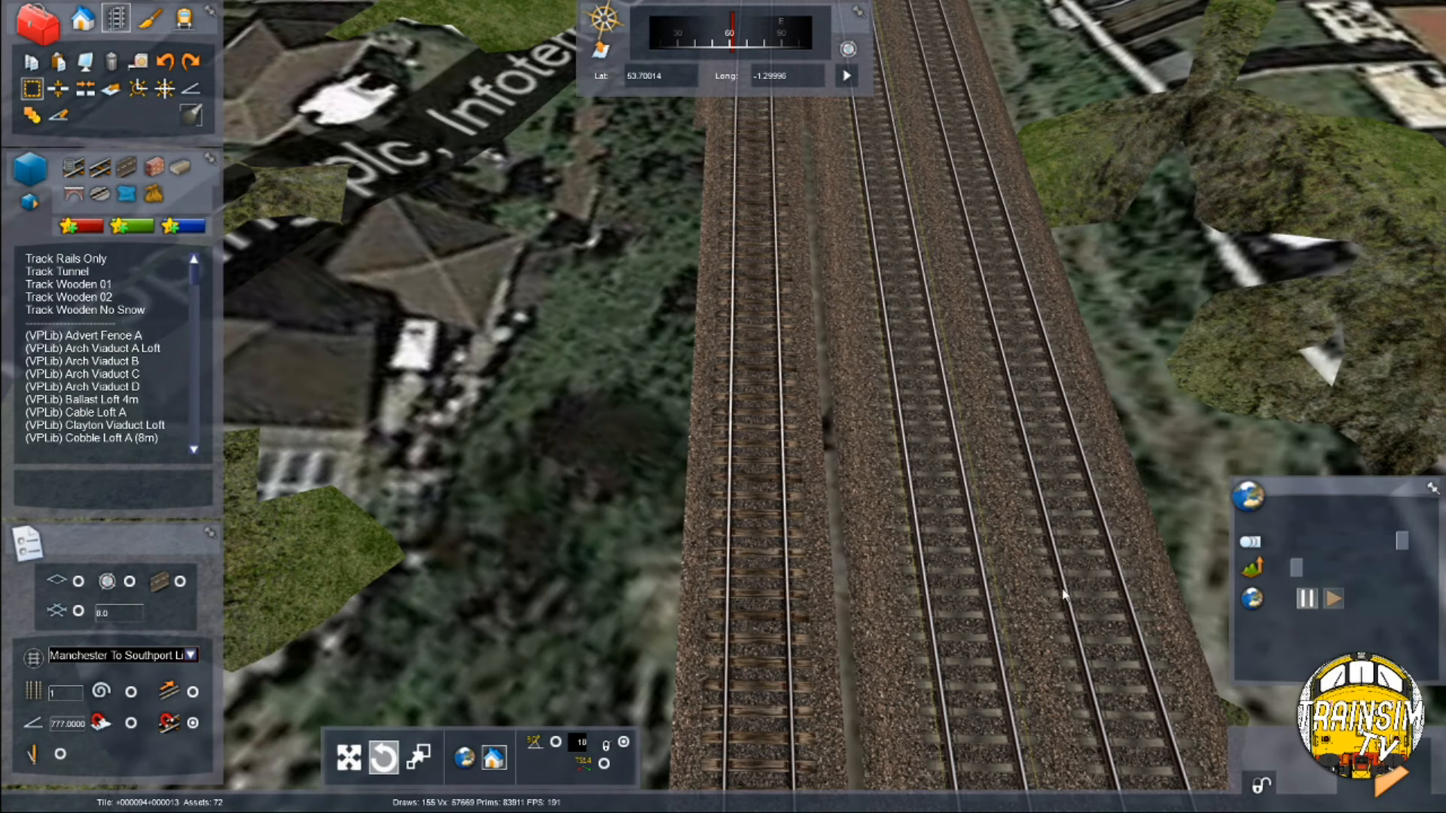
Choose JT - (CL) Signal Gantry 2T from the signalling assets and place it at the tracks
click(82, 19)
click(75, 193)
scroll(55, 296, down, 5)
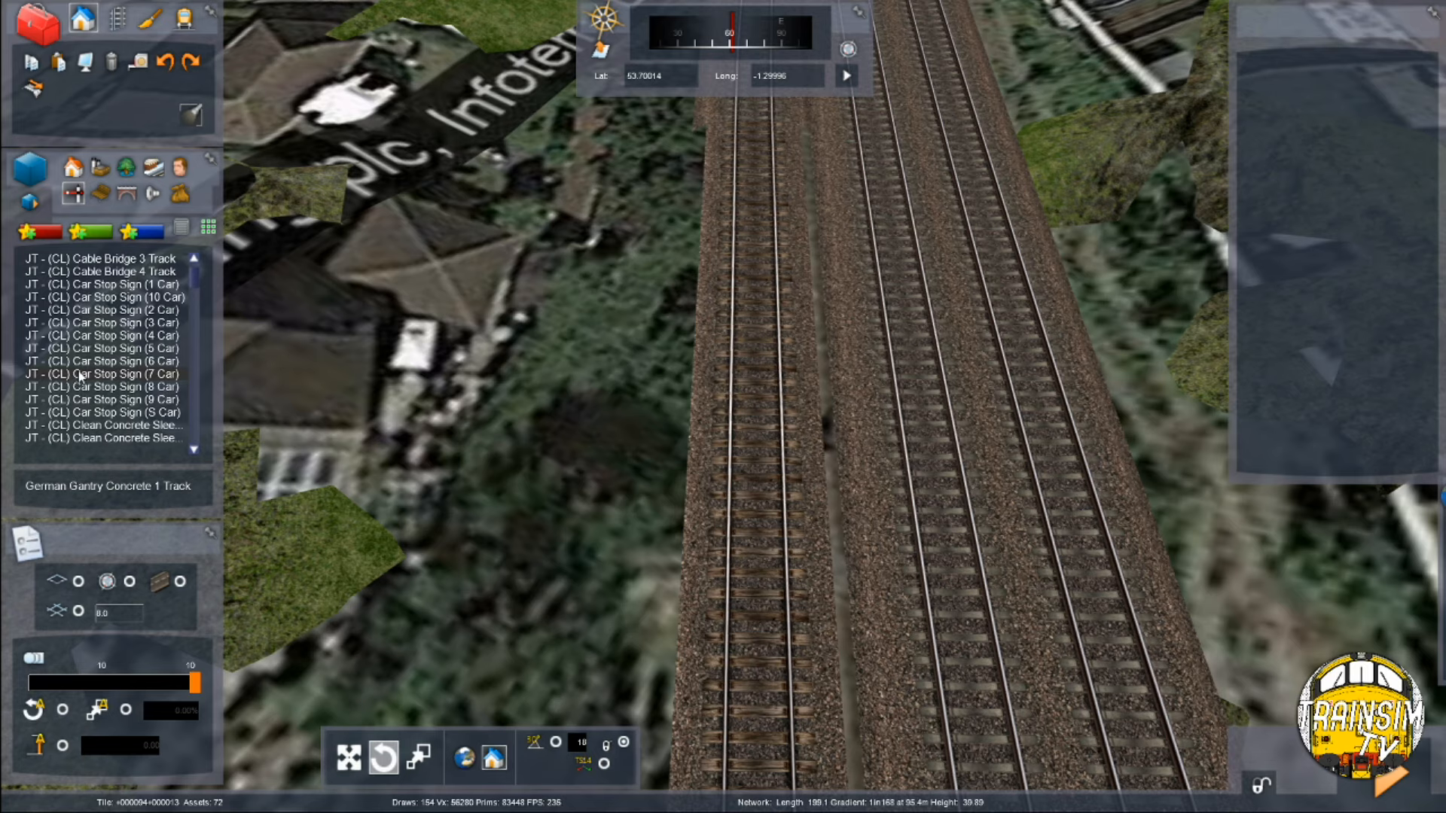
scroll(146, 317, down, 5)
scroll(148, 317, down, 10)
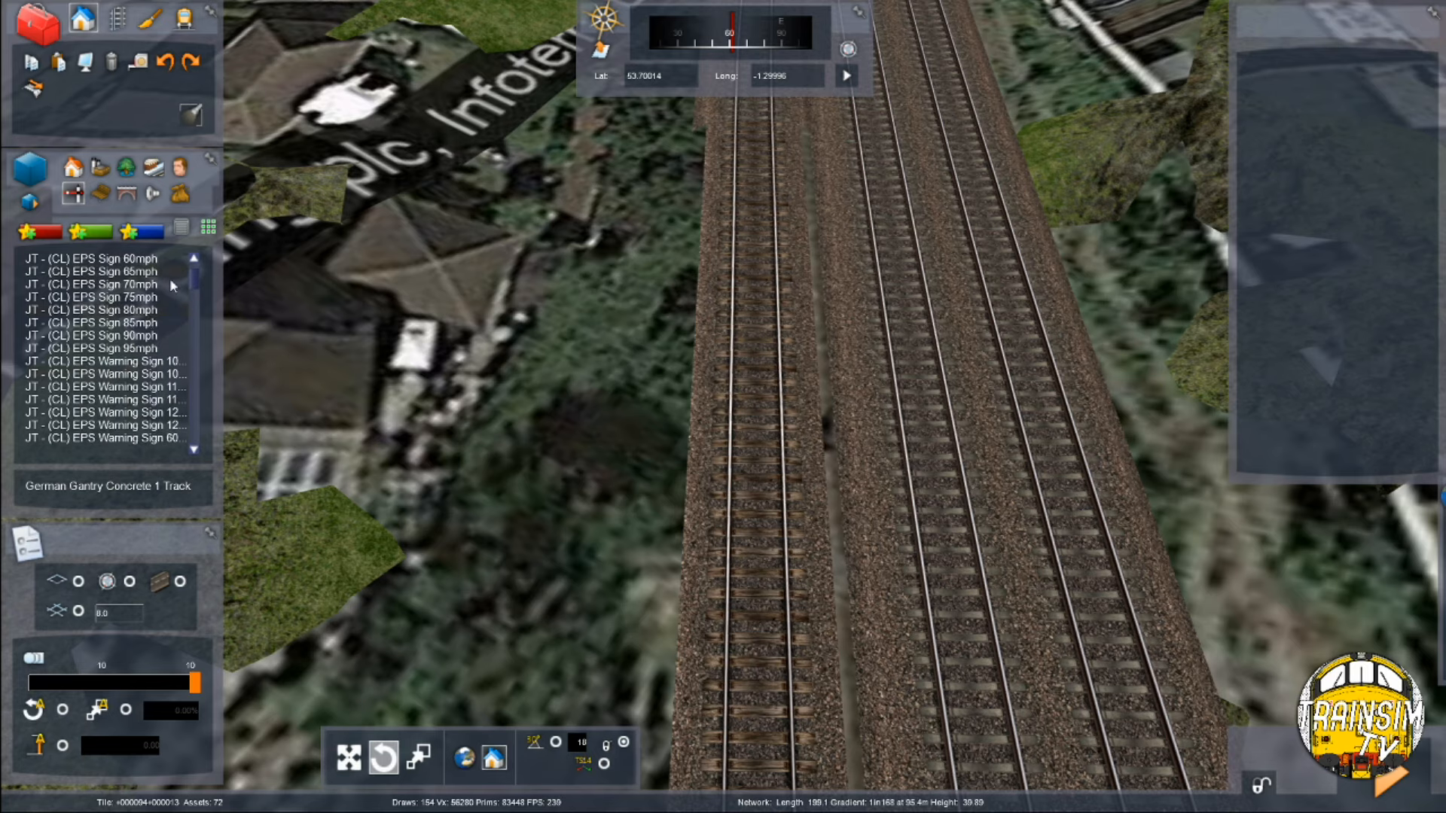
scroll(146, 304, down, 10)
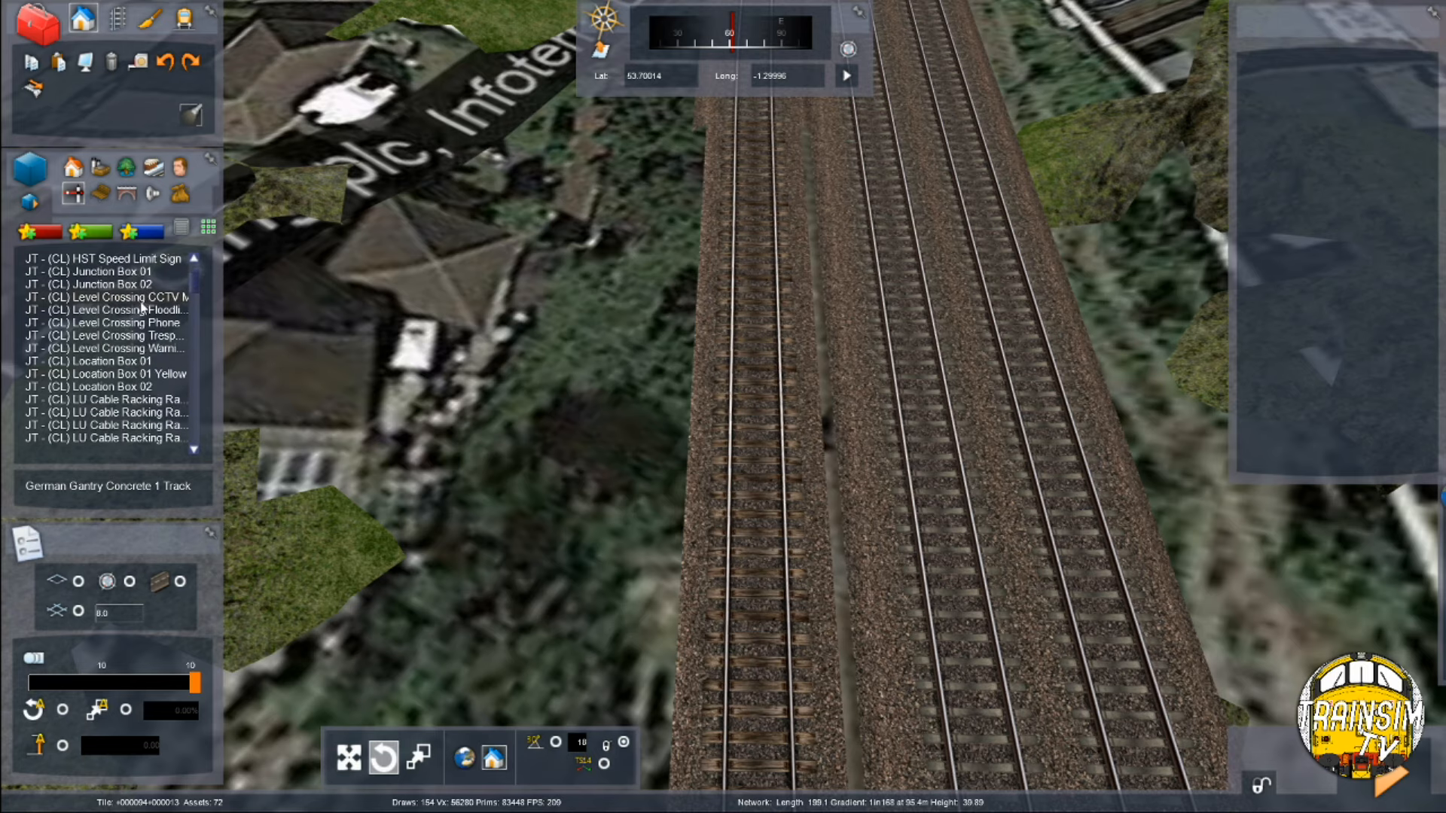
scroll(70, 346, up, 4)
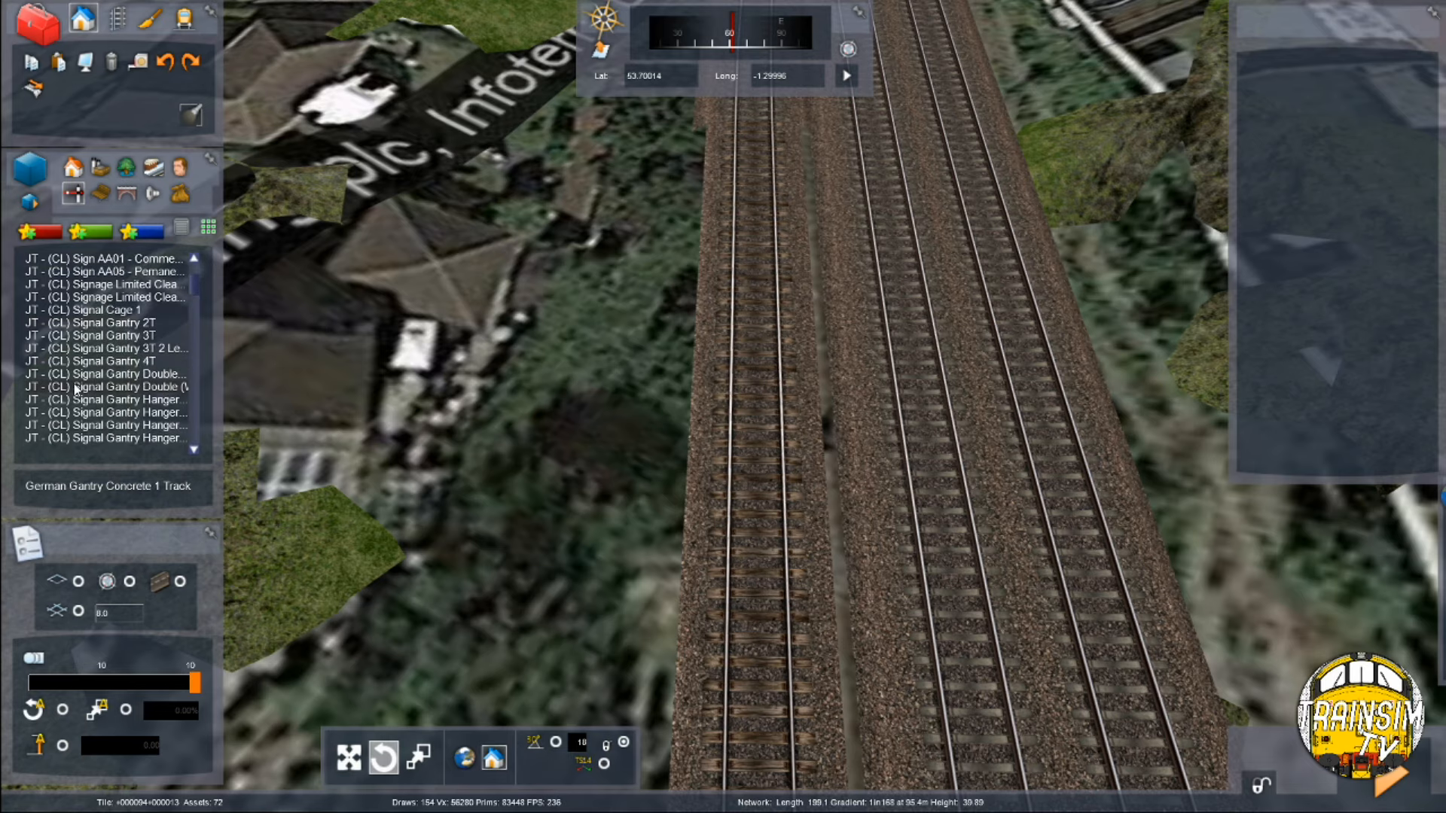
click(108, 323)
scroll(723, 588, down, 2)
key(F8)
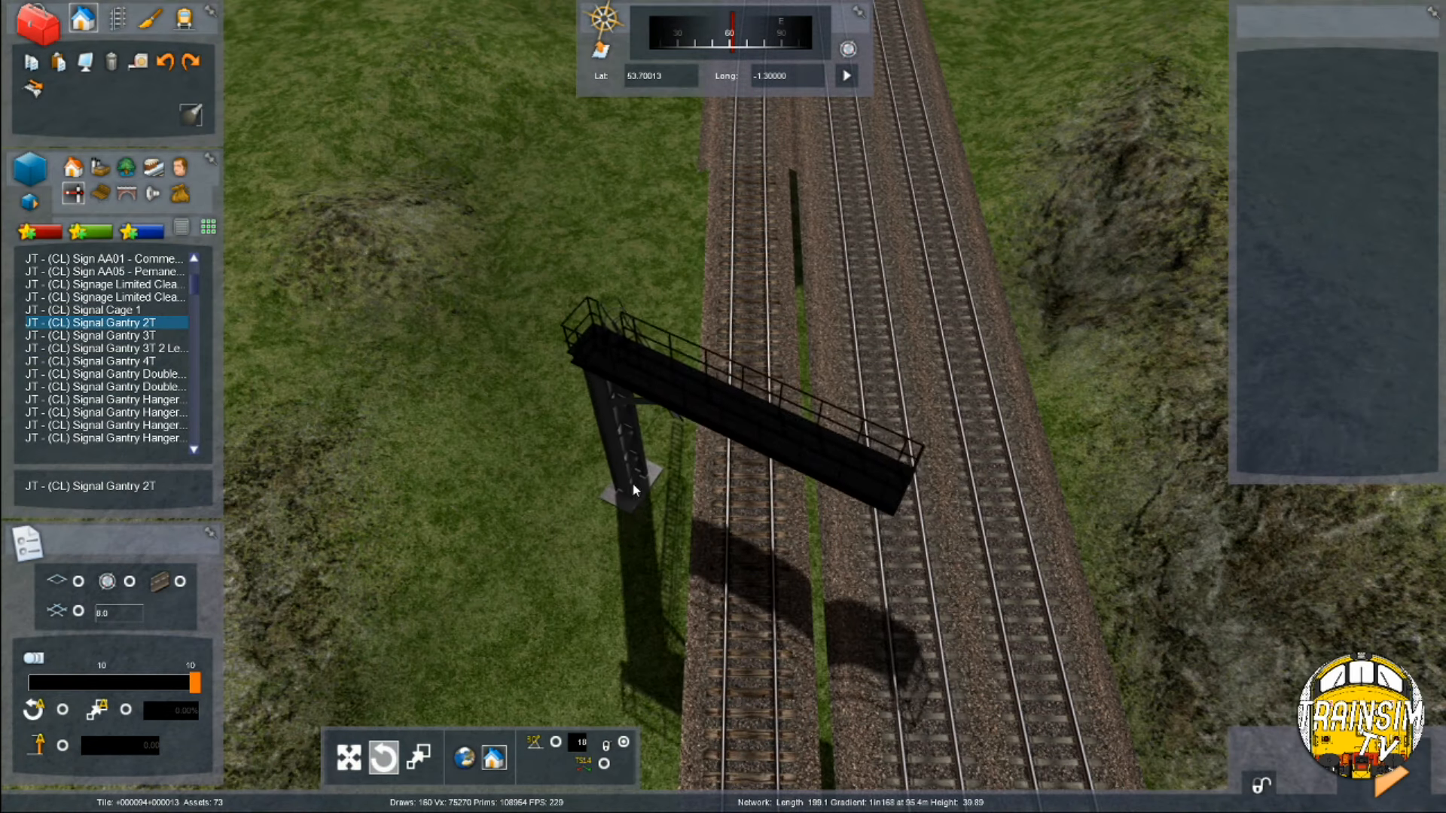
click(726, 446)
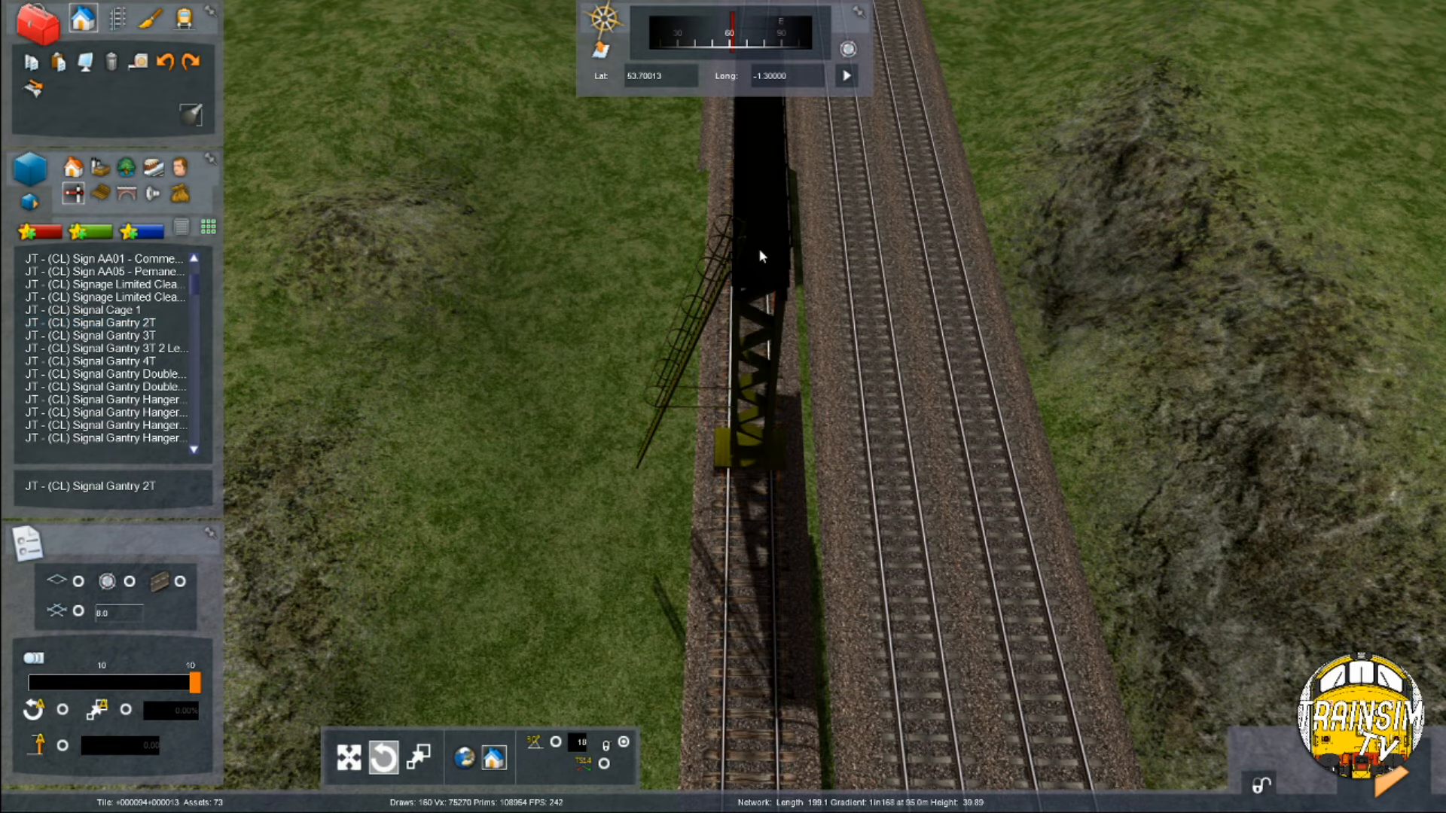
Match the gantry to its position on the aerial imagery, with its post beside the line and its arm spanning two tracks
drag(762, 251, 677, 239)
key(F8)
mouse_move(1384, 619)
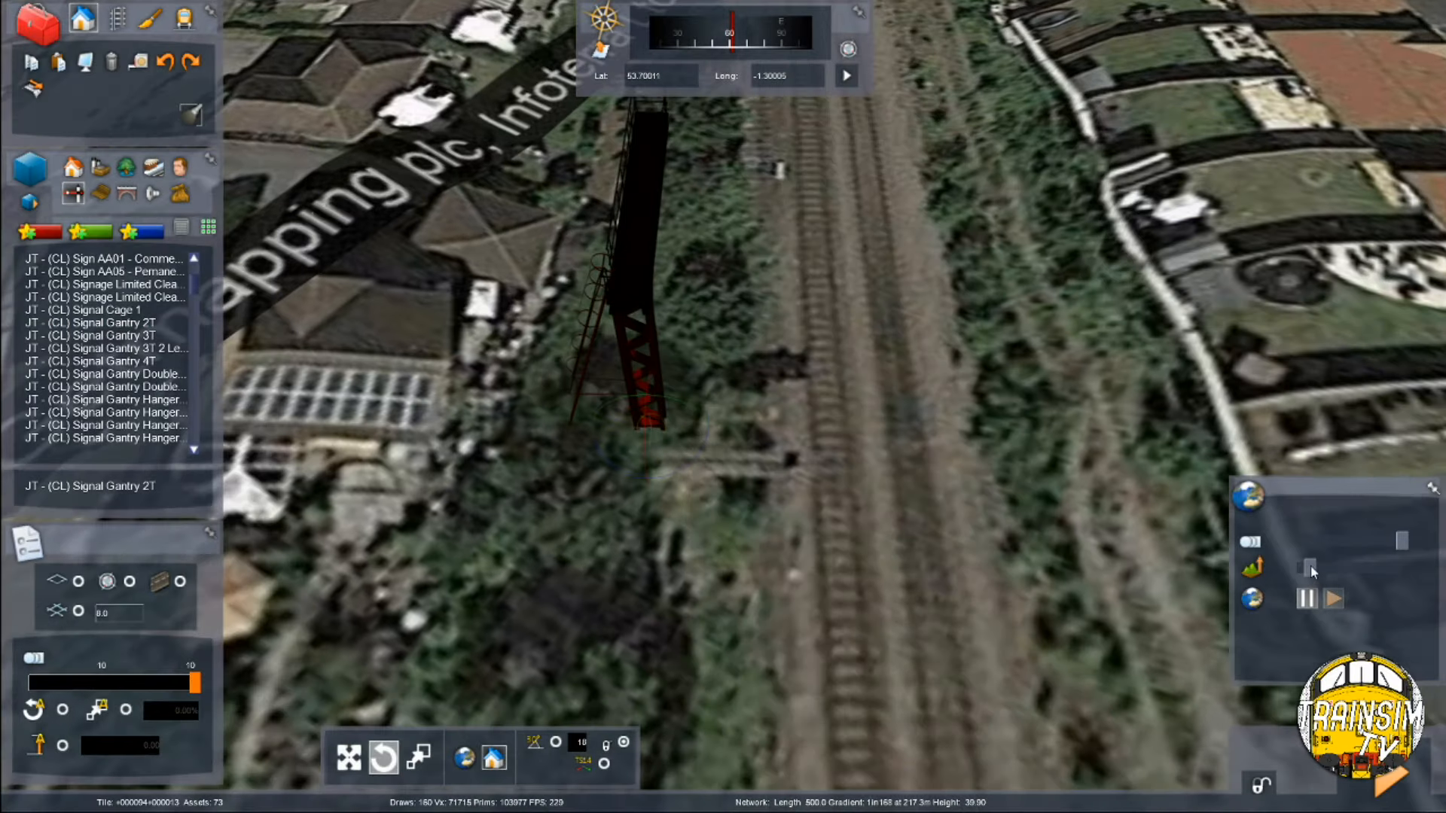
drag(1311, 567, 1318, 574)
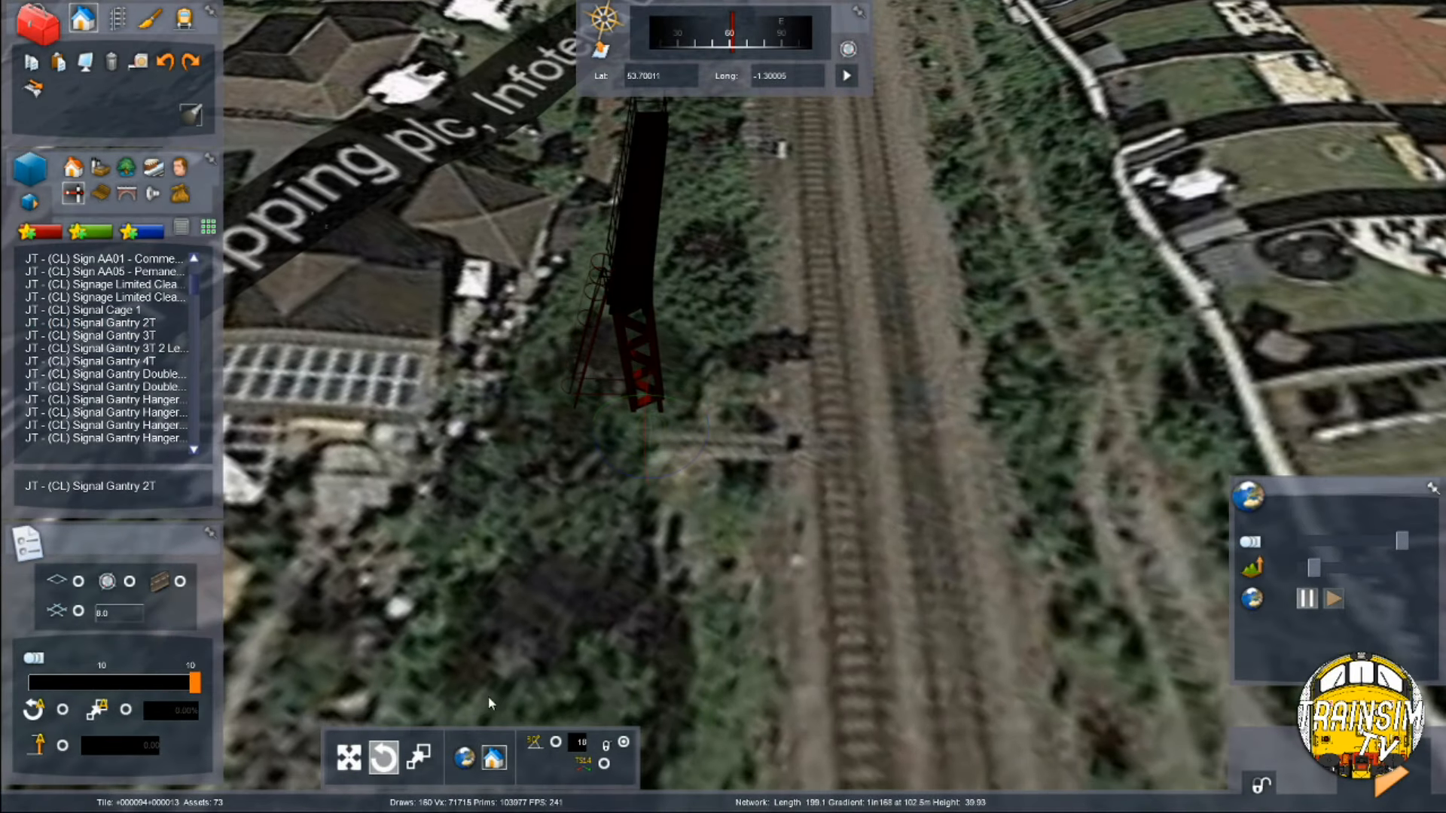
drag(674, 466, 493, 493)
key(F8)
drag(884, 283, 861, 299)
right_drag(751, 421, 751, 346)
key(Right)
key(Up)
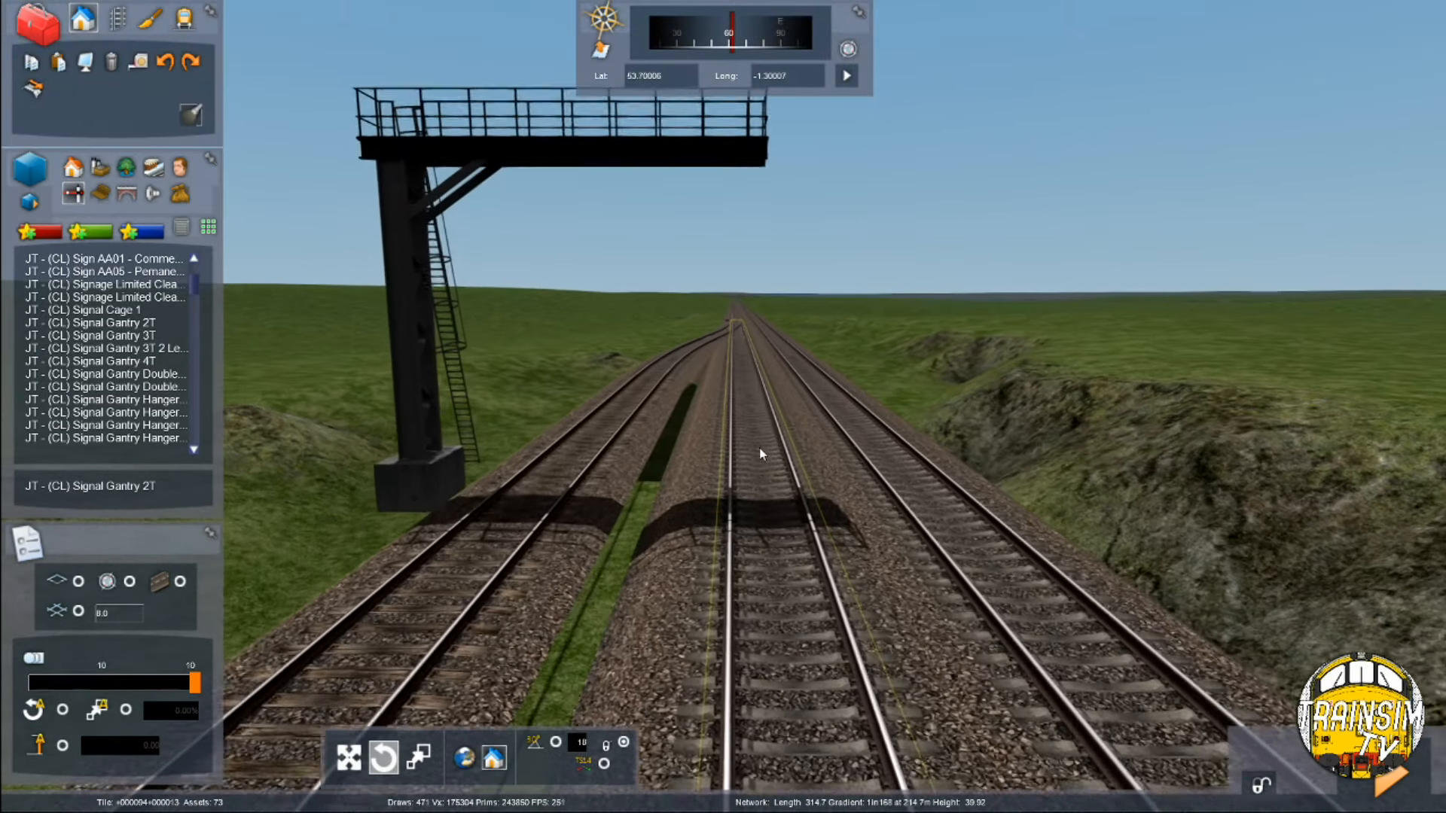
key(Left)
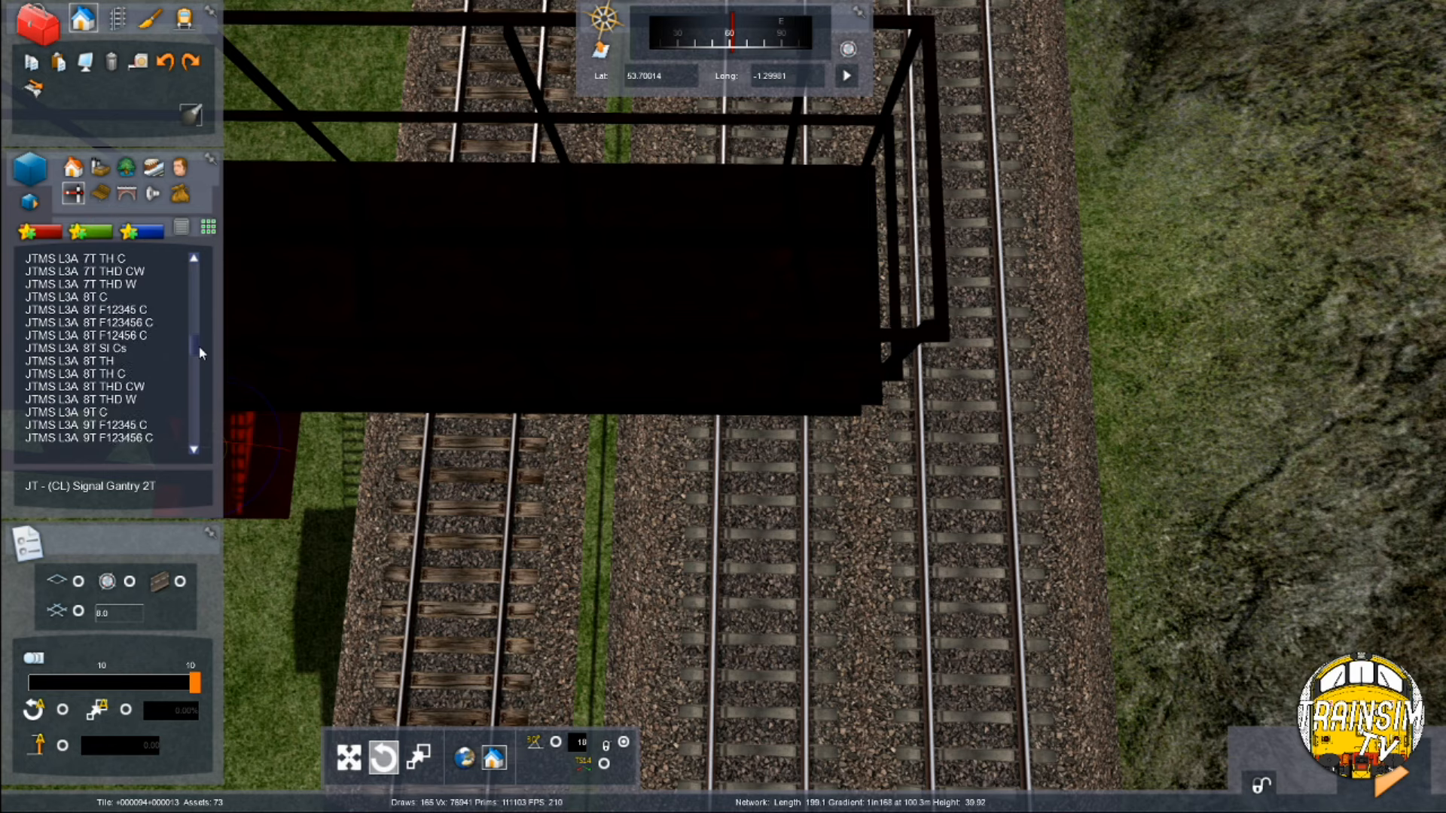
Choose the JTMS L4A_Gty 1T signal and place it near the gantry with its link on the middle track
drag(198, 346, 199, 362)
scroll(114, 364, down, 10)
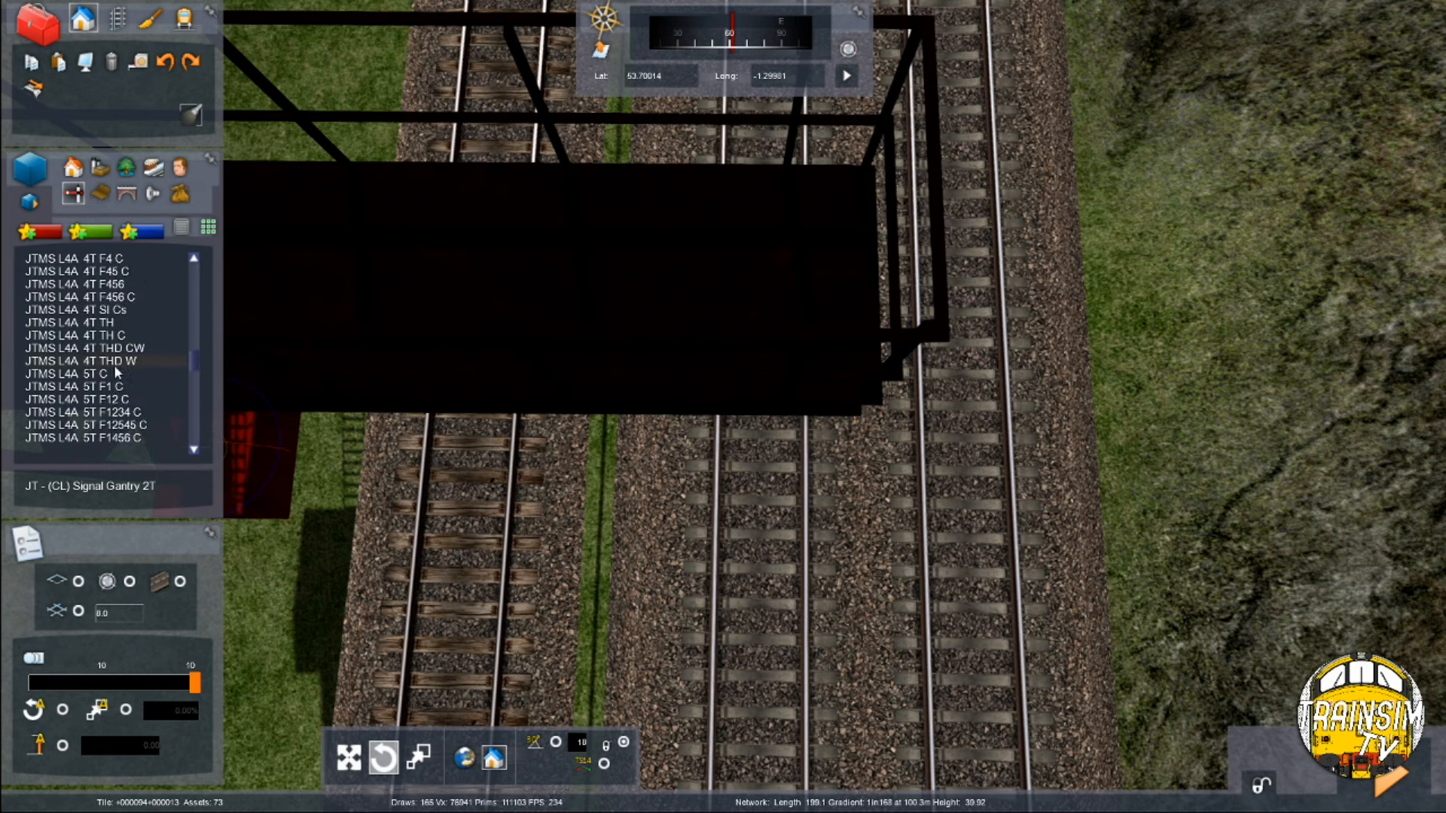
scroll(90, 360, down, 5)
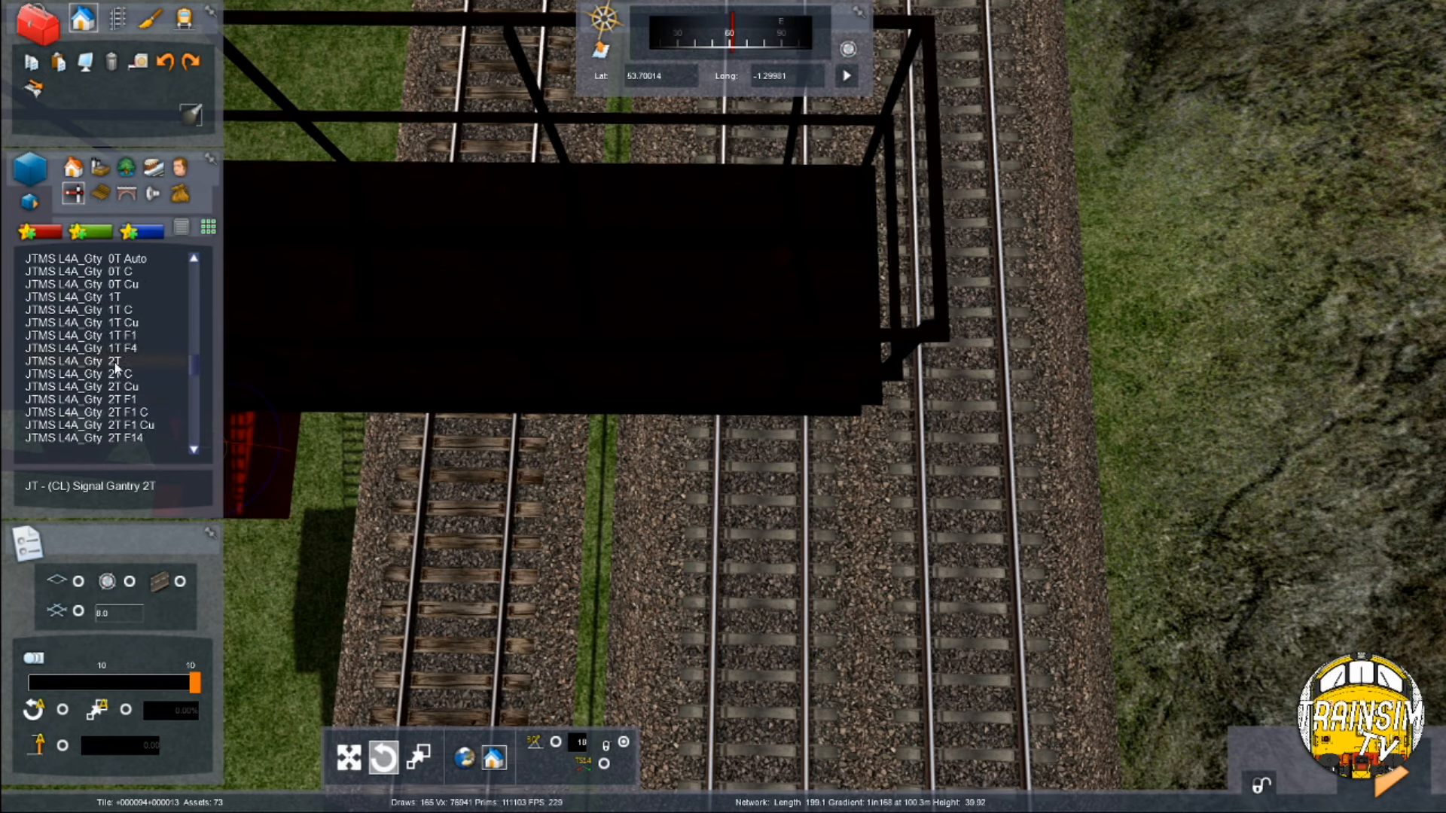
click(129, 297)
click(765, 482)
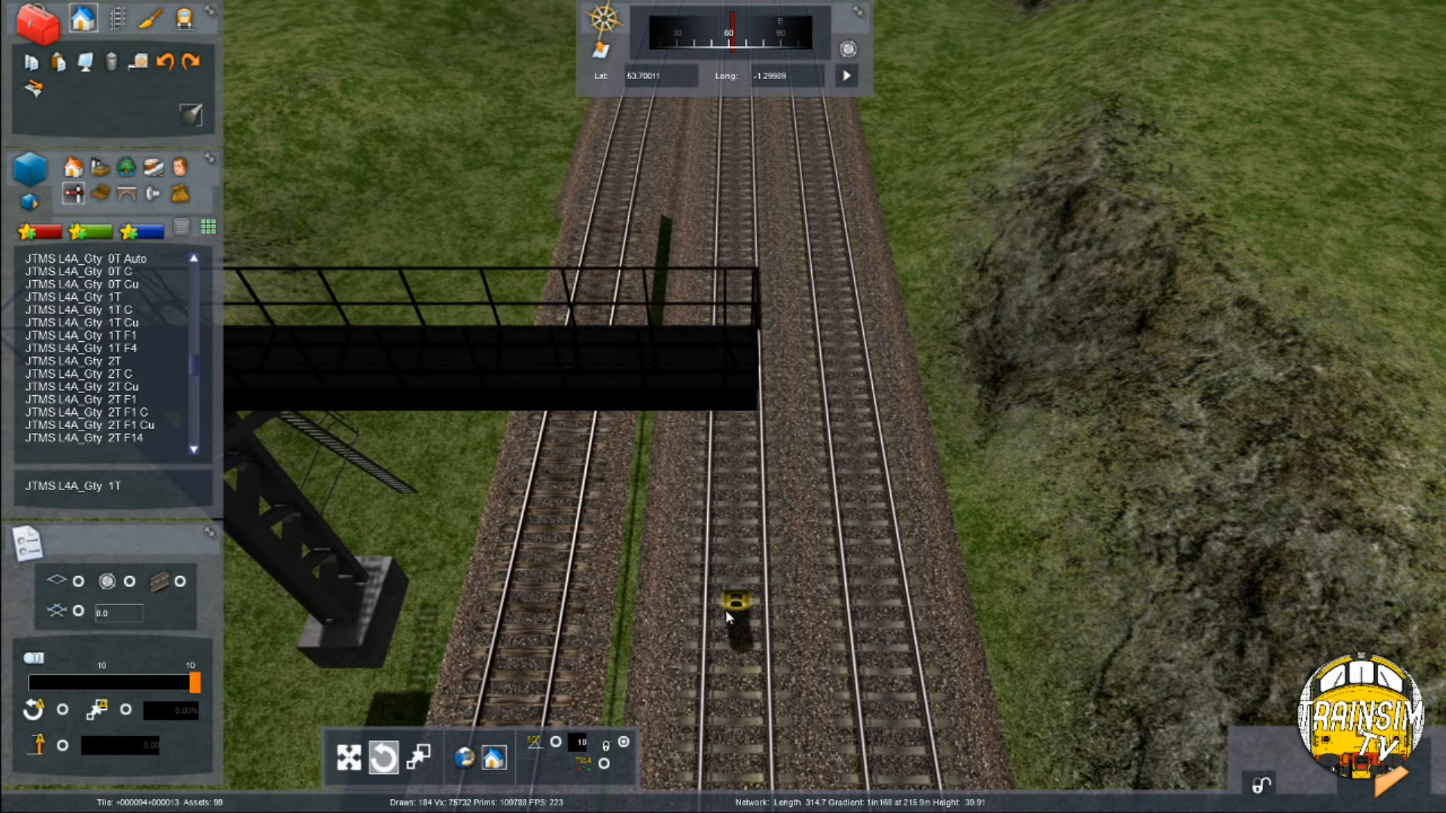
click(725, 612)
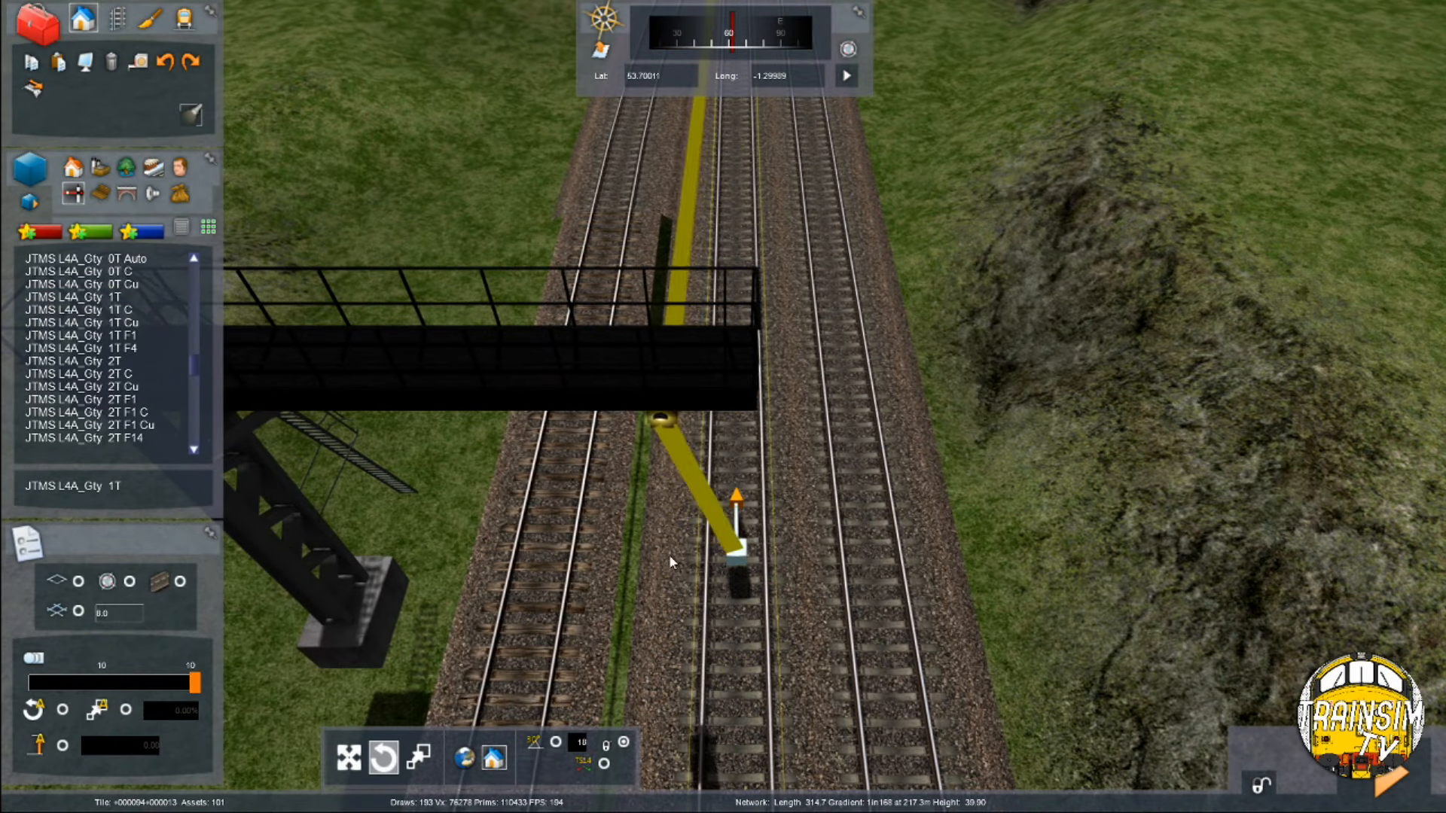
Move the signal head to the gantry's outer end above the middle track and adjust its height to sit on the gantry
scroll(672, 591, up, 5)
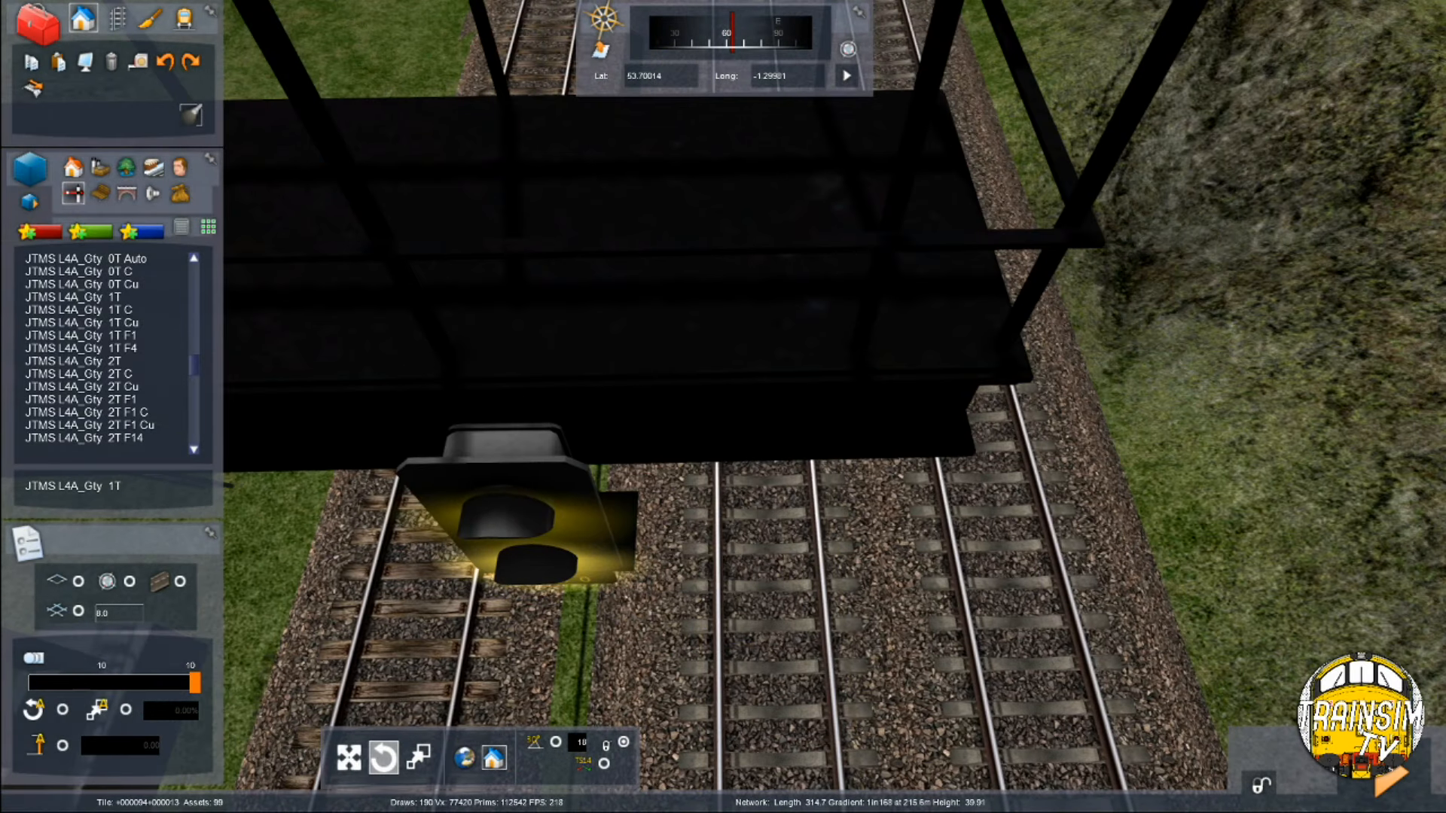
drag(540, 558, 719, 429)
right_drag(719, 429, 722, 248)
scroll(721, 406, down, 3)
shift+drag(656, 520, 655, 443)
scroll(655, 443, up, 4)
right_drag(656, 443, 726, 413)
scroll(652, 506, up, 5)
Open the gantry signal's properties and enter the identification prefix P and number 369
click(726, 415)
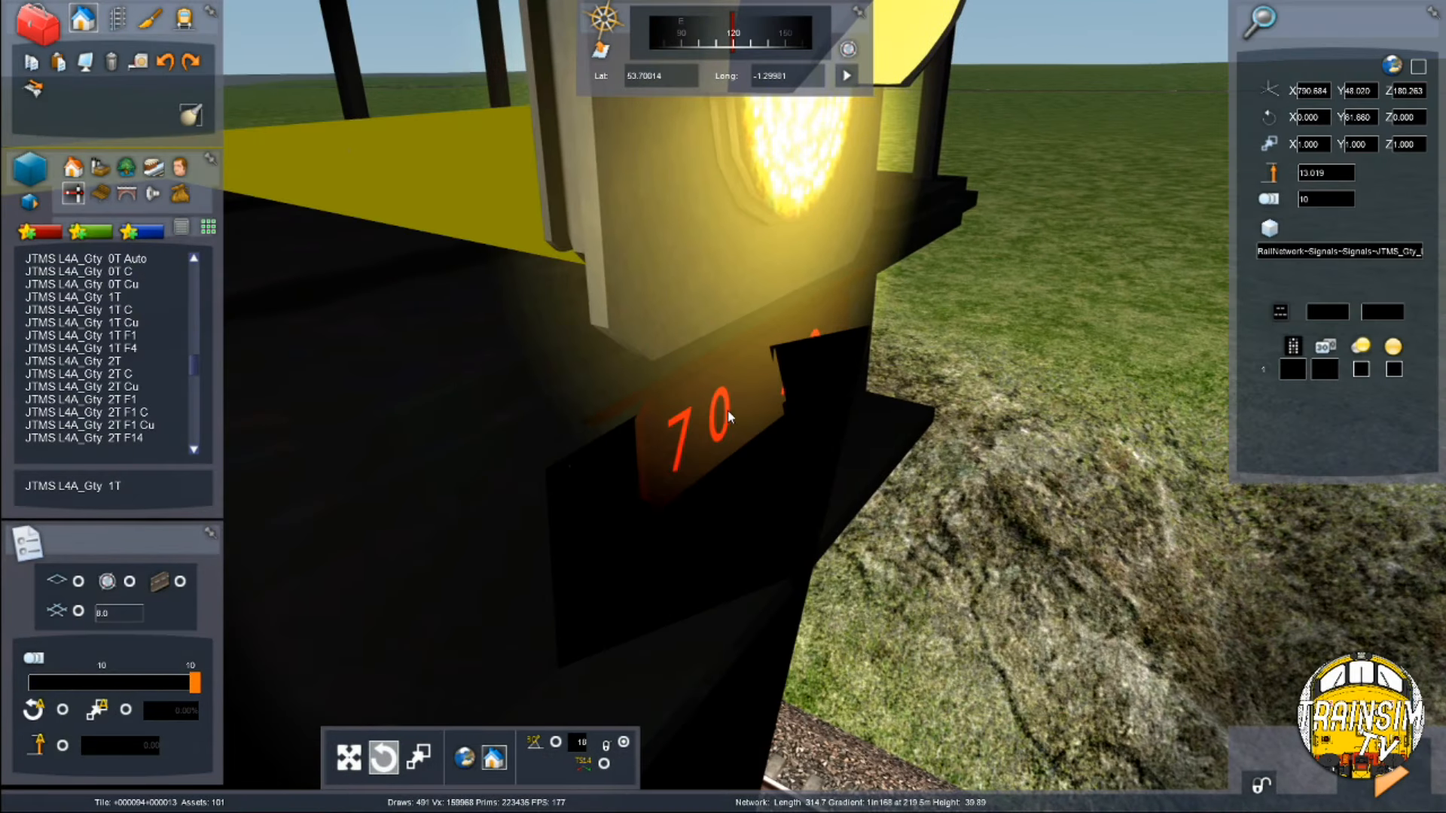
click(1331, 315)
text(F)
click(1383, 312)
text(369)
Place a JTMS TPWS TSS grid between the rails of the middle track at the gantry signal
right_drag(598, 699, 443, 330)
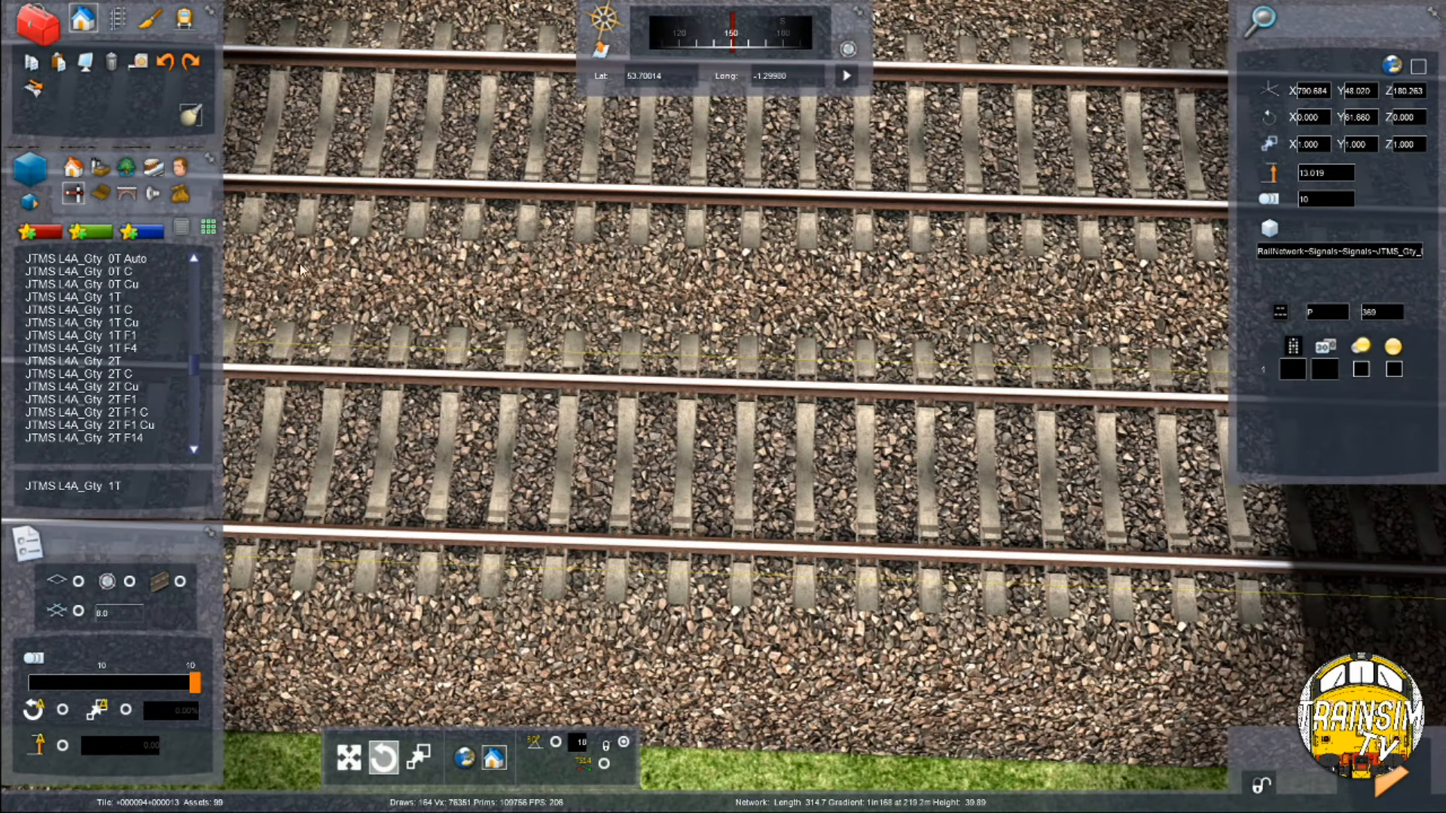
click(24, 233)
click(70, 271)
click(725, 397)
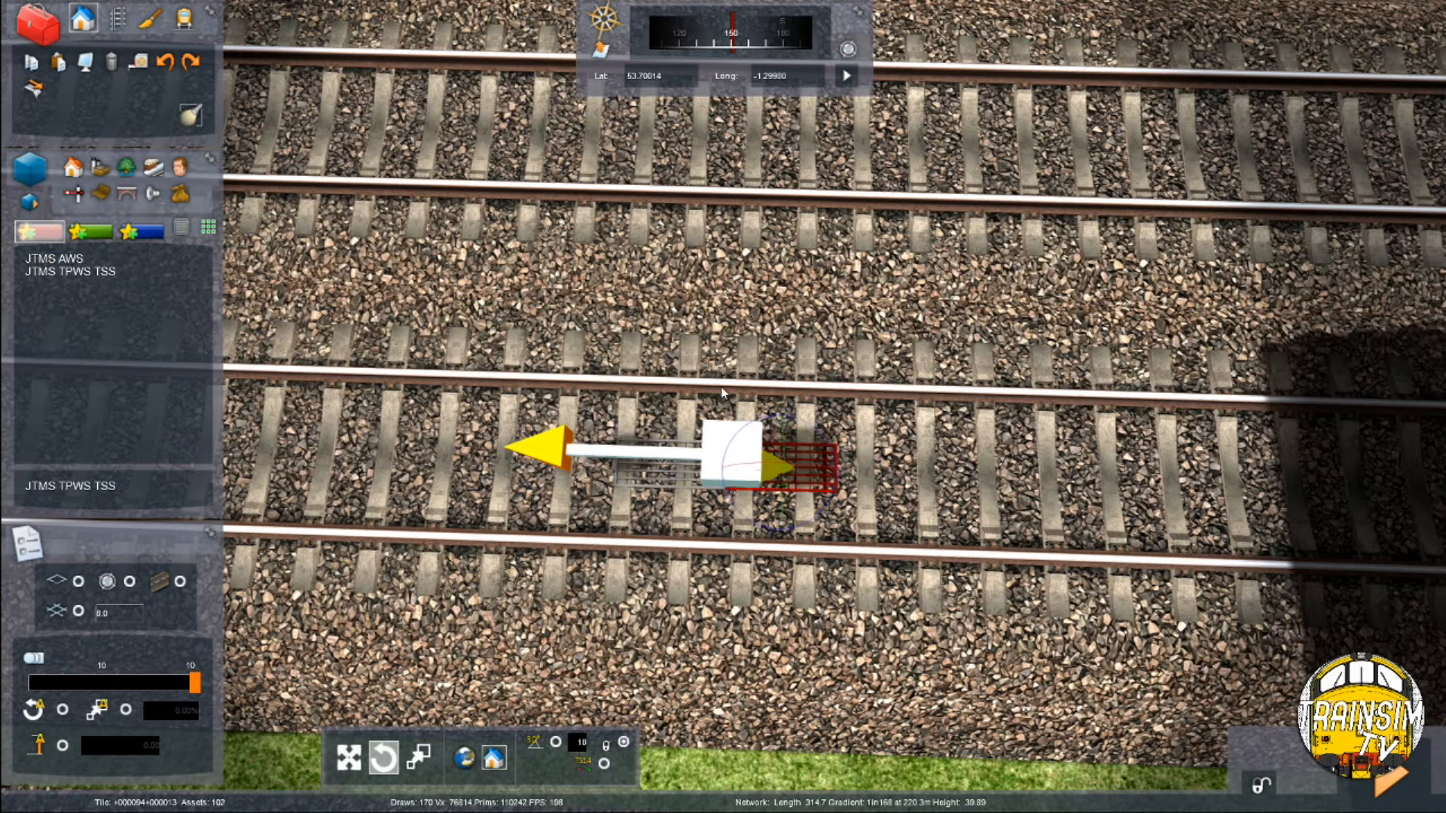
scroll(721, 386, down, 5)
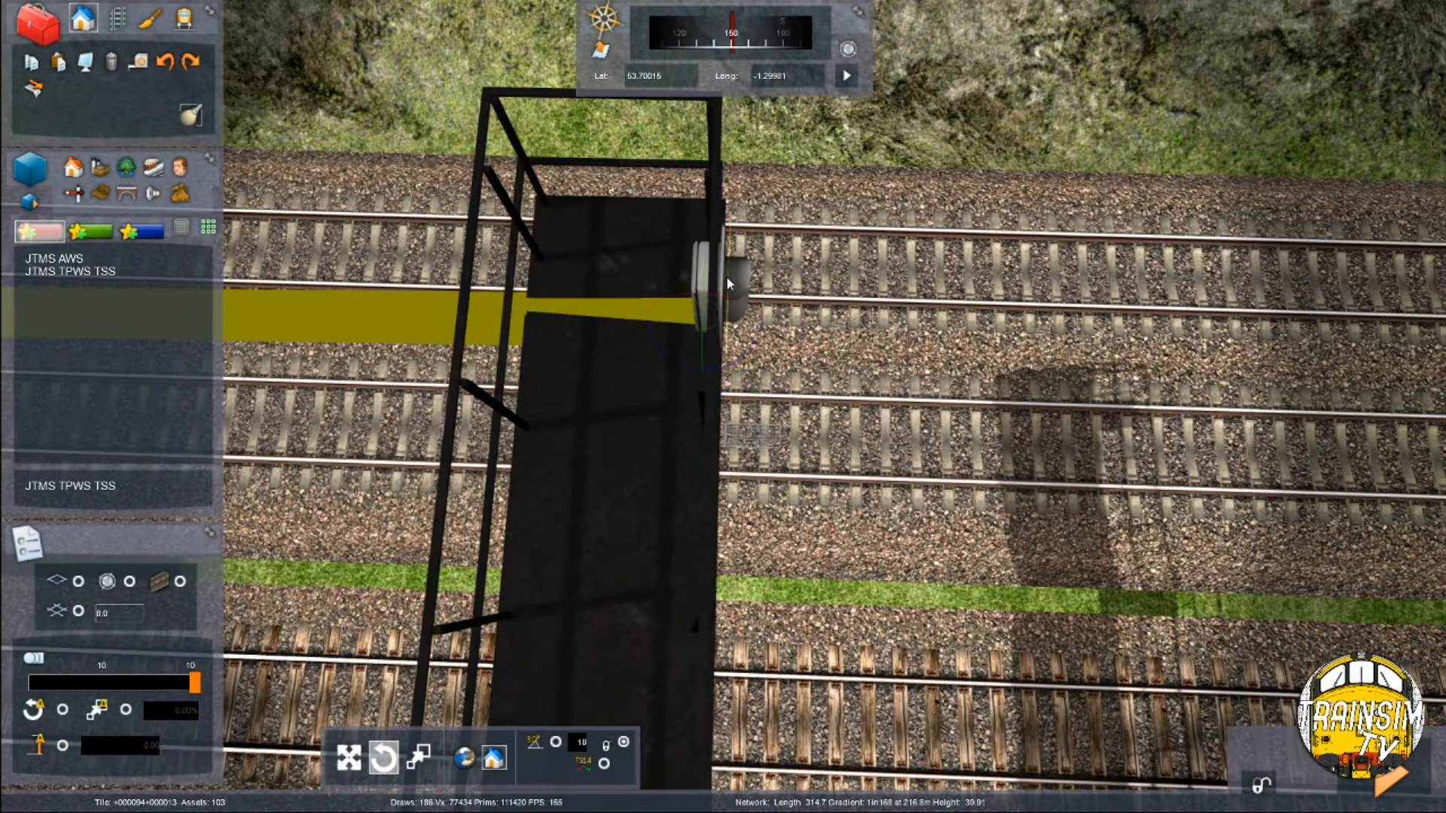
scroll(726, 277, up, 5)
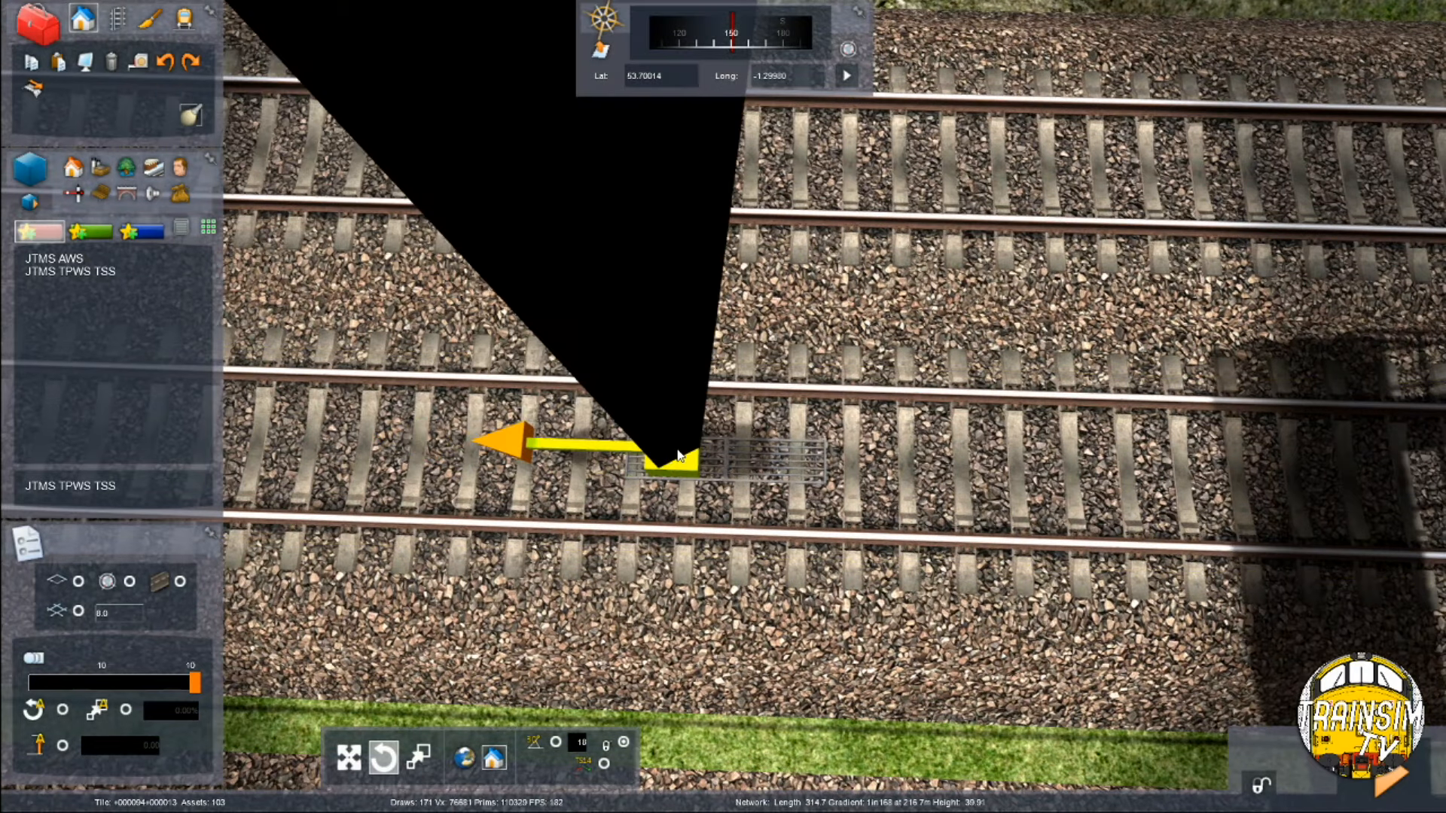
Measure about 182 m along the middle track from the gantry signal's TPWS grid to locate the AWS position
click(743, 453)
scroll(89, 121, down, 2)
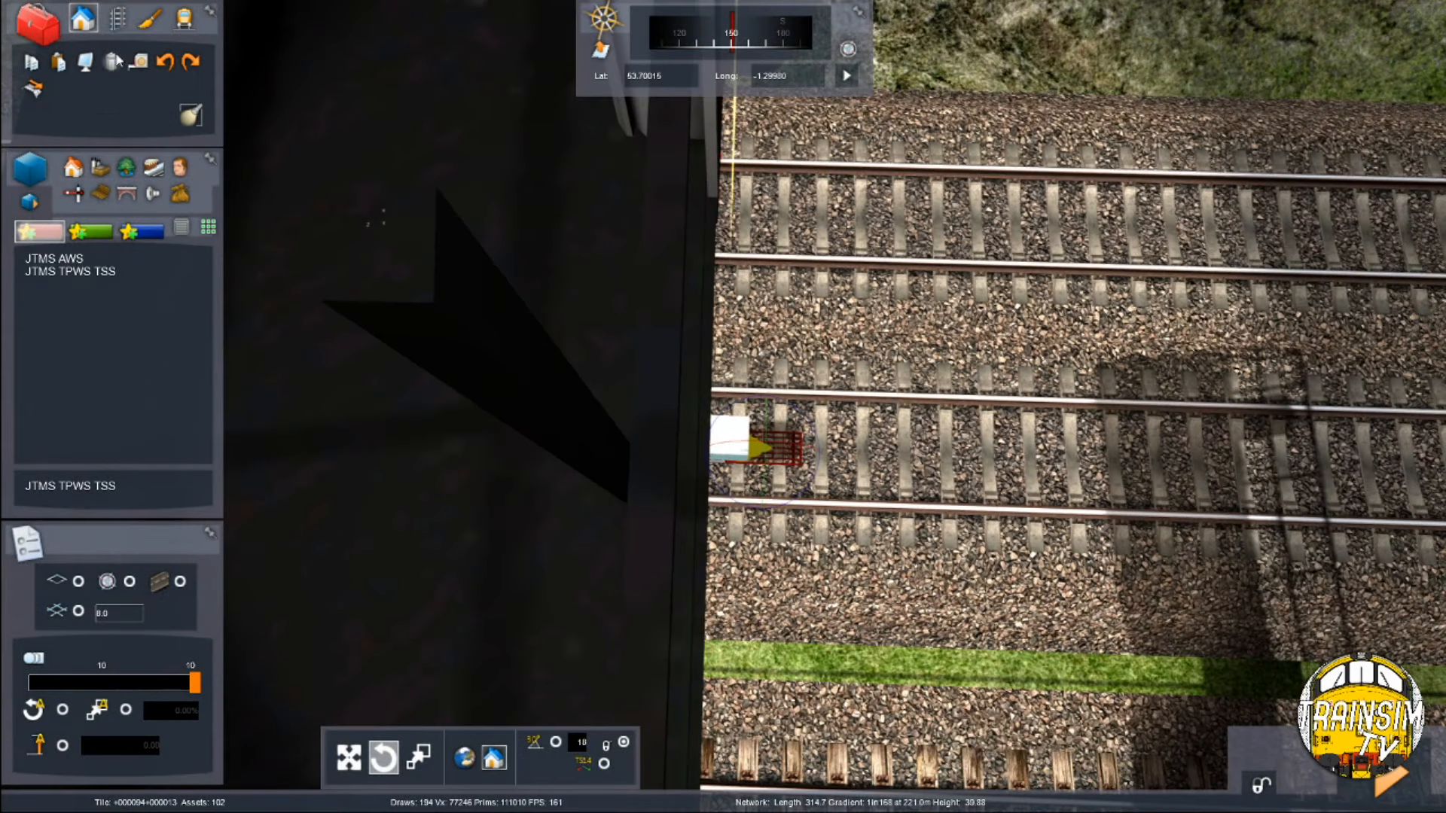
click(117, 18)
click(31, 89)
click(740, 465)
key(Right)
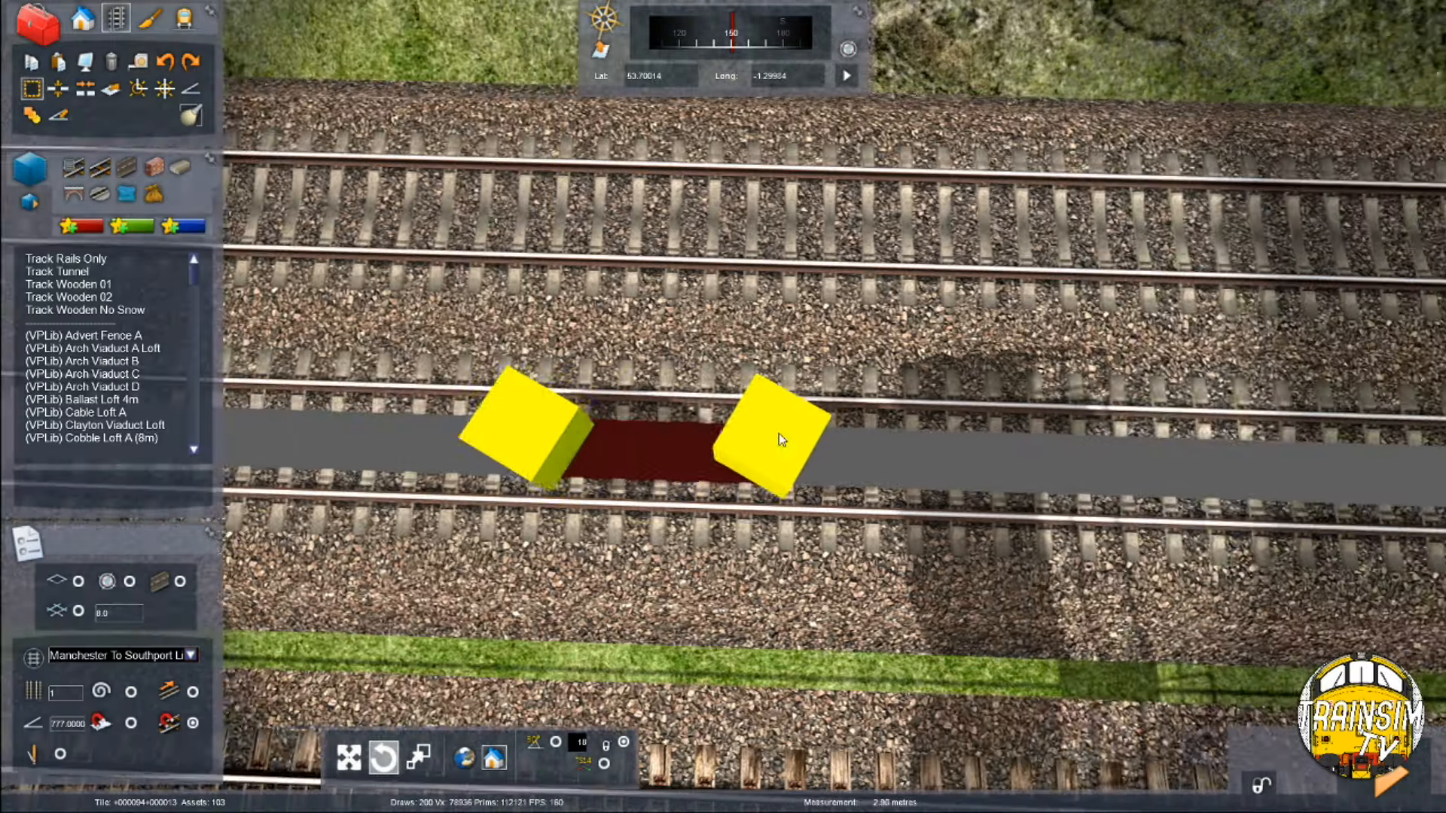
scroll(775, 439, down, 3)
key(Right)
drag(775, 439, 639, 343)
scroll(637, 336, up, 6)
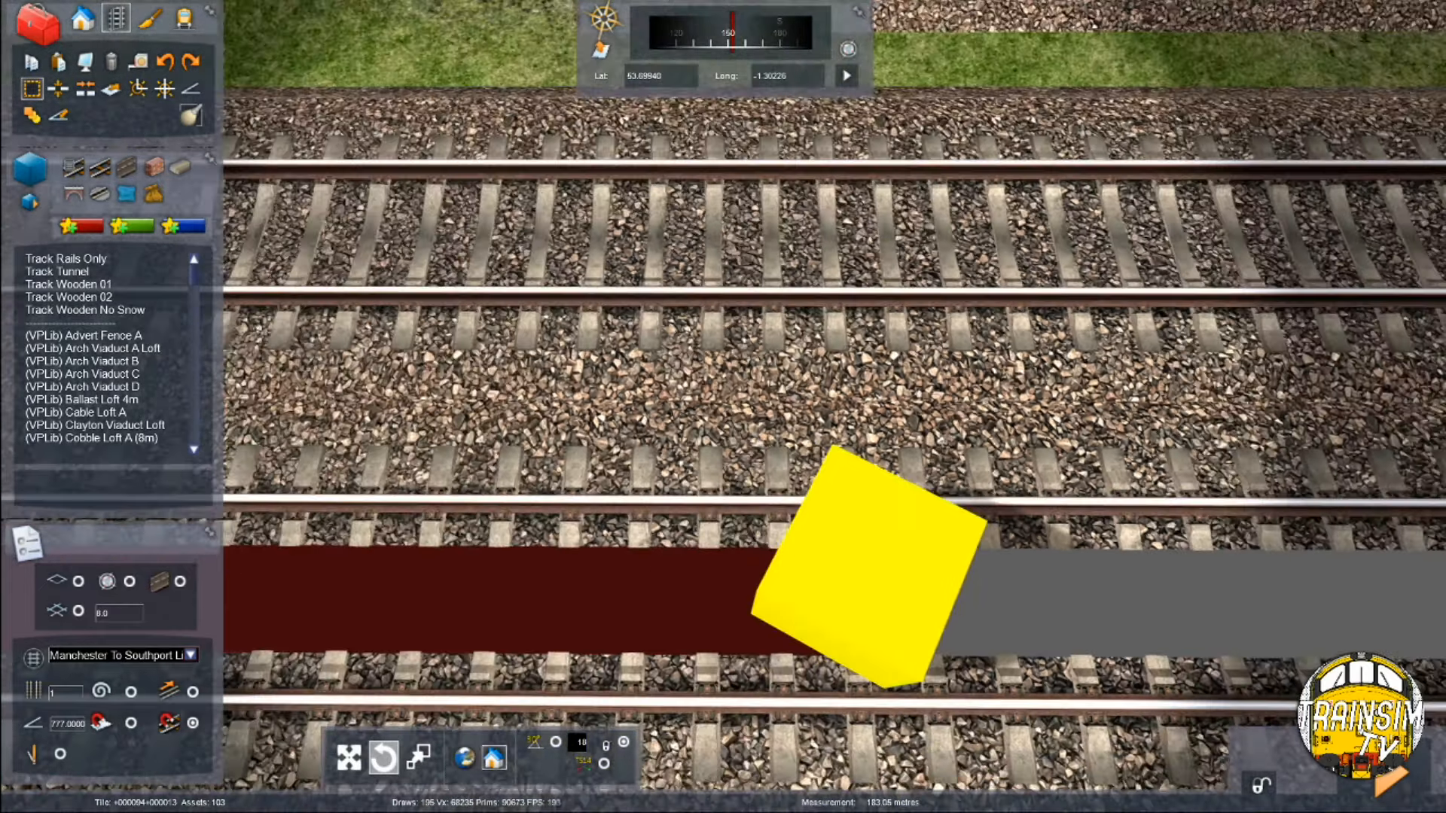
key(Down)
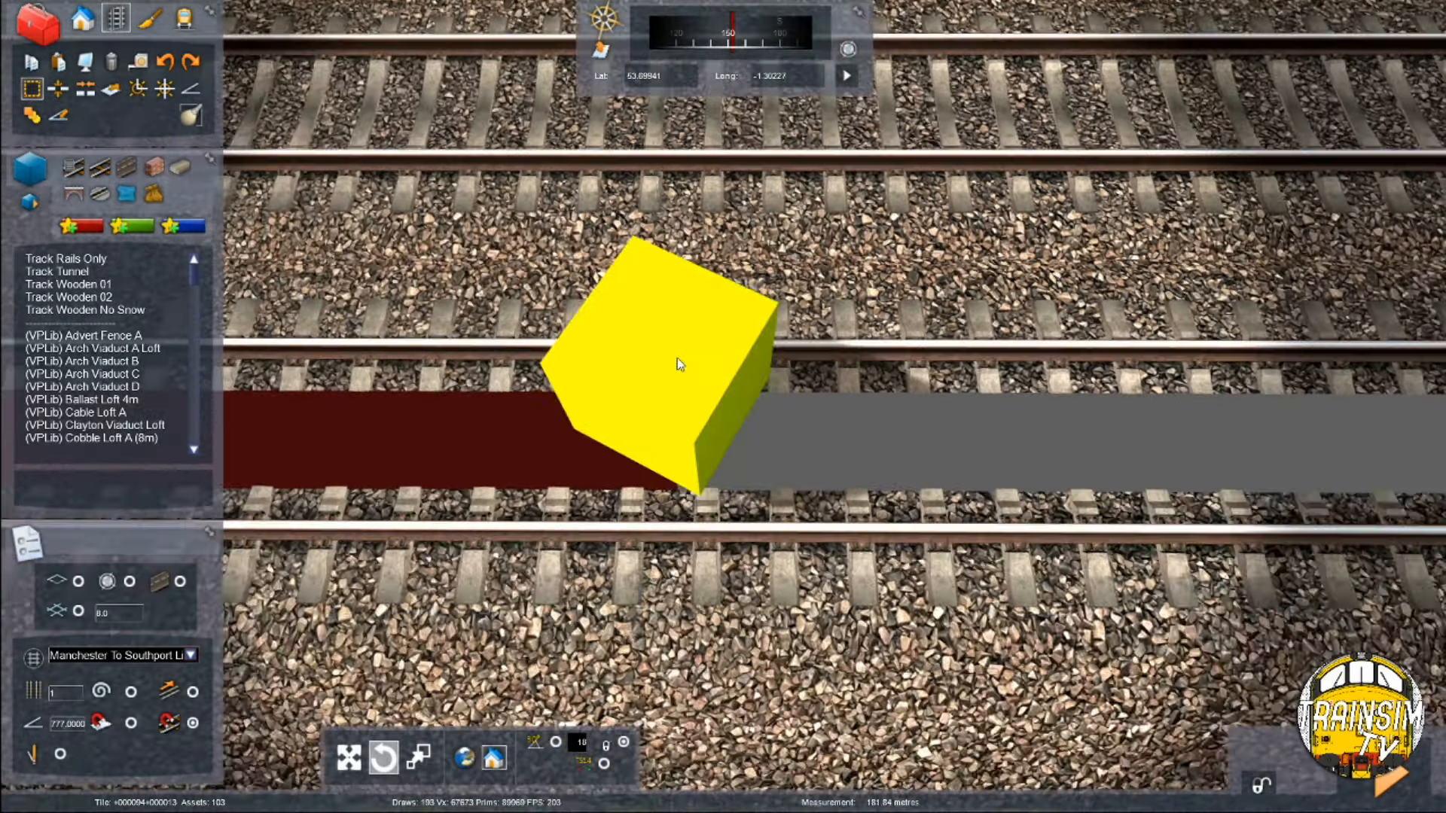
scroll(656, 313, up, 3)
click(655, 313)
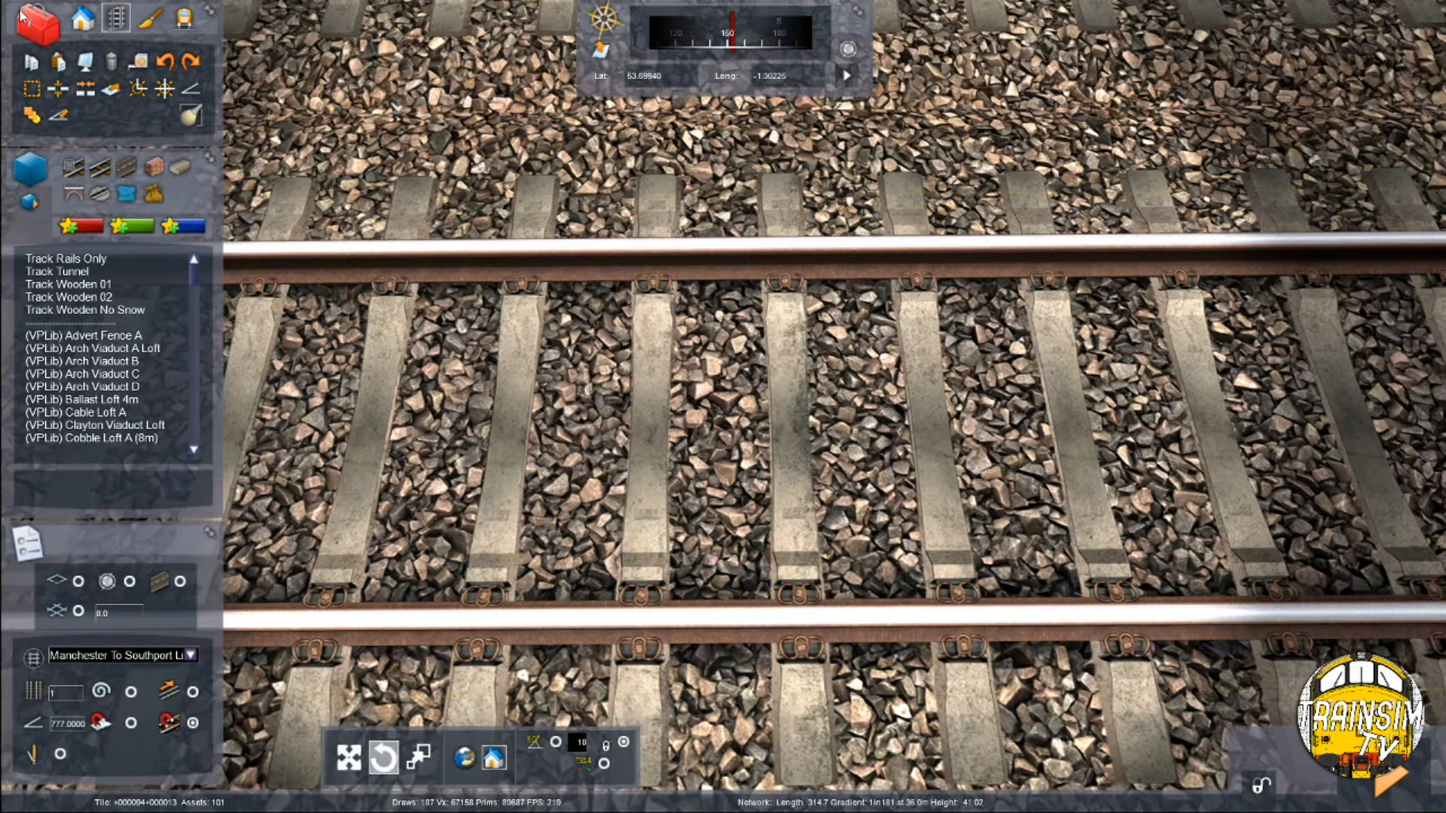
Place a JTMS AWS magnet between the middle track's rails at the measured point and save the route
click(83, 18)
click(38, 230)
click(53, 258)
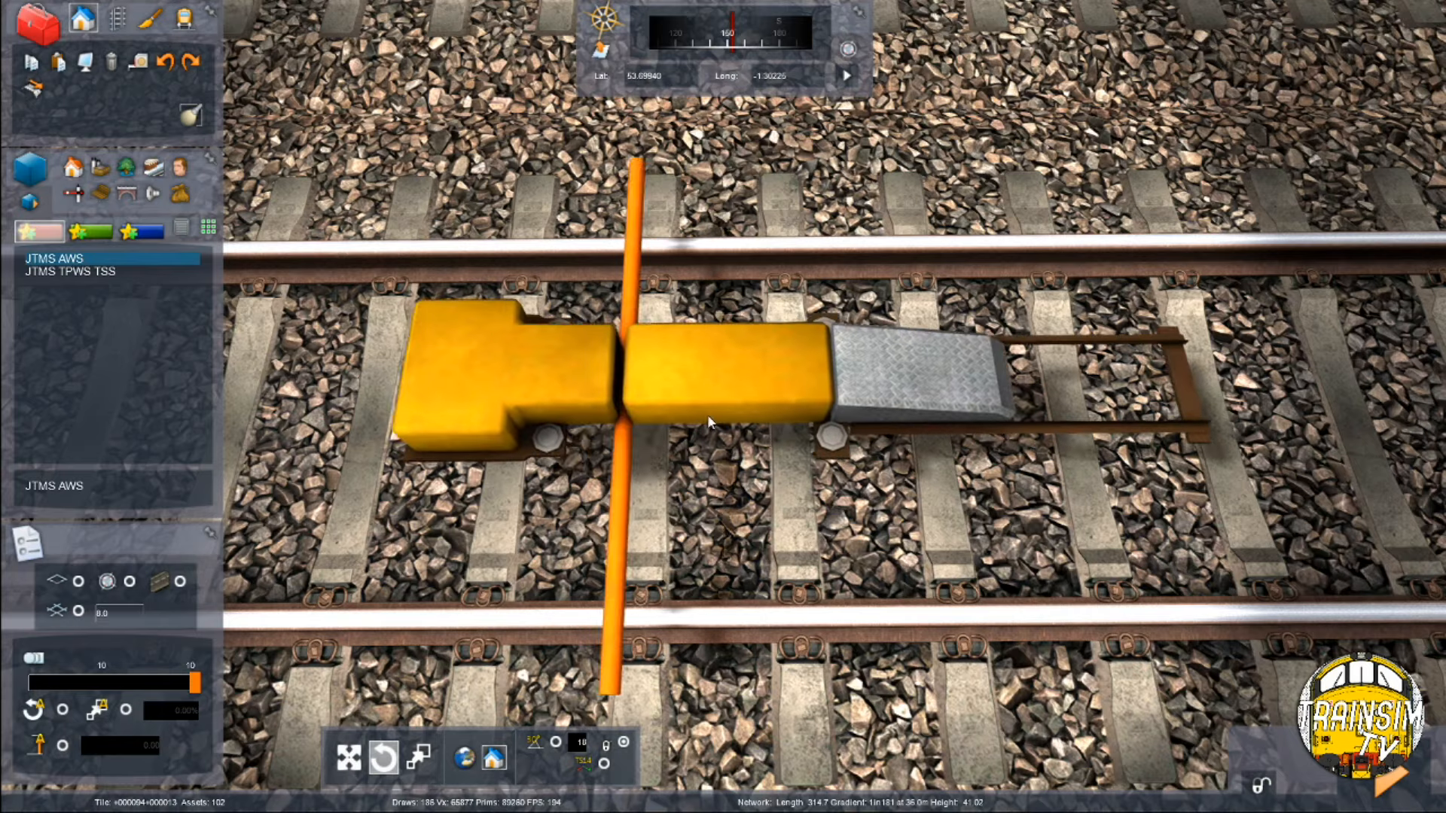
click(714, 416)
drag(744, 415, 726, 414)
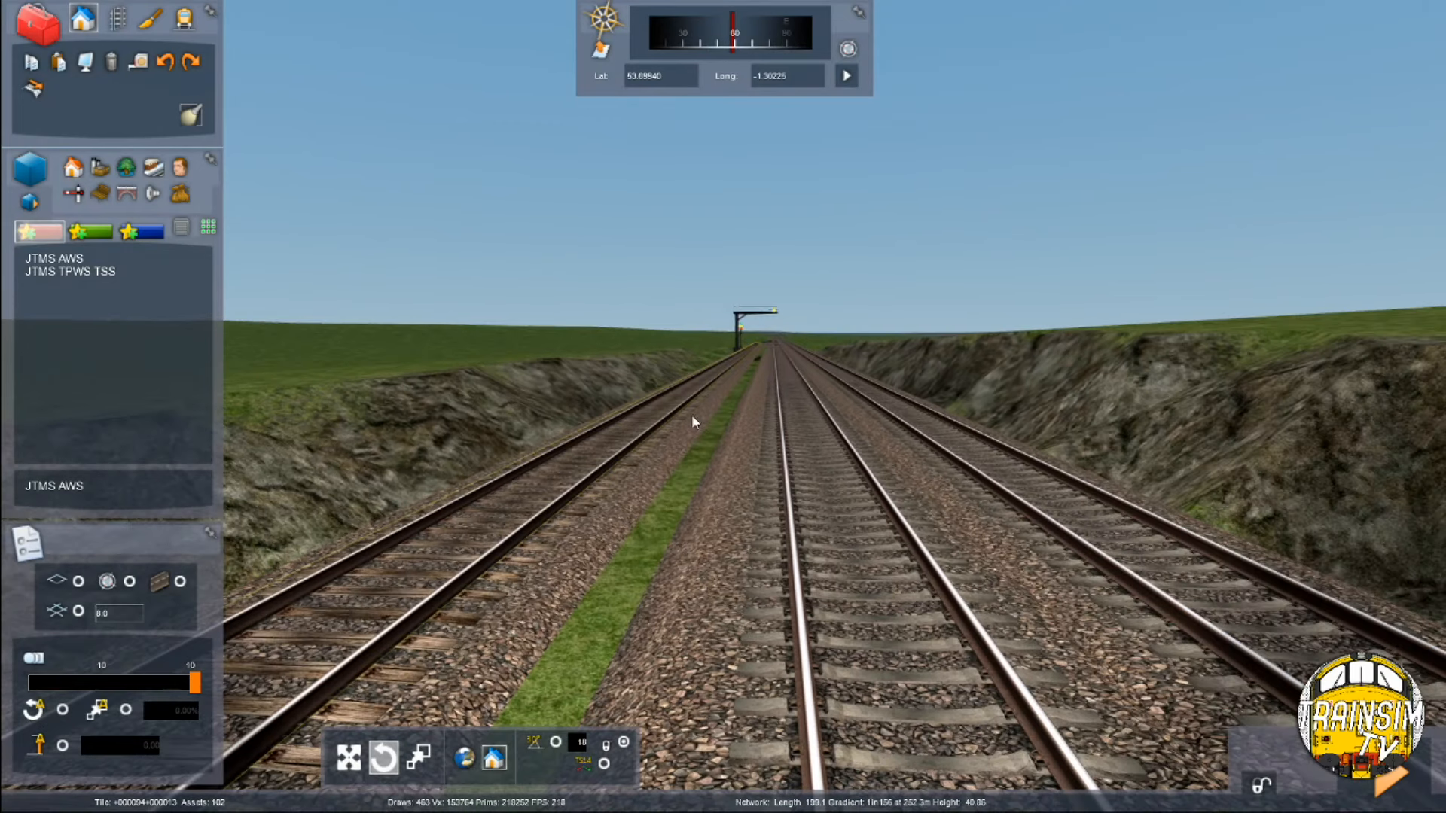
key(Escape)
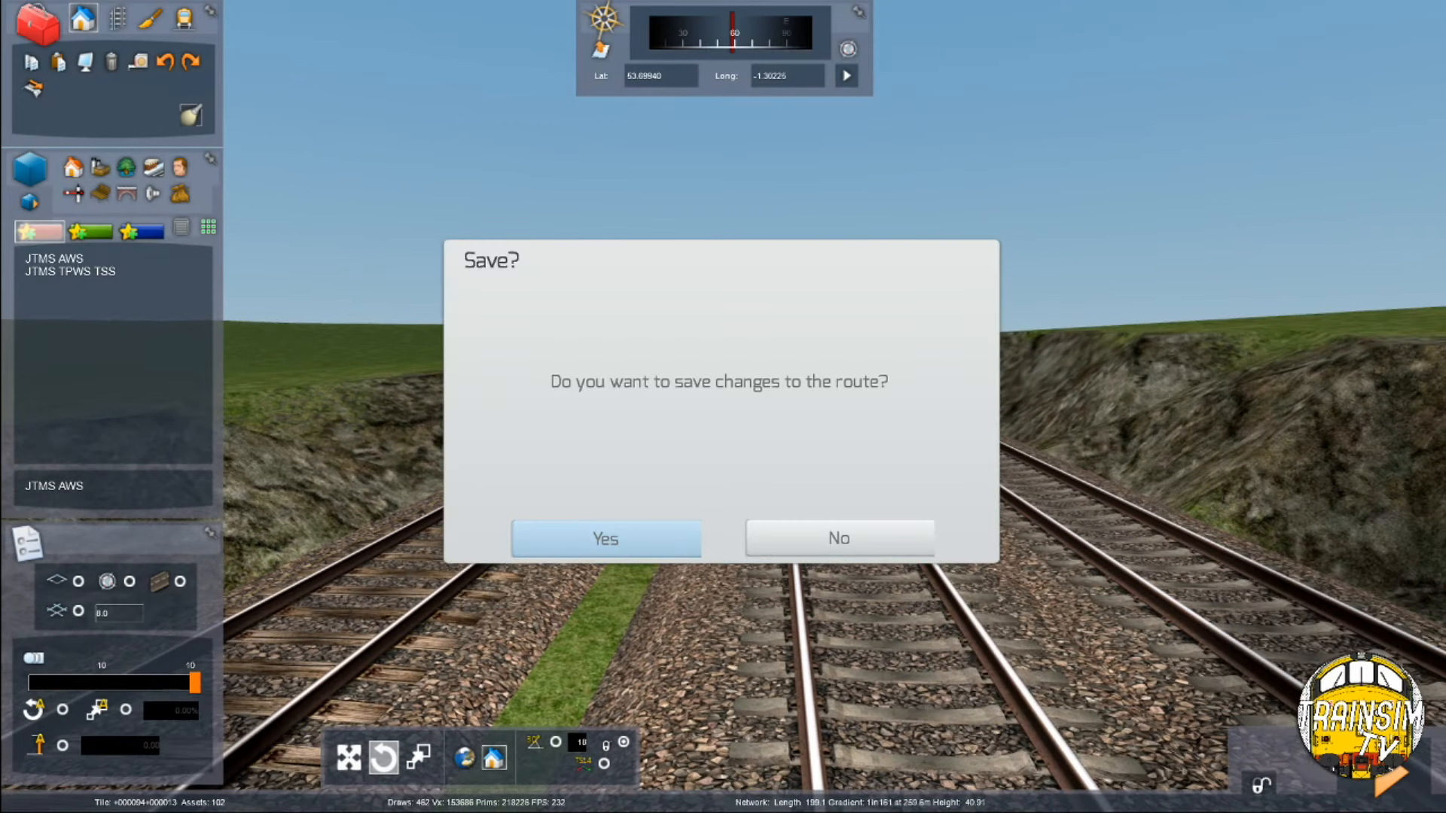
key(Return)
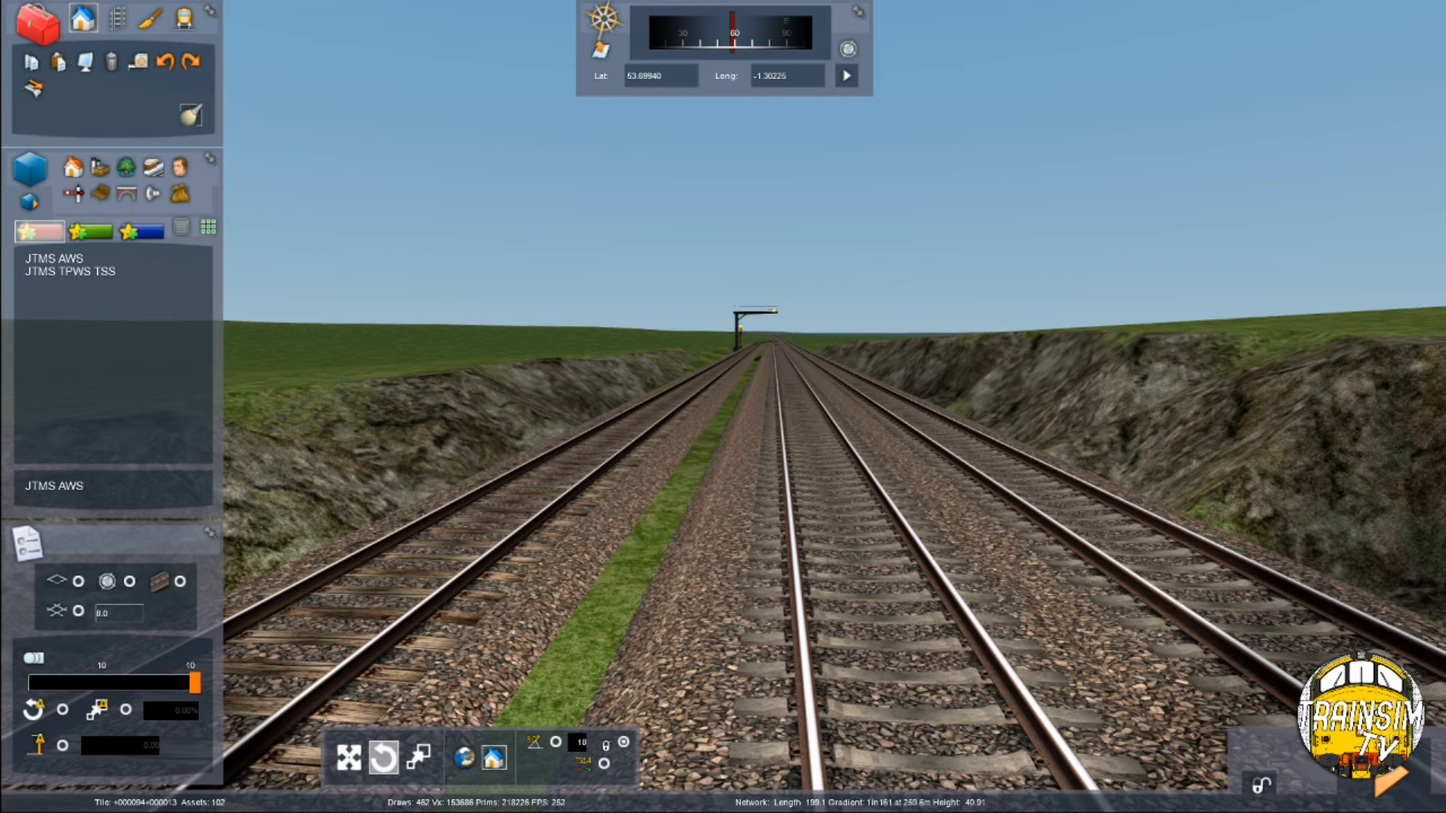
Choose the JTMS GPLS Preset Red 1T ground signal and place it with its link on the track approaching the points
right_drag(723, 407, 203, 227)
key(Up)
key(Up)
right_drag(723, 407, 681, 482)
click(73, 193)
drag(194, 276, 192, 336)
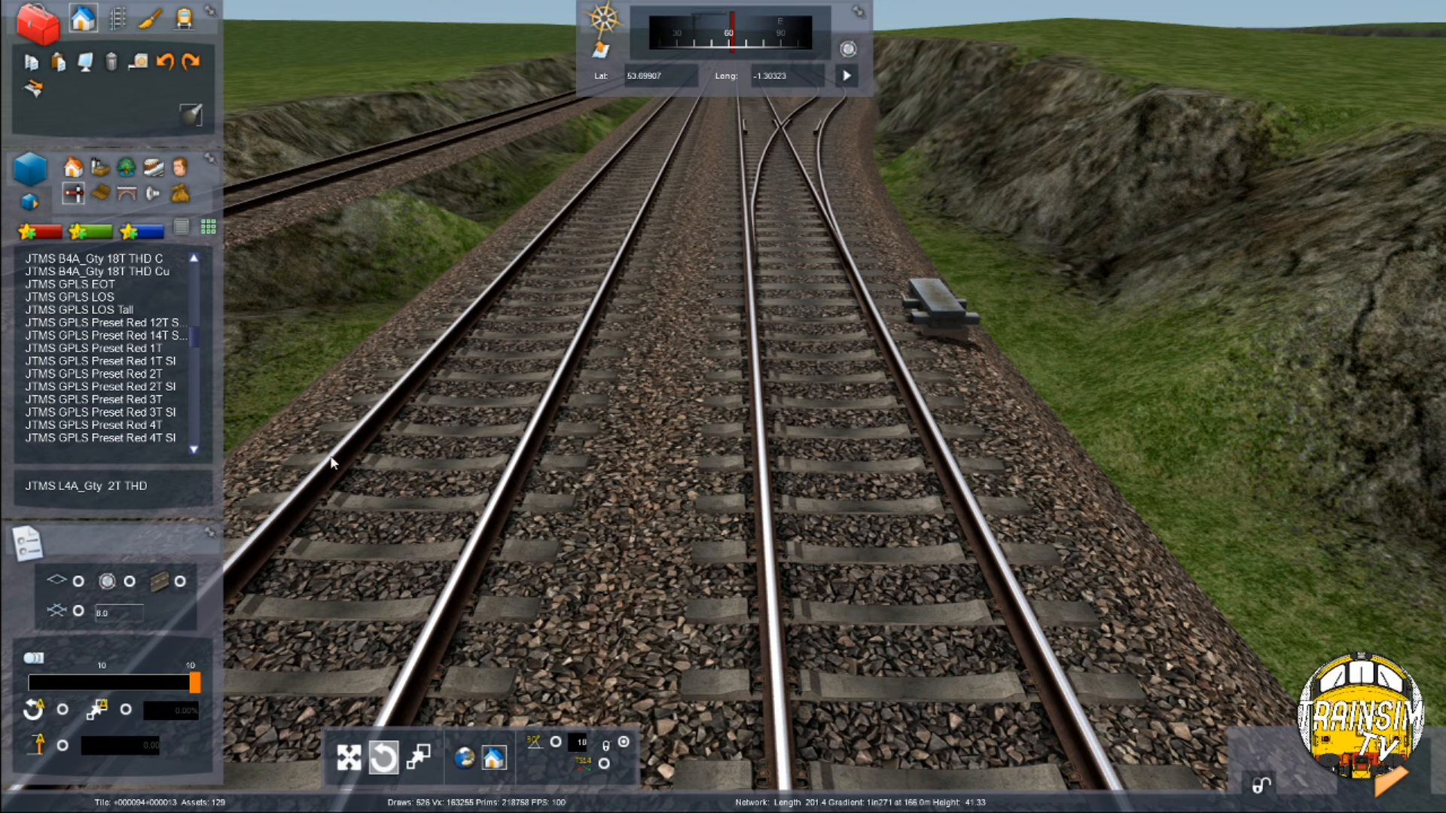
click(98, 373)
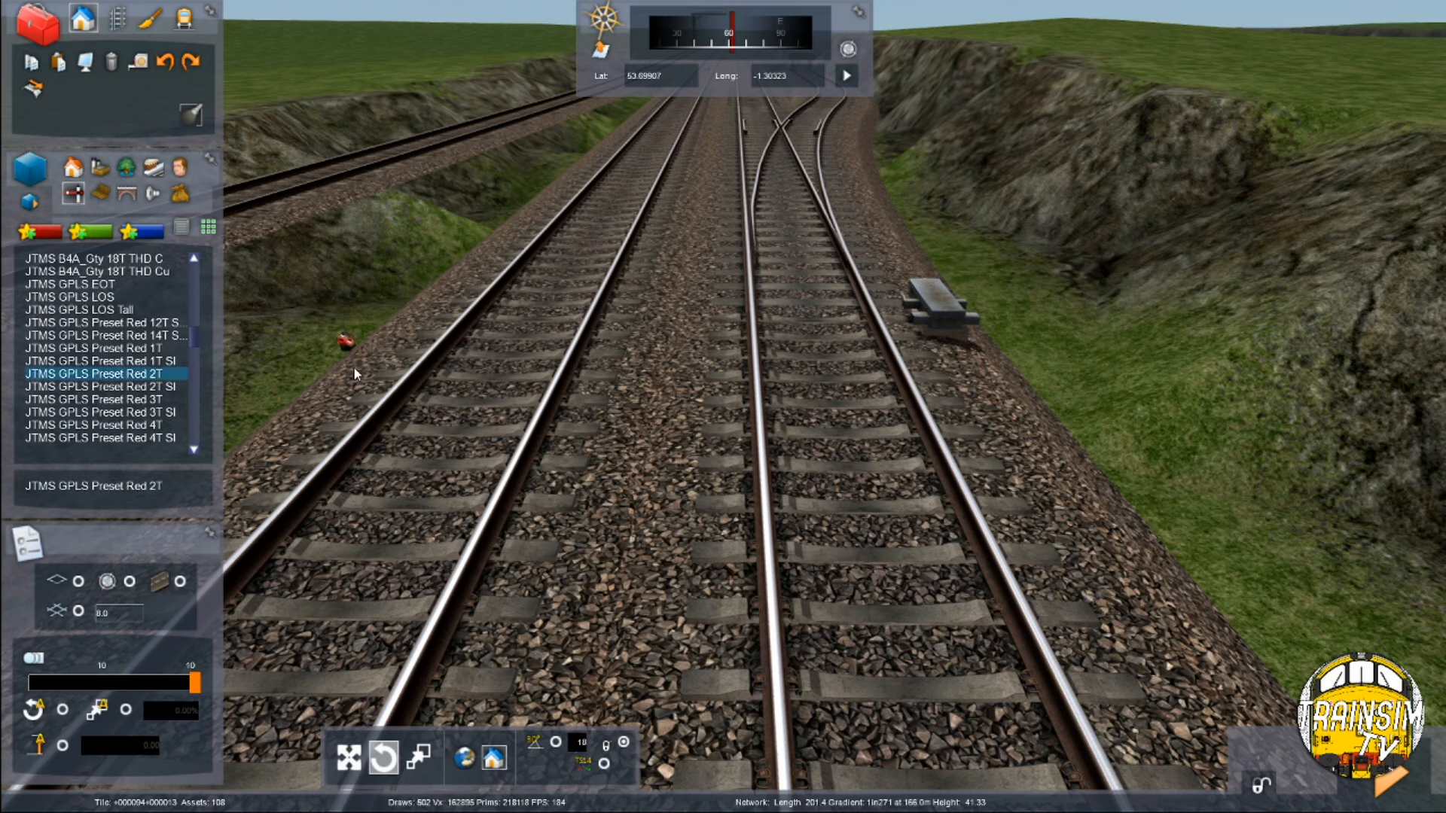
click(162, 372)
click(124, 350)
right_drag(771, 283, 759, 318)
click(792, 399)
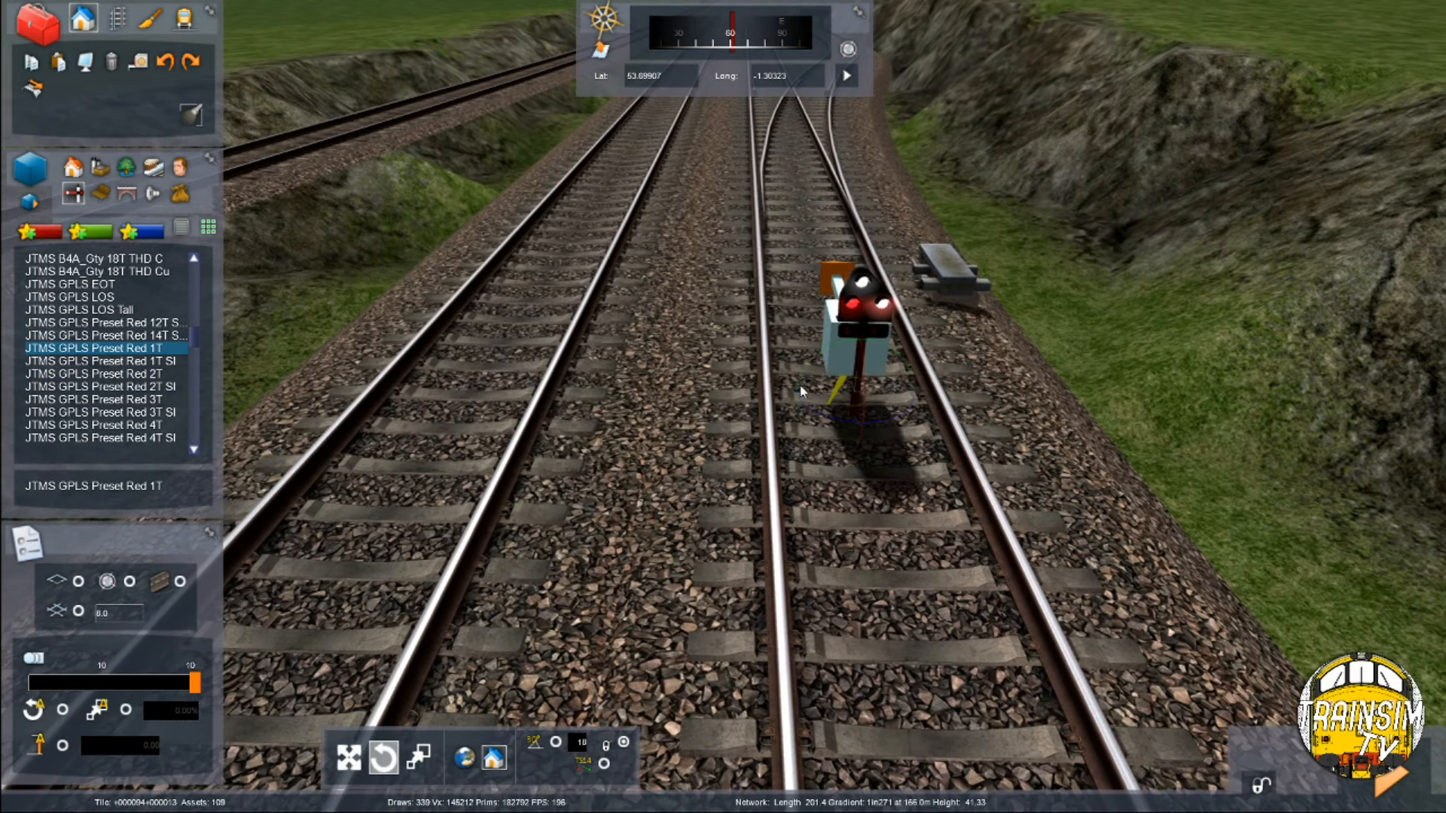
right_drag(800, 382, 770, 232)
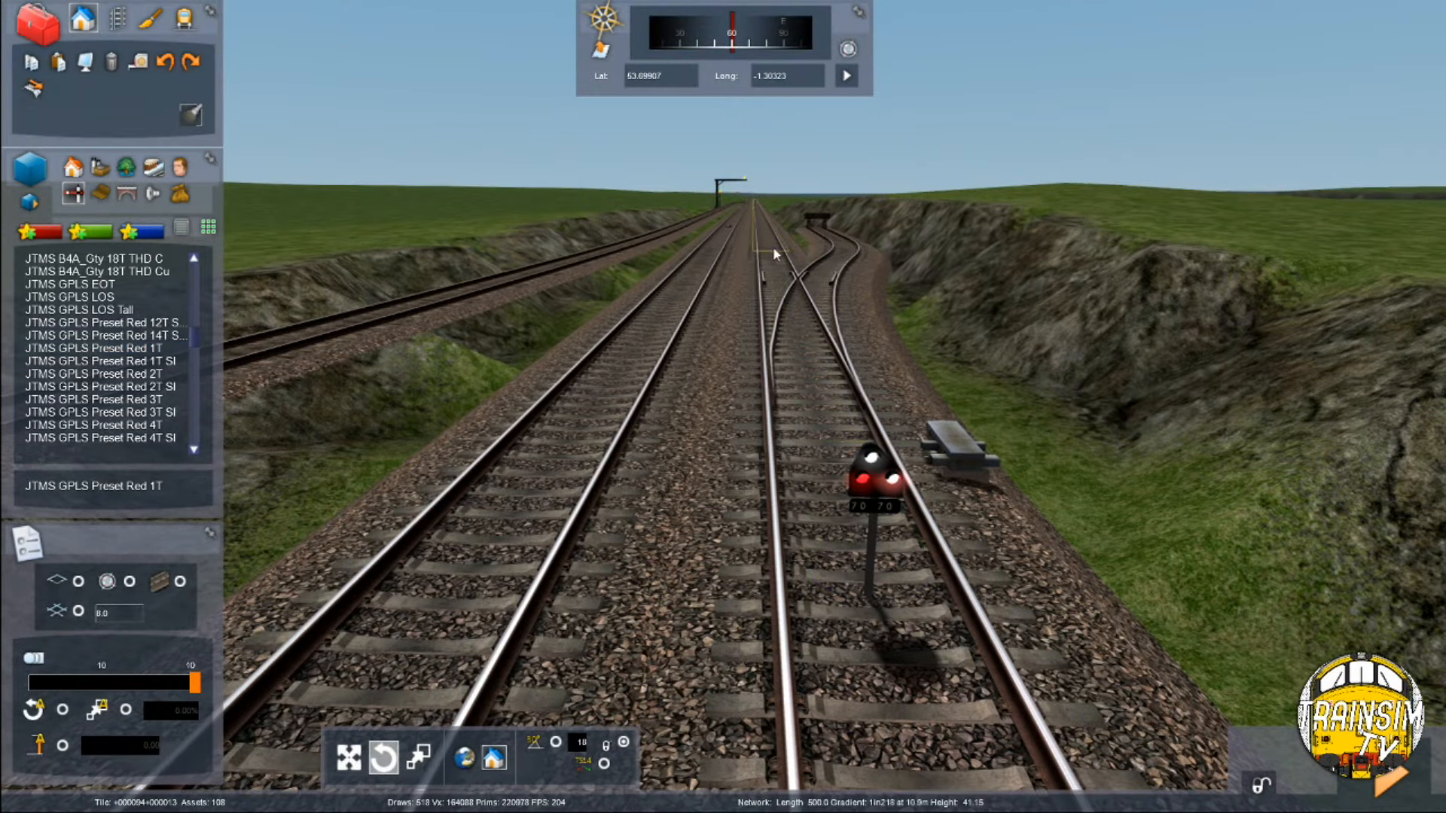
Move the ground signal into the gap between the two tracks and enter the identification prefix P in its properties
drag(874, 486, 722, 467)
key(Left)
right_drag(722, 467, 761, 422)
key(Up)
key(Up)
double_click(762, 350)
click(1318, 314)
text(P)
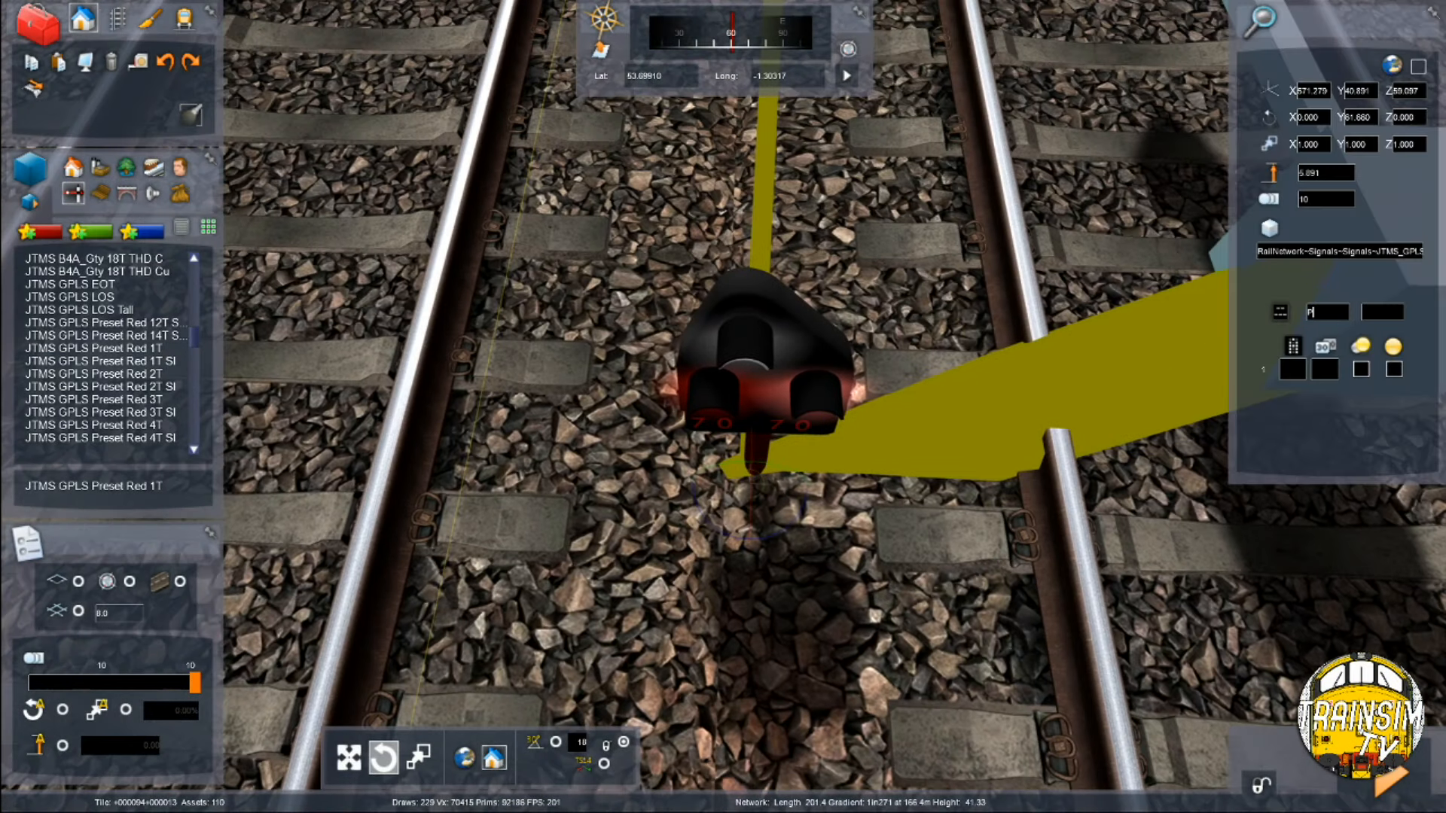
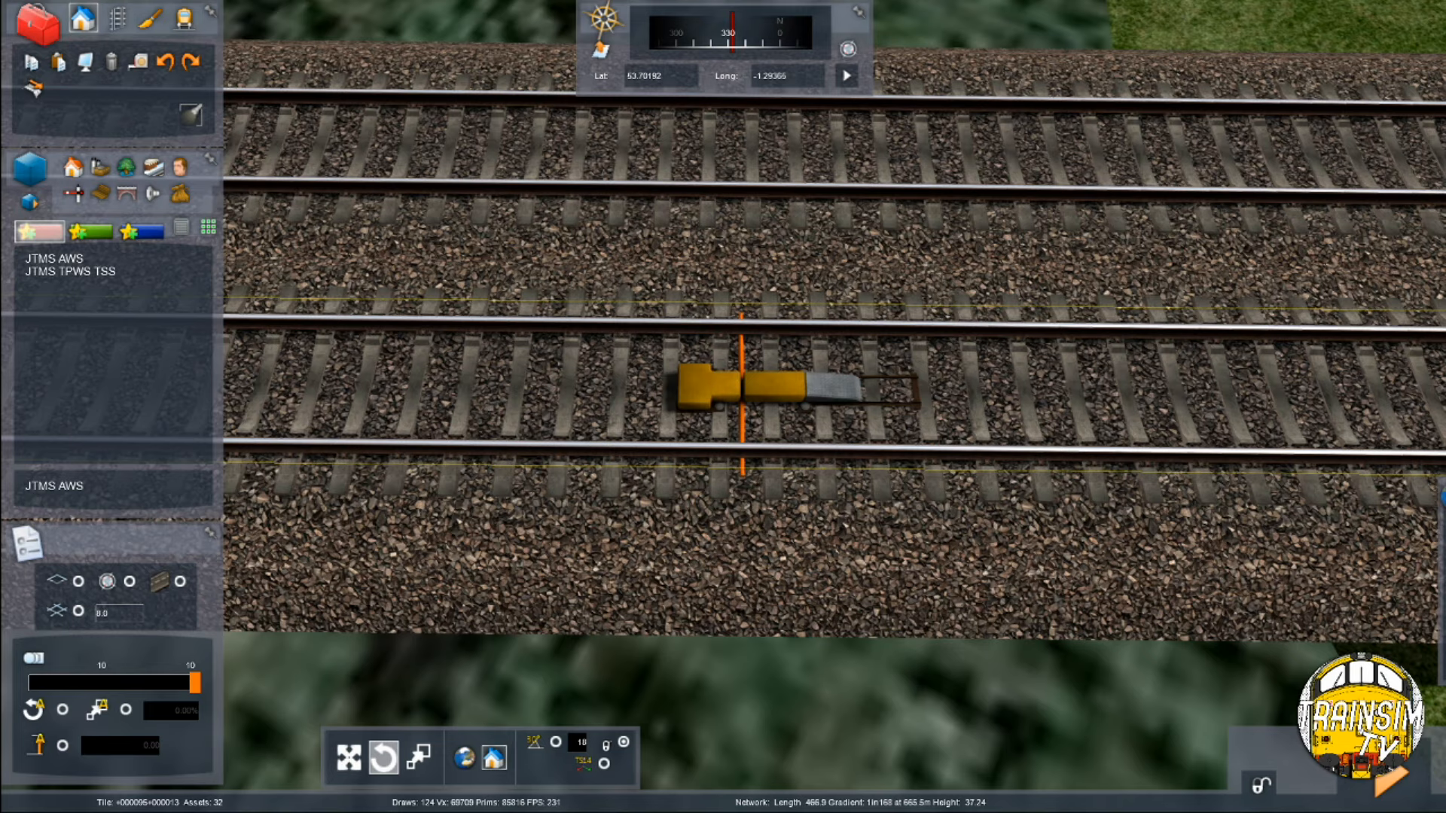
Find the next signal location using the aerial imagery and choose the JTMS L4A 2T F1 signal
right_drag(723, 406, 896, 361)
key(Up)
key(Up)
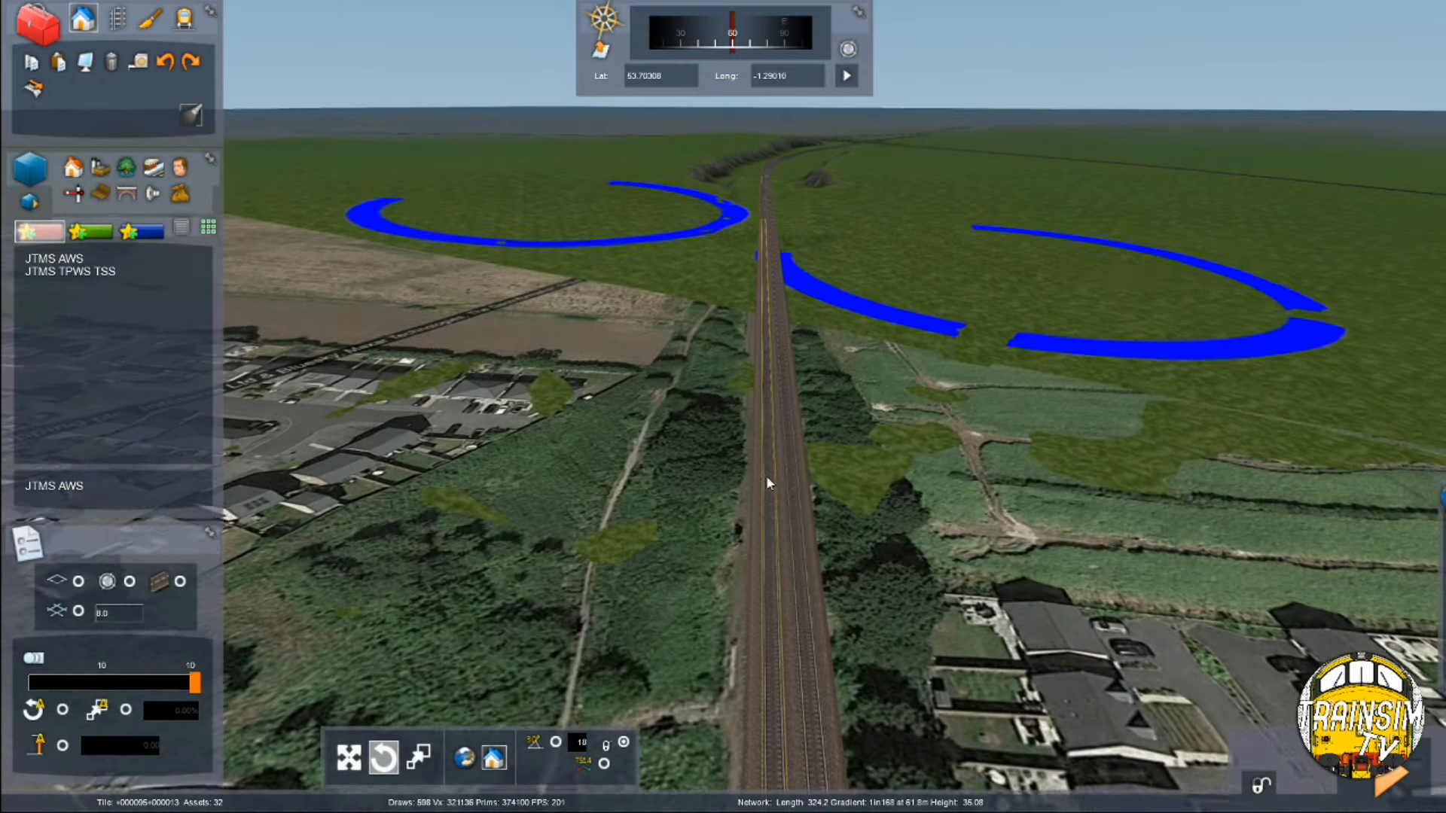
right_drag(766, 479, 497, 528)
key(Up)
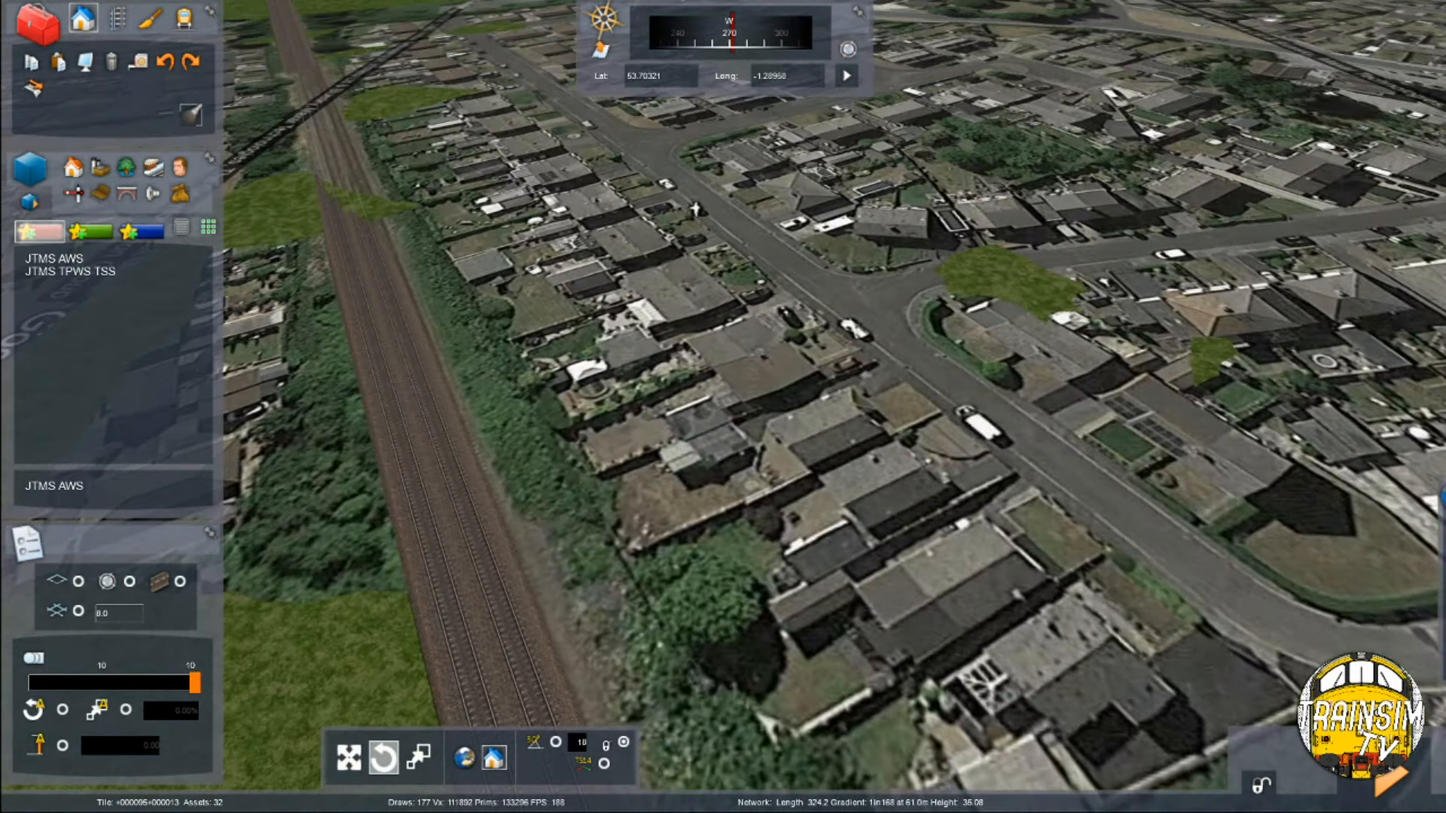
mouse_move(1331, 597)
key(Down)
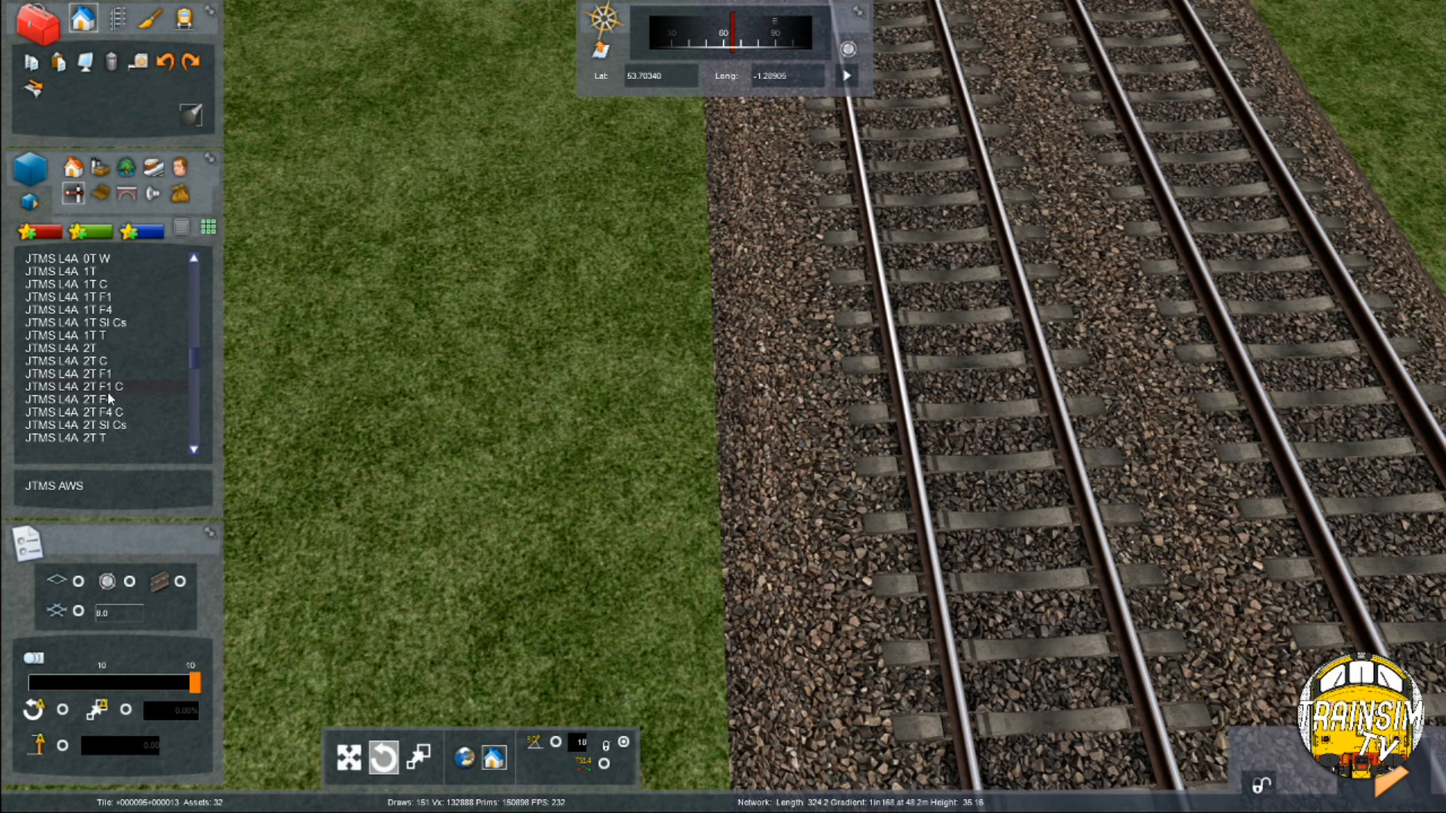
scroll(94, 396, down, 1)
click(139, 334)
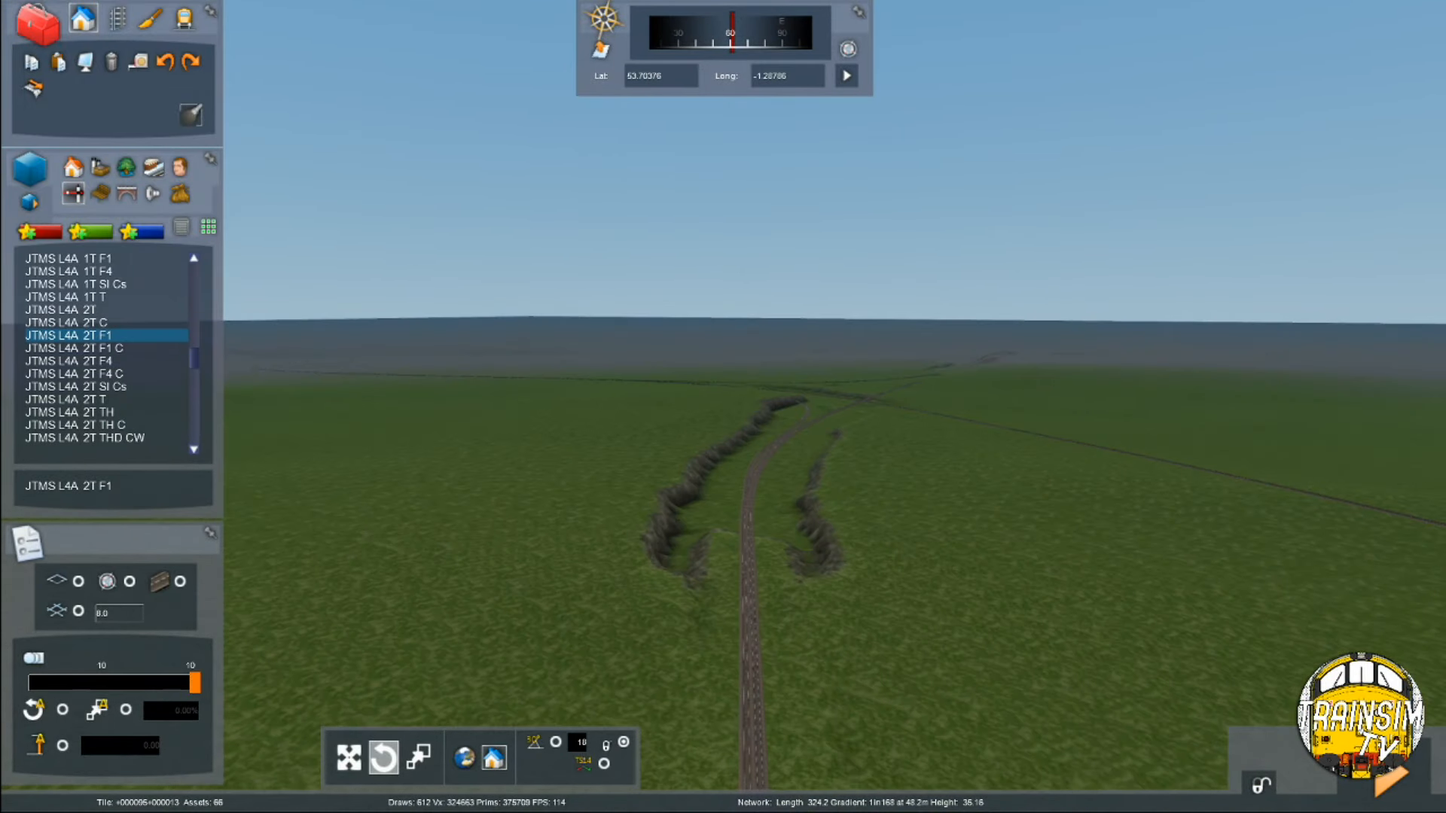
Place the 2T F1 signal's two links on the separate routes beyond the junction, the second on the left-hand track
key(Up)
right_drag(813, 249, 882, 384)
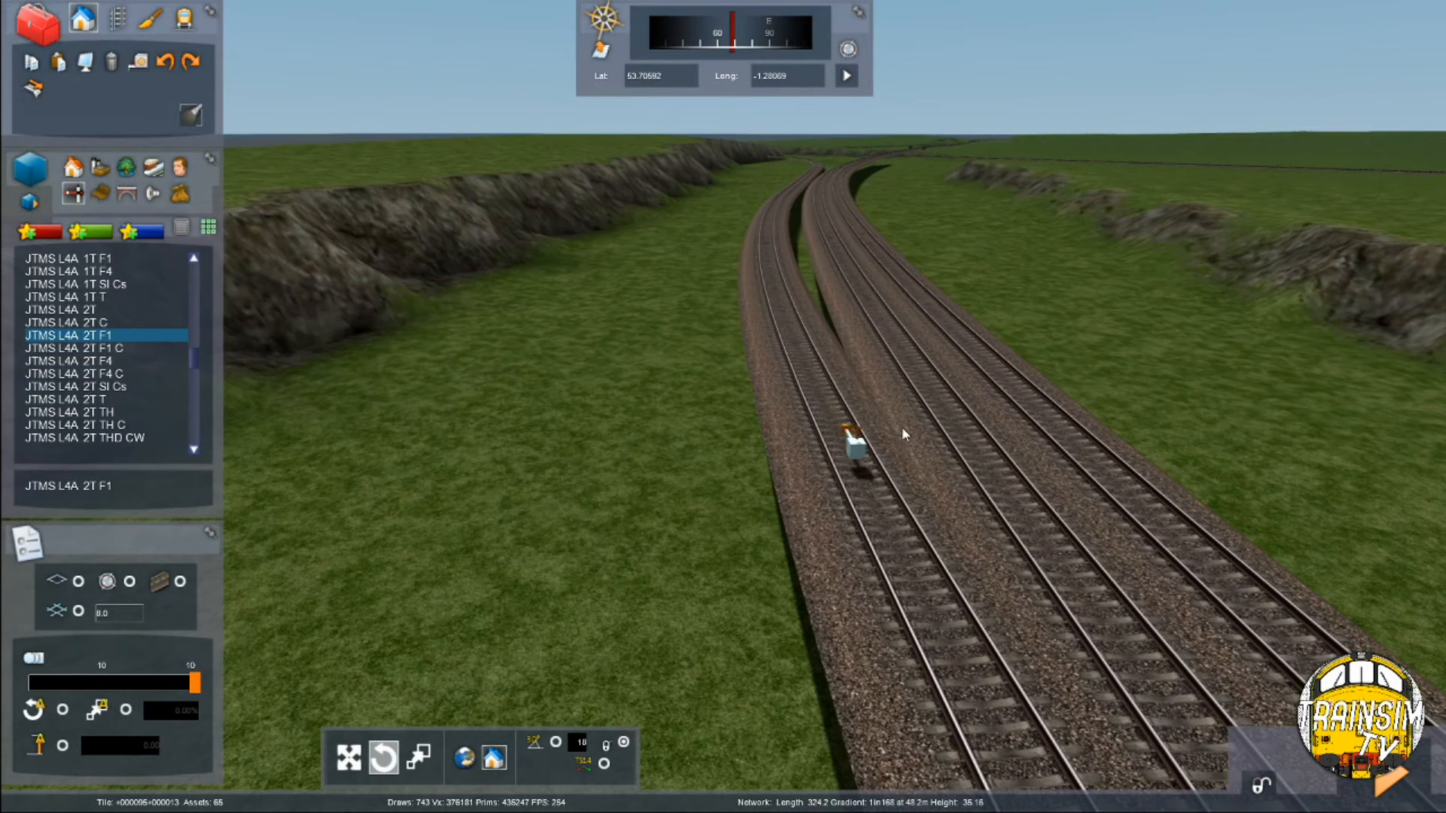
click(936, 390)
click(834, 420)
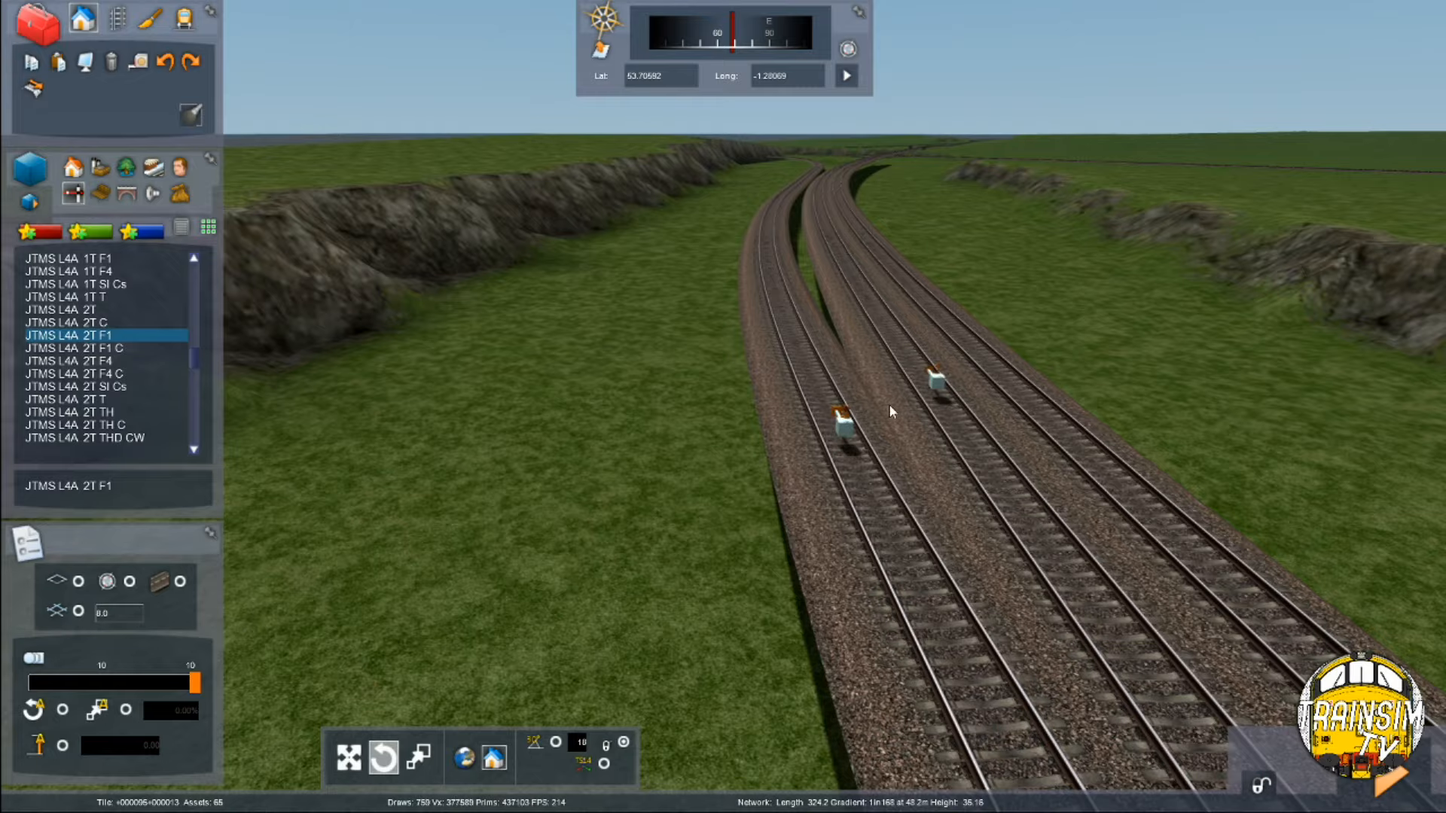
Return to the 2T F1 signal and move its post from between the rails to the lineside beside the left-hand track
key(Down)
right_drag(661, 448, 638, 503)
key(Up)
click(797, 498)
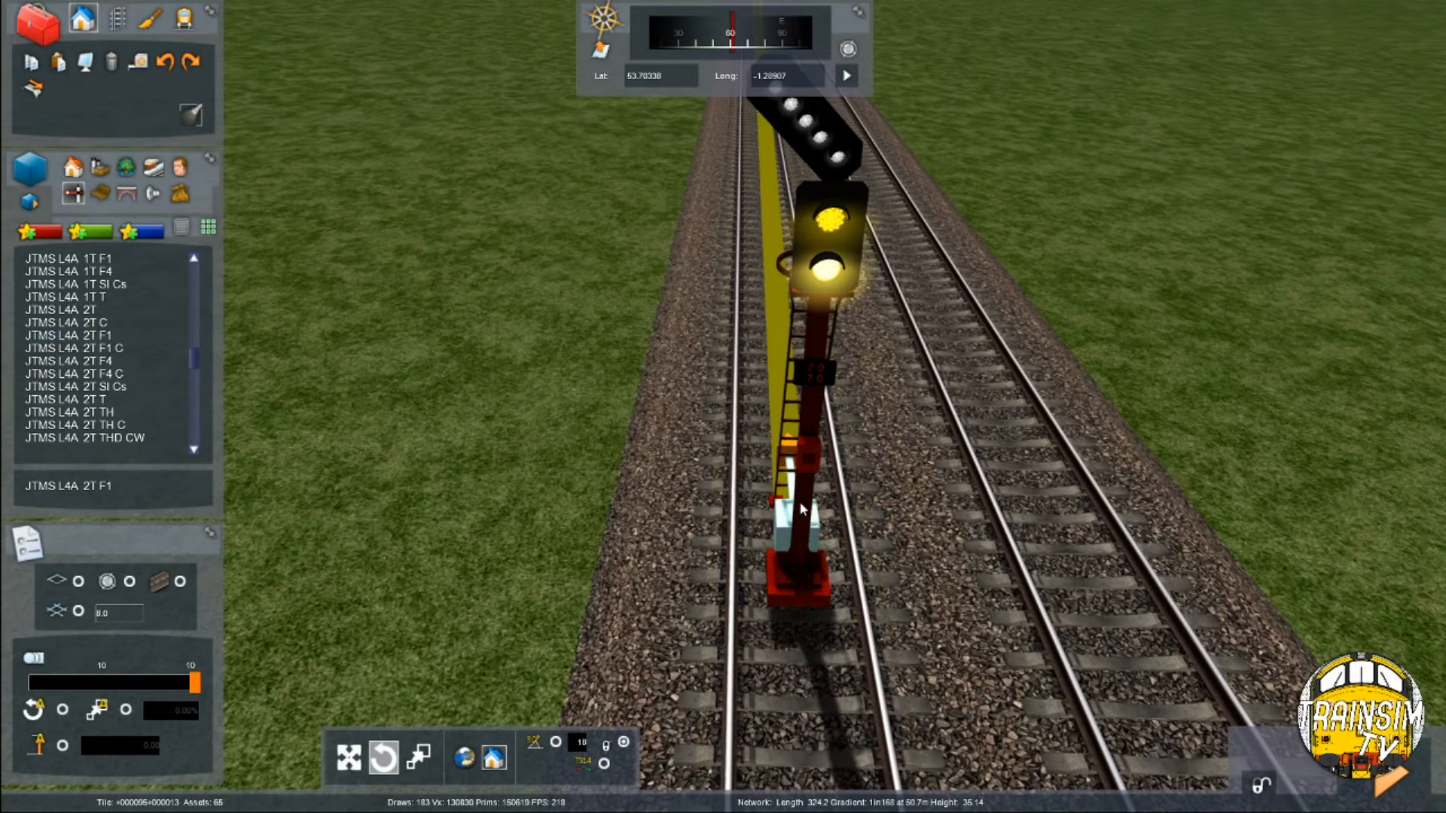
click(349, 757)
mouse_move(832, 597)
mouse_down()
mouse_move(714, 590)
mouse_move(737, 585)
mouse_up()
Enter the identification prefix FE and number 6375 for the lineside signal
mouse_move(1284, 334)
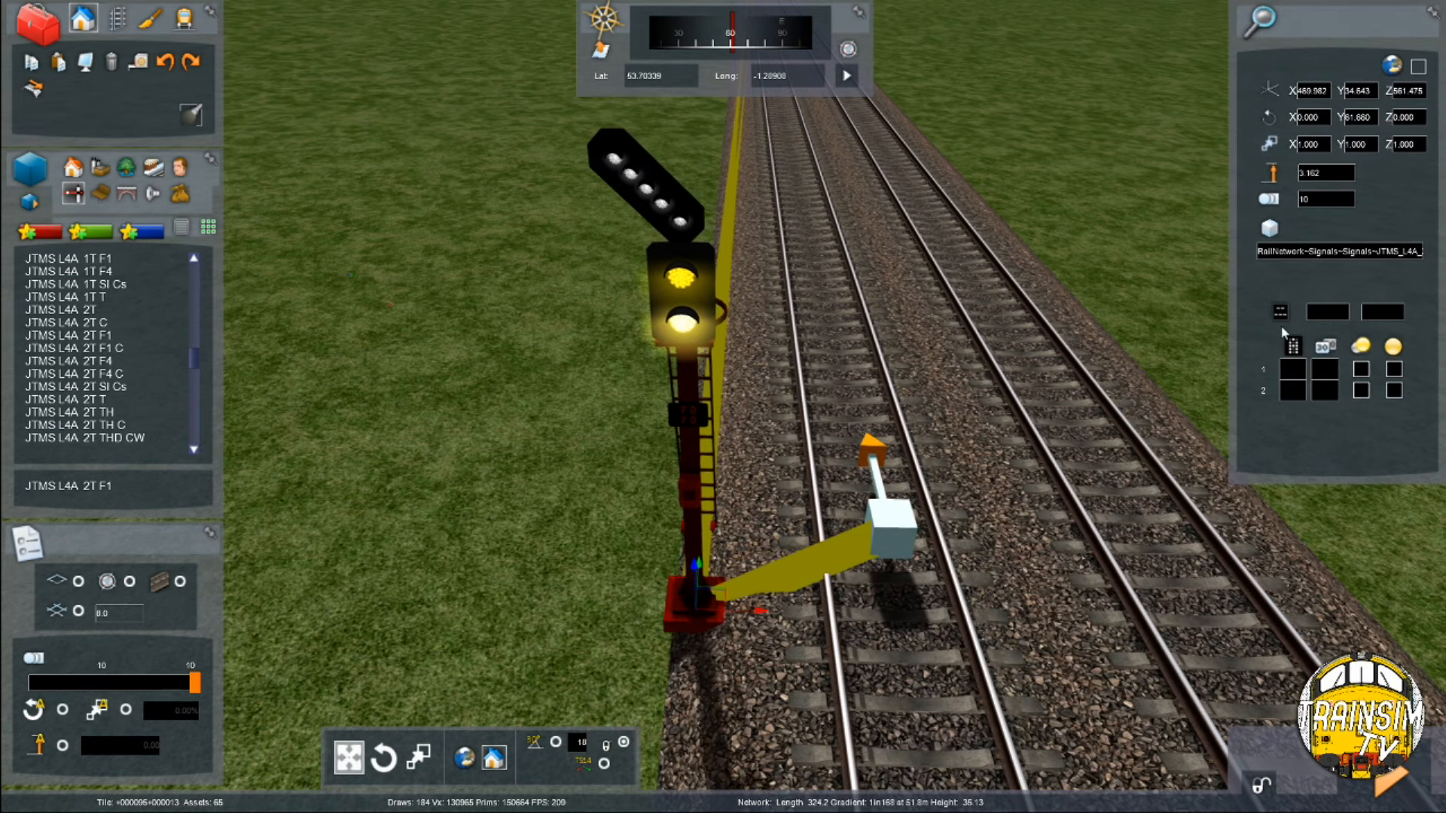
text(FF)
click(1382, 313)
text(5375)
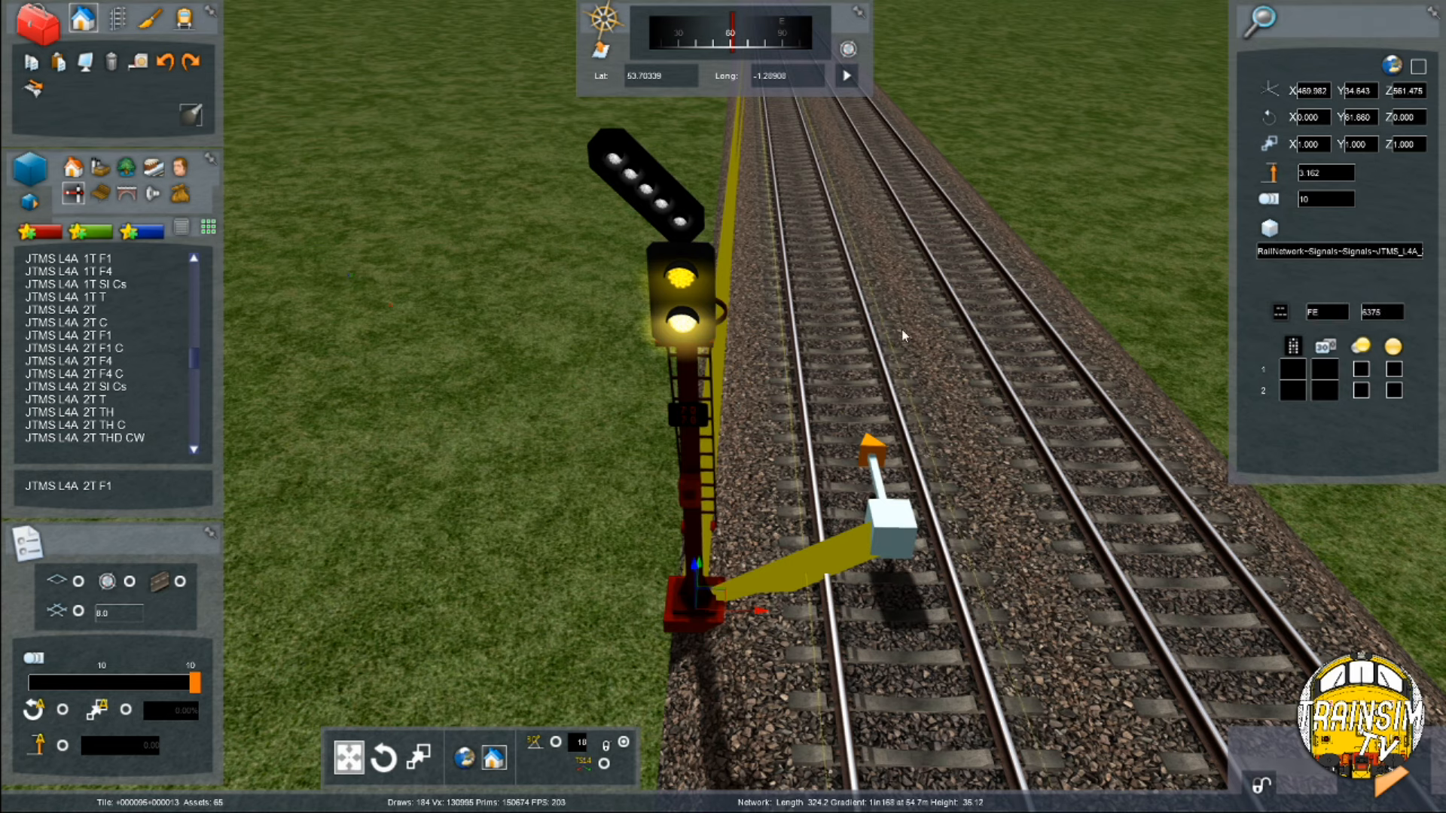
Set the signal's link 2 to route indicator value 1 and speed 30
click(1284, 390)
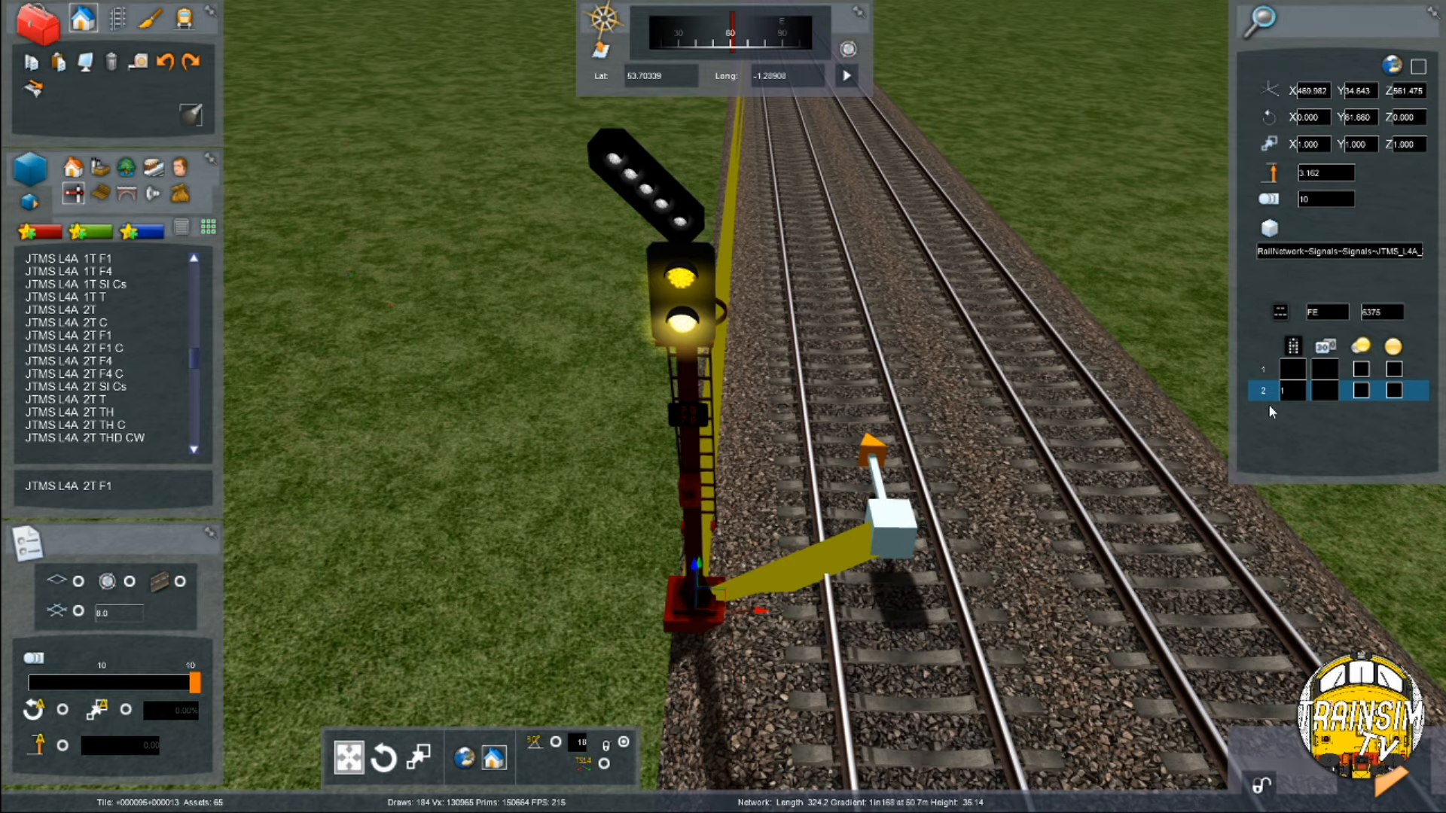
right_drag(705, 542, 704, 503)
key(Up)
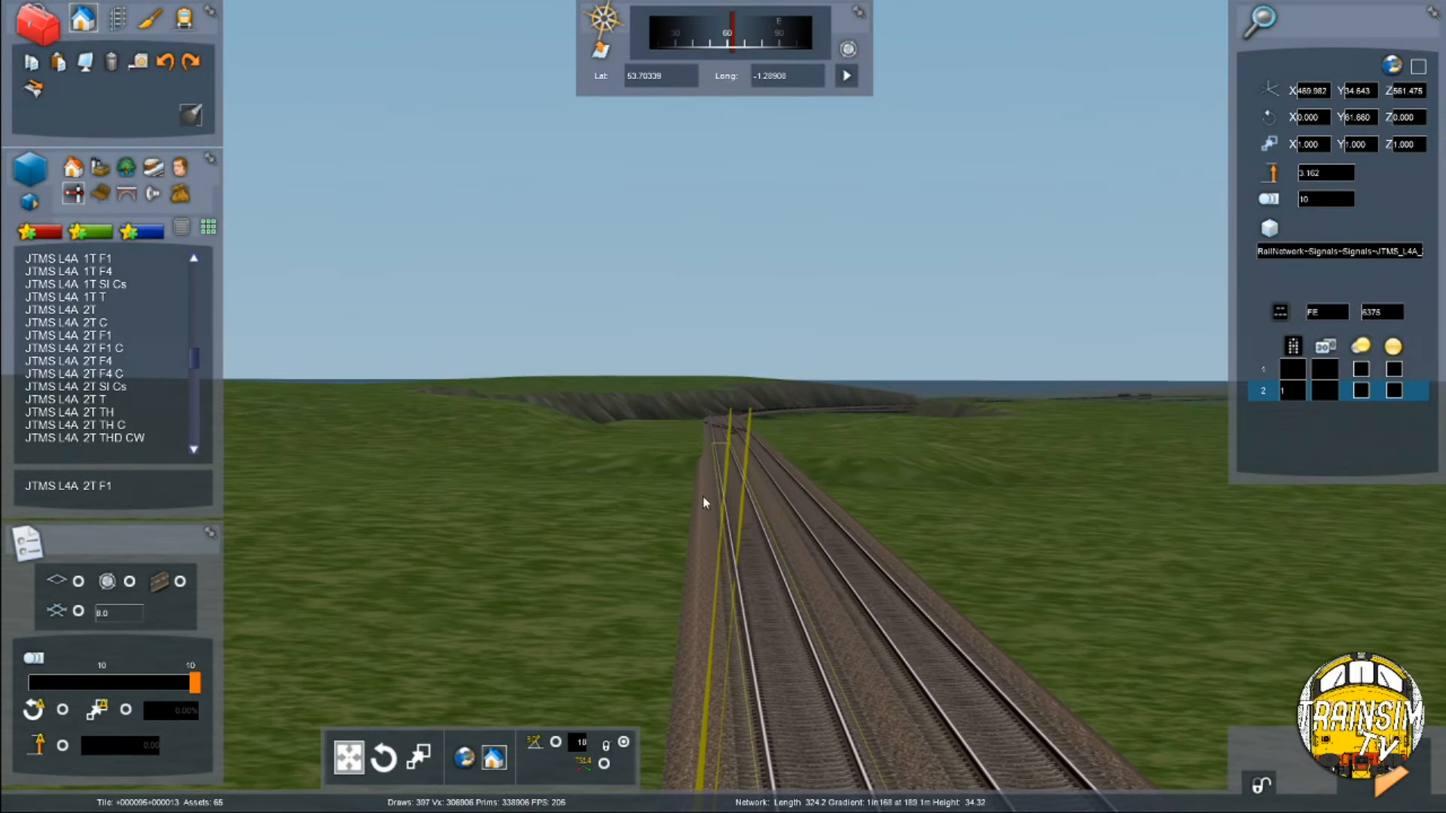
click(1324, 390)
text(30)
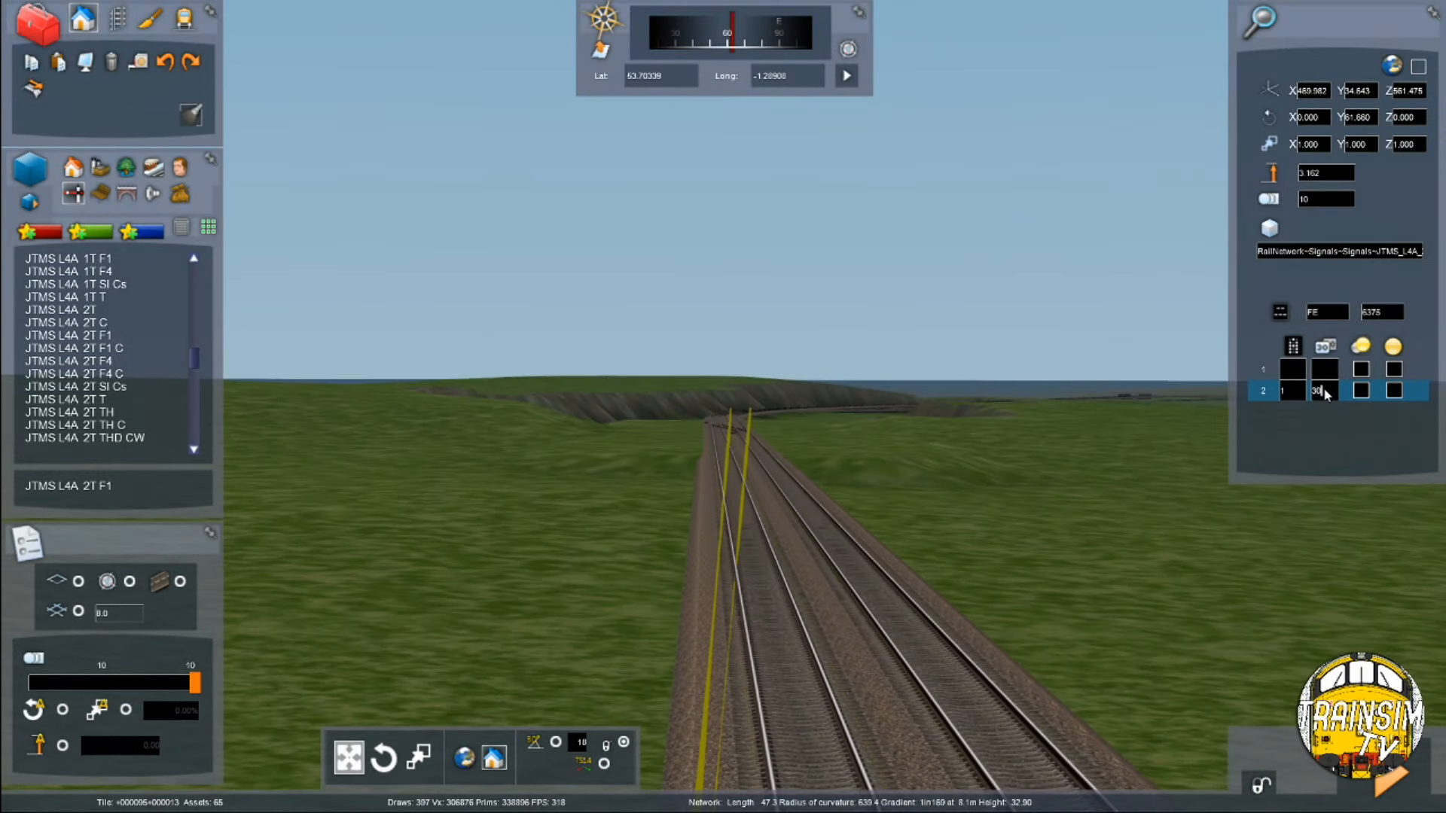
Place a JTMS TPWS TSS grid between the rails at the signal and measure back along that track from it
click(64, 271)
click(700, 412)
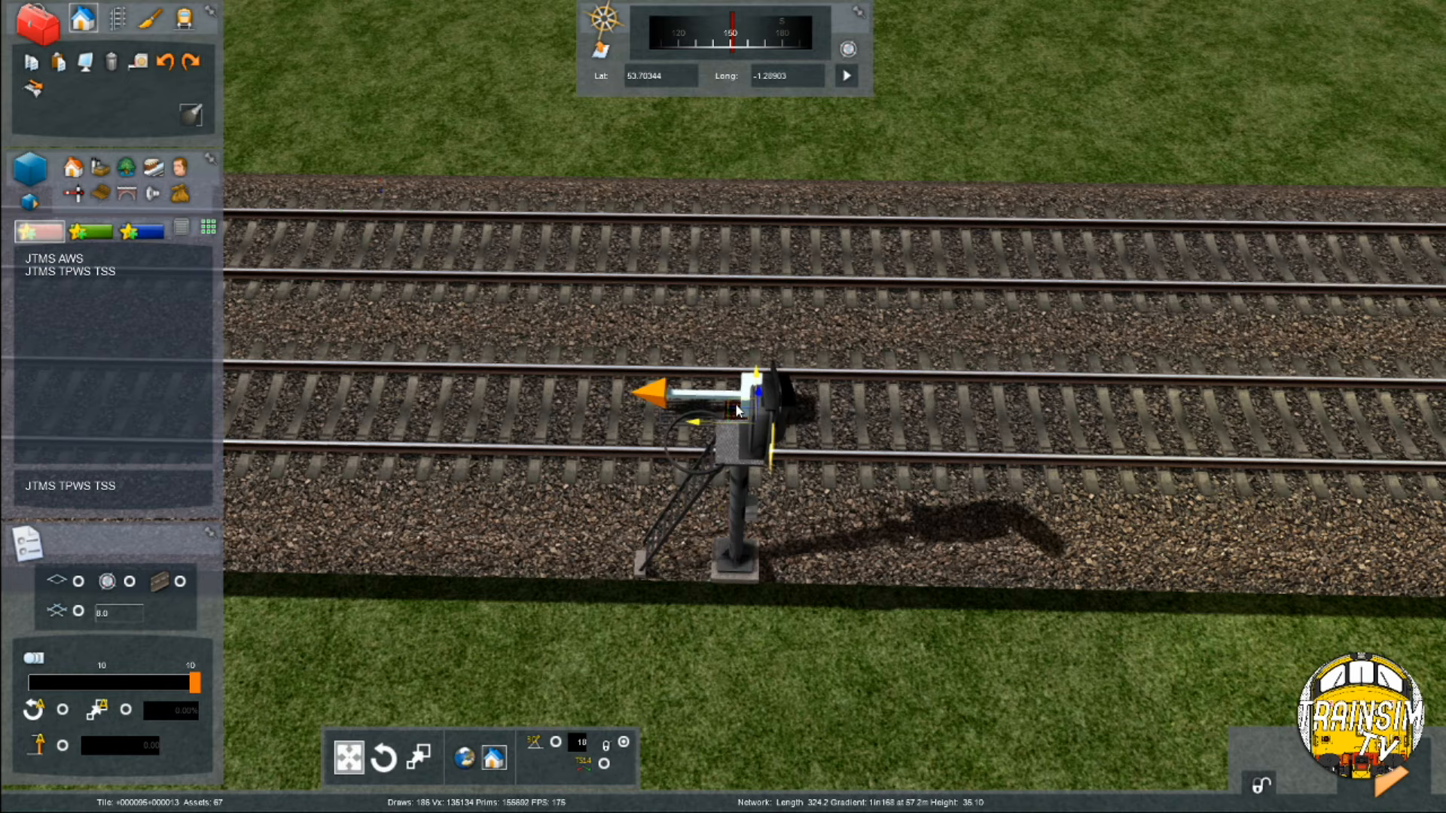
click(118, 18)
click(38, 87)
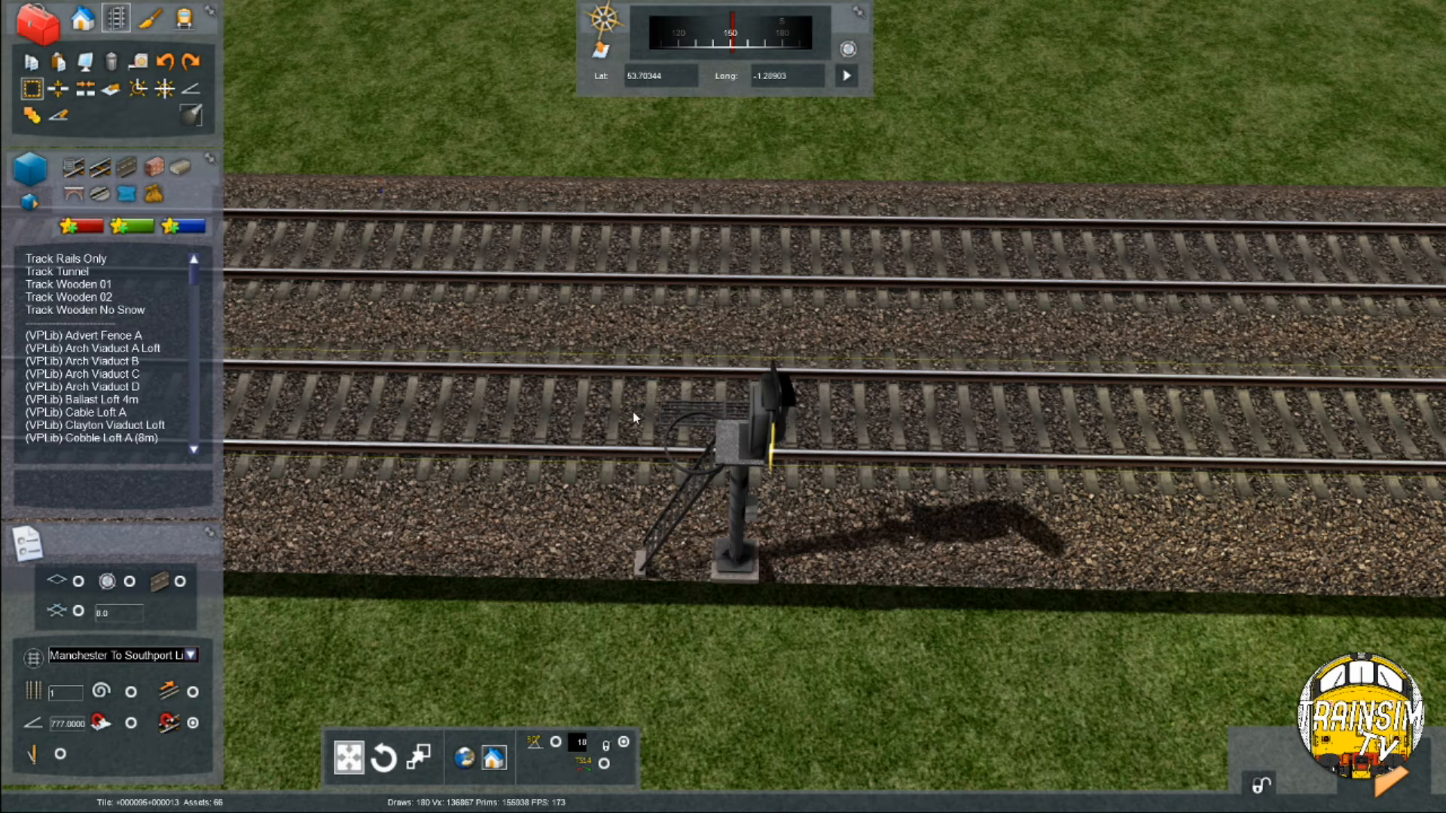
click(753, 411)
scroll(791, 406, down, 4)
key(Right)
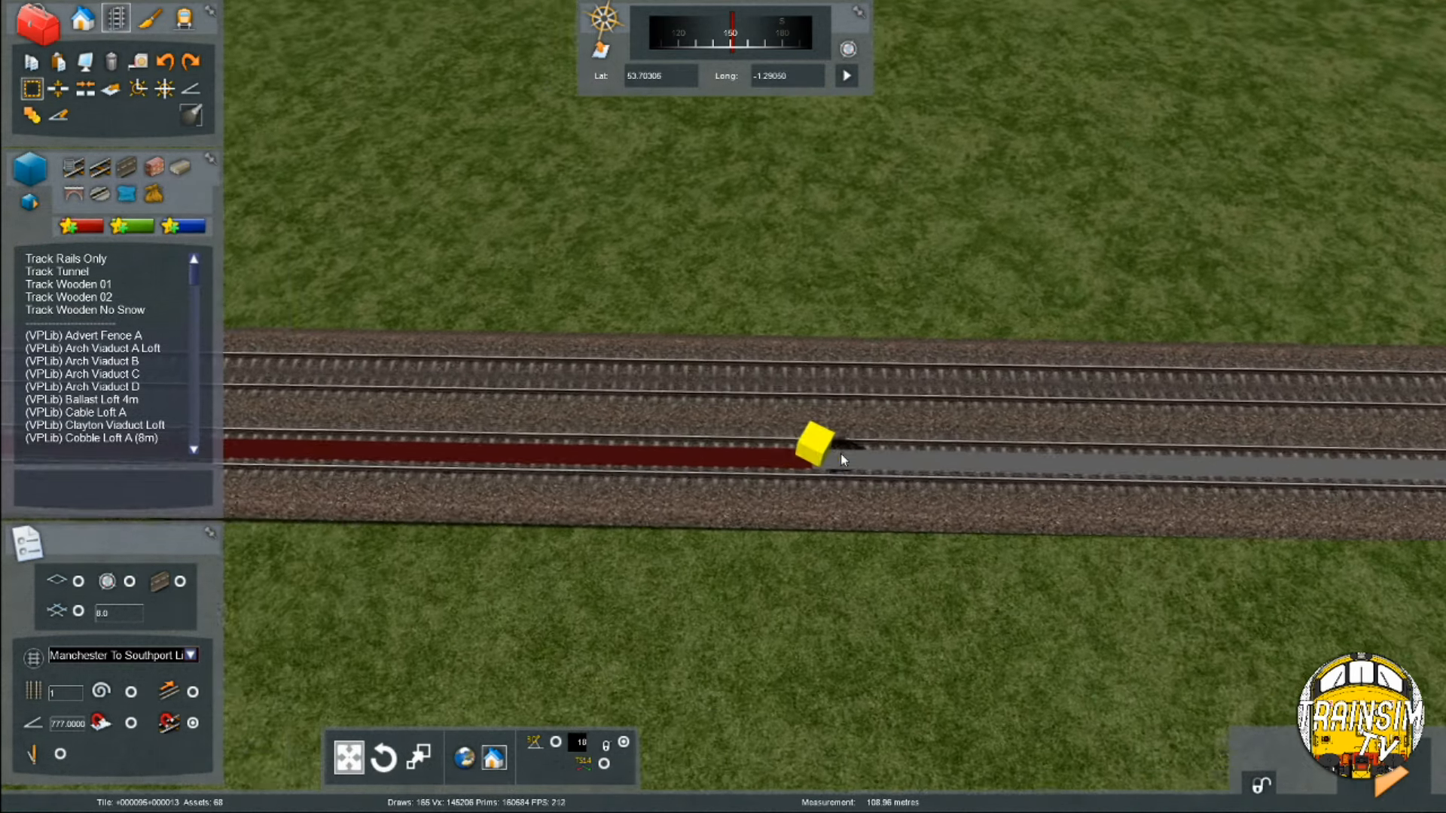
key(Right)
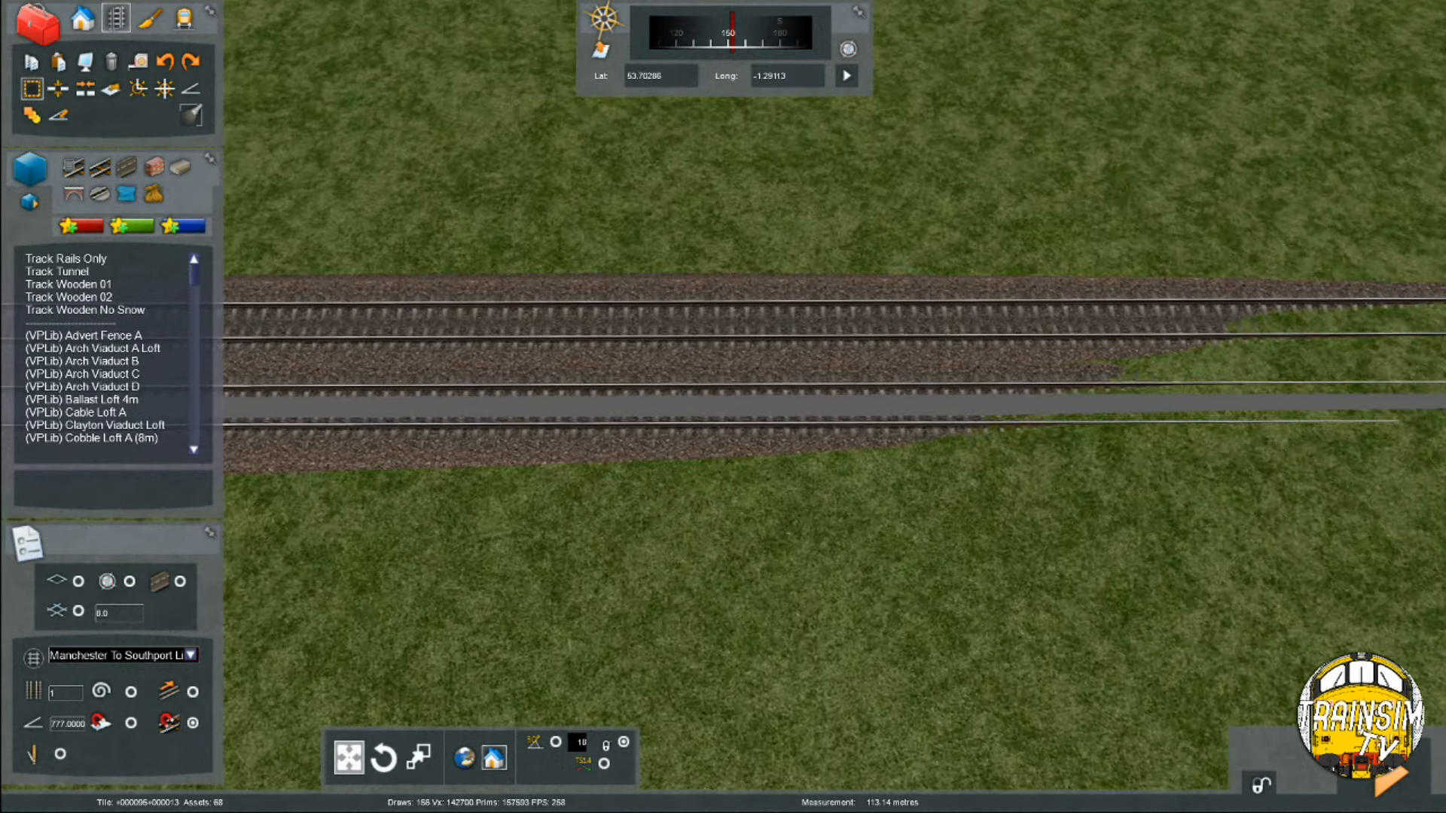
scroll(842, 486, up, 2)
key(Right)
scroll(841, 491, up, 6)
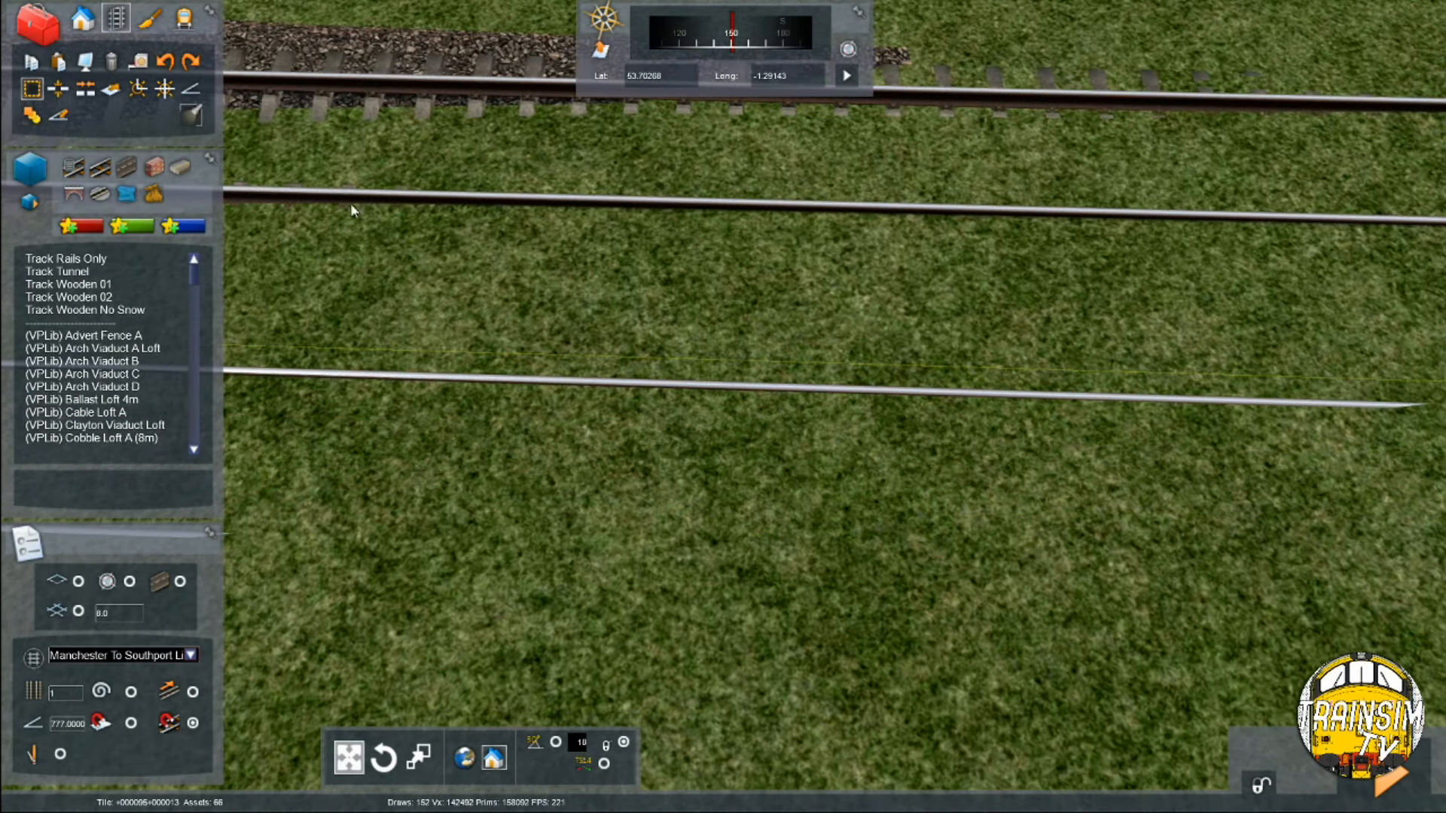
Place a JTMS AWS magnet on the signal's track at the measured point
click(92, 26)
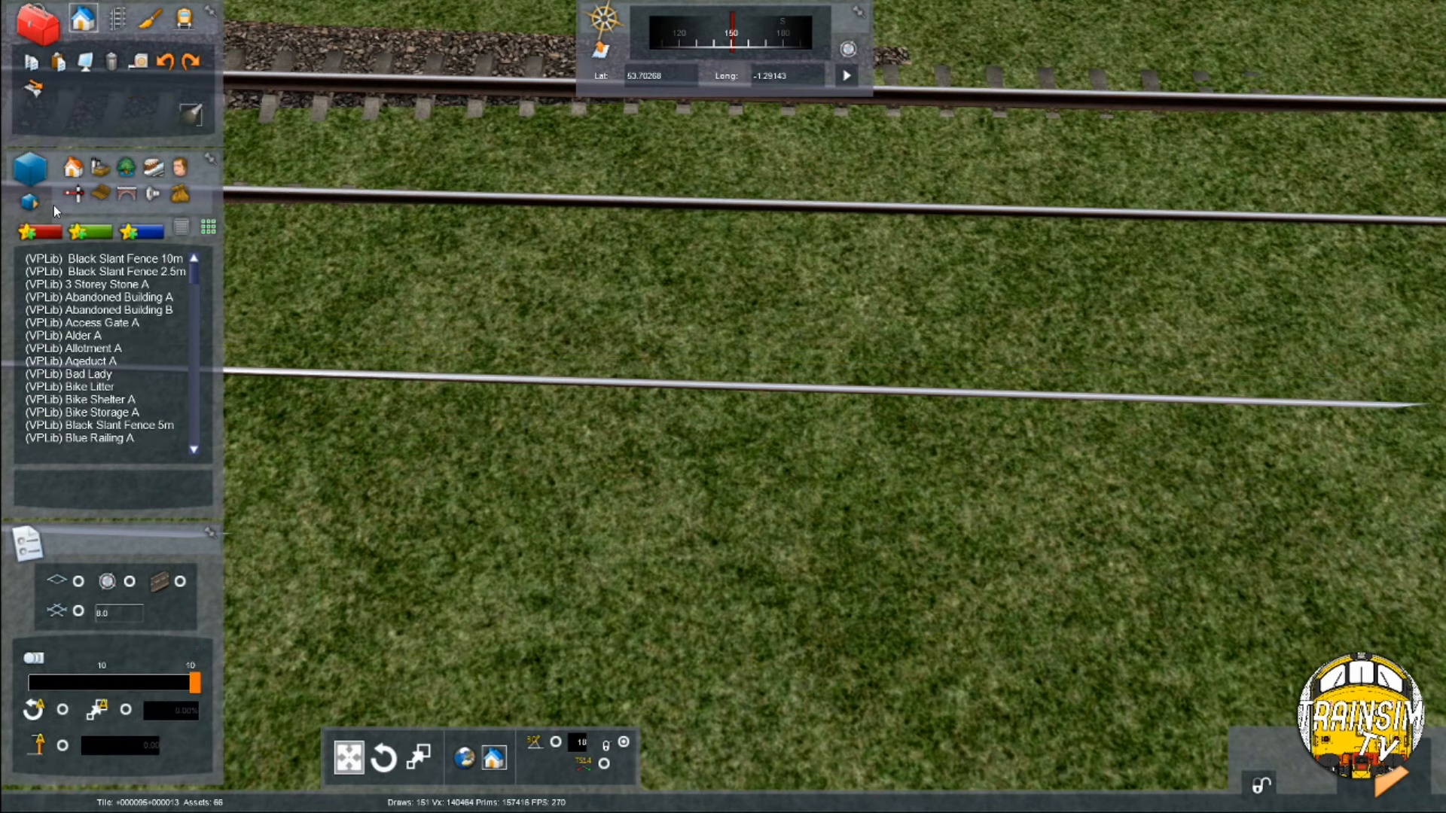
click(43, 232)
click(83, 259)
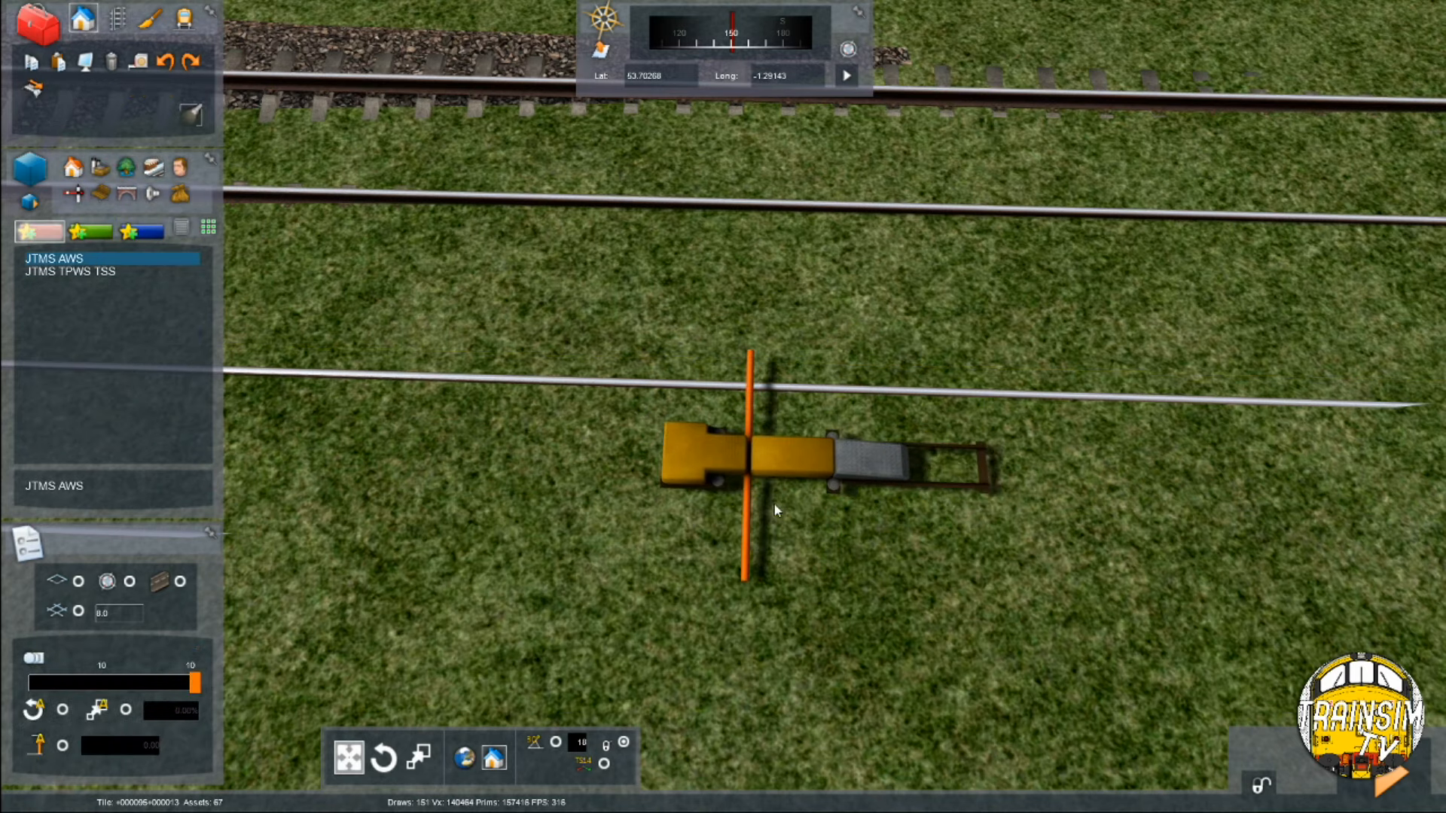
click(753, 503)
right_click(753, 500)
right_drag(751, 500, 505, 561)
key(Up)
click(736, 493)
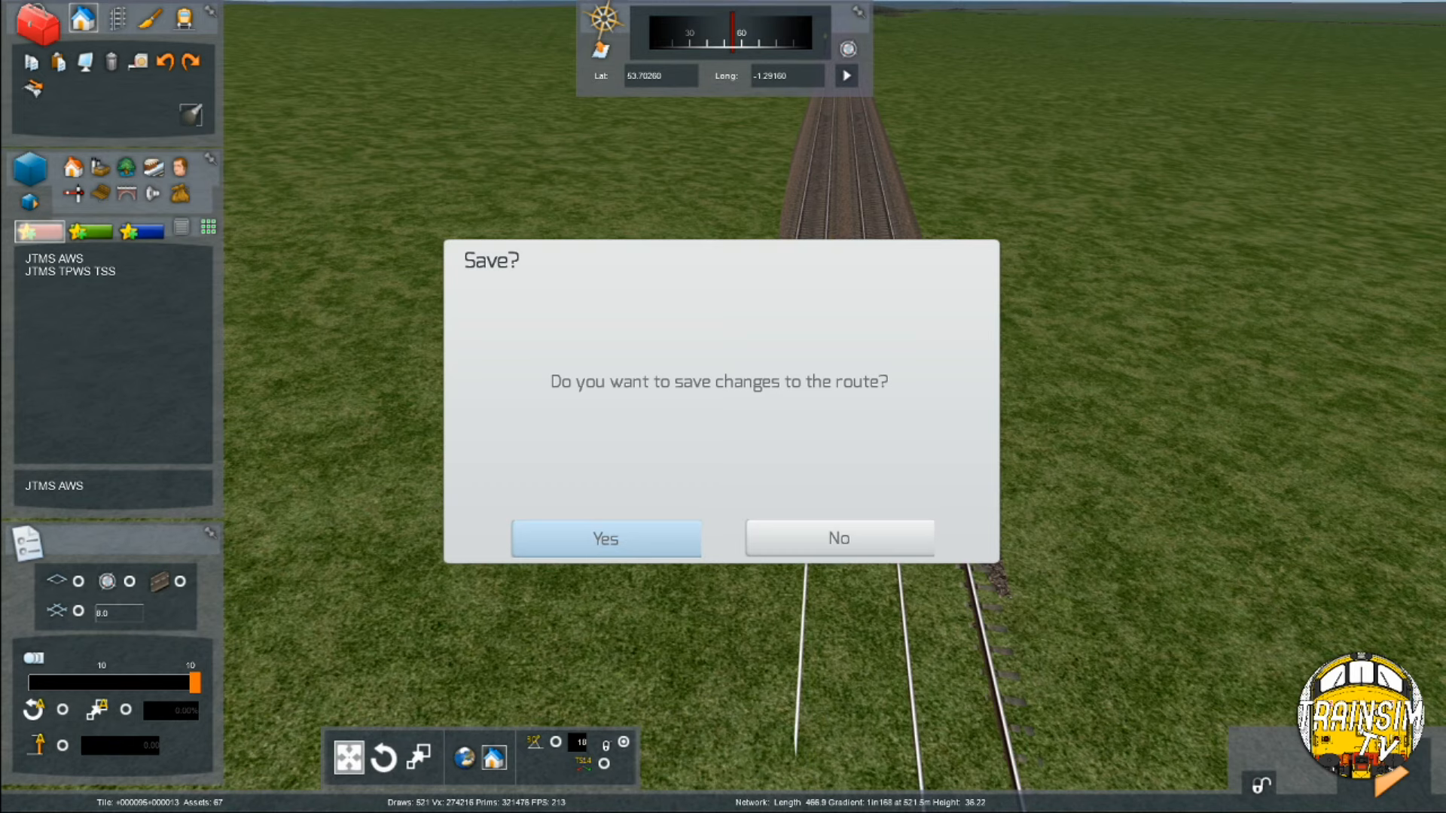
Save the changes to the route
key(Return)
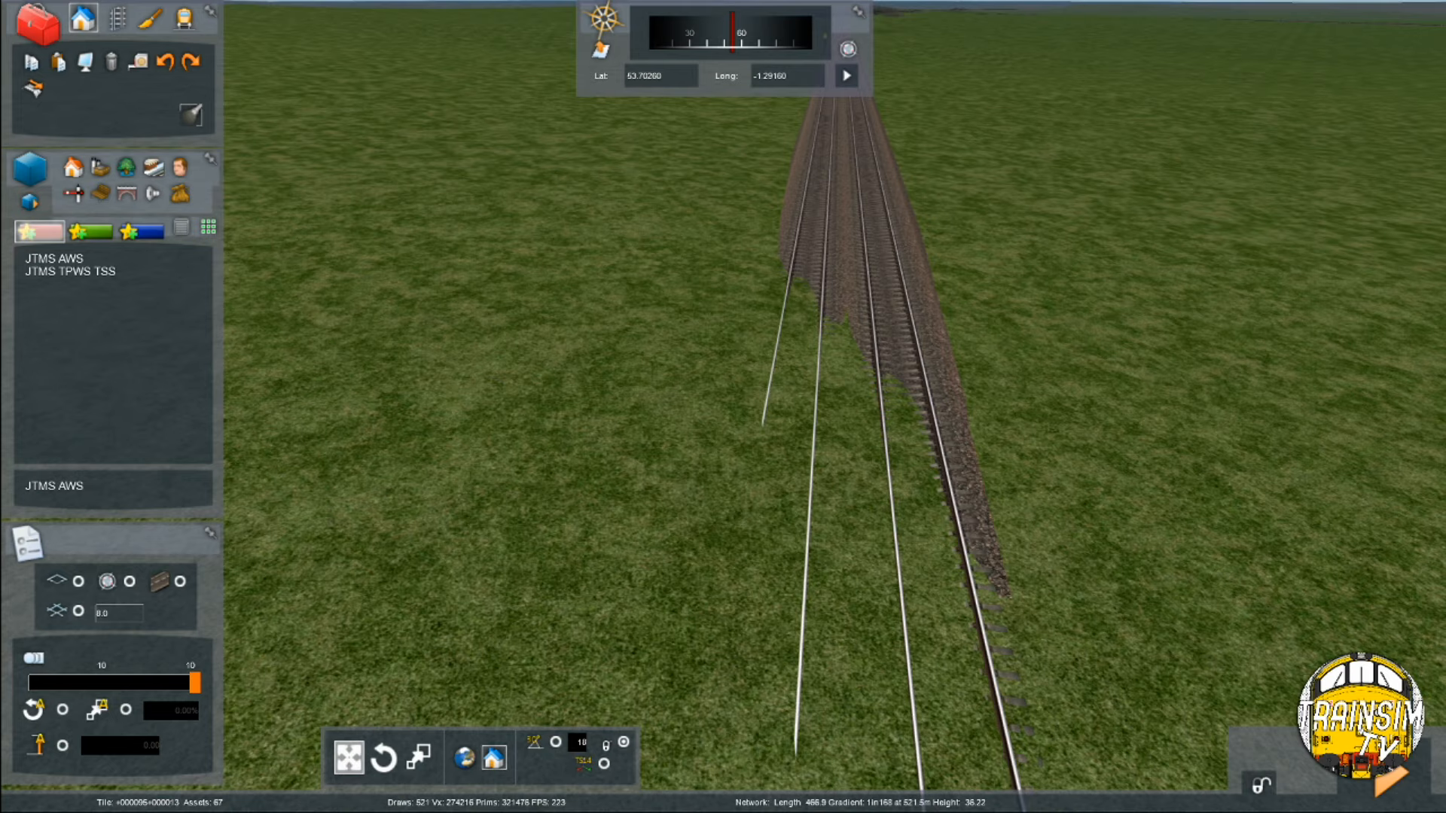
Raise the aerial imagery above the tracks and examine the lineside for the next signal's position
right_drag(723, 407, 707, 607)
key(F8)
key(Up)
key(Up)
key(Down)
mouse_move(1297, 622)
drag(1300, 568, 1318, 567)
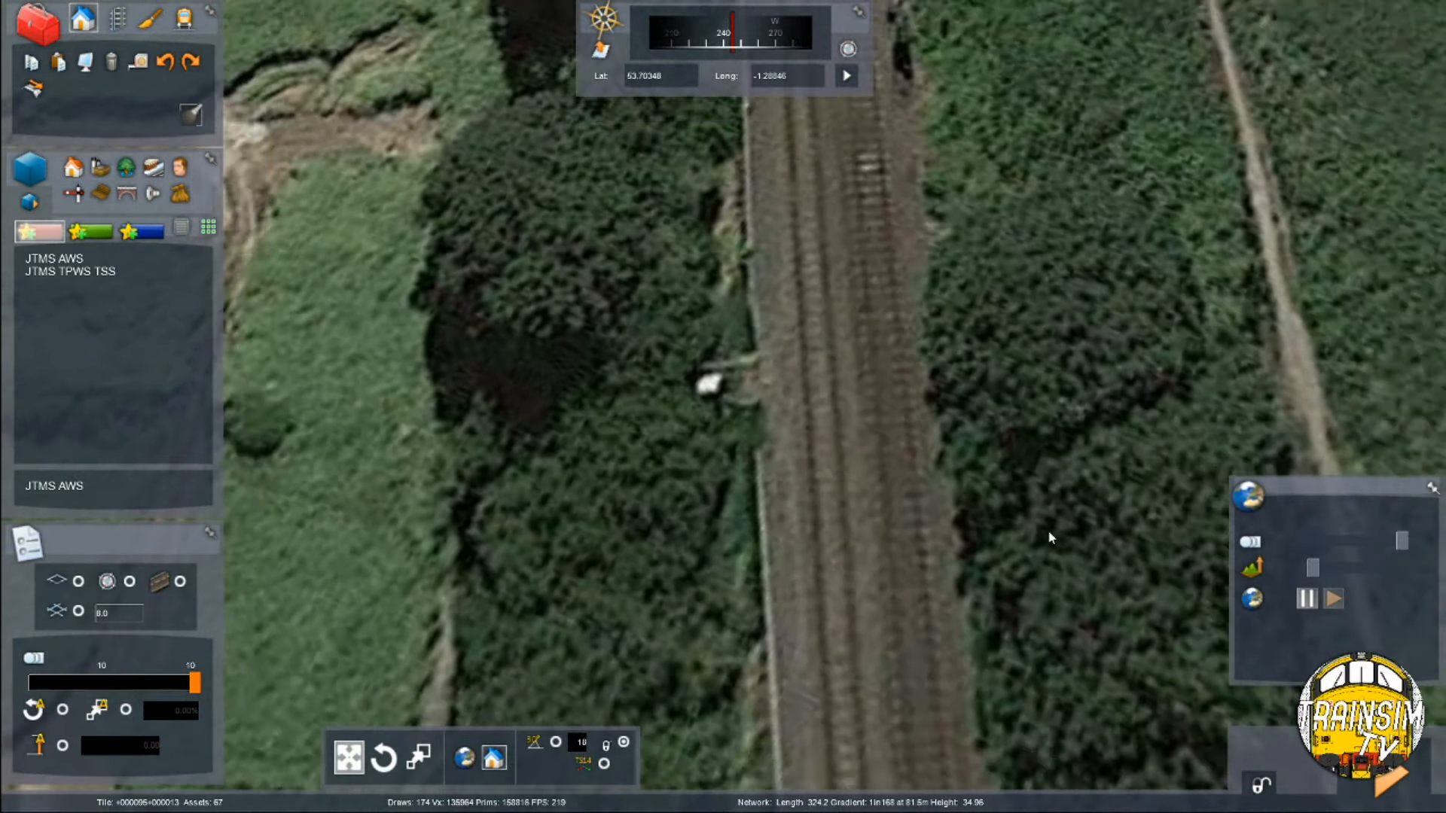
key(Down)
right_drag(1050, 535, 1047, 452)
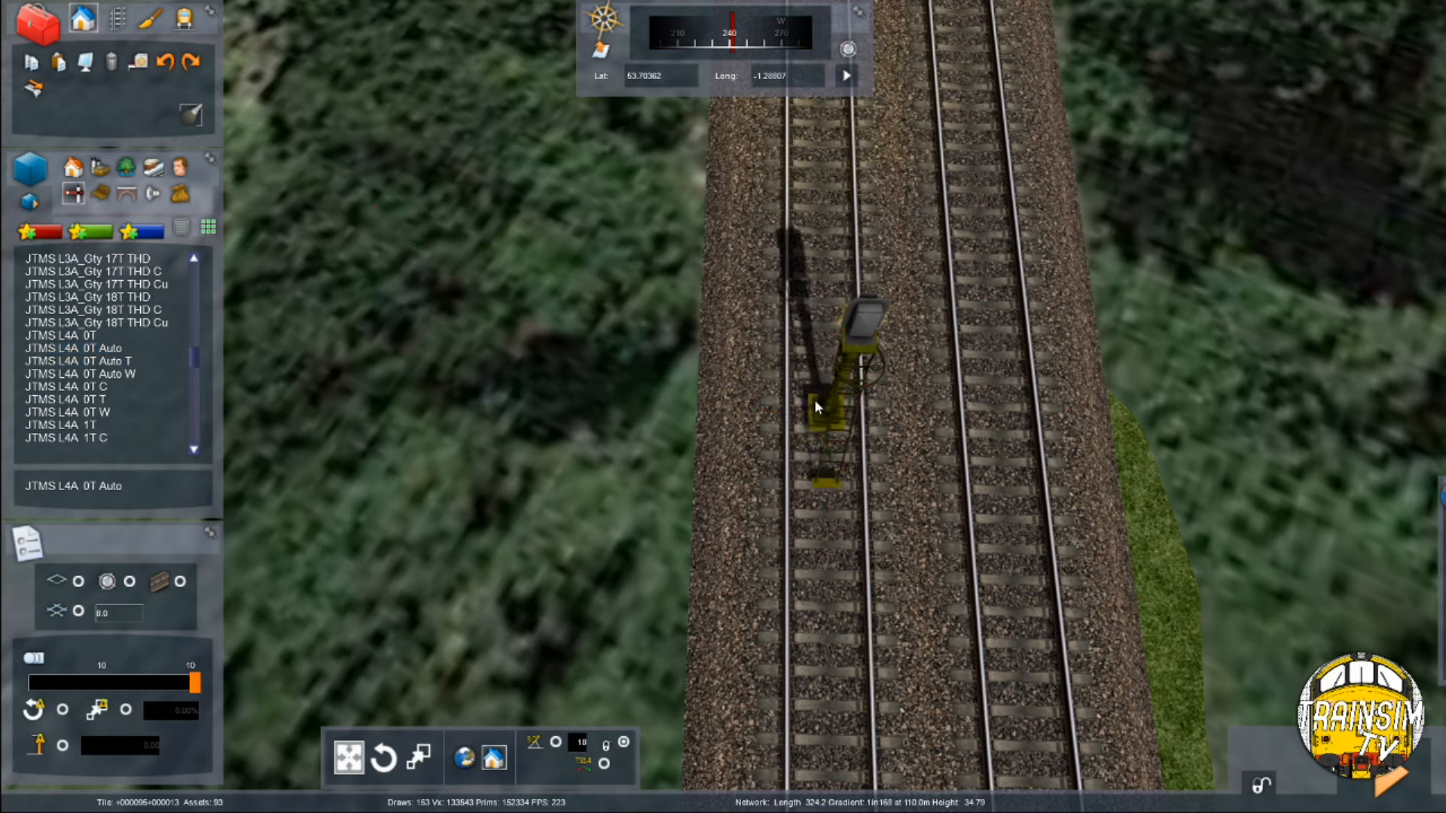
Place a JTMS L4A 0T Auto signal on the ballast edge beside the outer track and rotate it to face approaching trains
click(729, 407)
drag(729, 401, 717, 400)
click(390, 755)
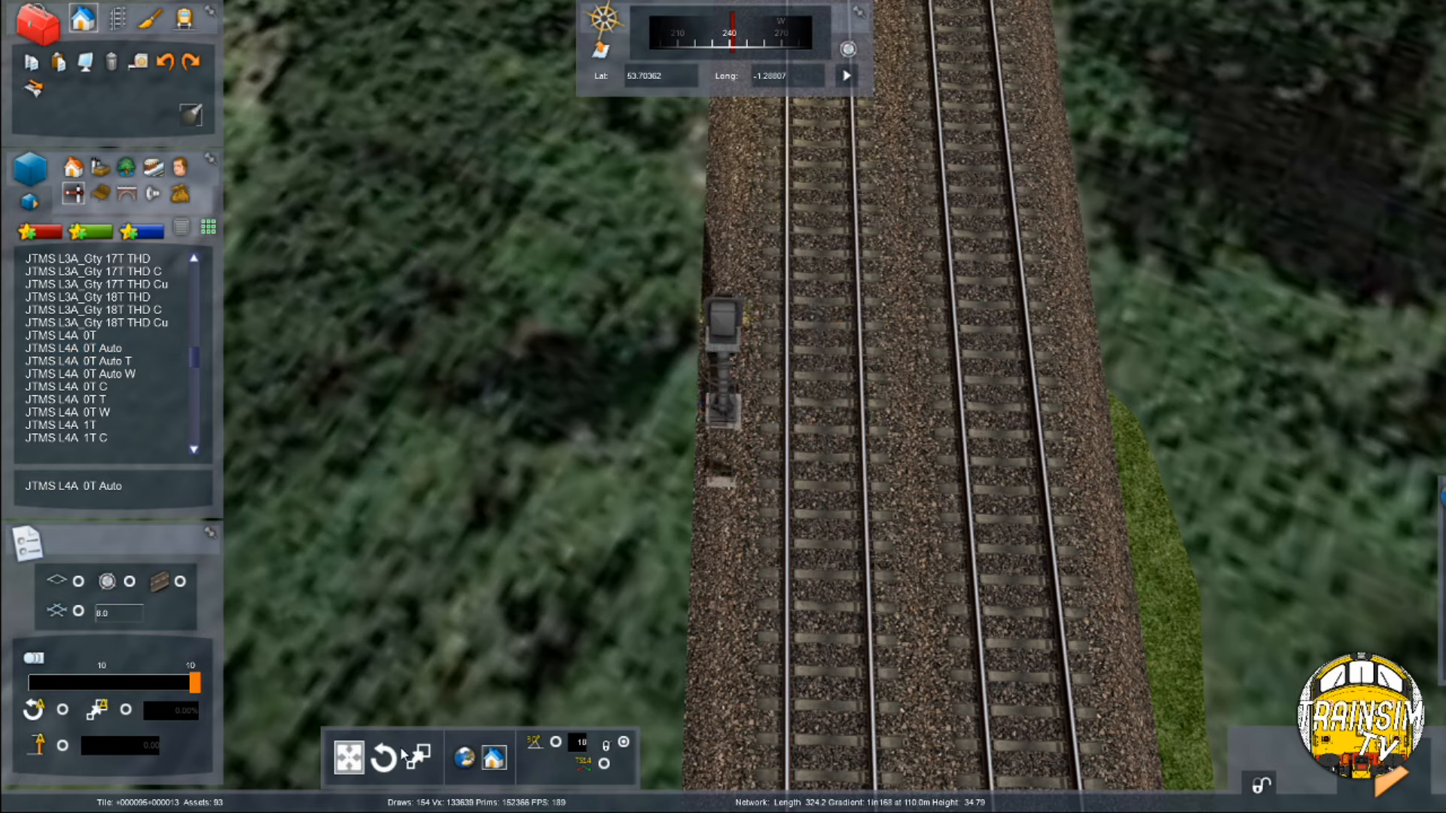
click(721, 410)
drag(692, 453, 754, 370)
scroll(690, 392, up, 3)
drag(690, 369, 675, 398)
scroll(675, 398, down, 2)
click(482, 286)
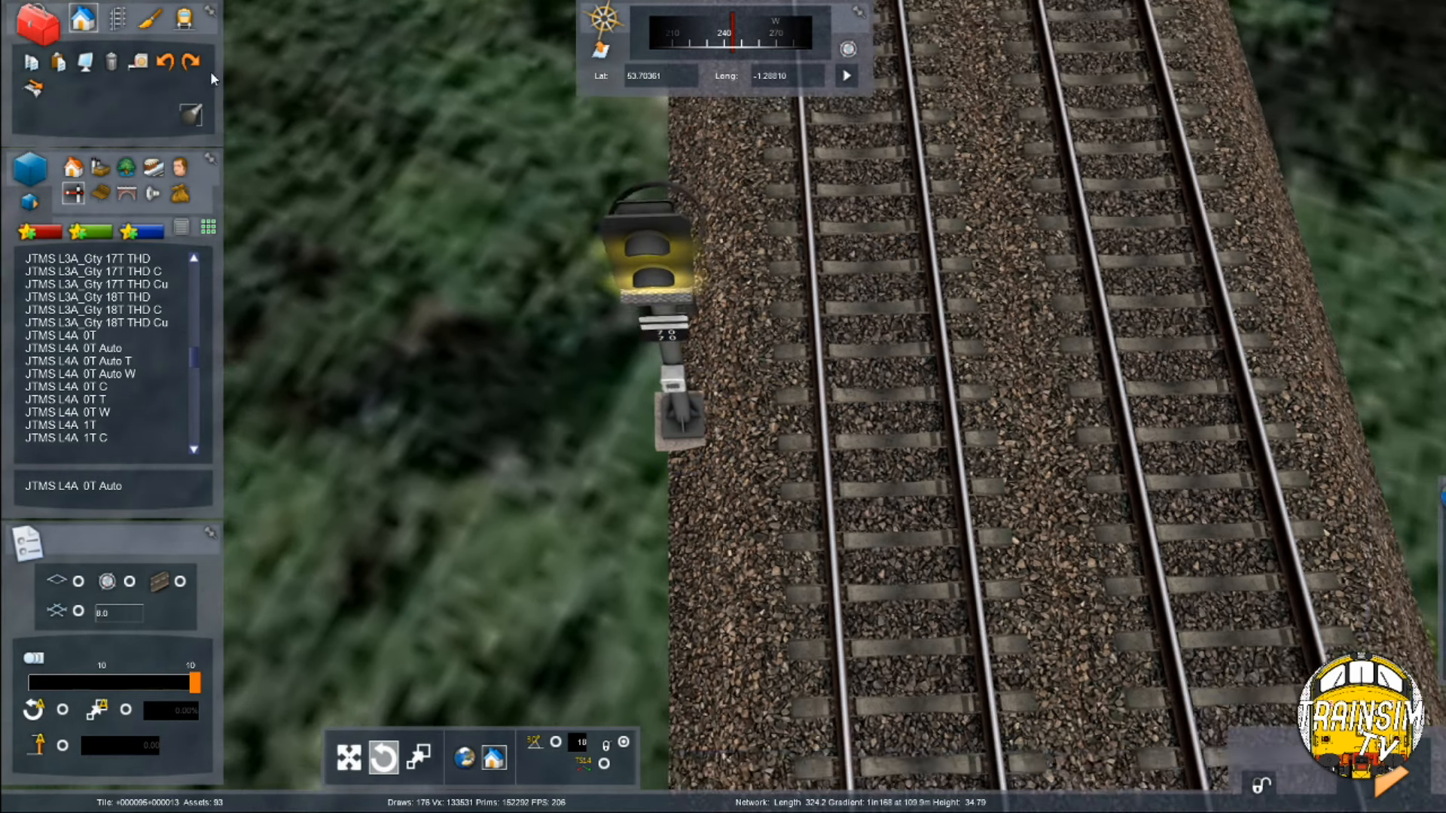
Enter the identification prefix FE and number 6410 for the new signal
click(698, 306)
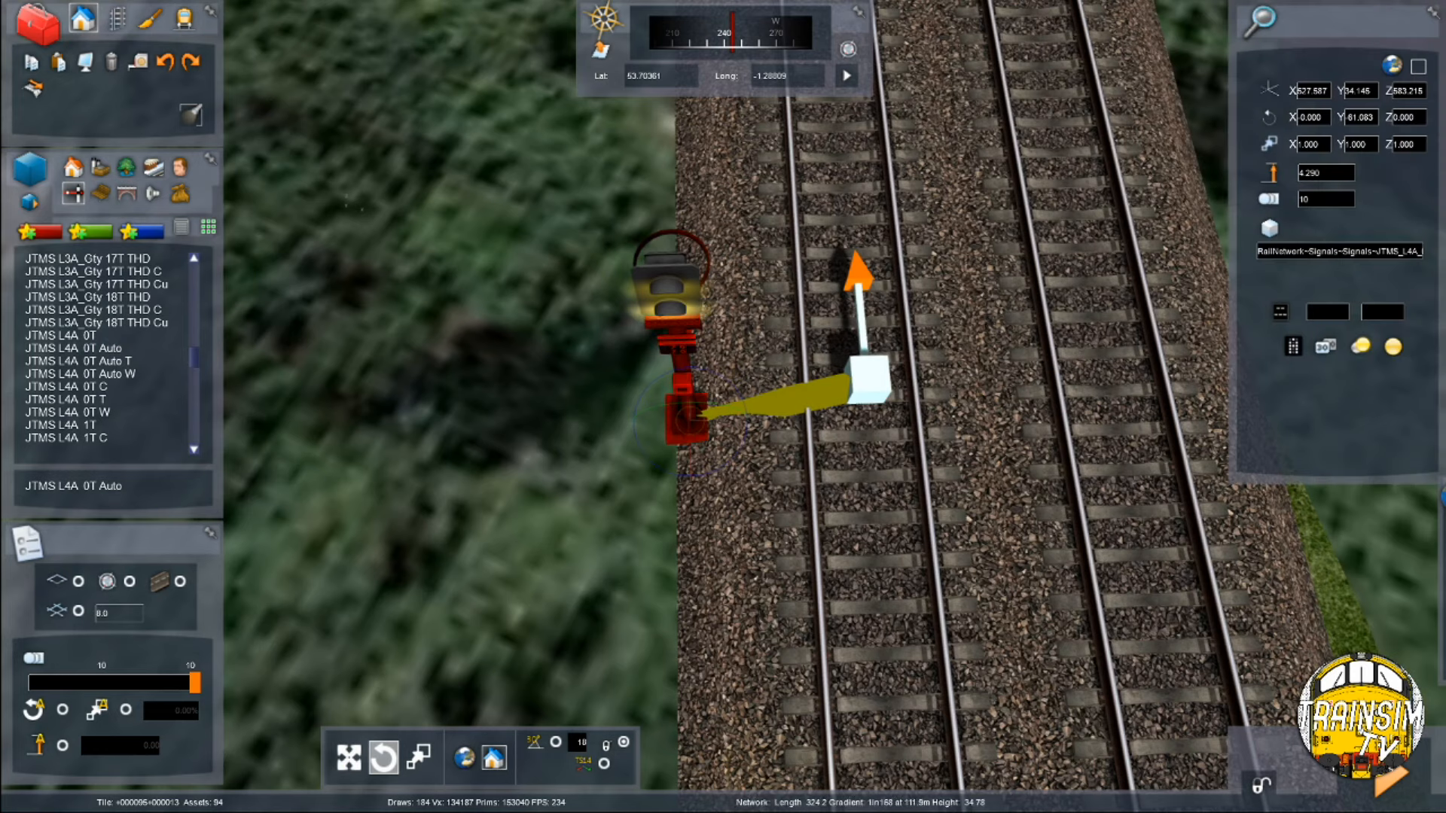
click(1322, 313)
text(FE)
key(Tab)
text(6410)
Measure back along the track from the signal, place a JTMS AWS magnet between the rails there and turn it around
click(117, 18)
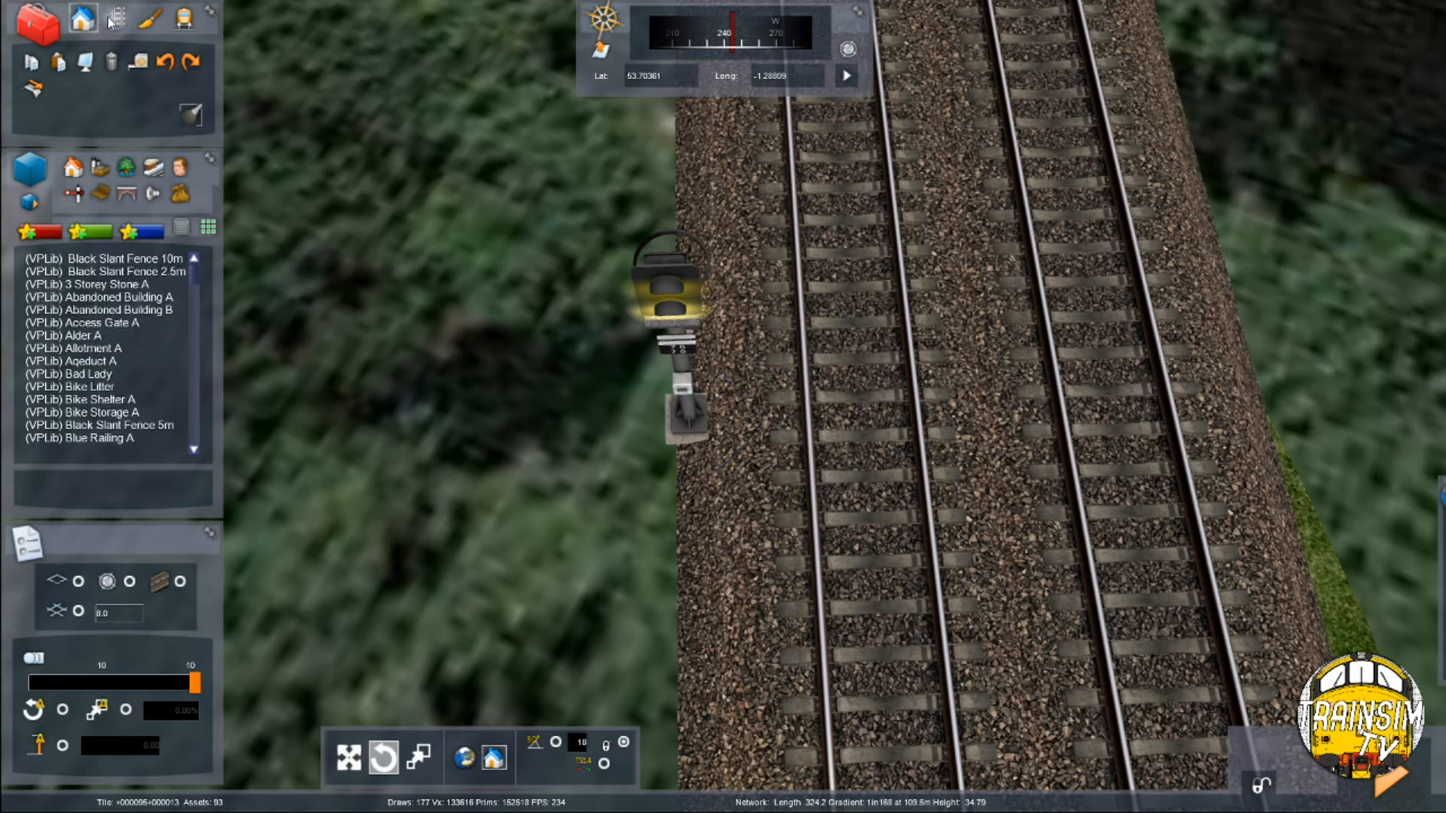
click(863, 377)
right_drag(863, 377, 1062, 376)
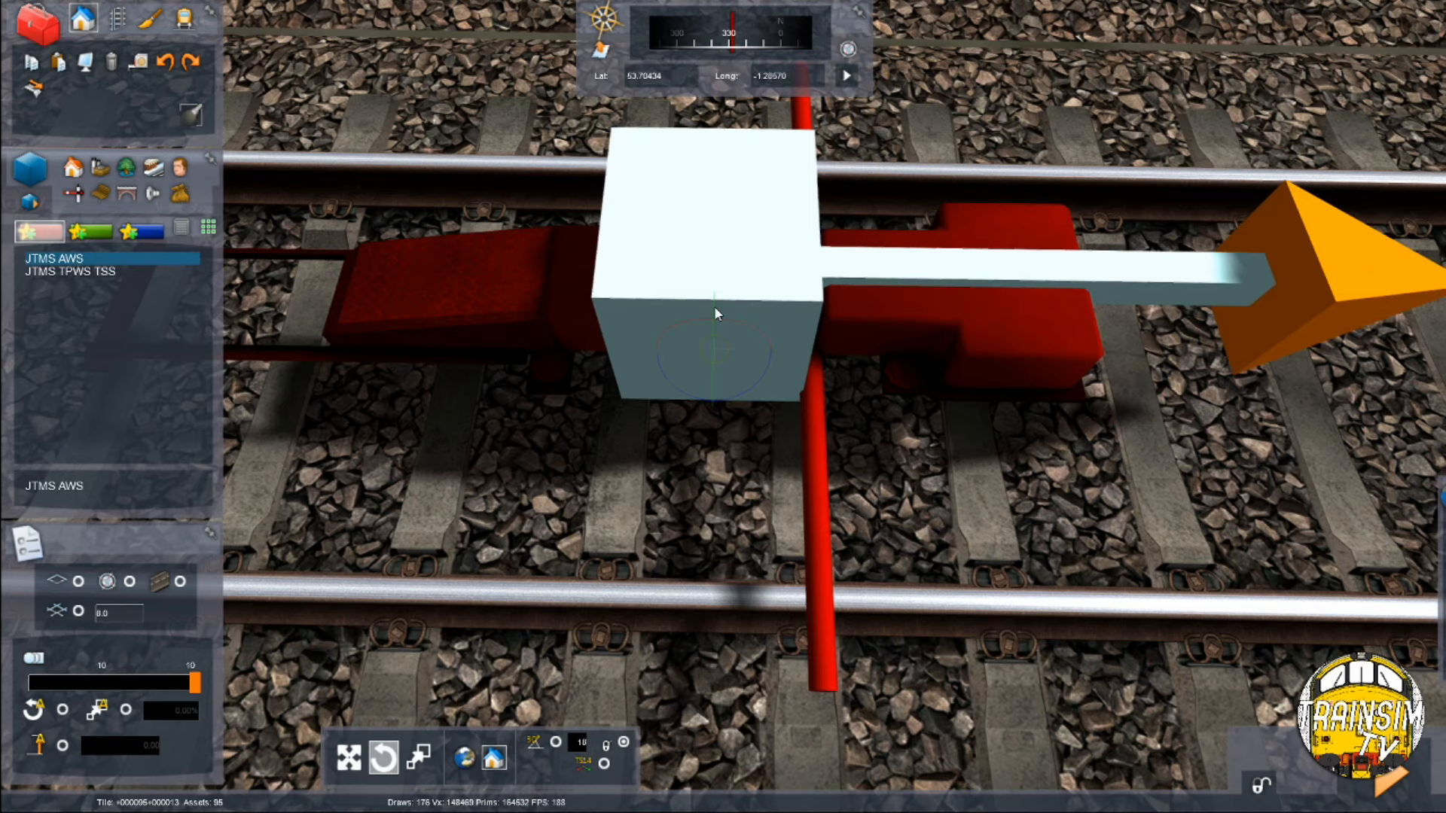
click(714, 306)
drag(689, 407, 1151, 349)
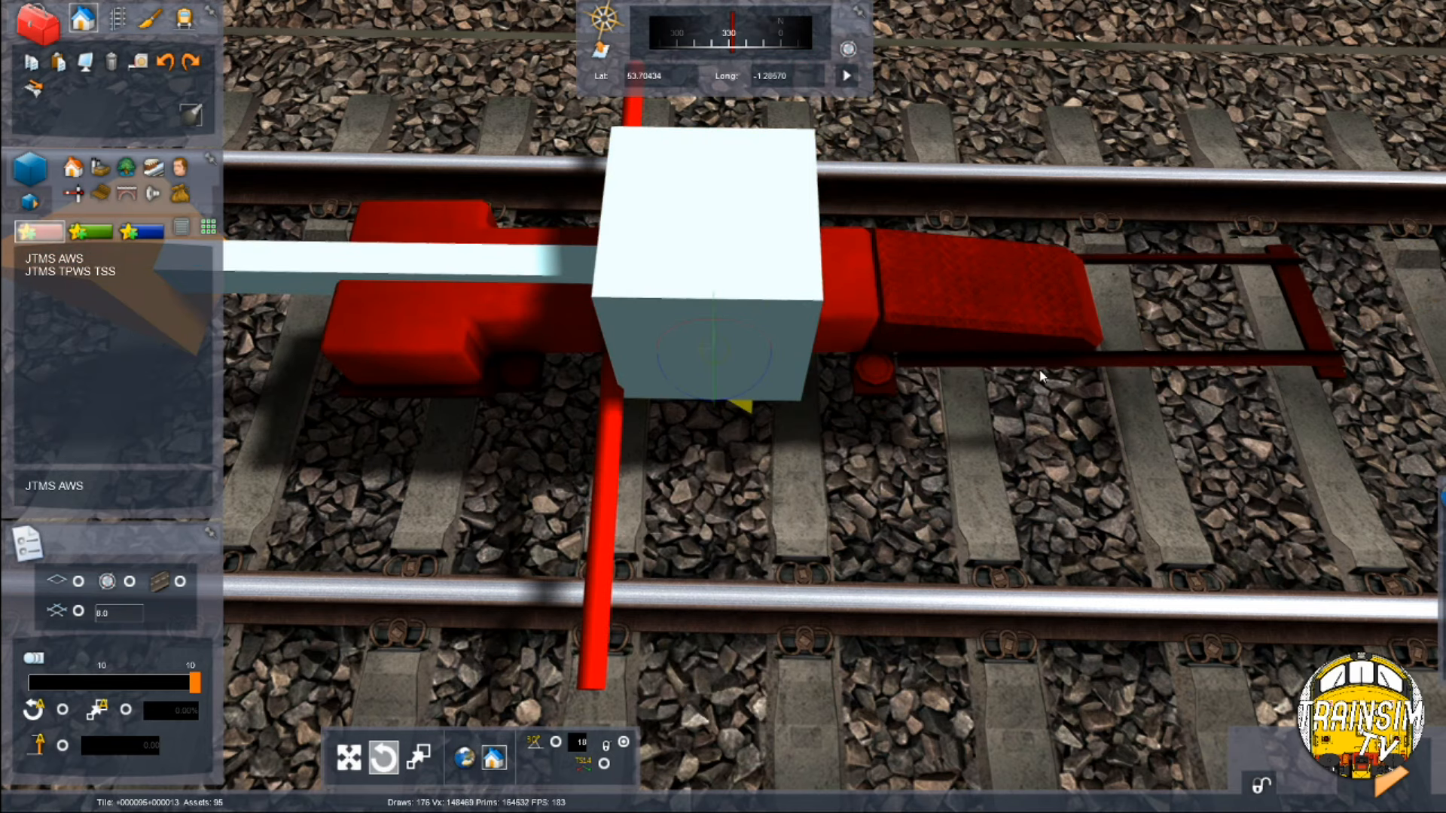
drag(956, 324, 996, 331)
Deselect the AWS magnet and save the route
key(Escape)
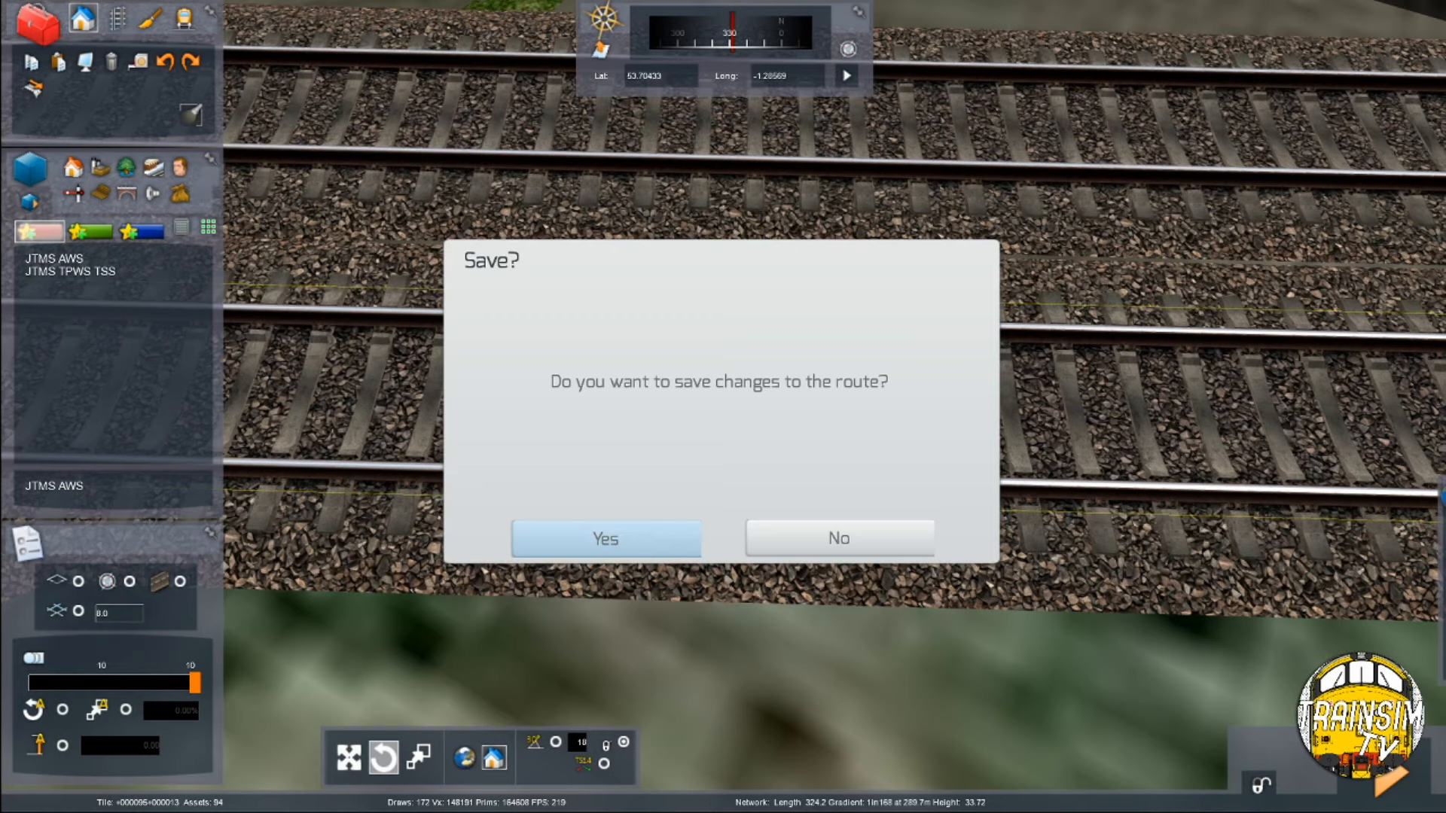
key(Return)
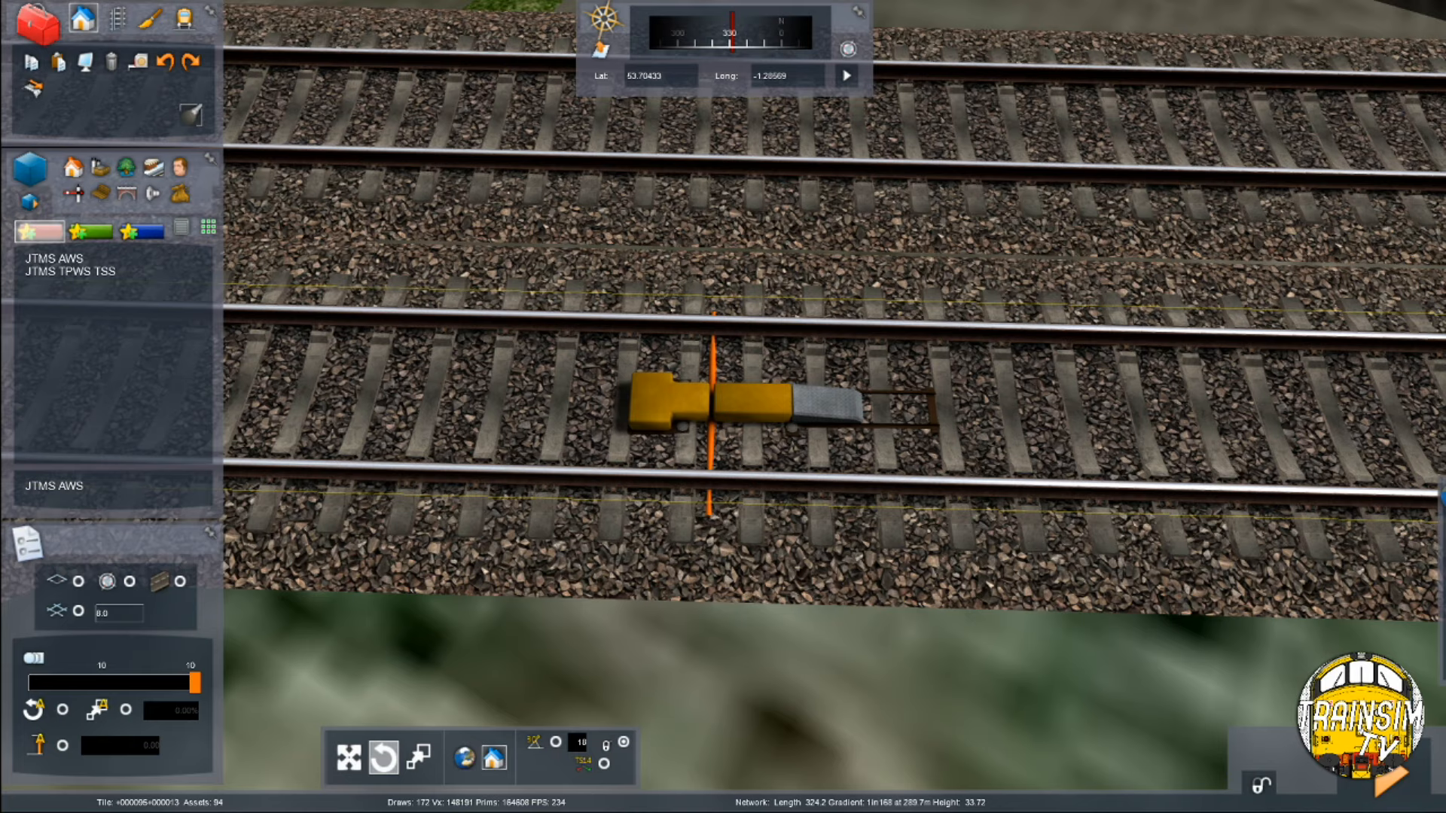
Locate the next signal's position beyond the motorway crossing with the aerial imagery raised, and list the signal assets
key(Up)
right_drag(753, 407, 998, 370)
key(Up)
right_drag(784, 324, 784, 430)
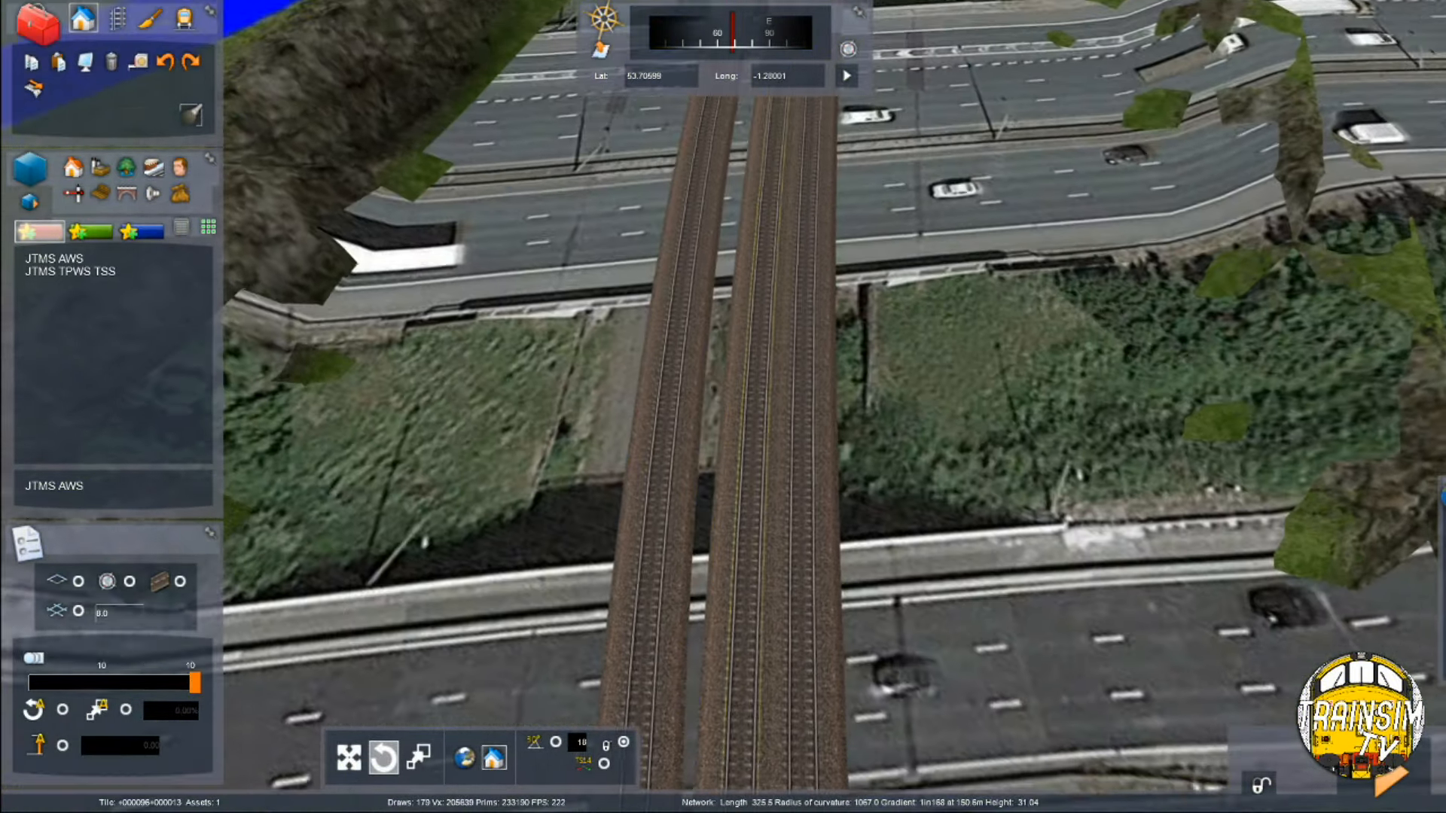
key(Up)
right_drag(1175, 484, 1235, 484)
drag(1296, 566, 1315, 565)
right_drag(1315, 565, 1315, 482)
key(Up)
right_drag(725, 312, 1069, 369)
key(Left)
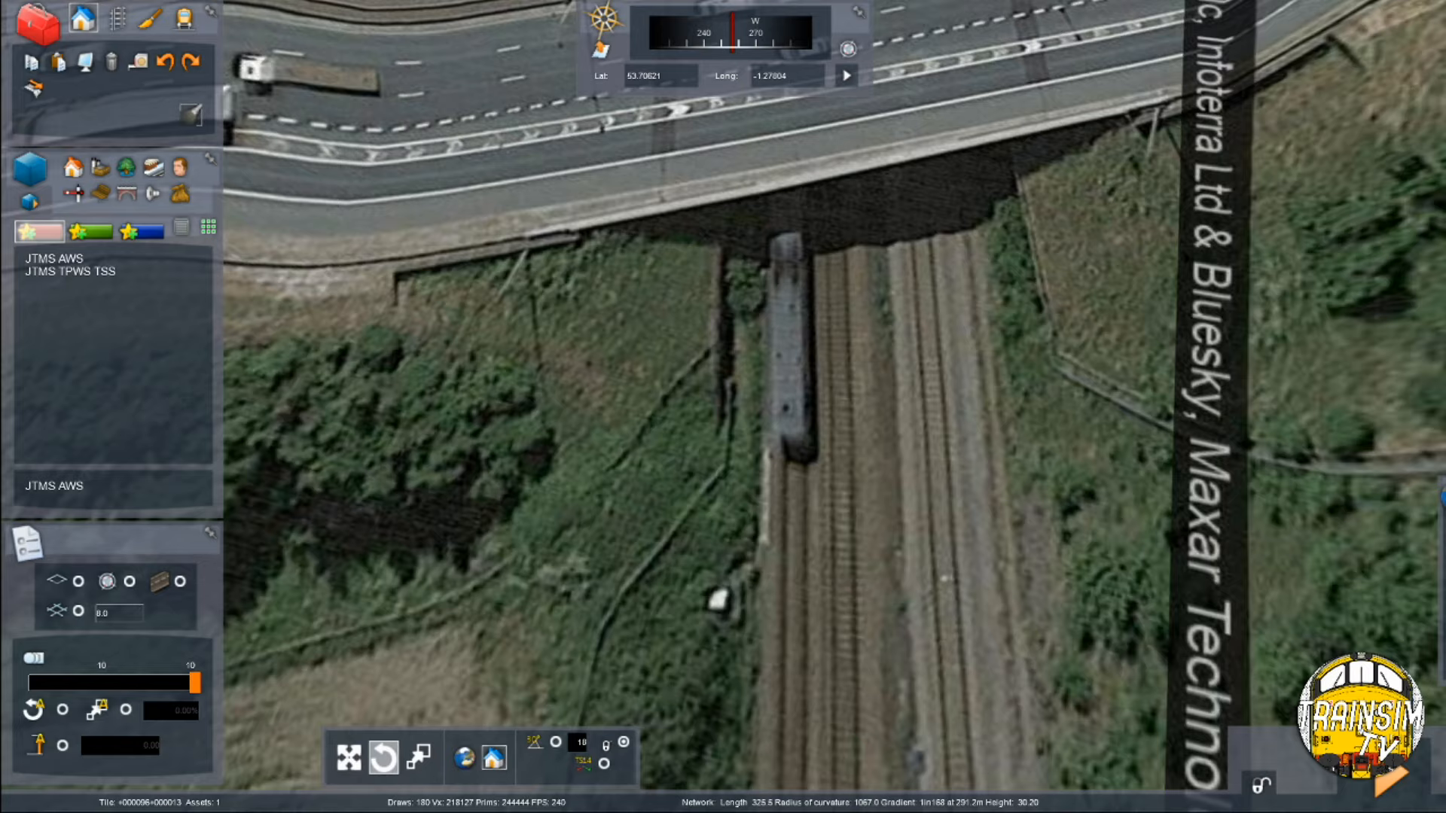
key(Up)
mouse_move(1435, 530)
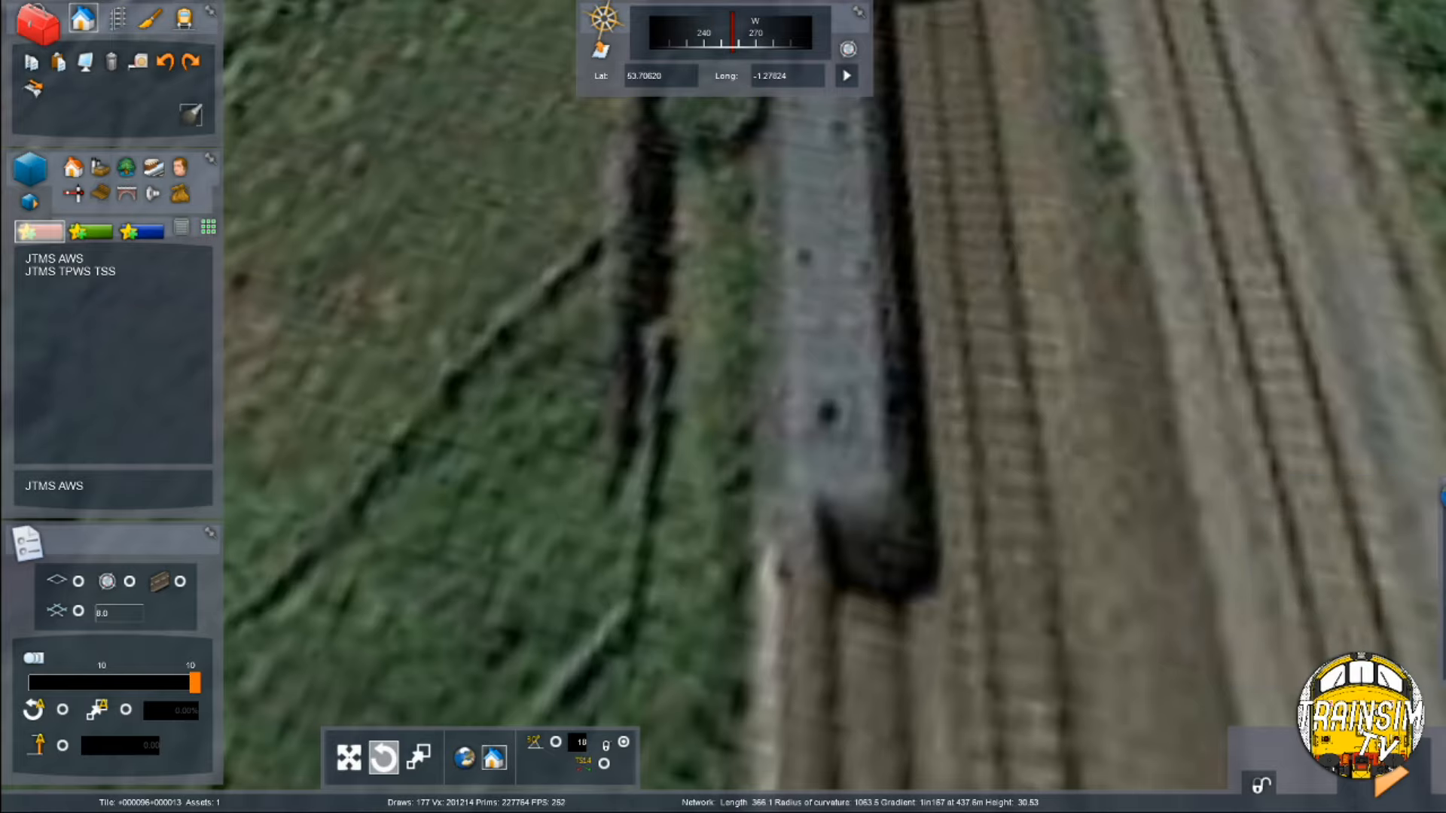
key(Up)
mouse_move(1436, 557)
key(Down)
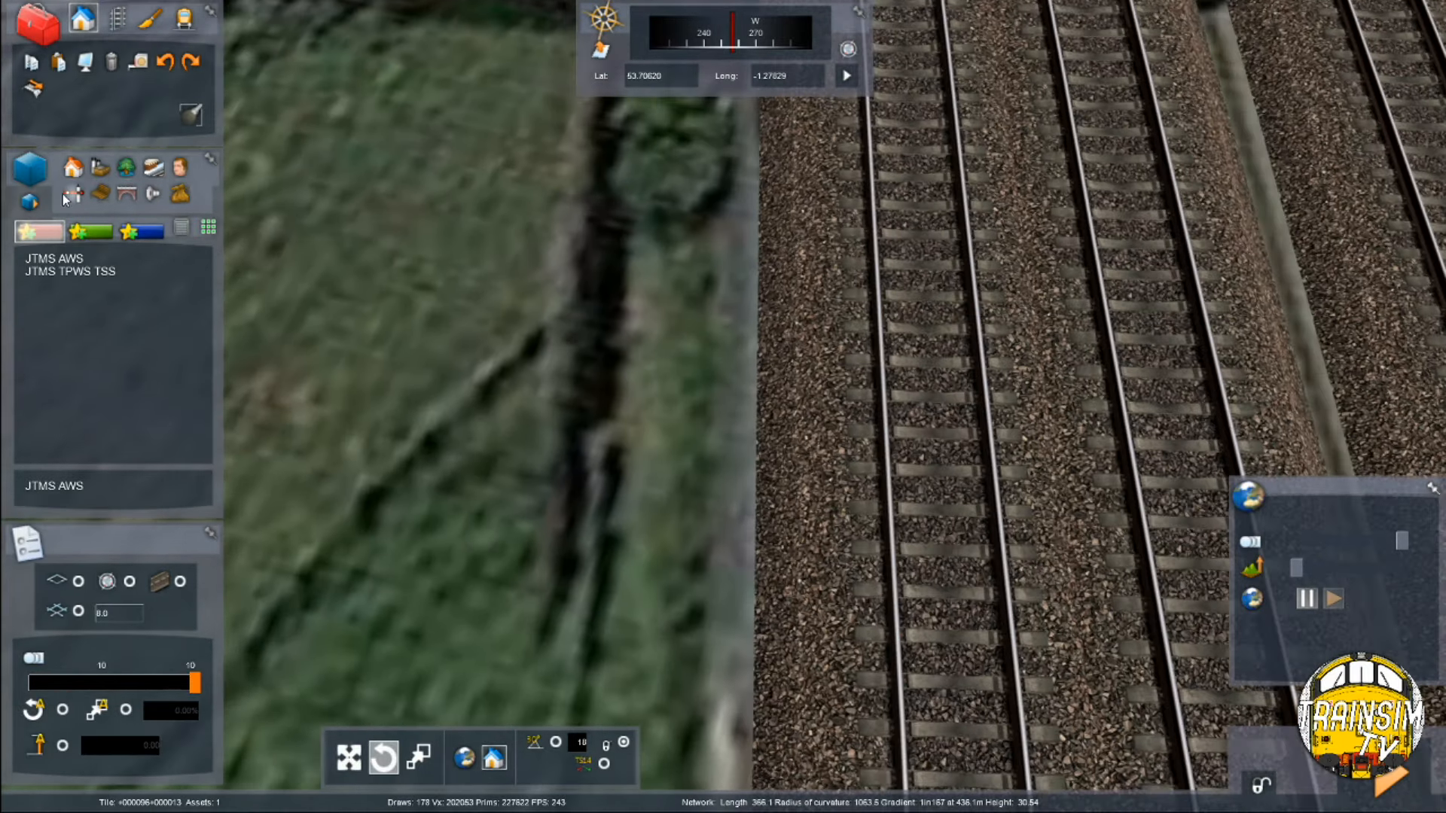
click(70, 193)
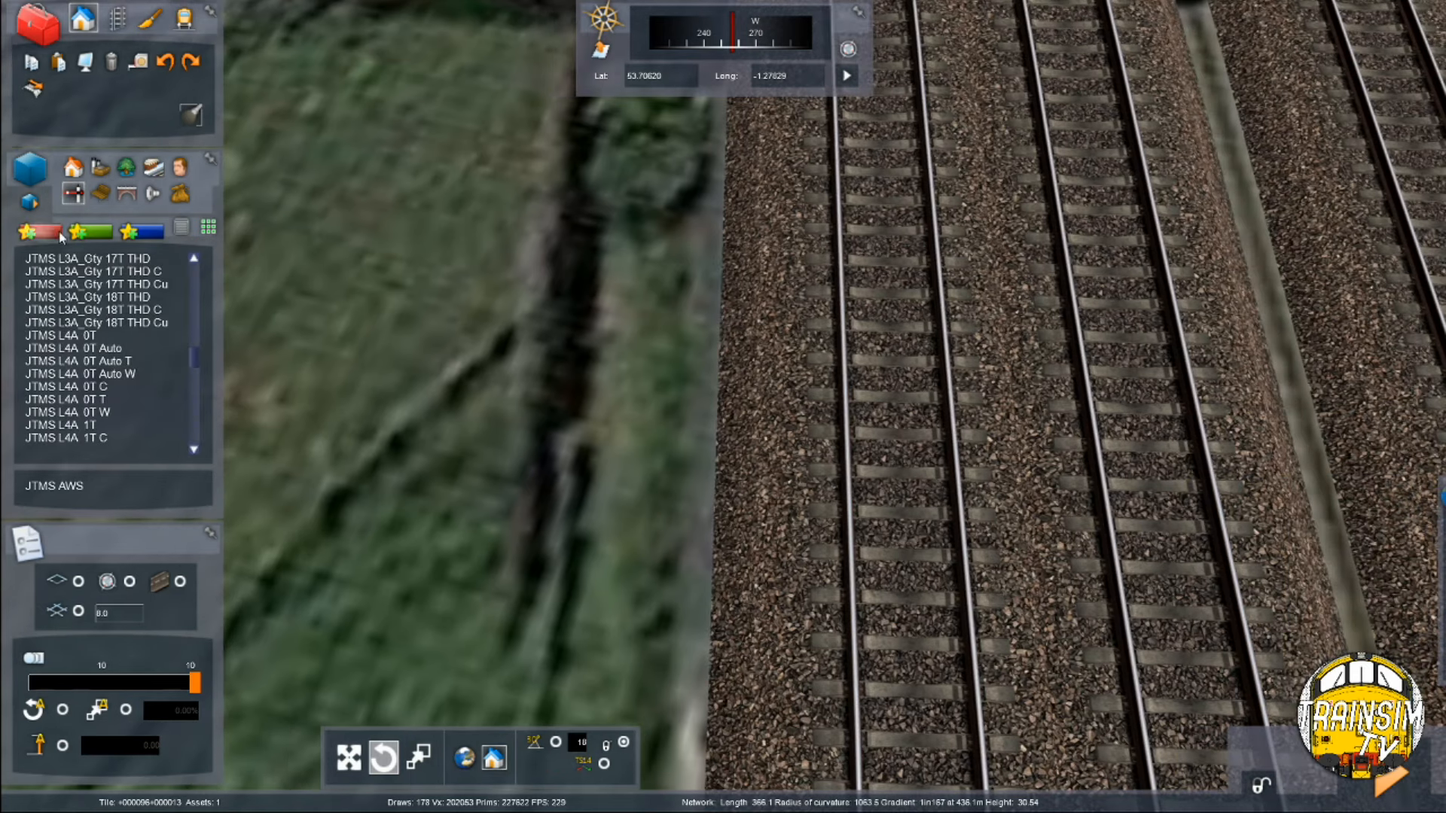
click(83, 348)
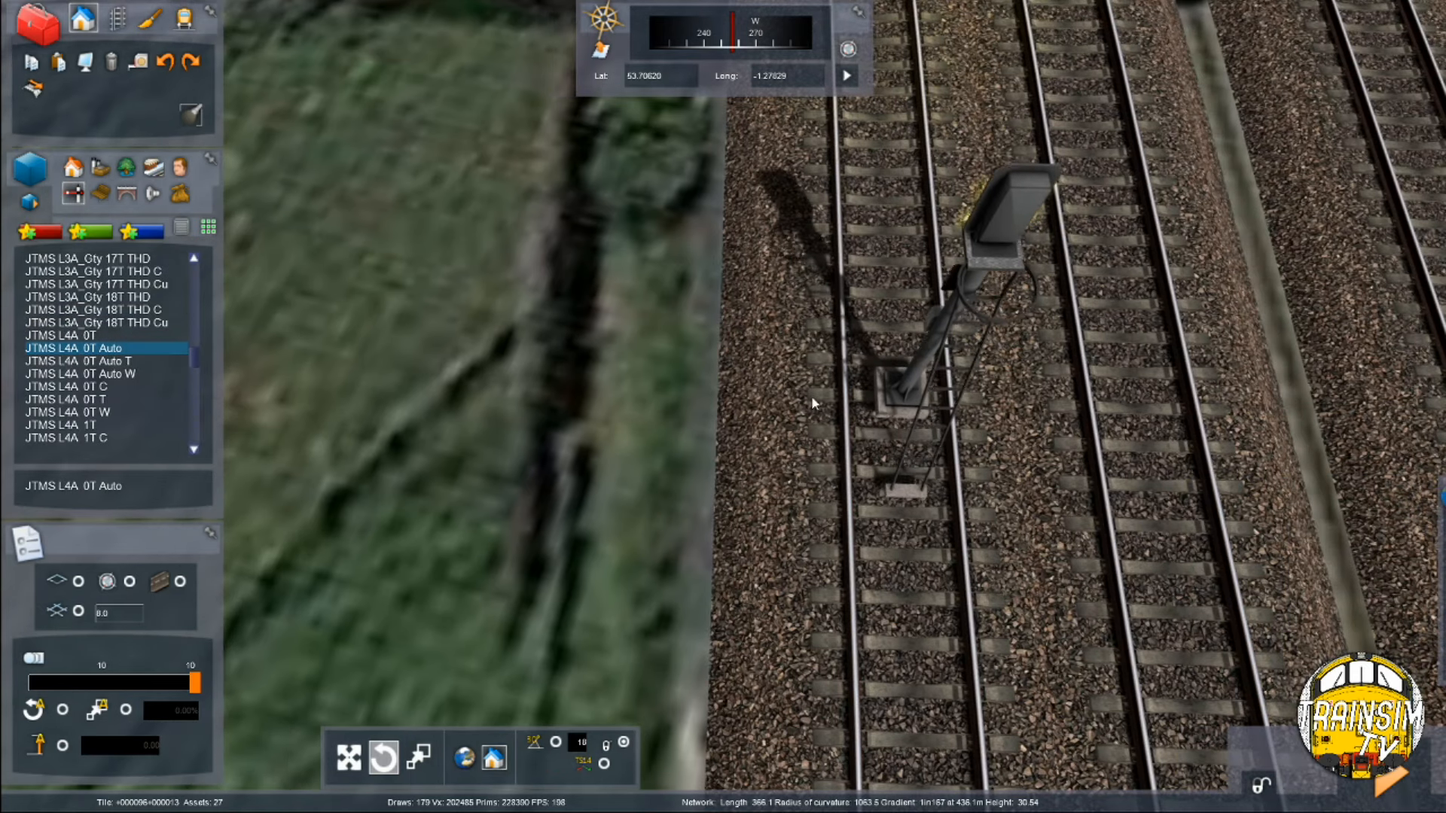
click(841, 276)
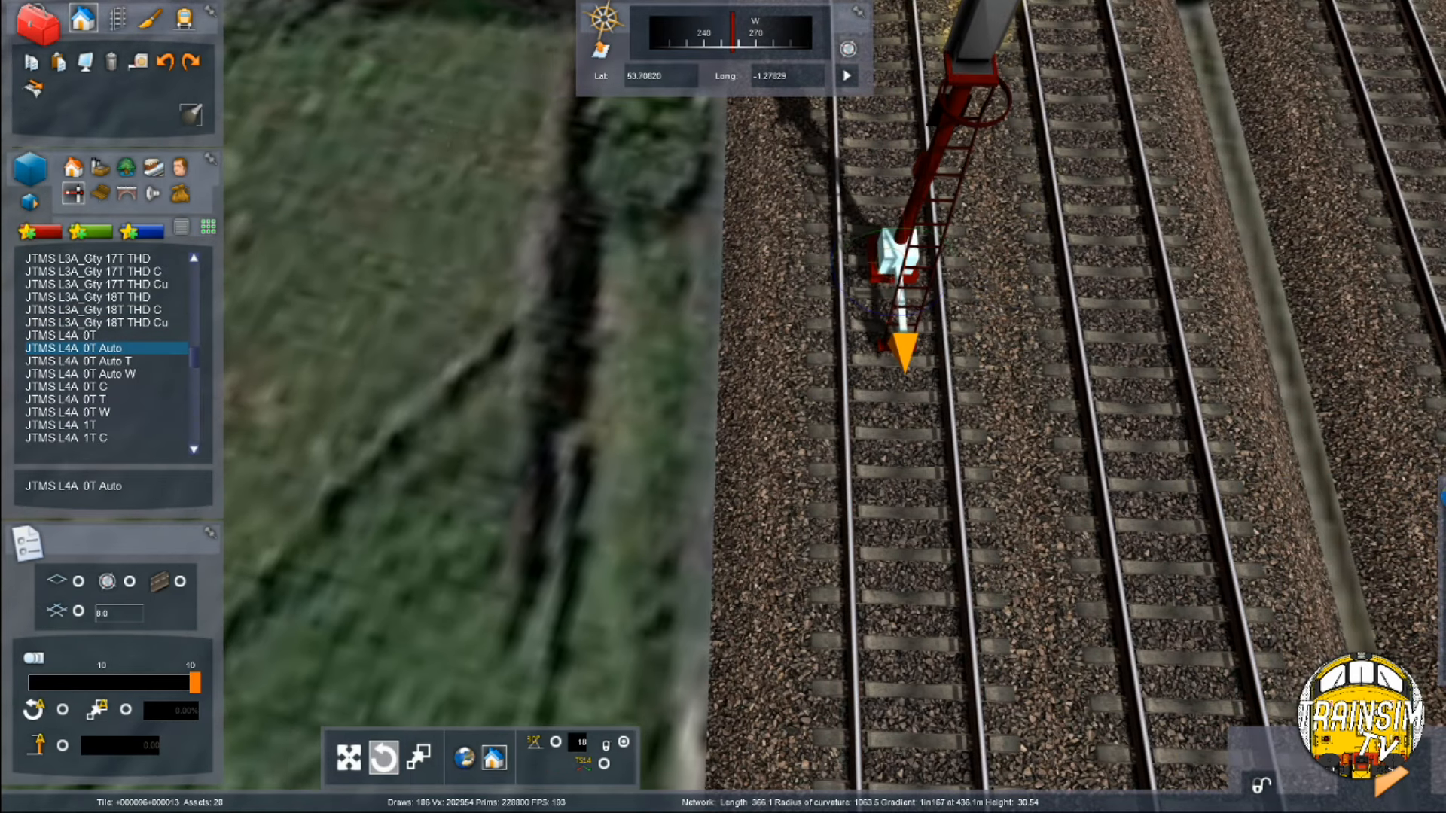
key(Delete)
Place a JTMS L4A 1T signal on the ballast edge by the motorway bridge, linked to the adjacent track
click(83, 425)
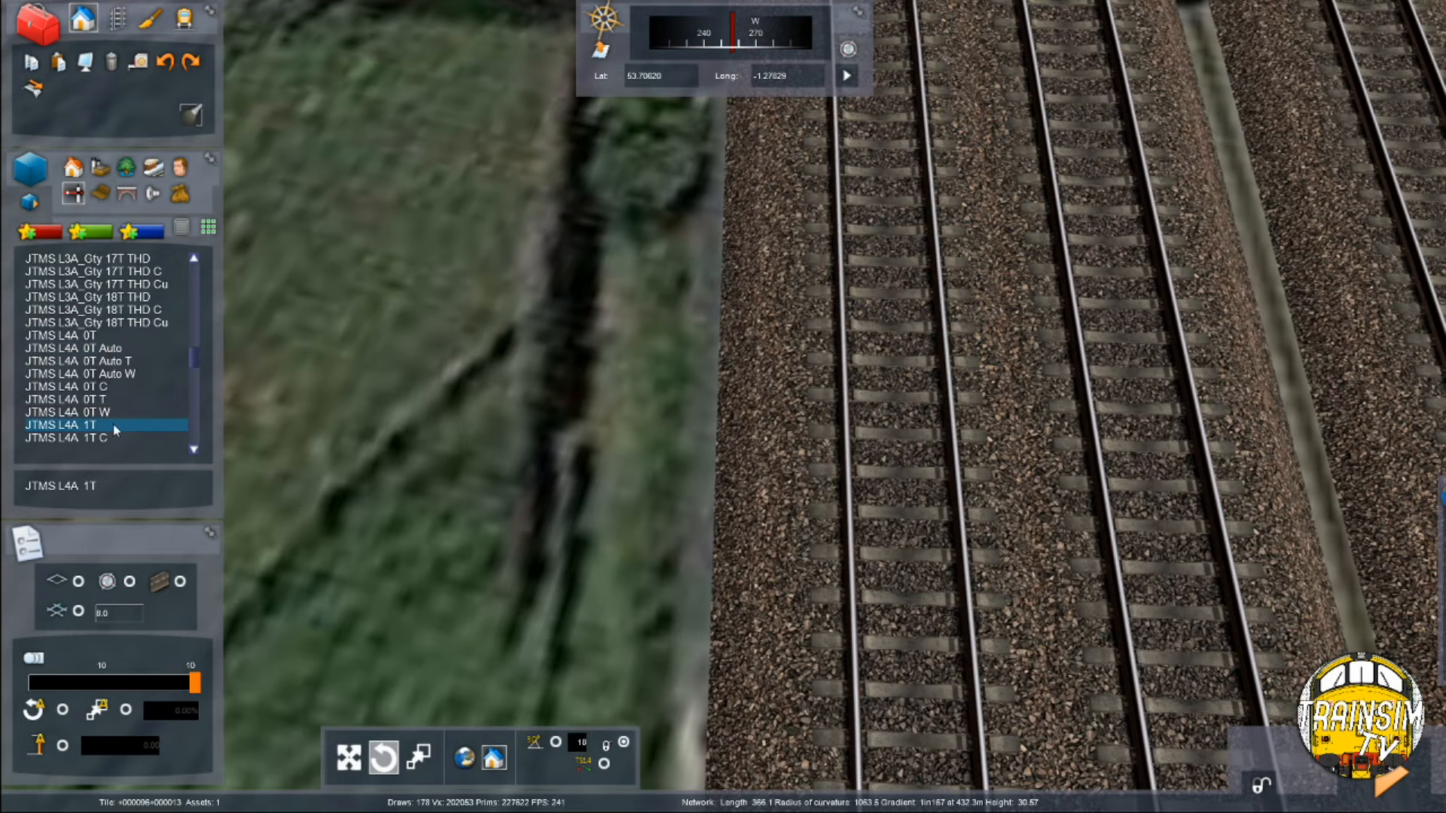
click(842, 333)
click(842, 333)
right_drag(842, 333, 848, 173)
key(Up)
key(Up)
right_drag(765, 444, 753, 489)
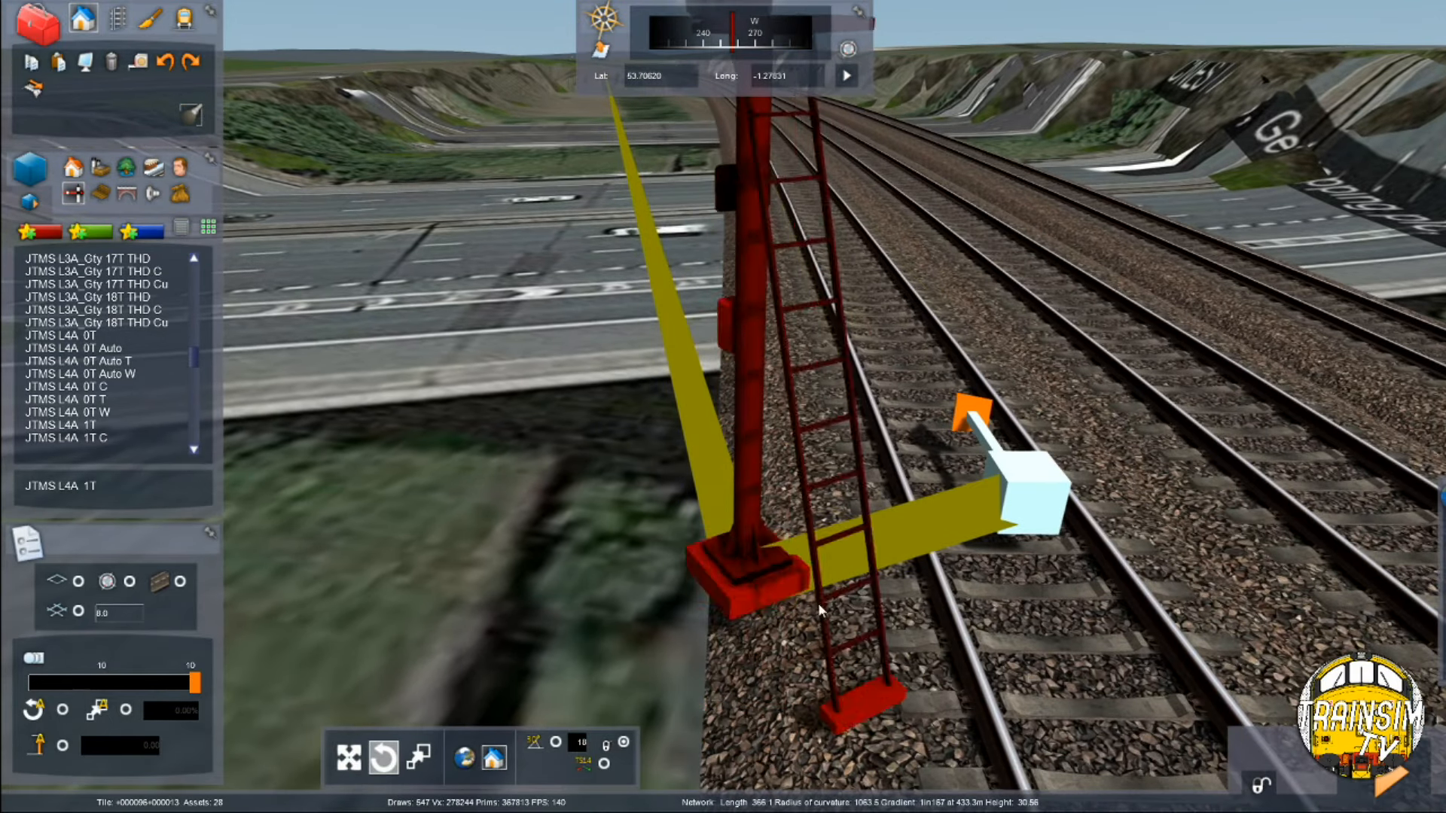
Rotate the JTMS L4A 1T signal to face trains approaching on its track
drag(1250, 504, 866, 561)
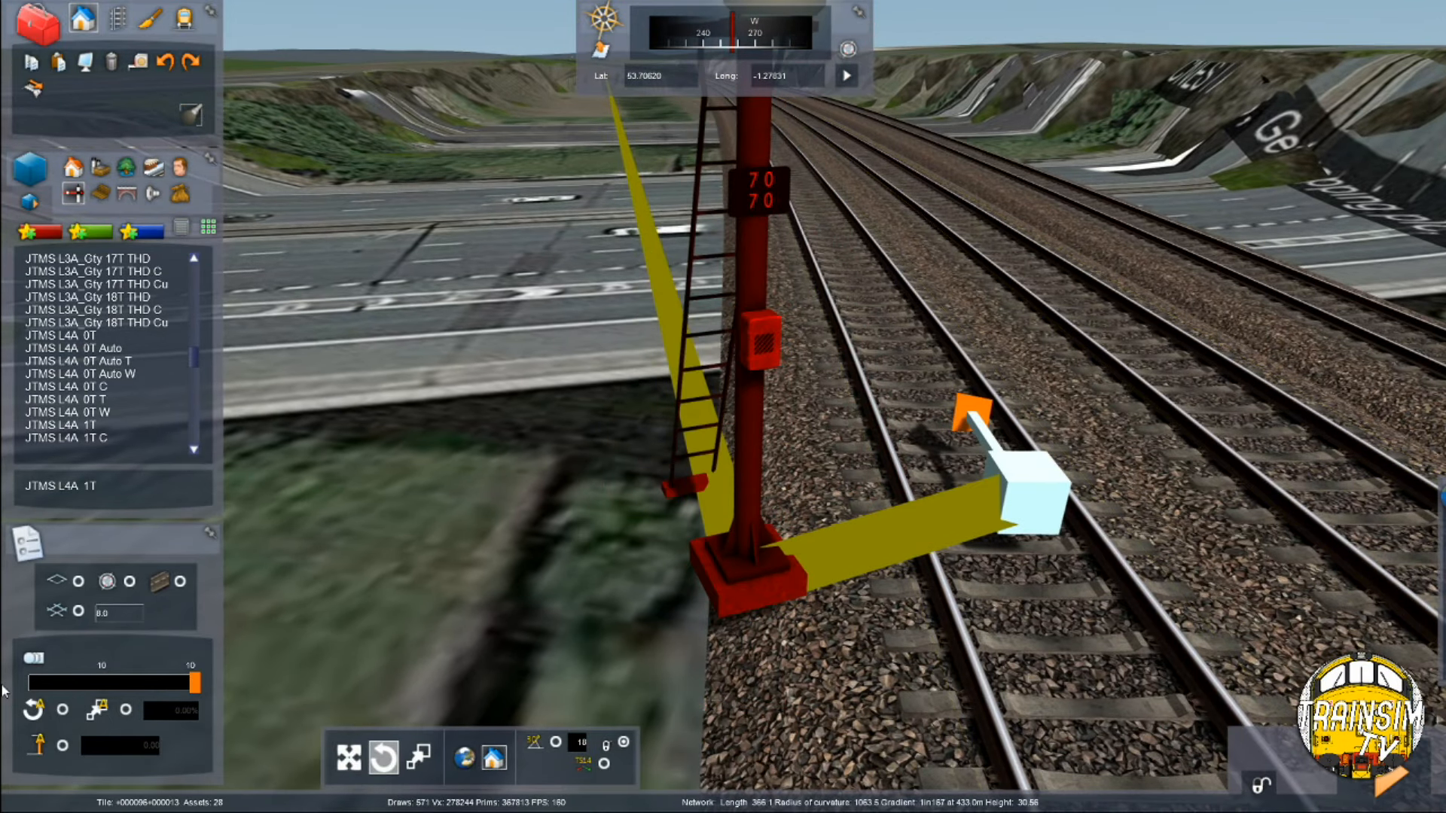
mouse_move(716, 613)
mouse_down()
mouse_move(678, 616)
mouse_move(695, 616)
mouse_up()
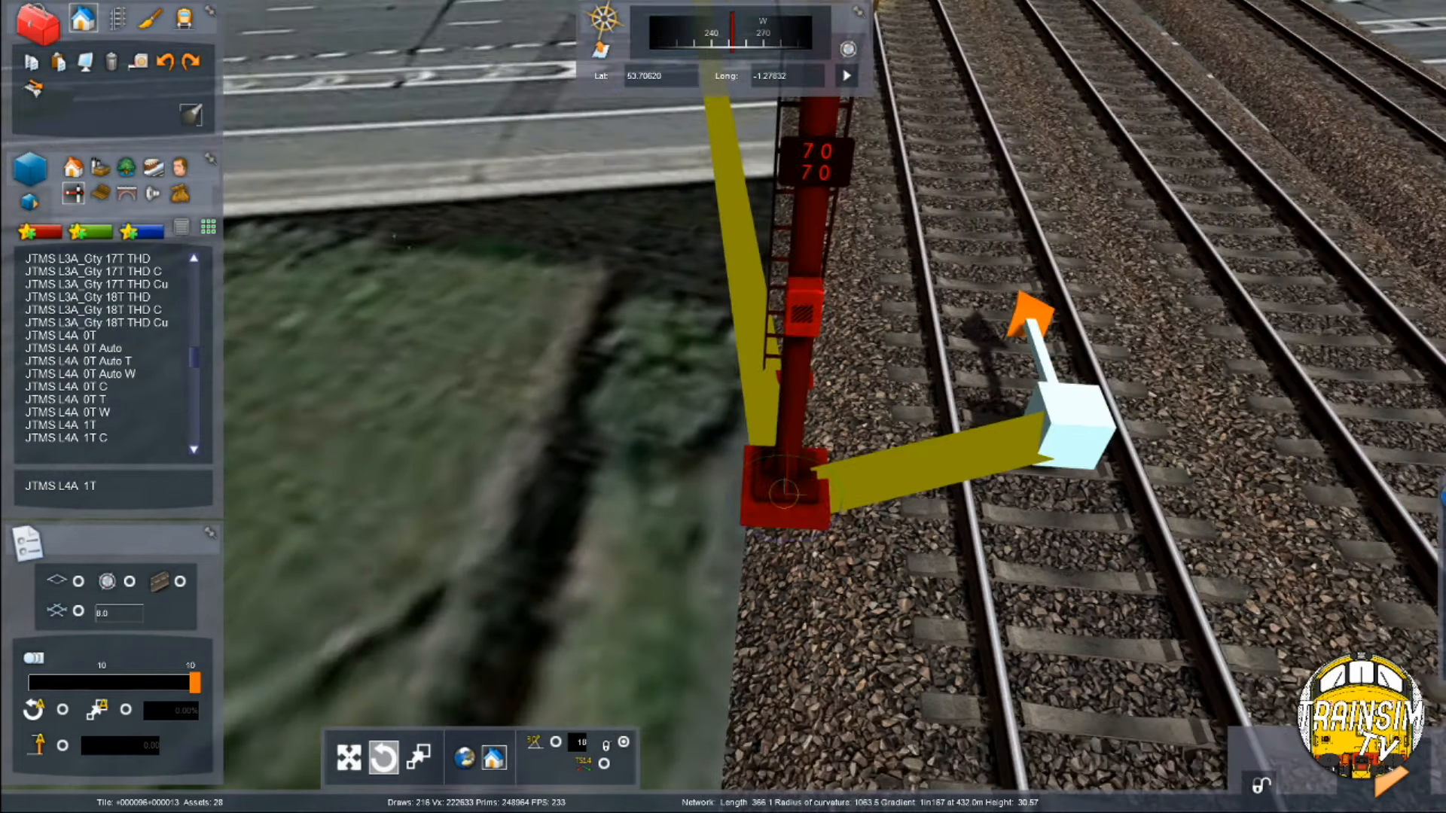
right_drag(694, 612, 728, 502)
drag(733, 501, 676, 521)
right_drag(676, 521, 683, 426)
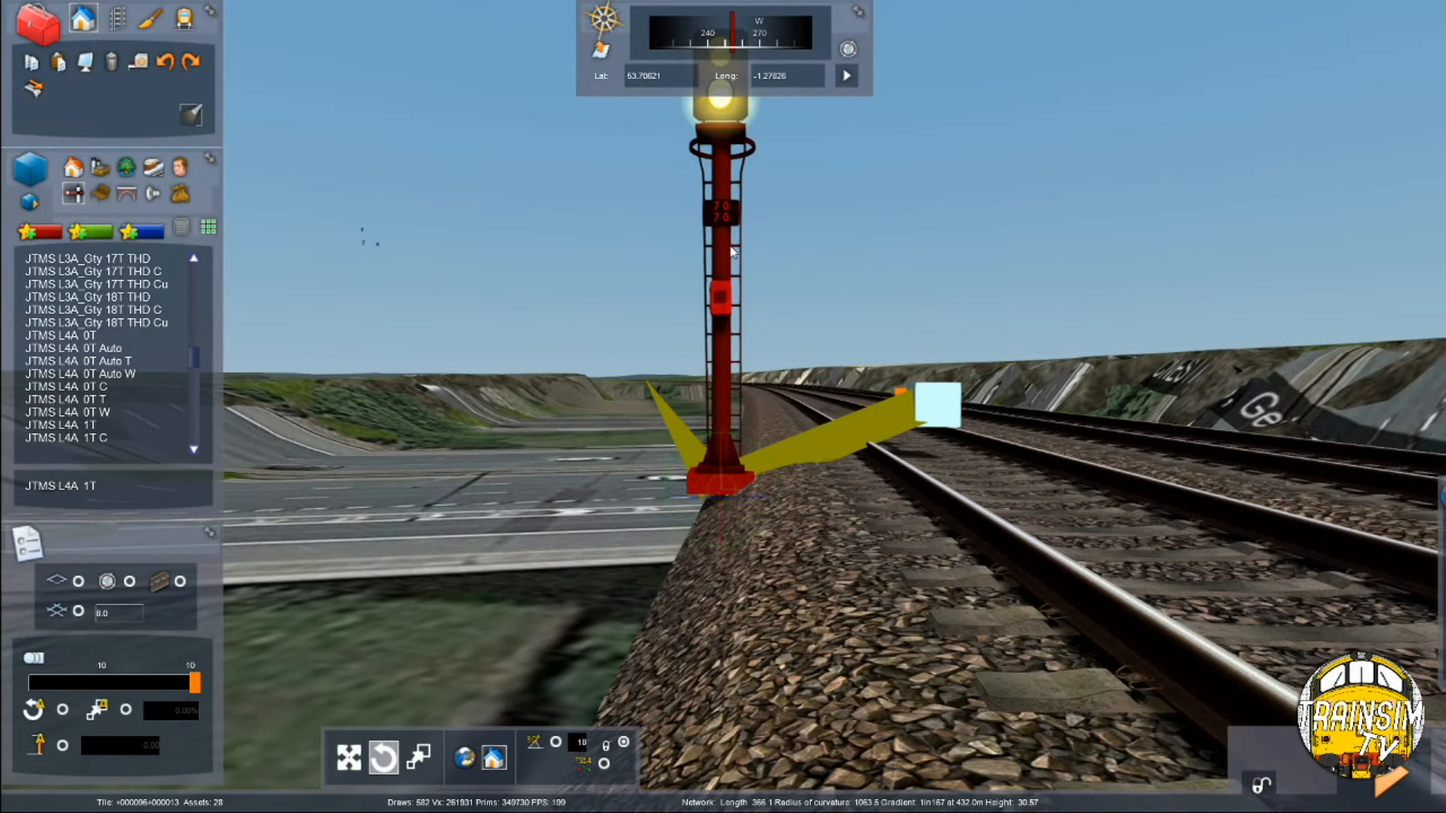
Enter the identification prefix FF and number 642 for the JTMS L4A 1T signal
mouse_move(1407, 287)
click(1327, 312)
text(FF)
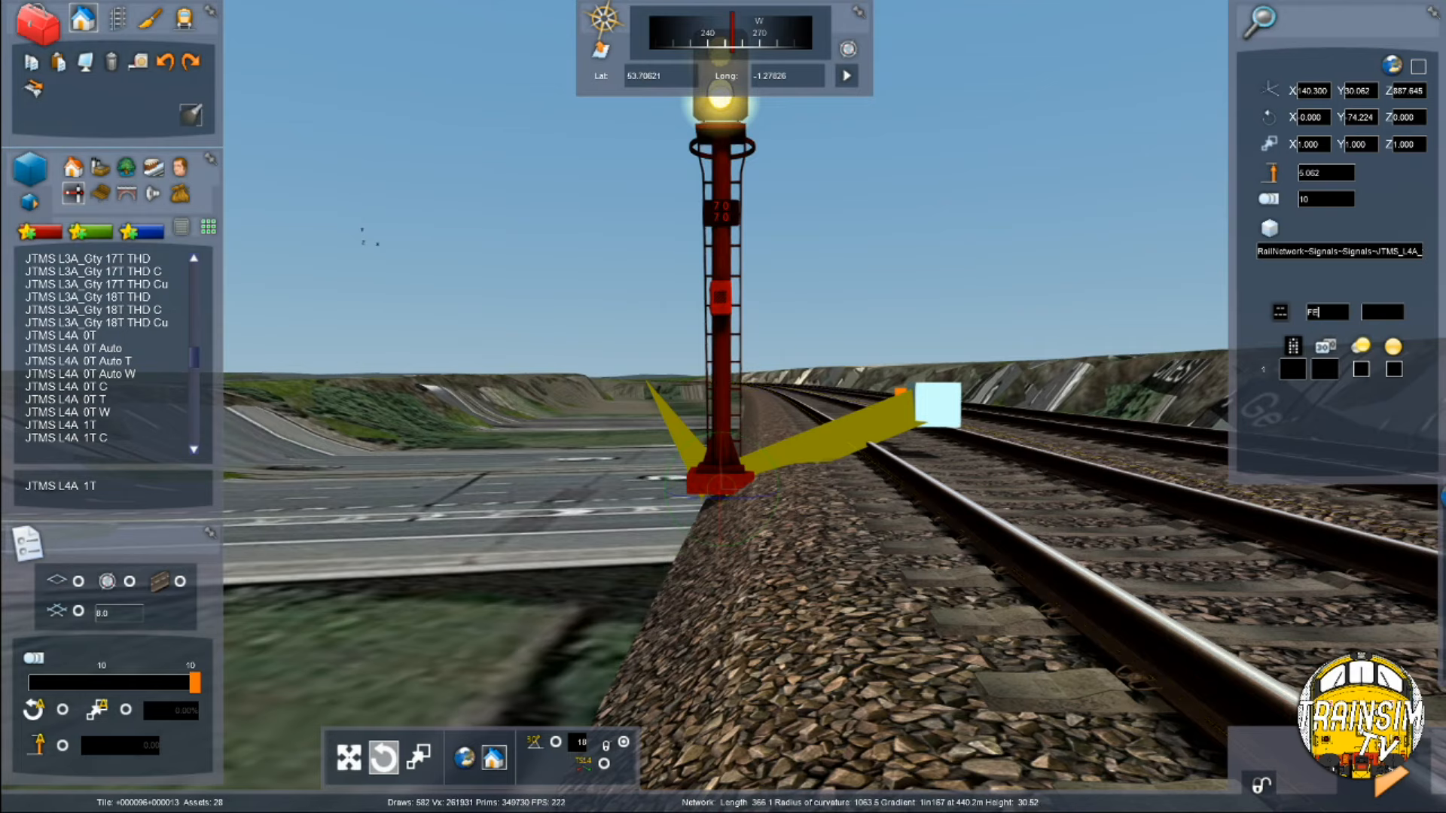
click(1376, 311)
text(642)
Measure about 181 m back along the signal's track from its link
right_drag(567, 226, 566, 329)
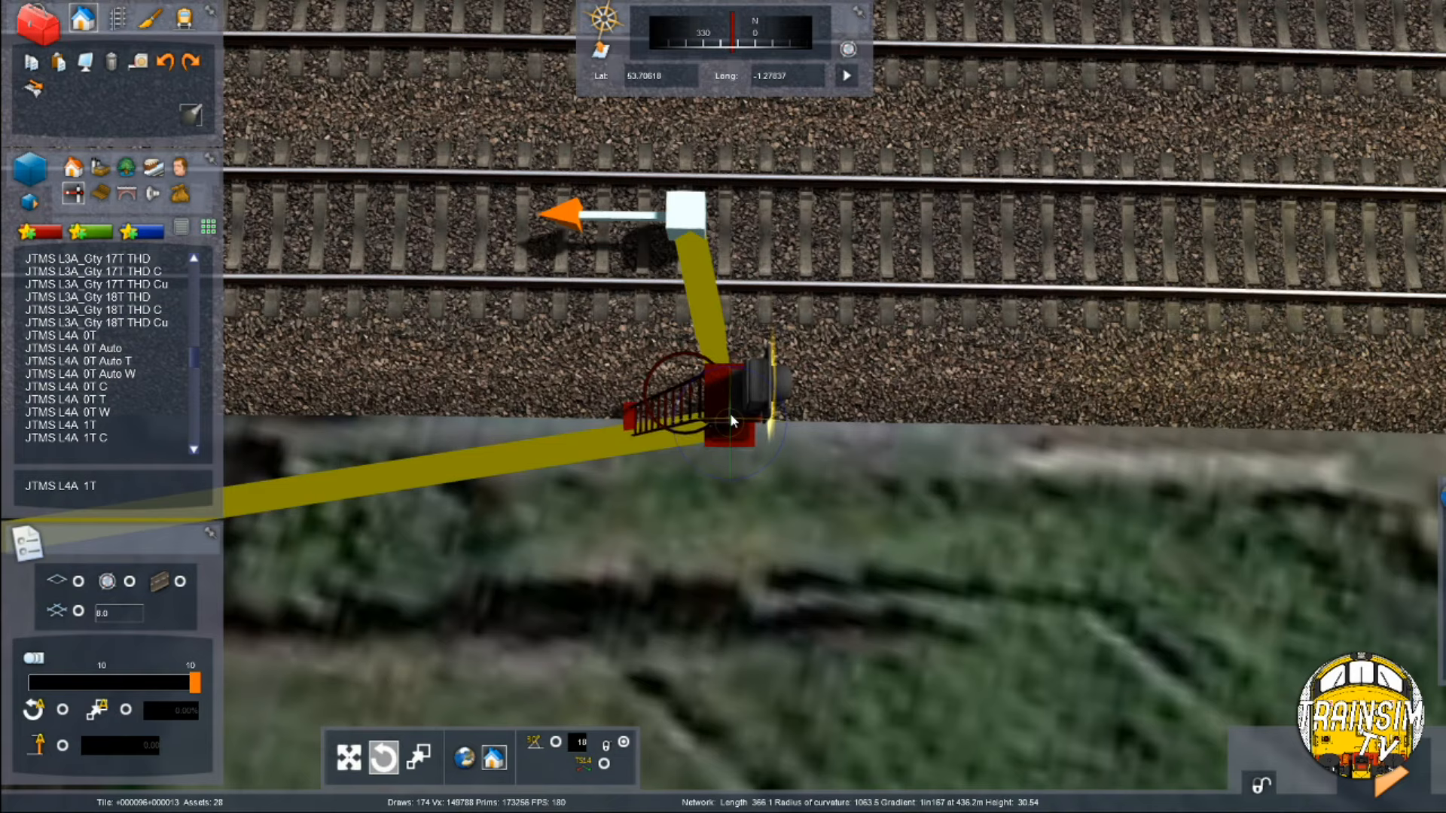
scroll(566, 329, down, 2)
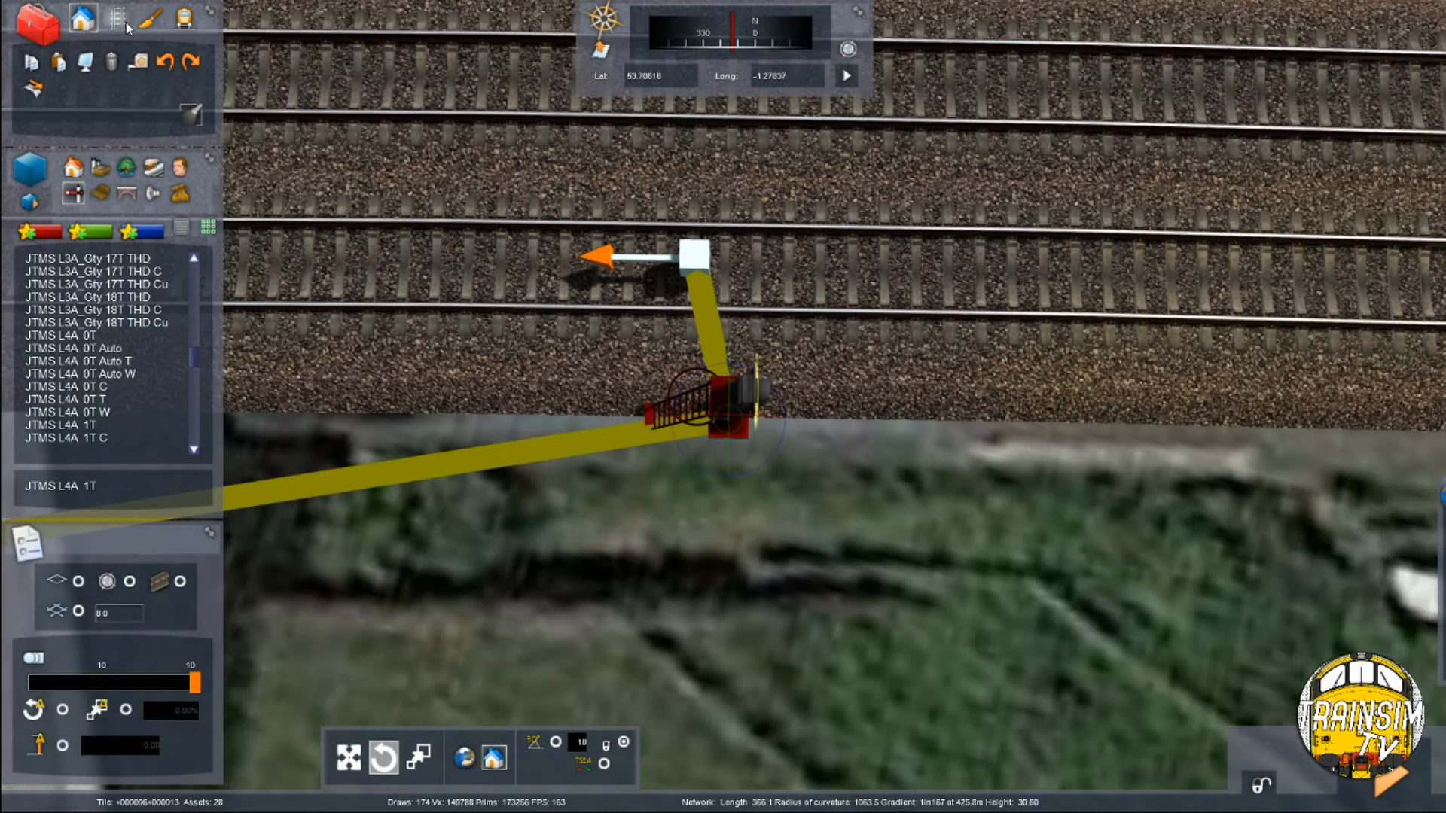
click(117, 16)
scroll(783, 267, down, 2)
key(Right)
drag(734, 259, 913, 322)
scroll(913, 322, down, 3)
right_drag(913, 322, 974, 283)
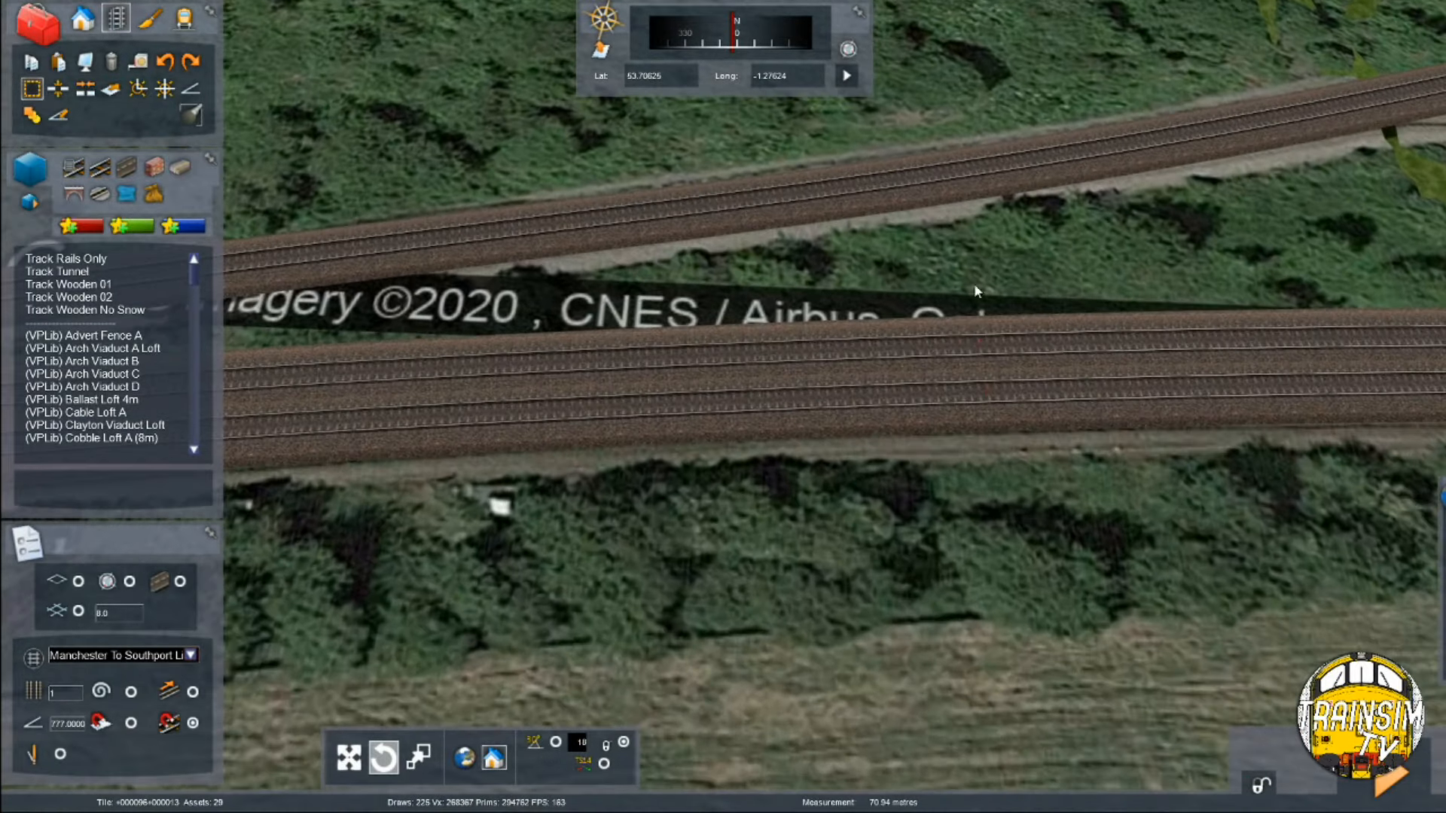
key(Right)
scroll(898, 355, up, 5)
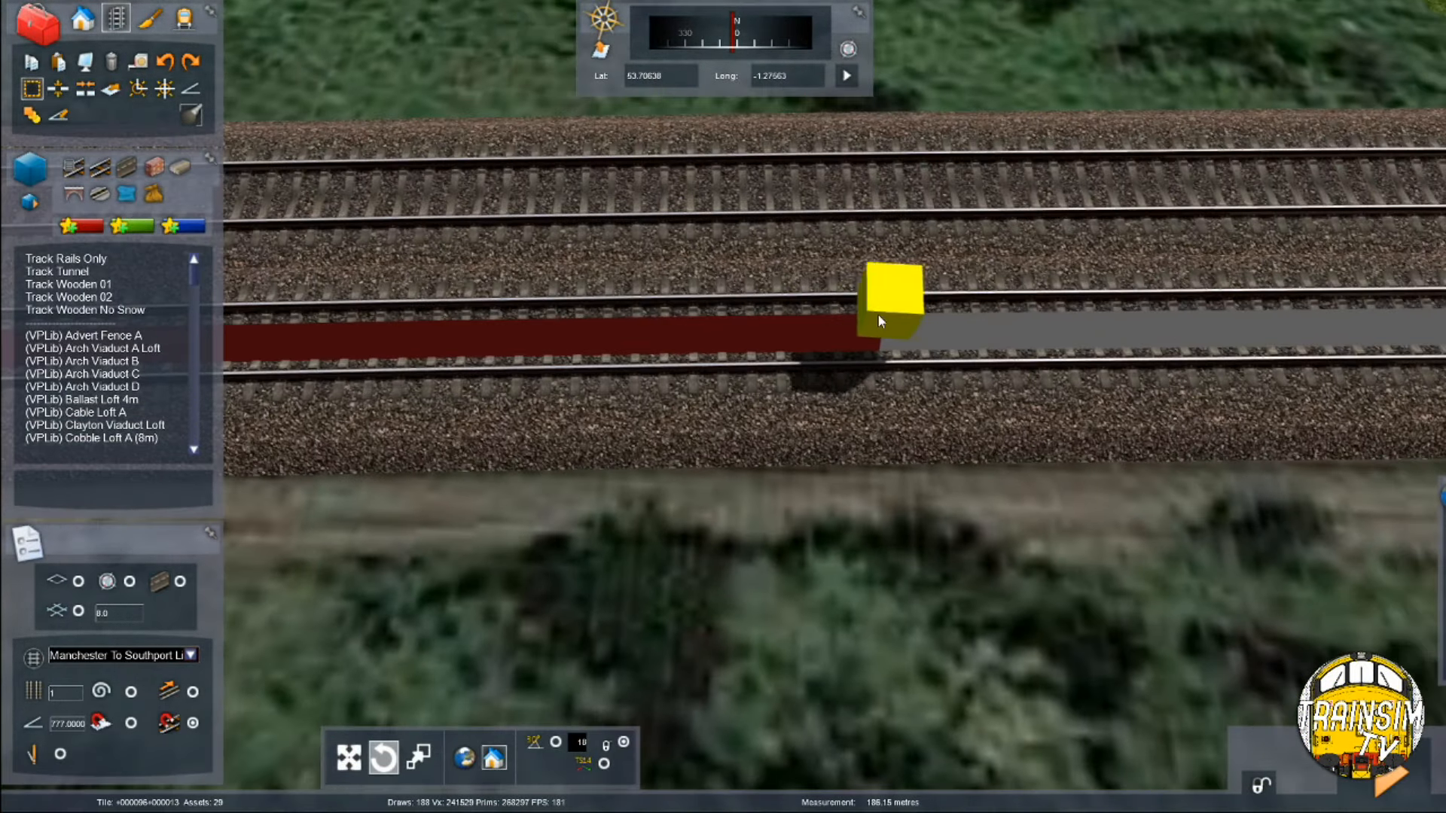
scroll(740, 299, up, 5)
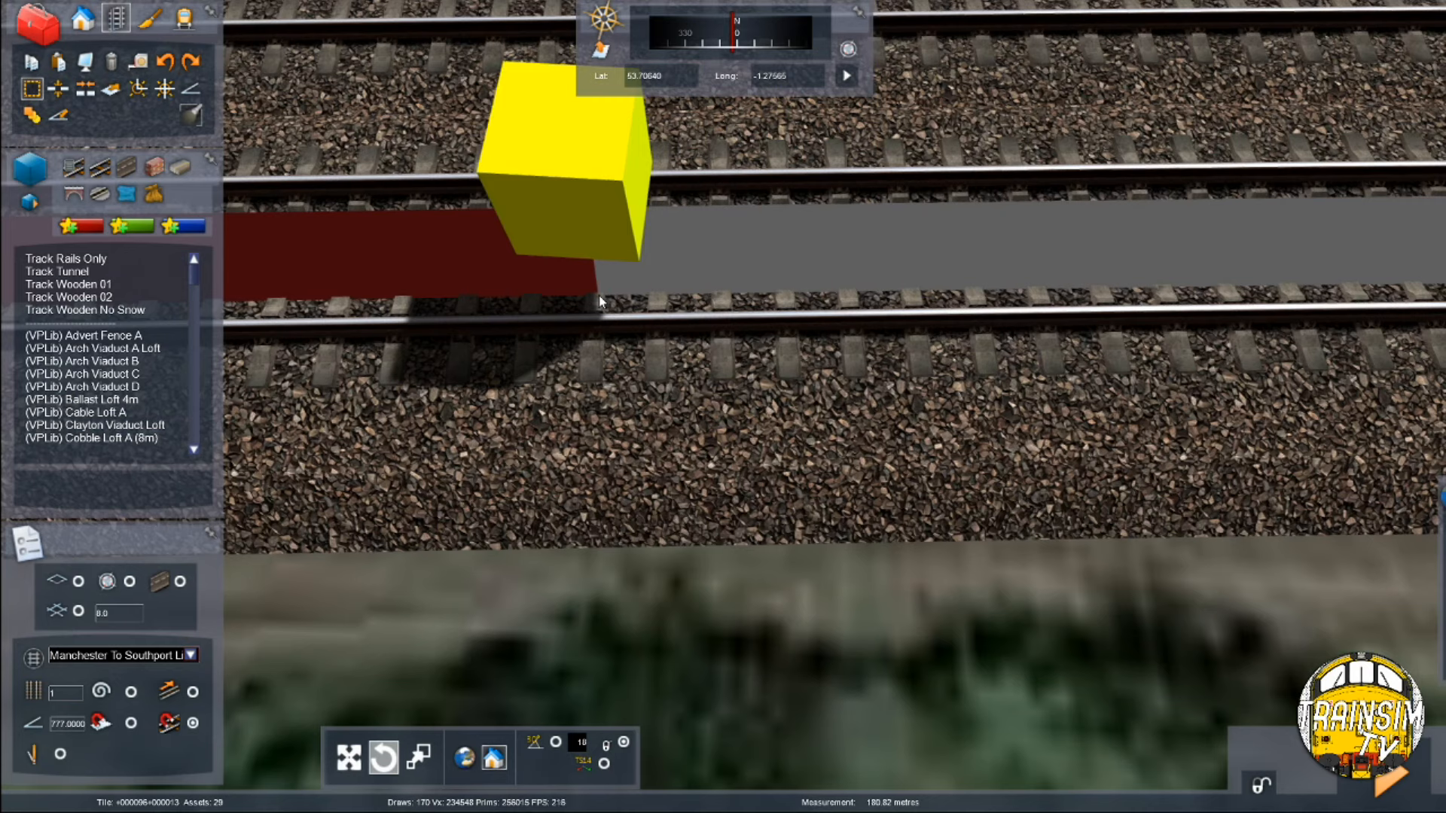
click(599, 295)
Place a JTMS AWS magnet between the rails at the measured point
click(88, 19)
click(39, 232)
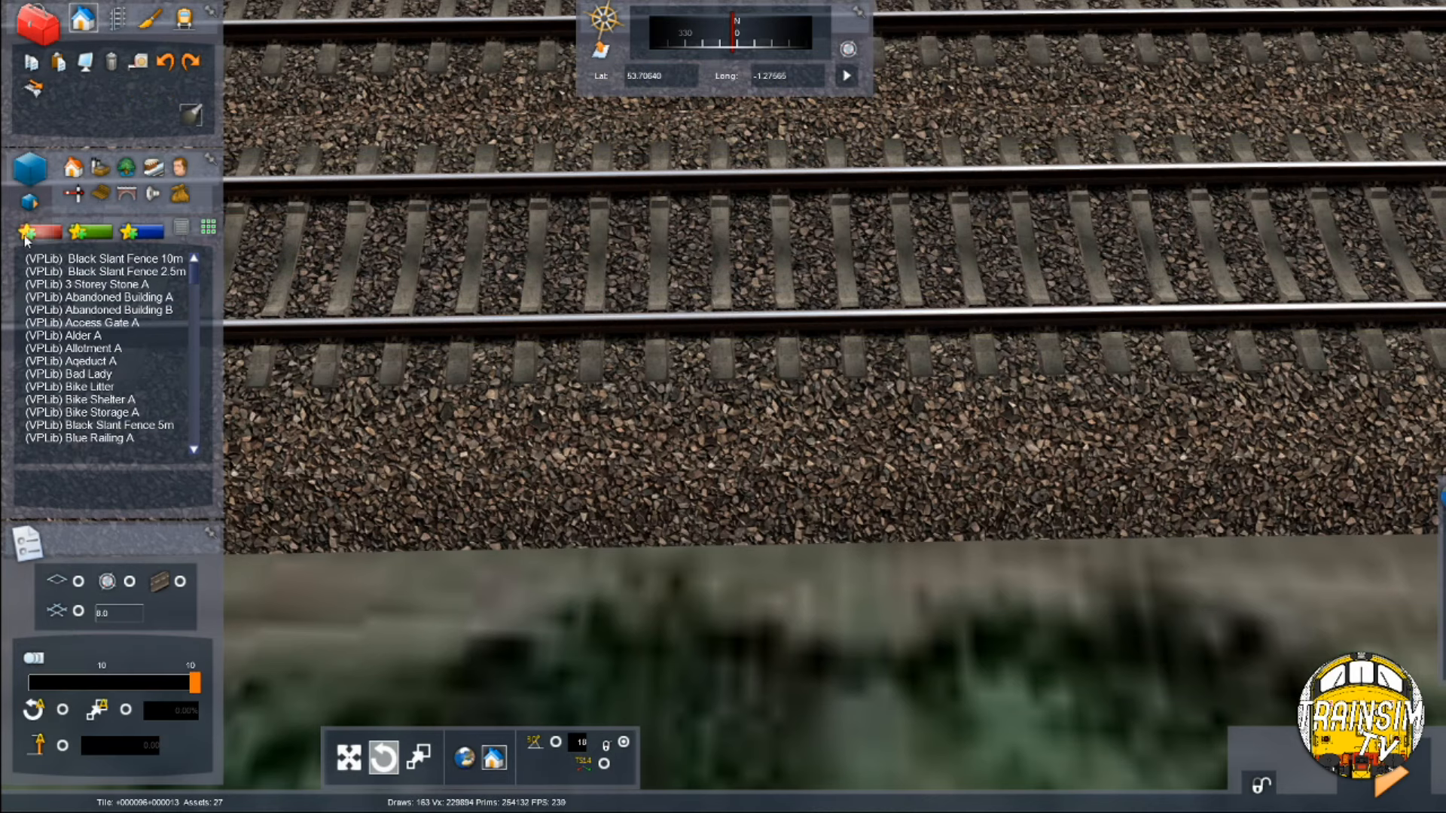
click(55, 258)
drag(734, 255, 648, 252)
click(649, 249)
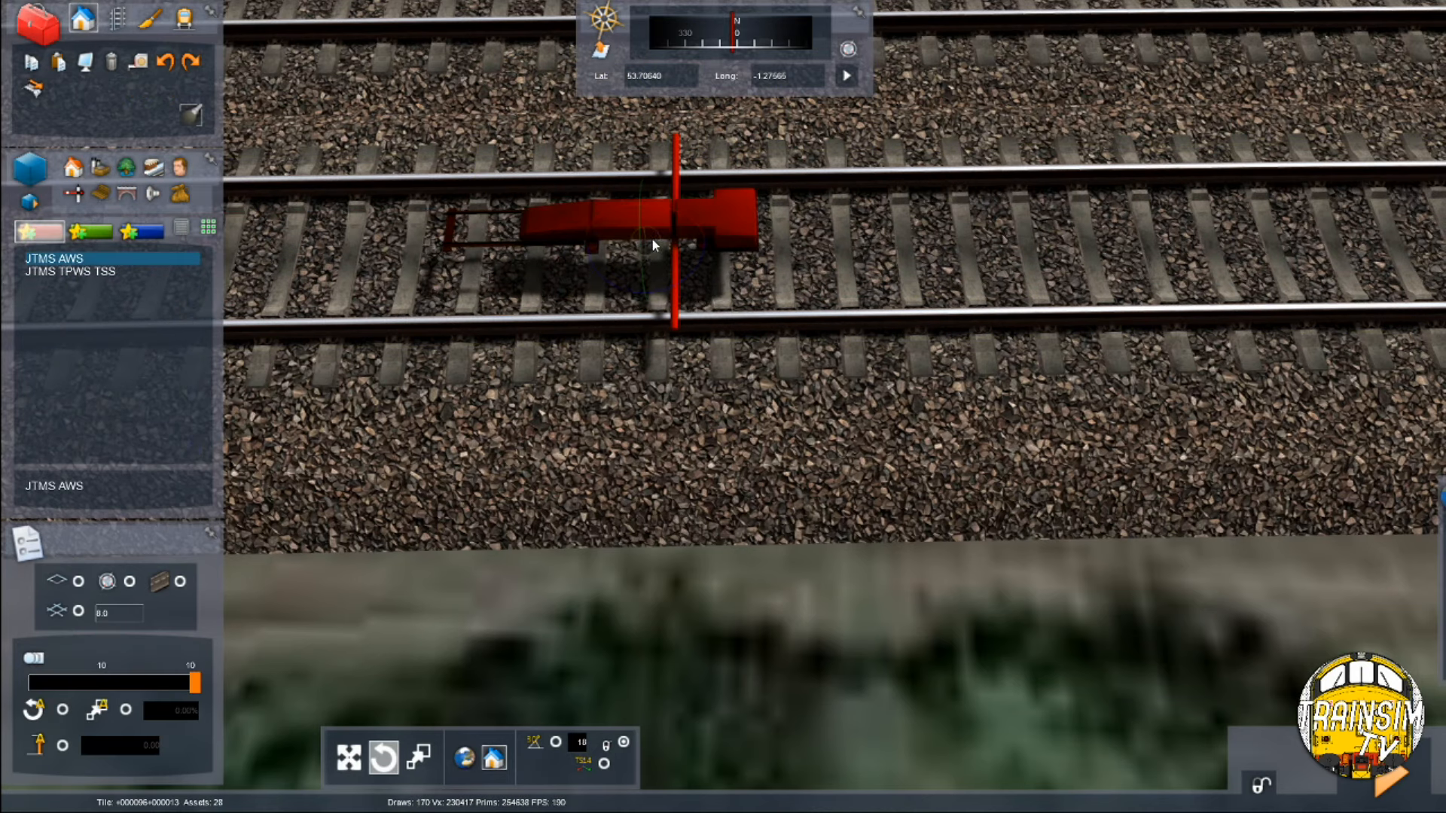
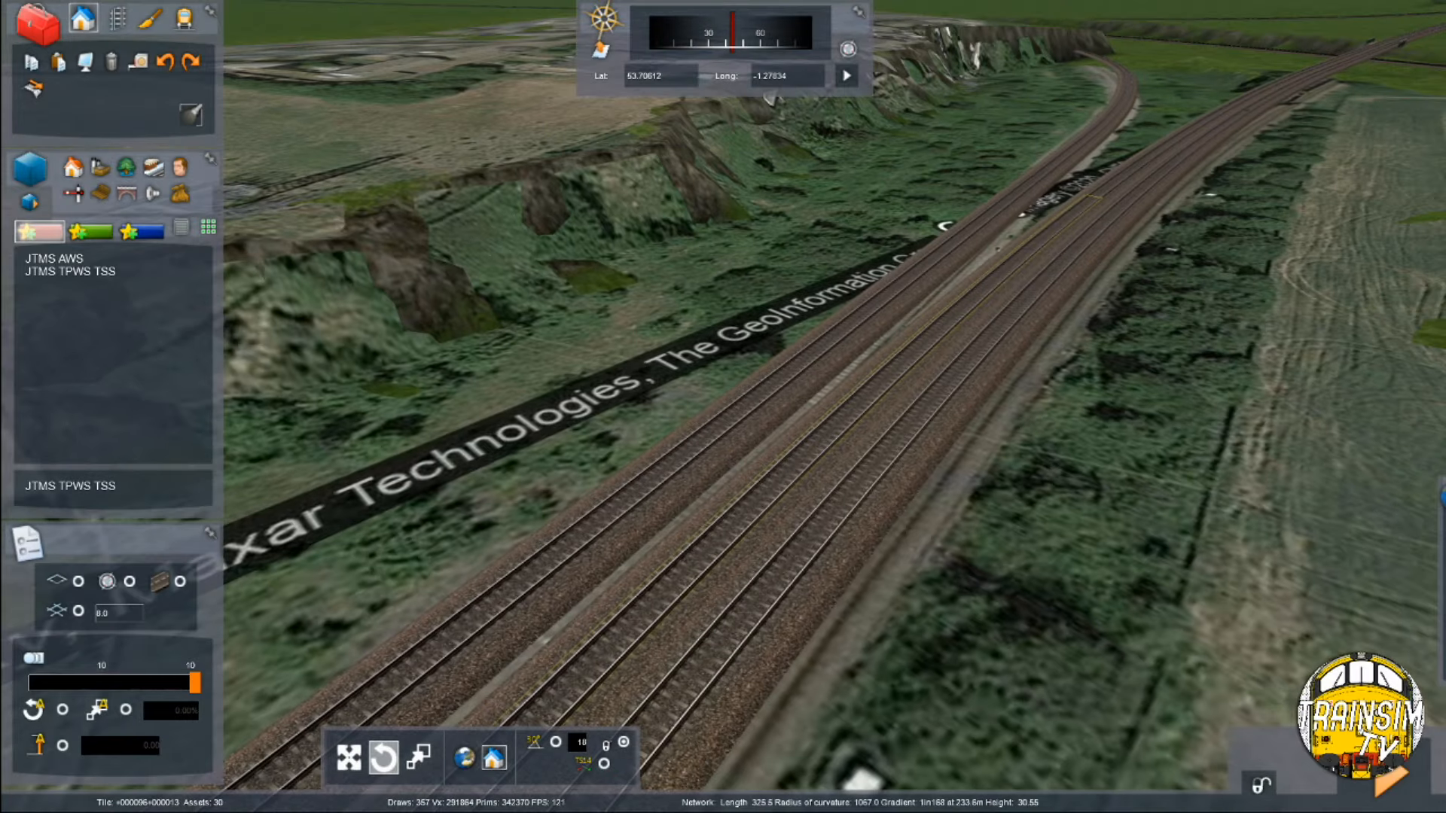
Follow the tracks onward with the aerial imagery raised and examine the lineside for the next signal's position
key(Up)
key(Up)
right_drag(998, 249, 1001, 285)
key(Down)
mouse_move(1440, 527)
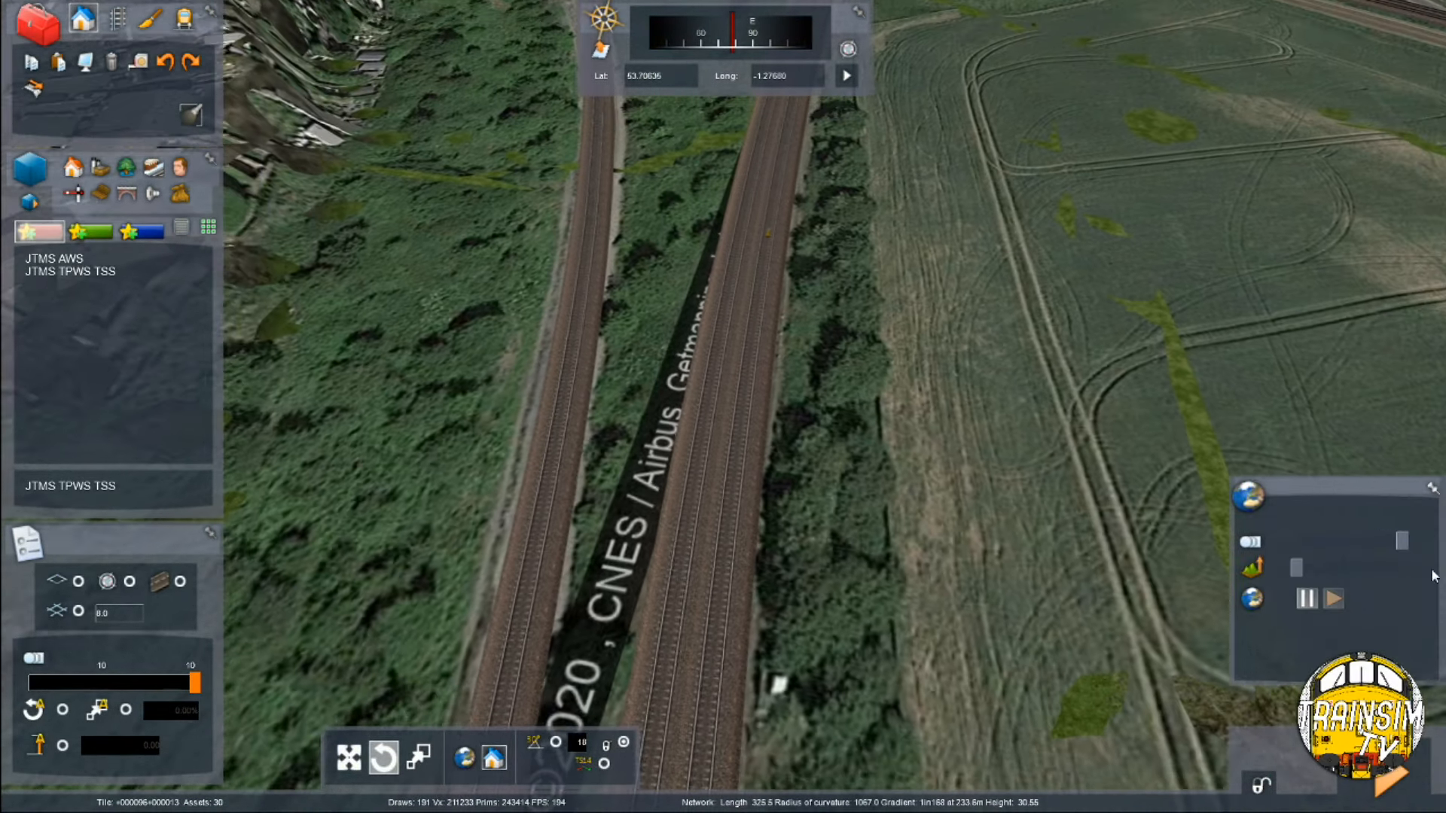
drag(1299, 565, 1319, 565)
right_drag(798, 422, 660, 544)
key(Down)
key(Up)
key(Up)
right_drag(796, 475, 925, 503)
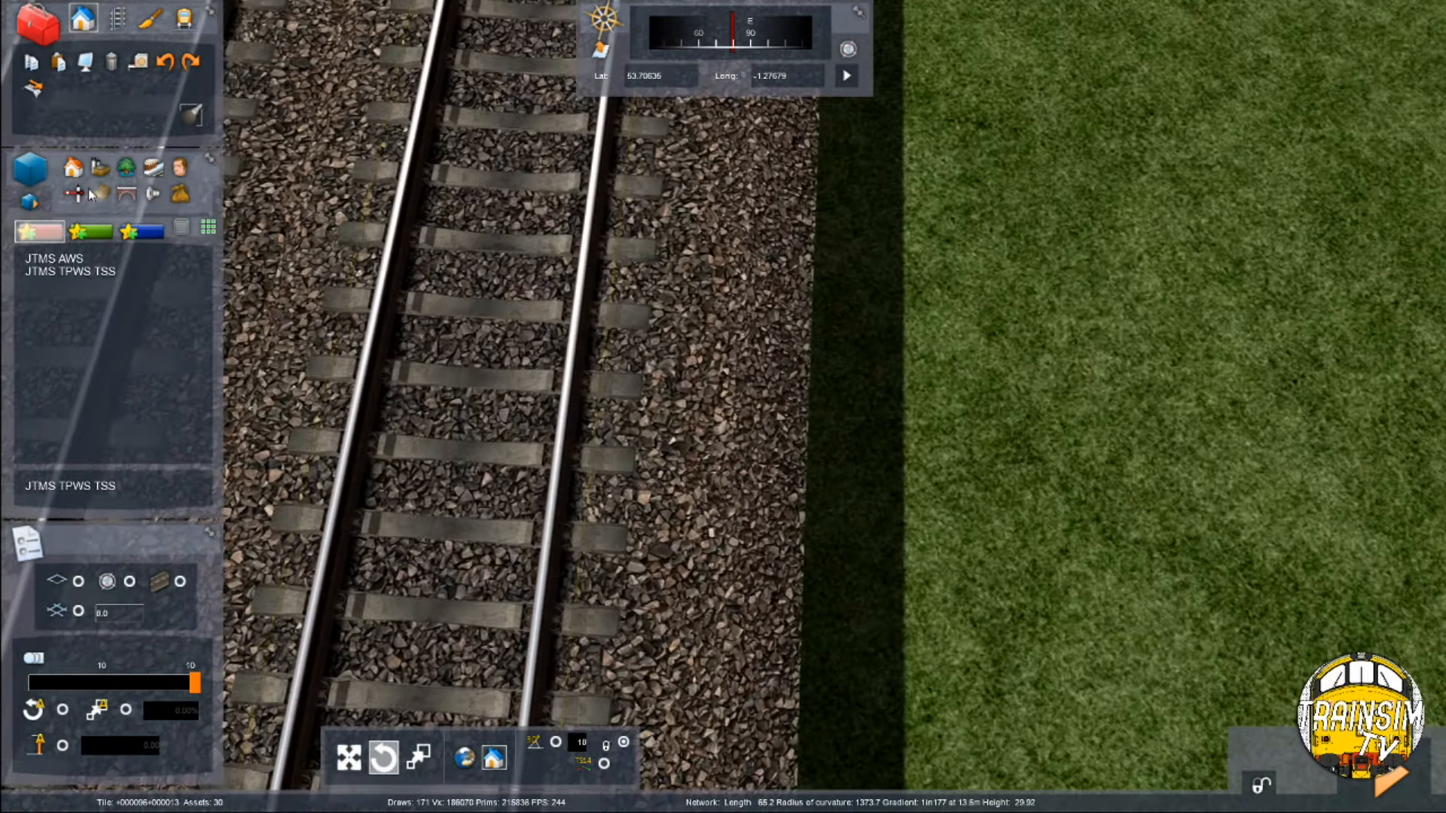
Place a JTMS Repeater Single signal and set its link on the nearest running track
click(72, 194)
drag(189, 390, 82, 366)
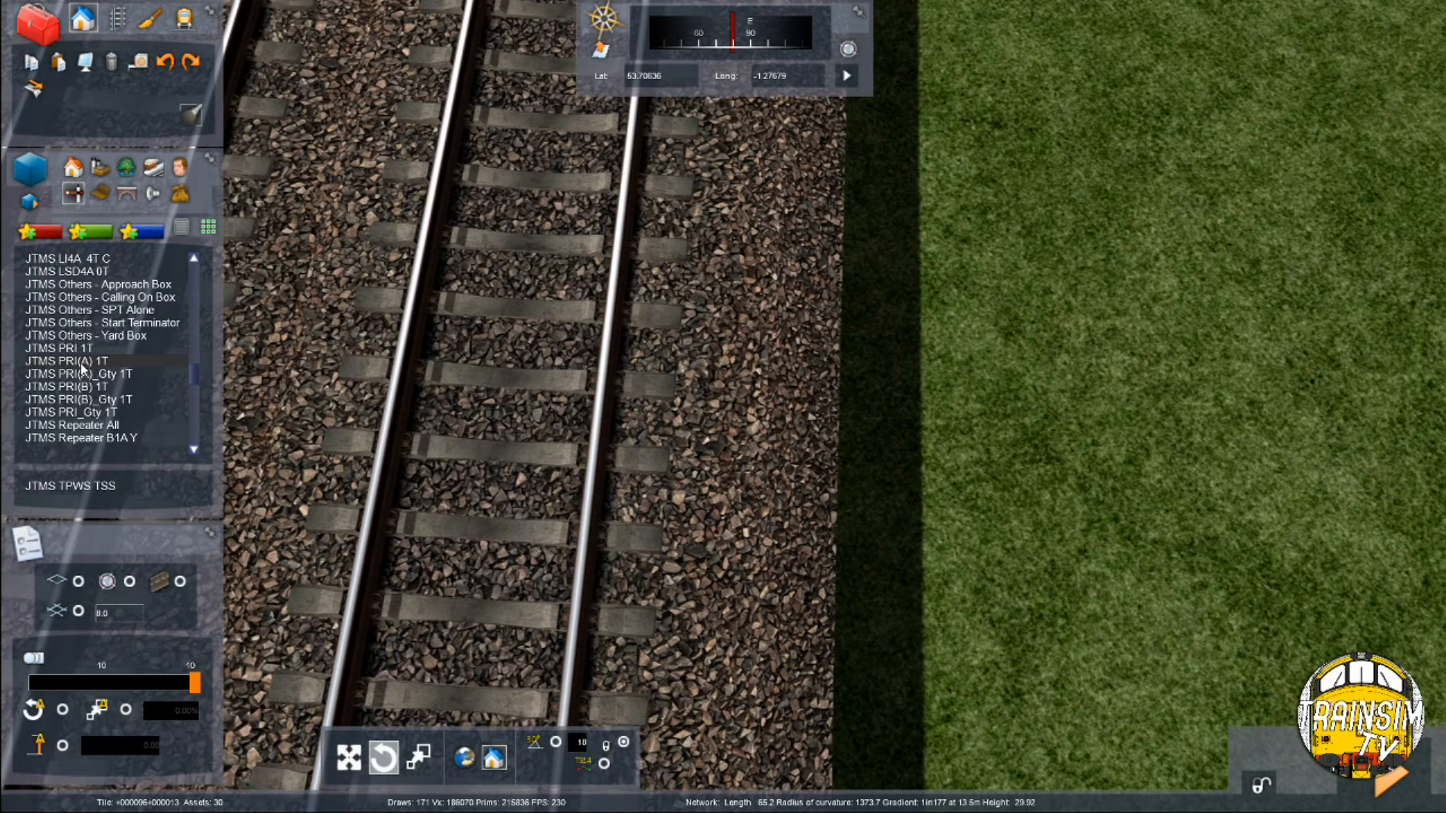
scroll(83, 367, down, 5)
click(109, 387)
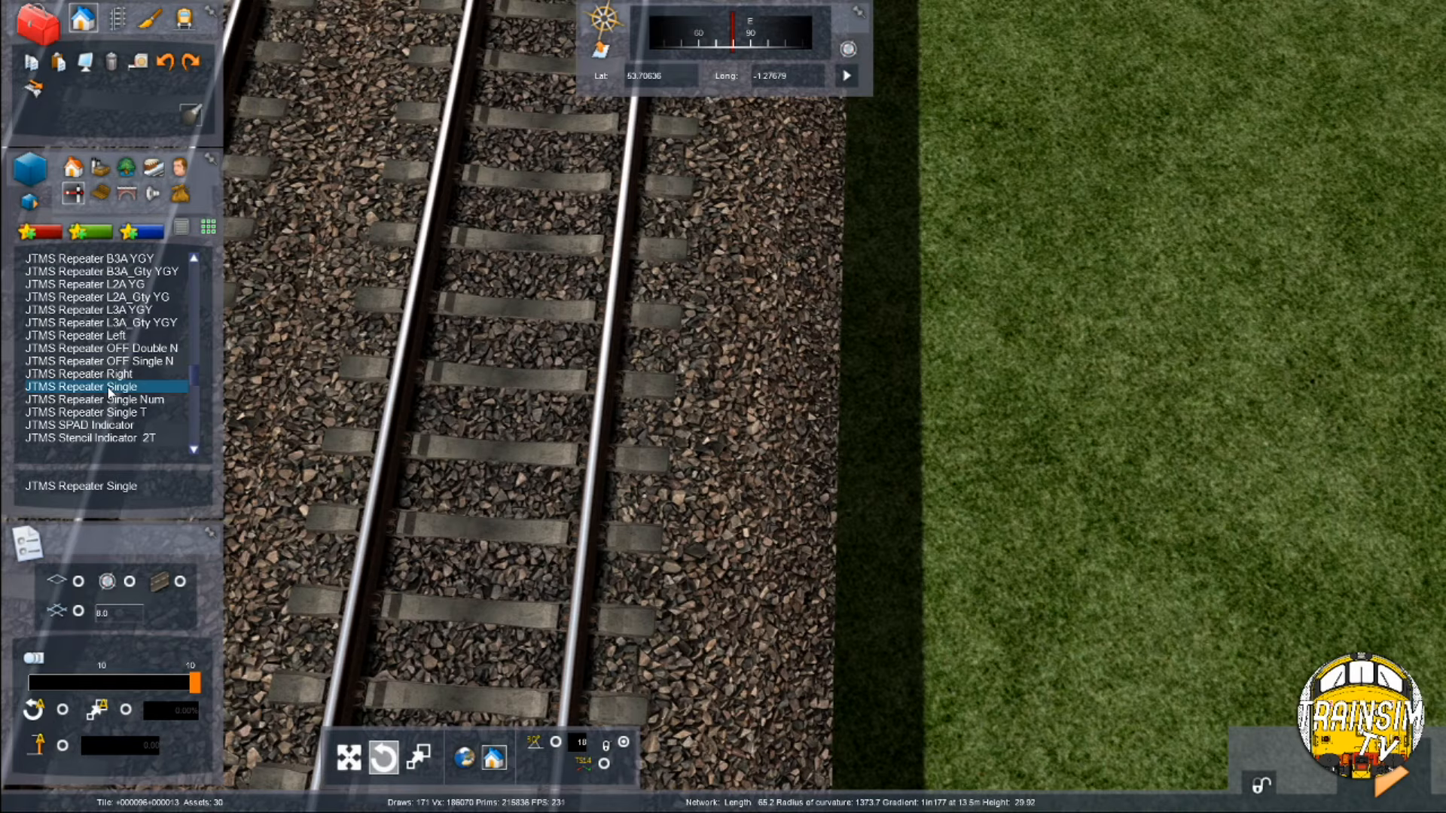
click(815, 422)
drag(814, 415, 803, 410)
right_drag(802, 410, 437, 384)
click(937, 445)
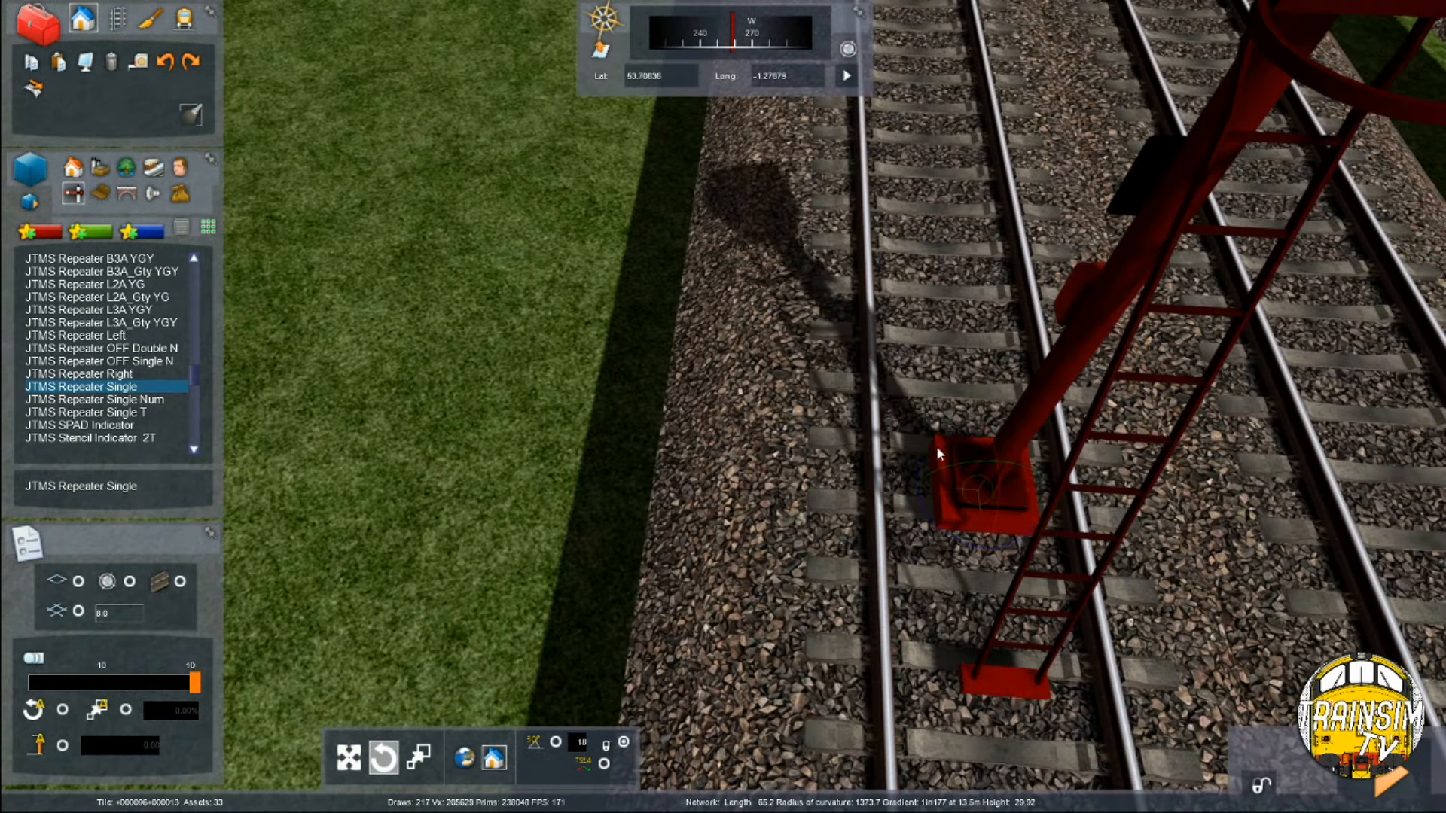
Move the repeater signal off the rails to the outer ballast edge and adjust its height
drag(940, 442, 690, 489)
right_drag(690, 488, 708, 595)
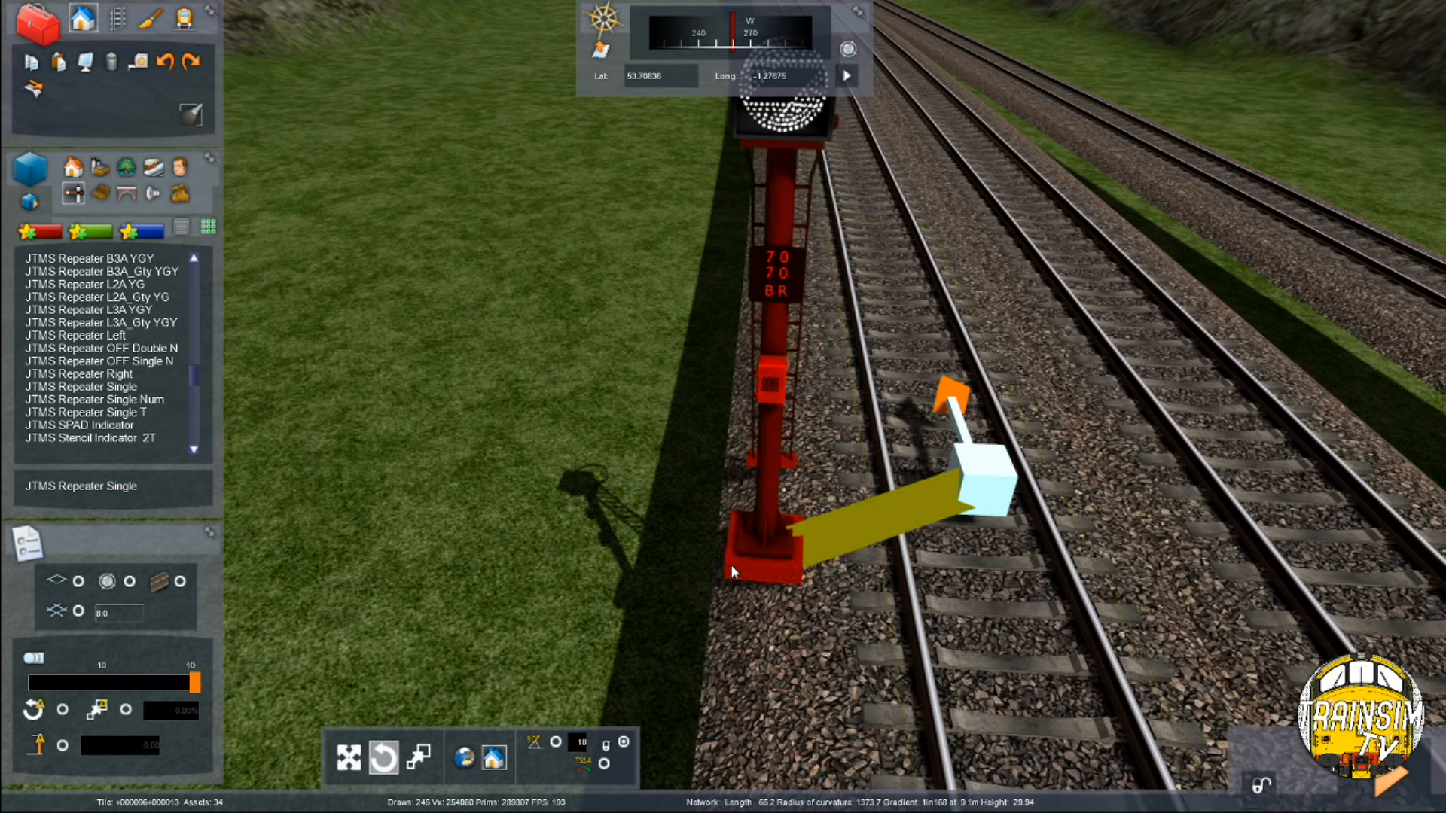
drag(730, 564, 688, 574)
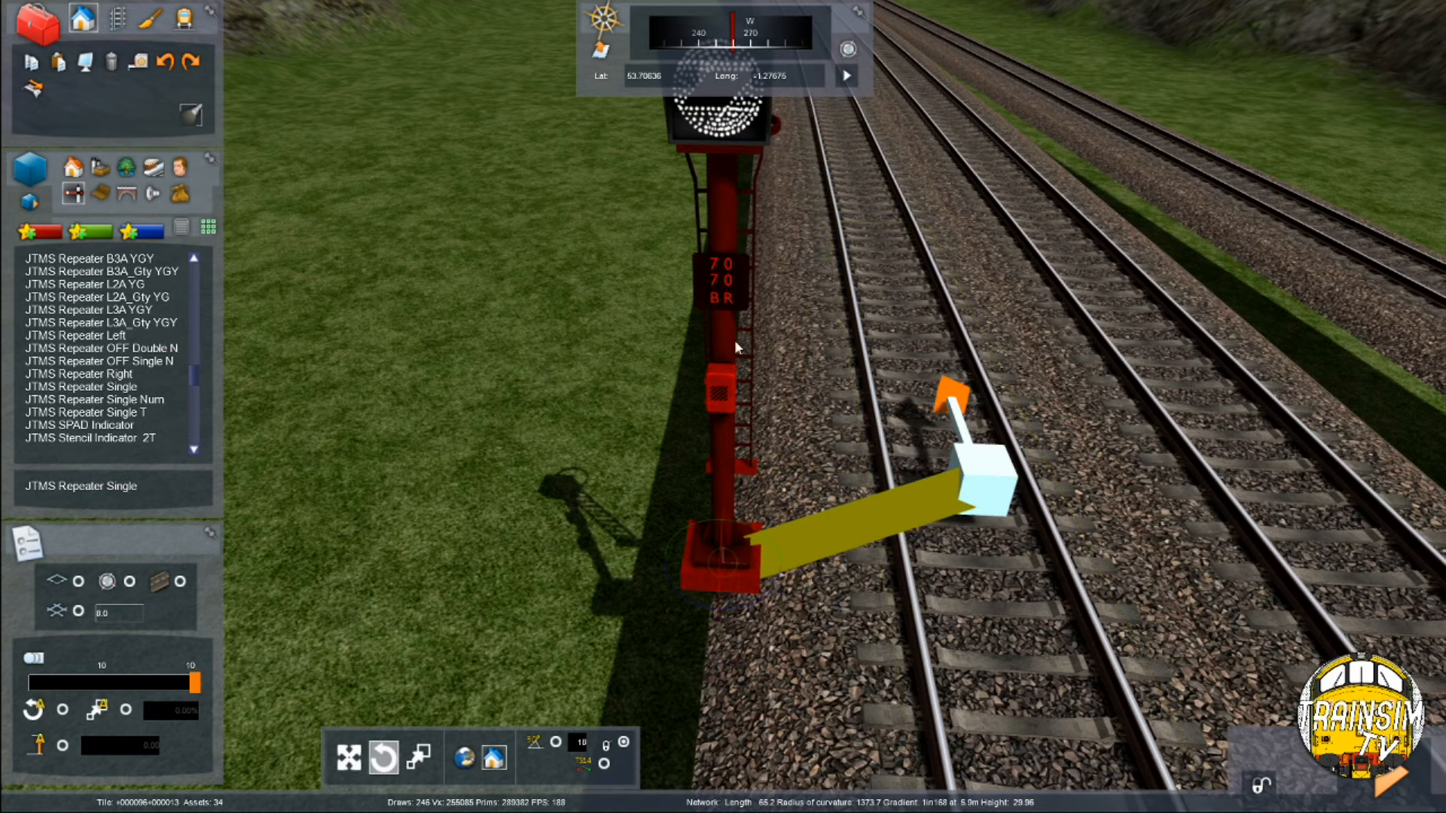
scroll(723, 332, up, 2)
right_drag(689, 302, 684, 196)
shift+drag(706, 308, 708, 351)
Enter the identification prefix FE and number 6412 for the repeater signal
double_click(713, 317)
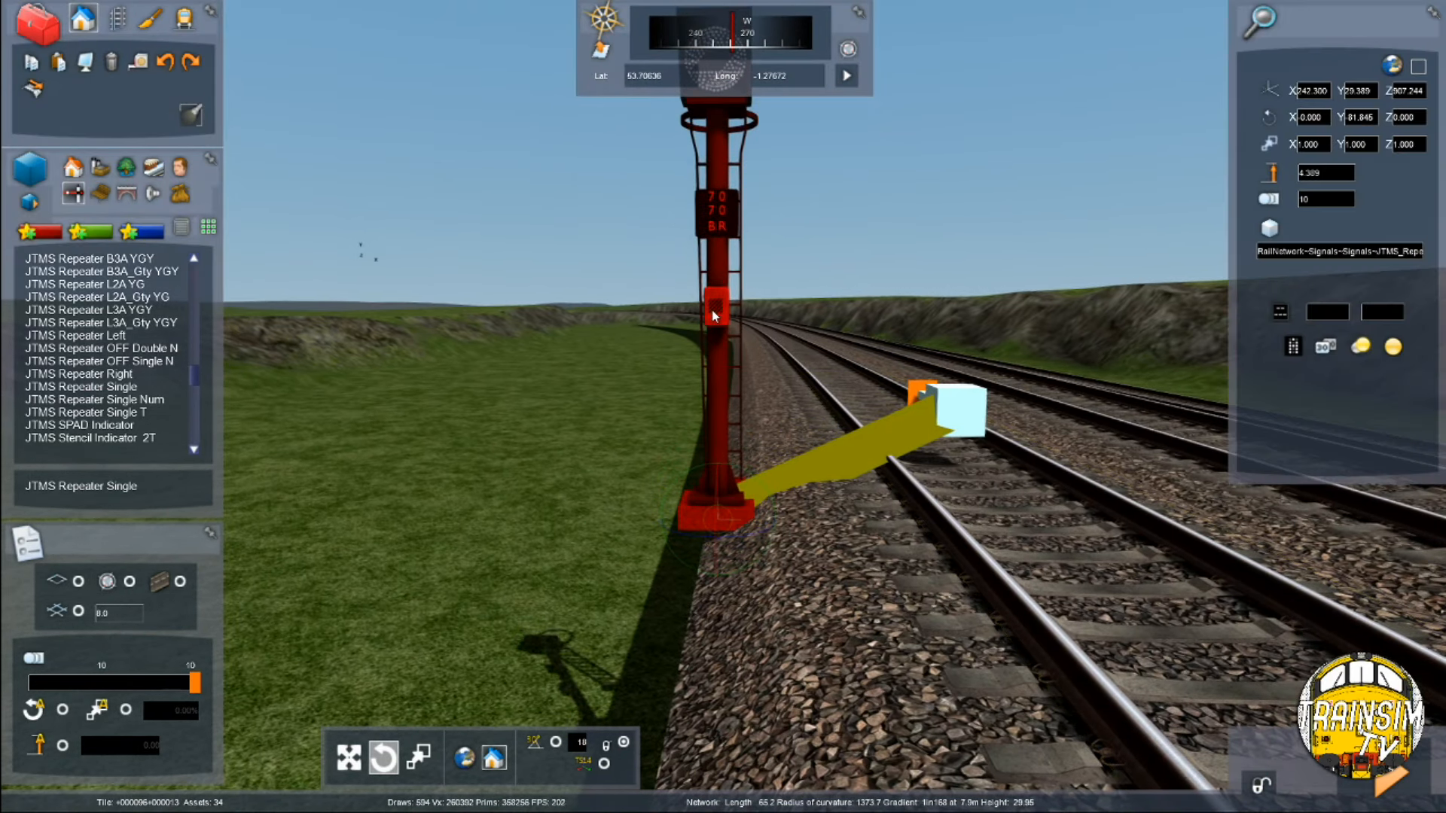
text(FF)
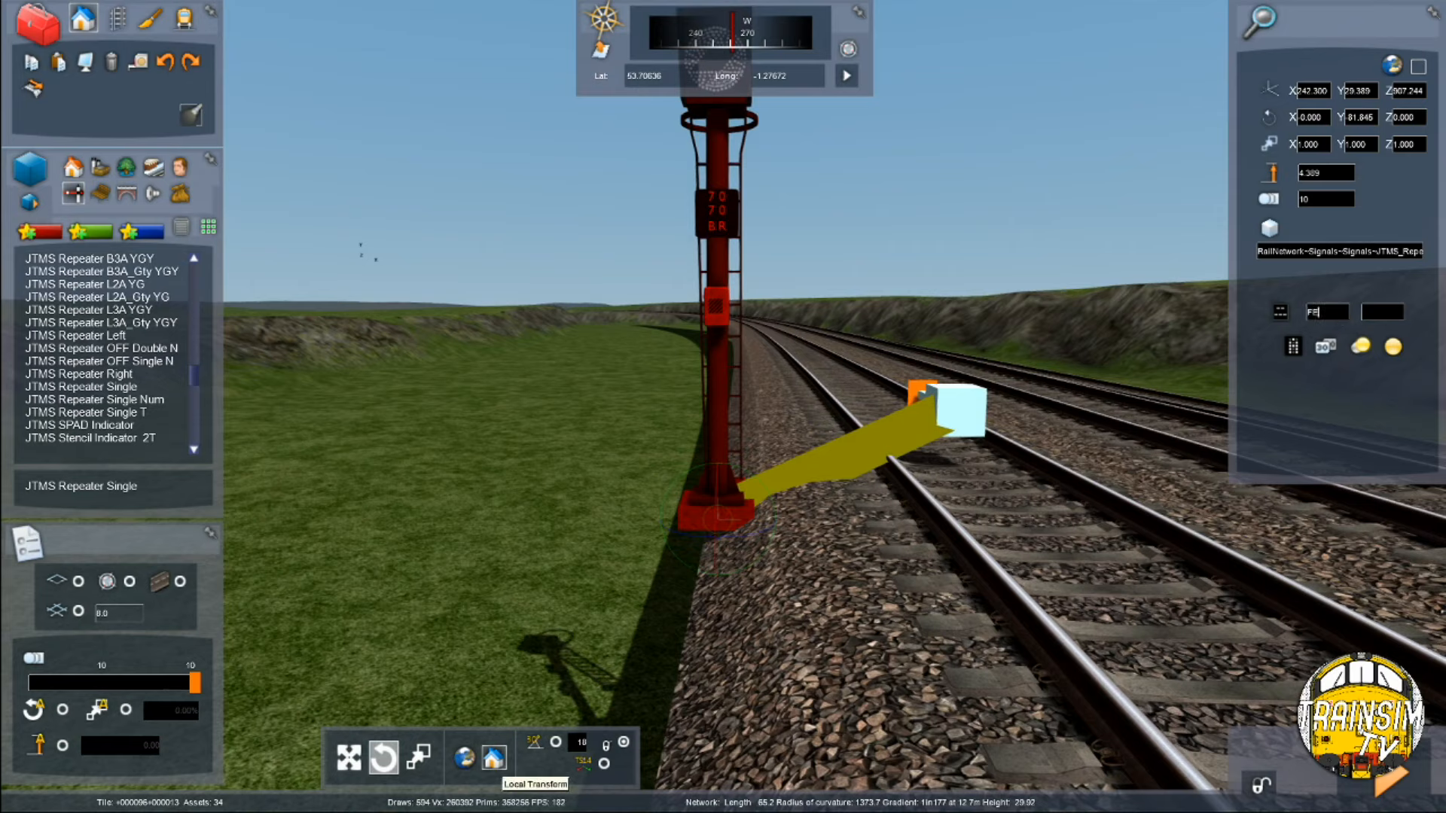
click(1380, 309)
text(6412)
Examine the repeater's head and its alignment with the signal ahead from the track approach
scroll(752, 231, up, 5)
right_drag(752, 231, 774, 188)
scroll(774, 339, down, 5)
key(Down)
click(771, 349)
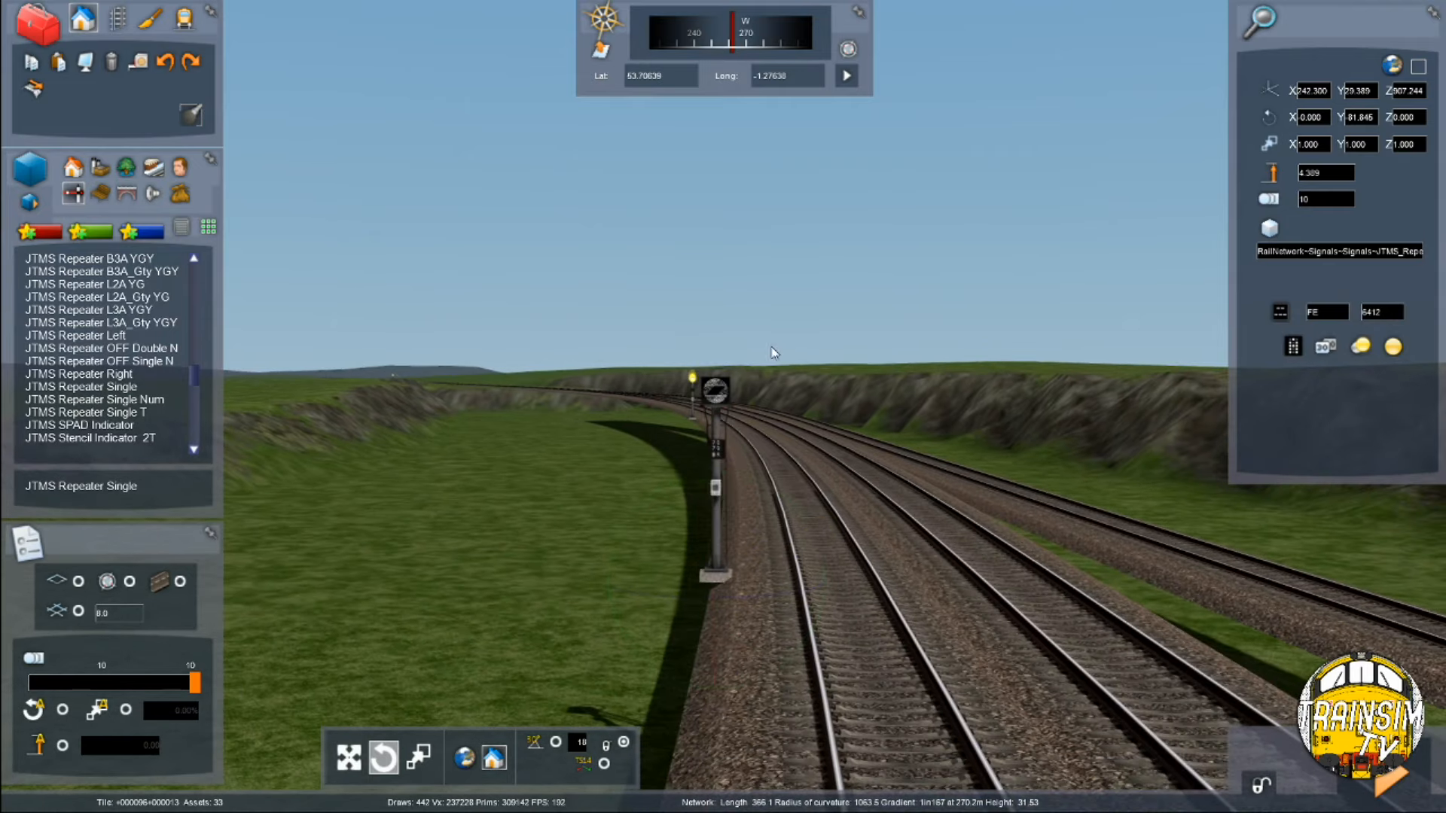
key(Up)
scroll(735, 566, up, 3)
key(Up)
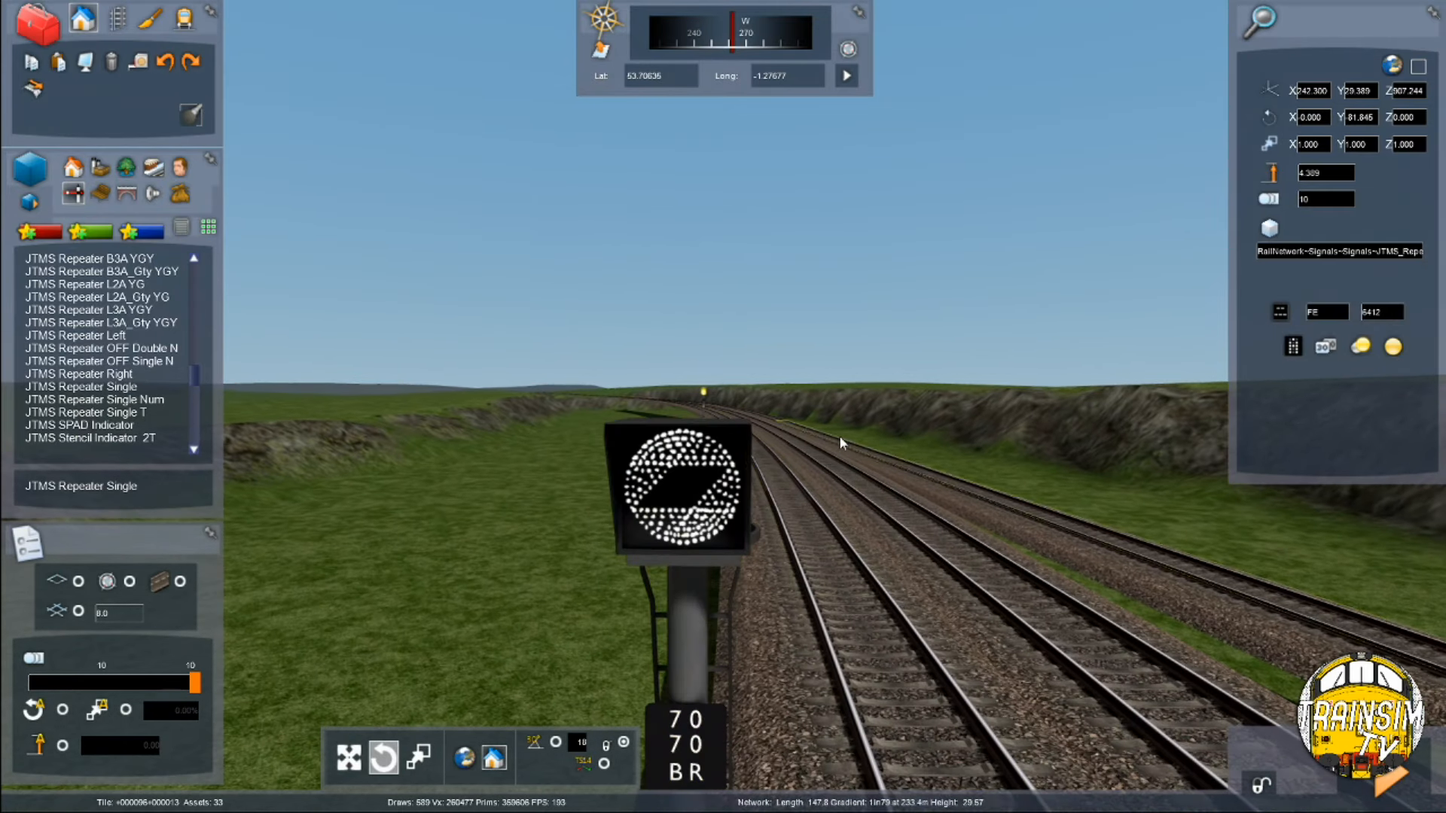
Save the changes to the route and view the repeater signal outside the editor
click(1390, 786)
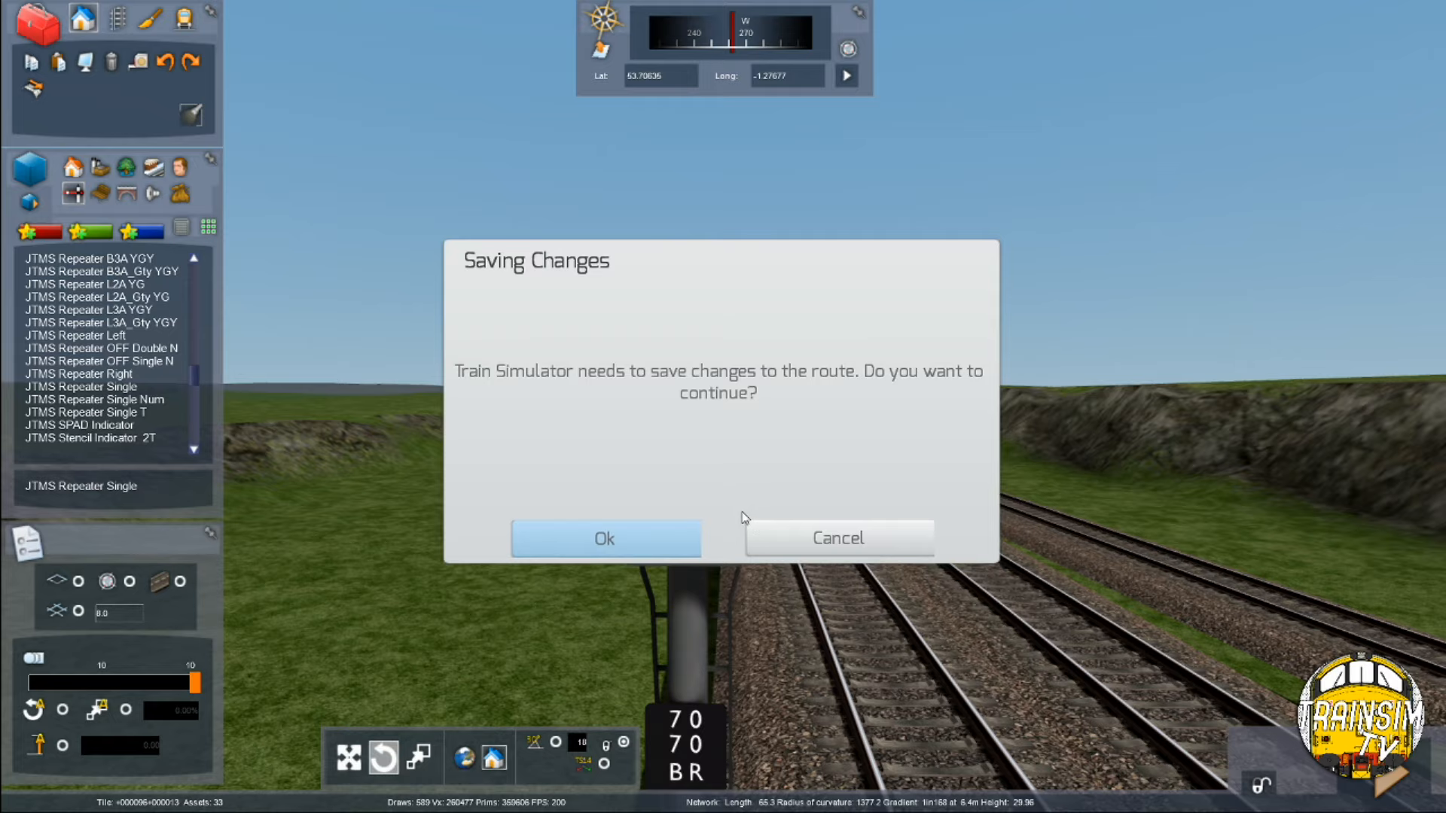
key(Down)
scroll(680, 482, down, 3)
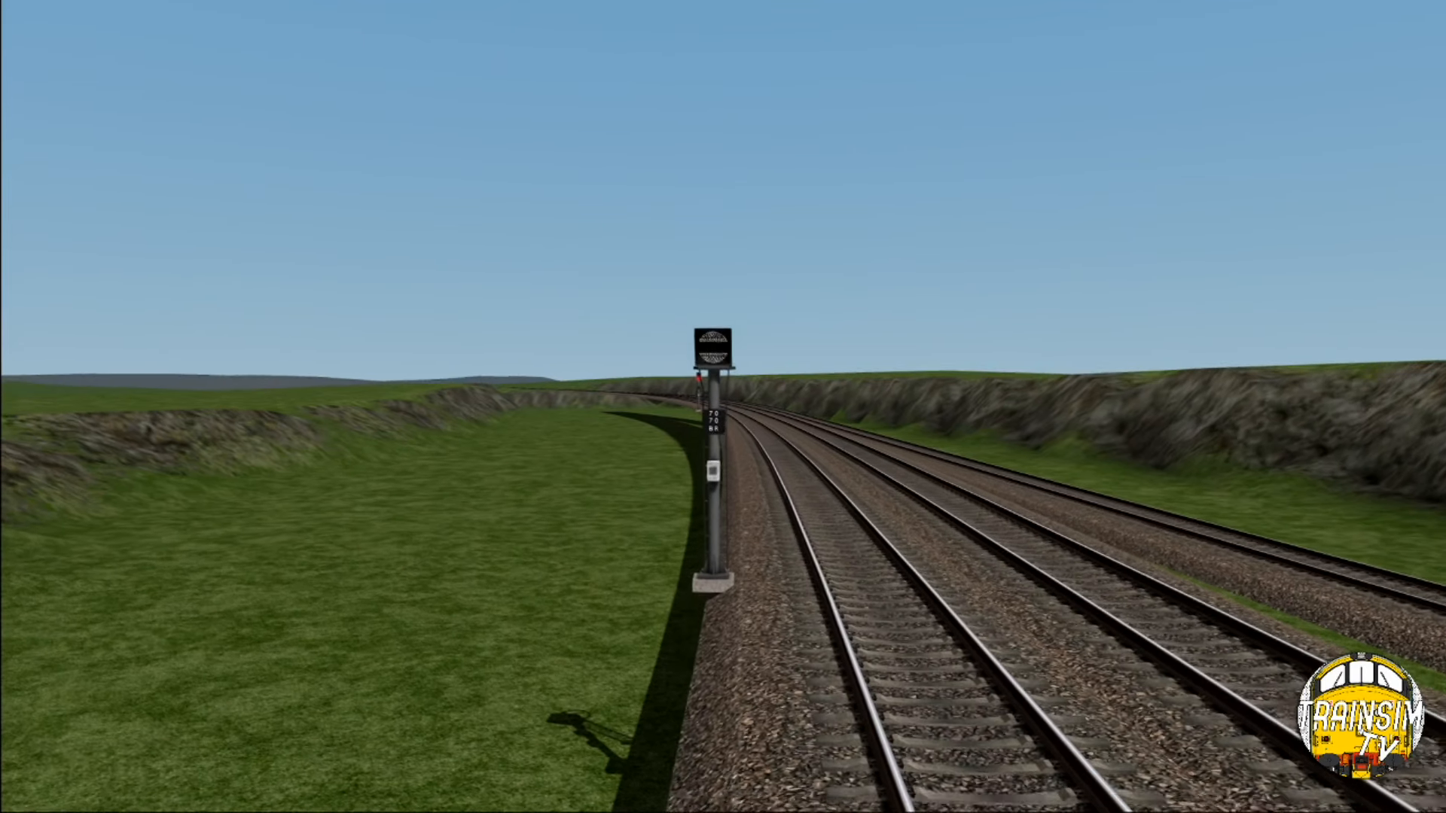
key(Down)
Shift the repeater signal slightly further away from the track onto the grass edge
click(695, 554)
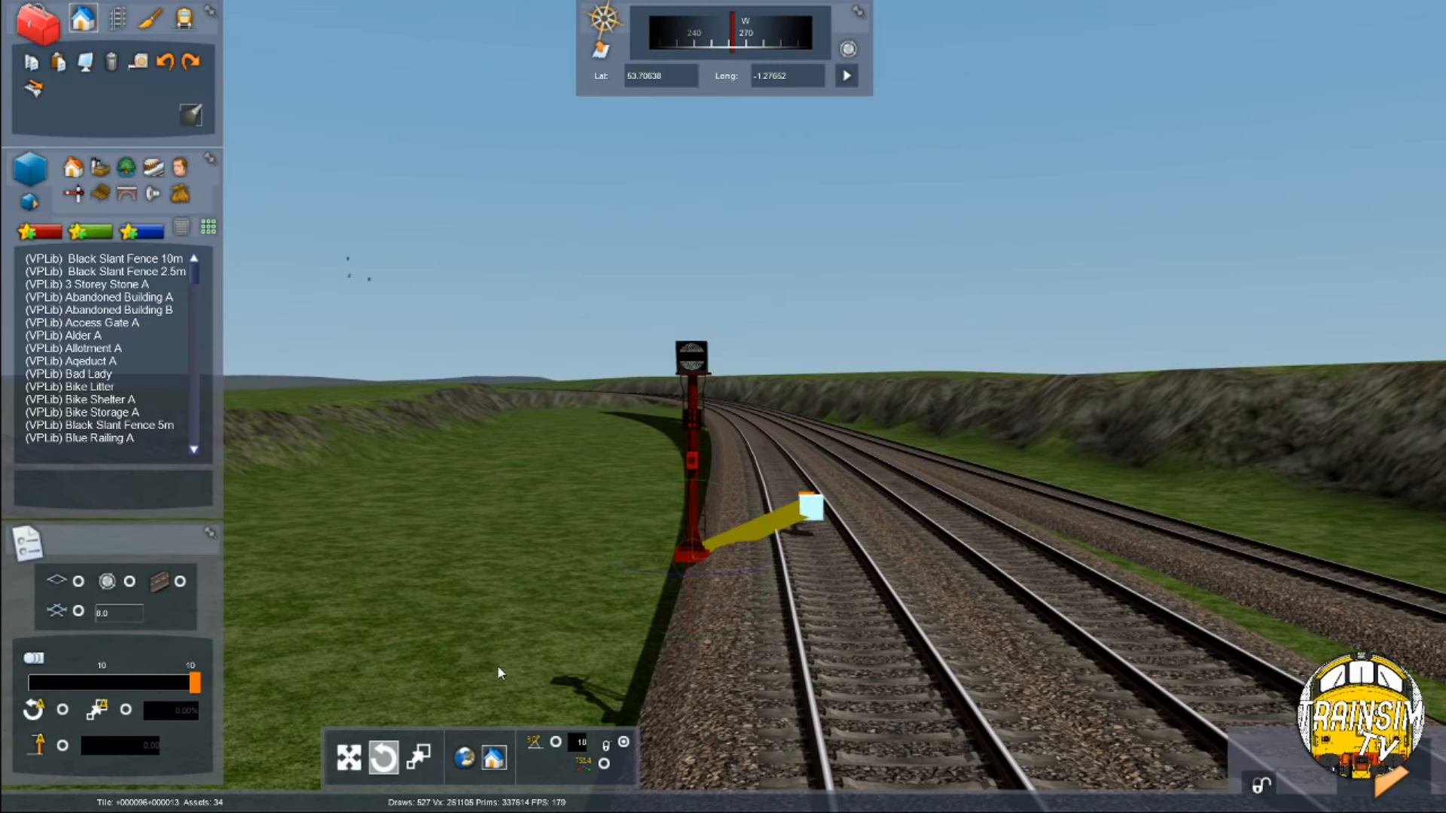
click(344, 760)
drag(760, 560, 733, 562)
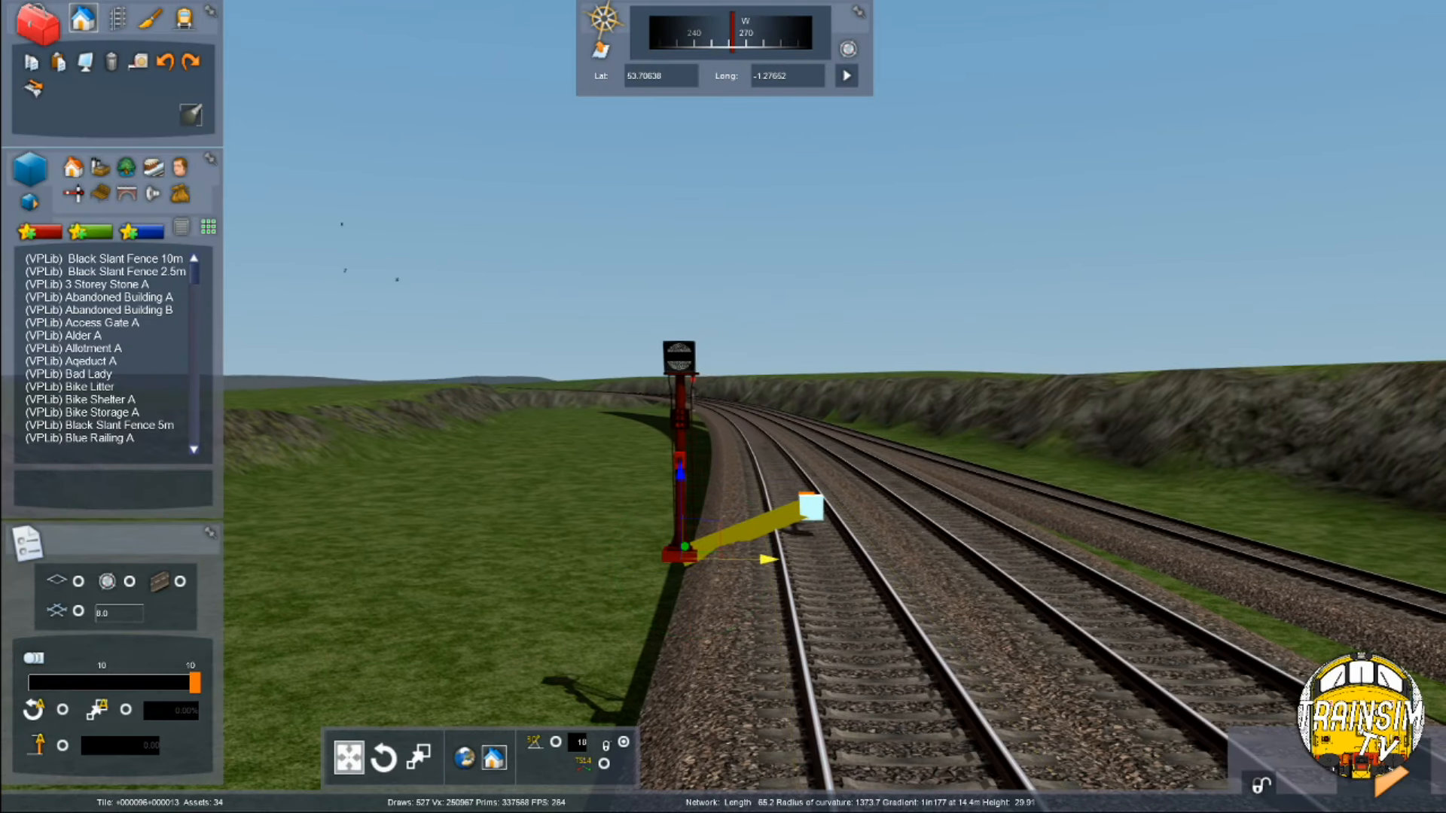
click(649, 378)
Examine how the repeater and the signal ahead appear to an approaching train around the curve
key(Down)
key(Down)
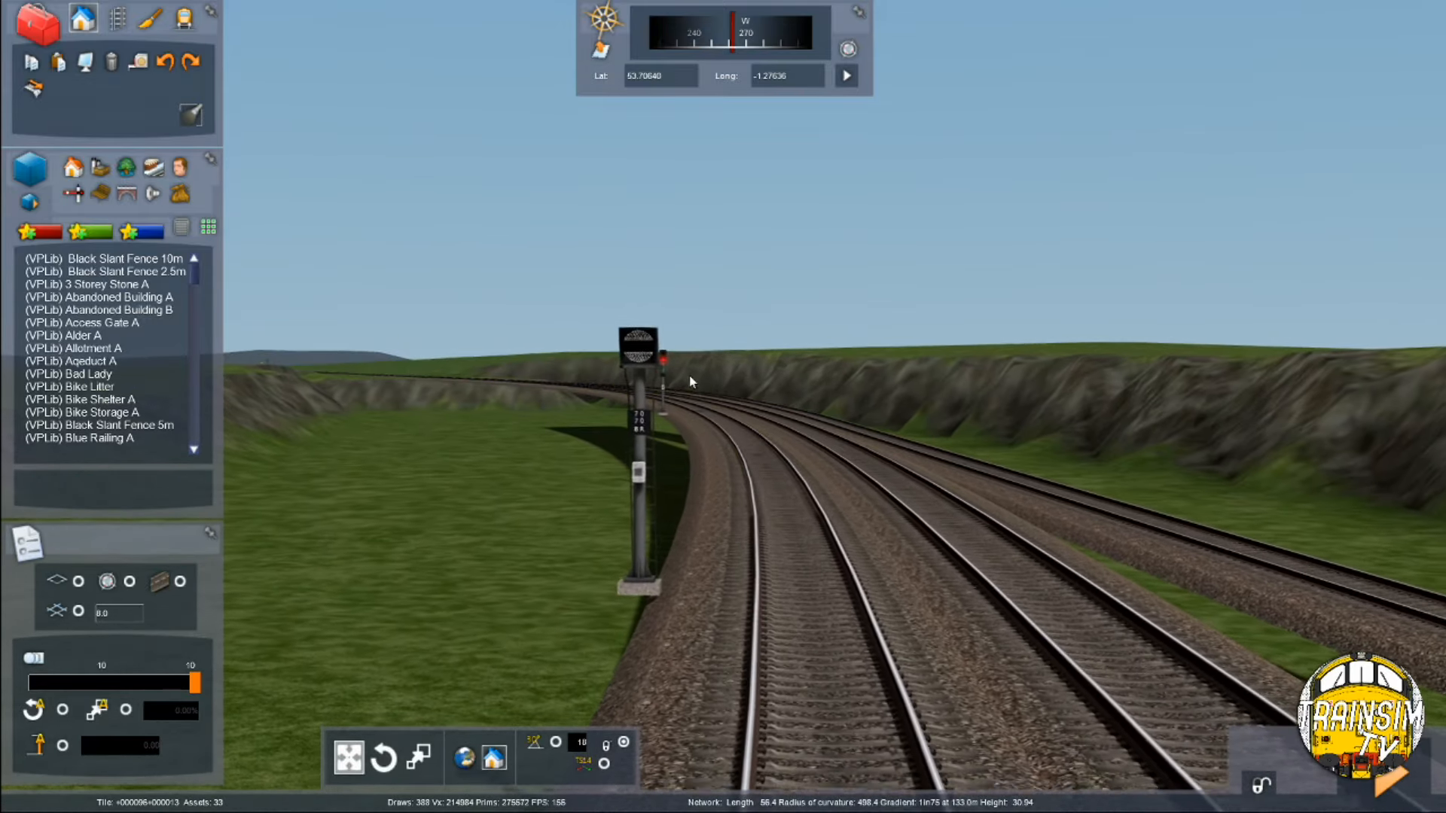
key(Down)
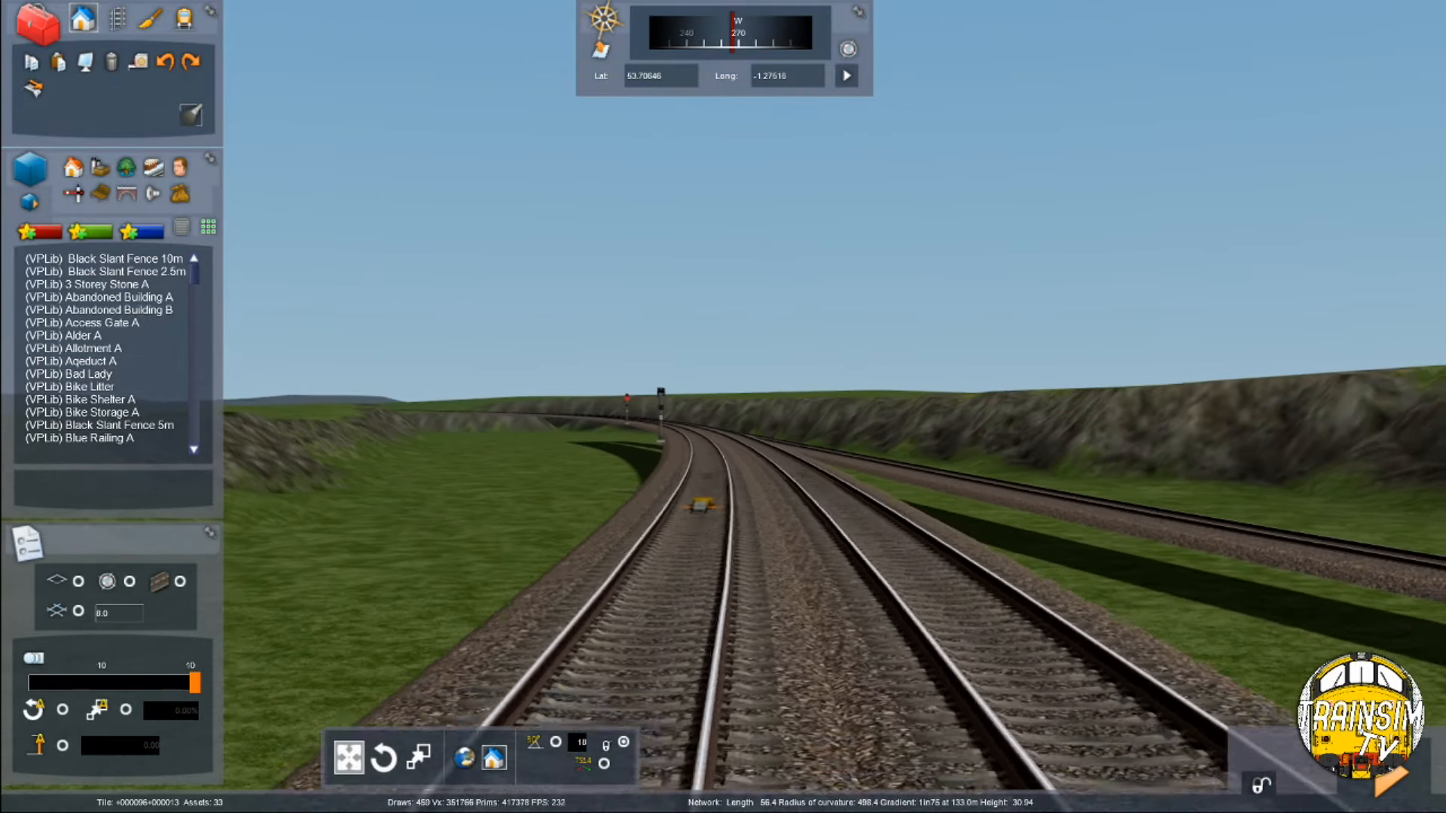
key(Up)
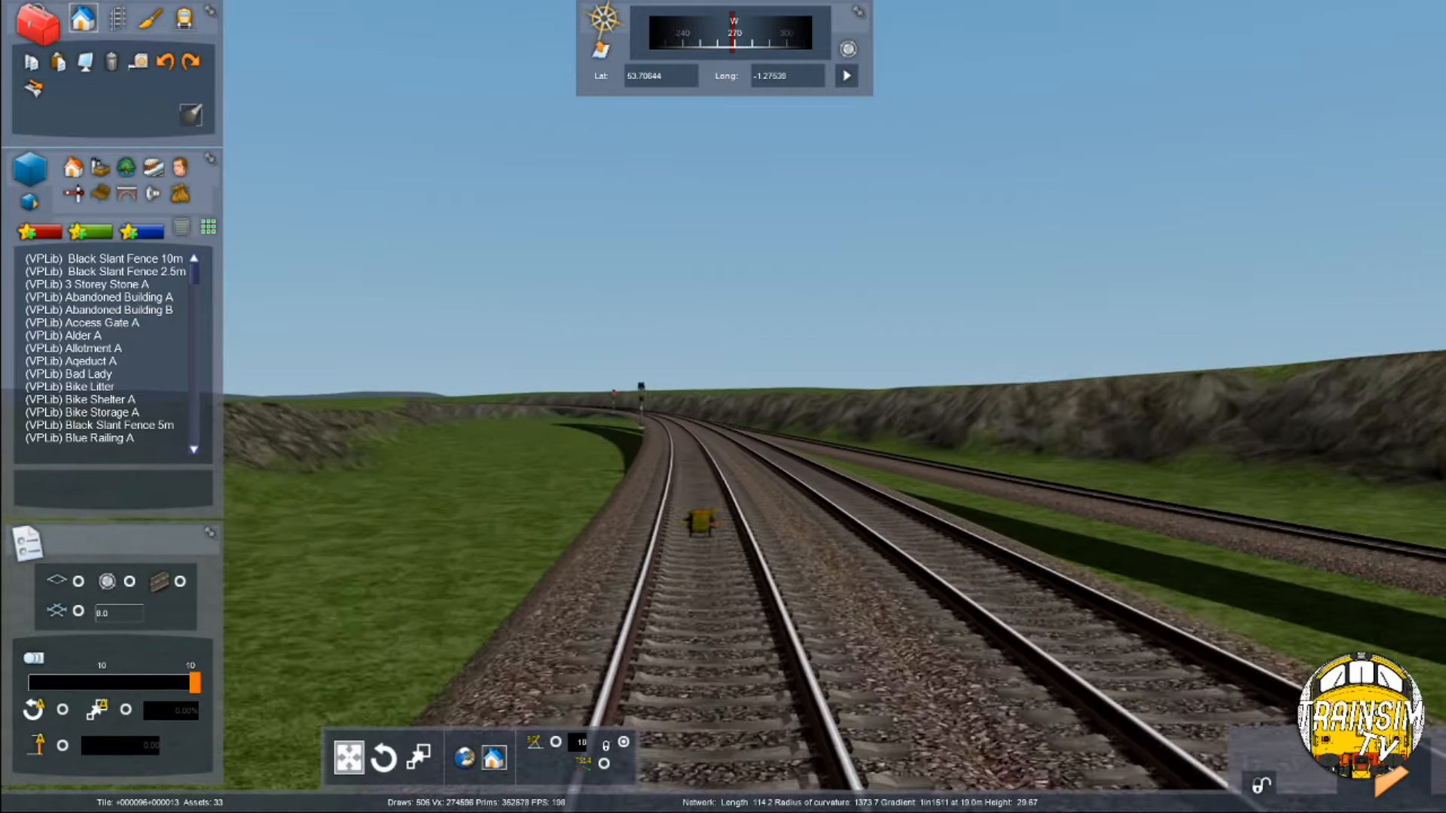
key(Up)
key(Down)
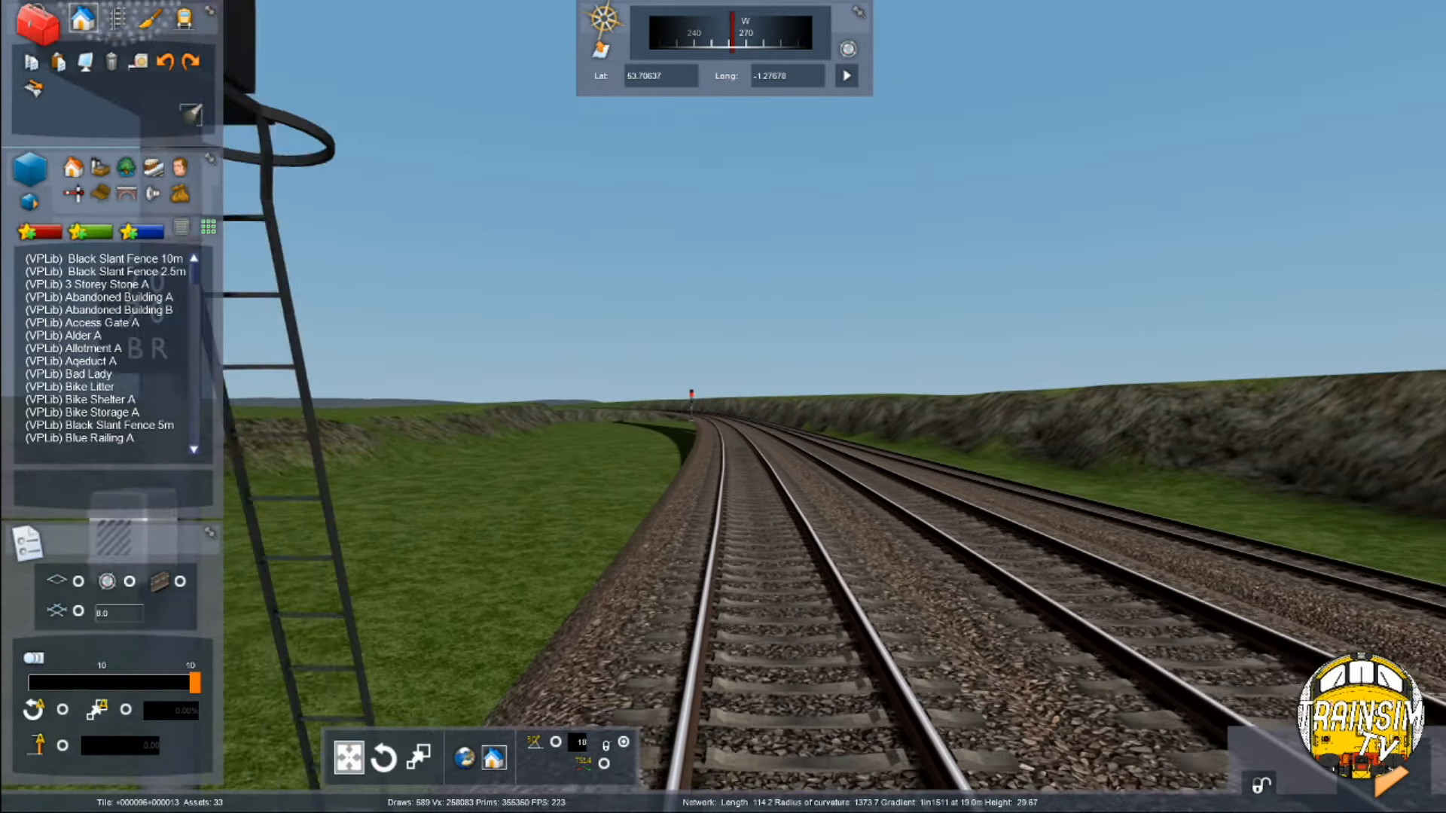
key(Down)
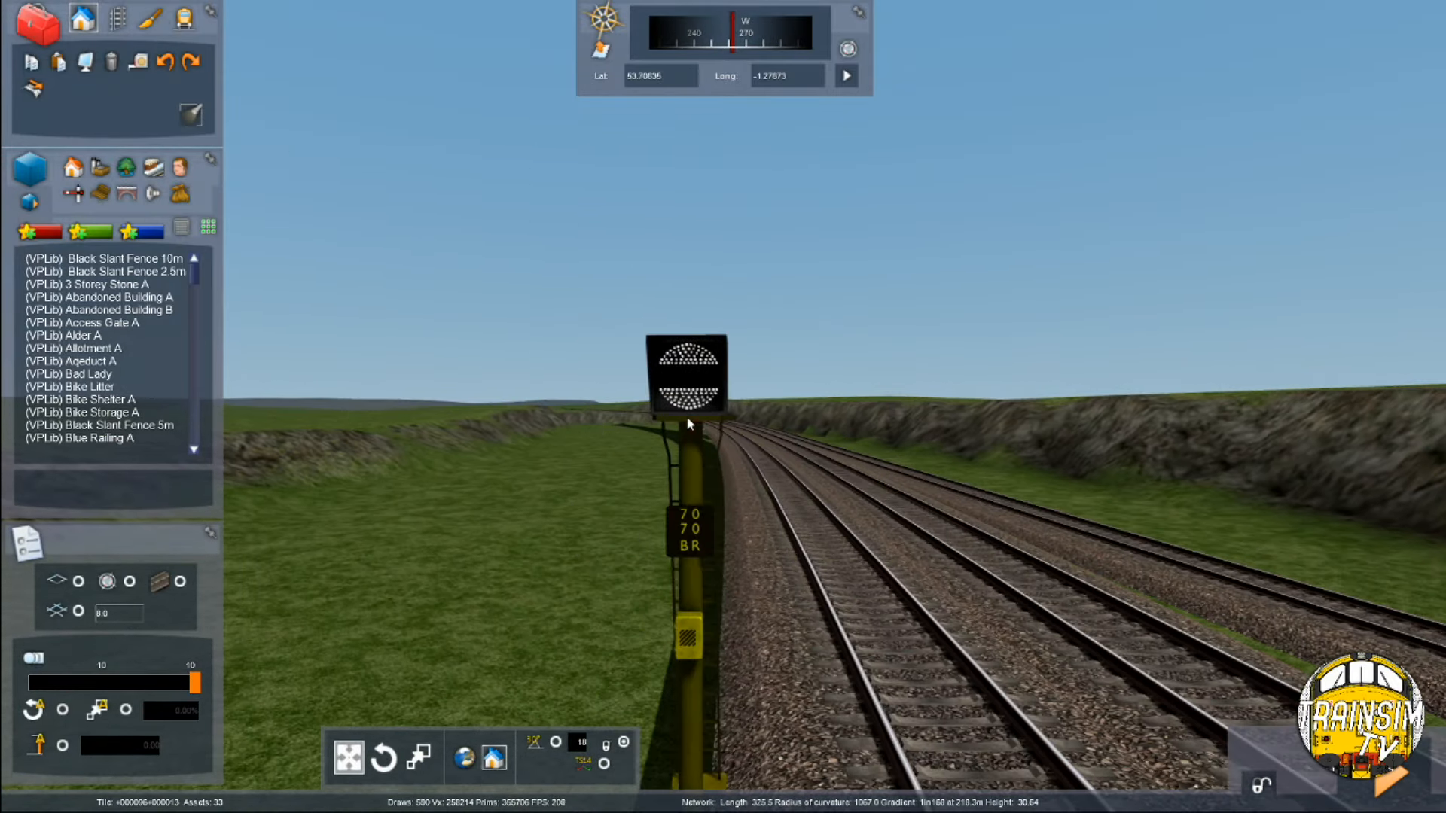
click(687, 423)
key(Up)
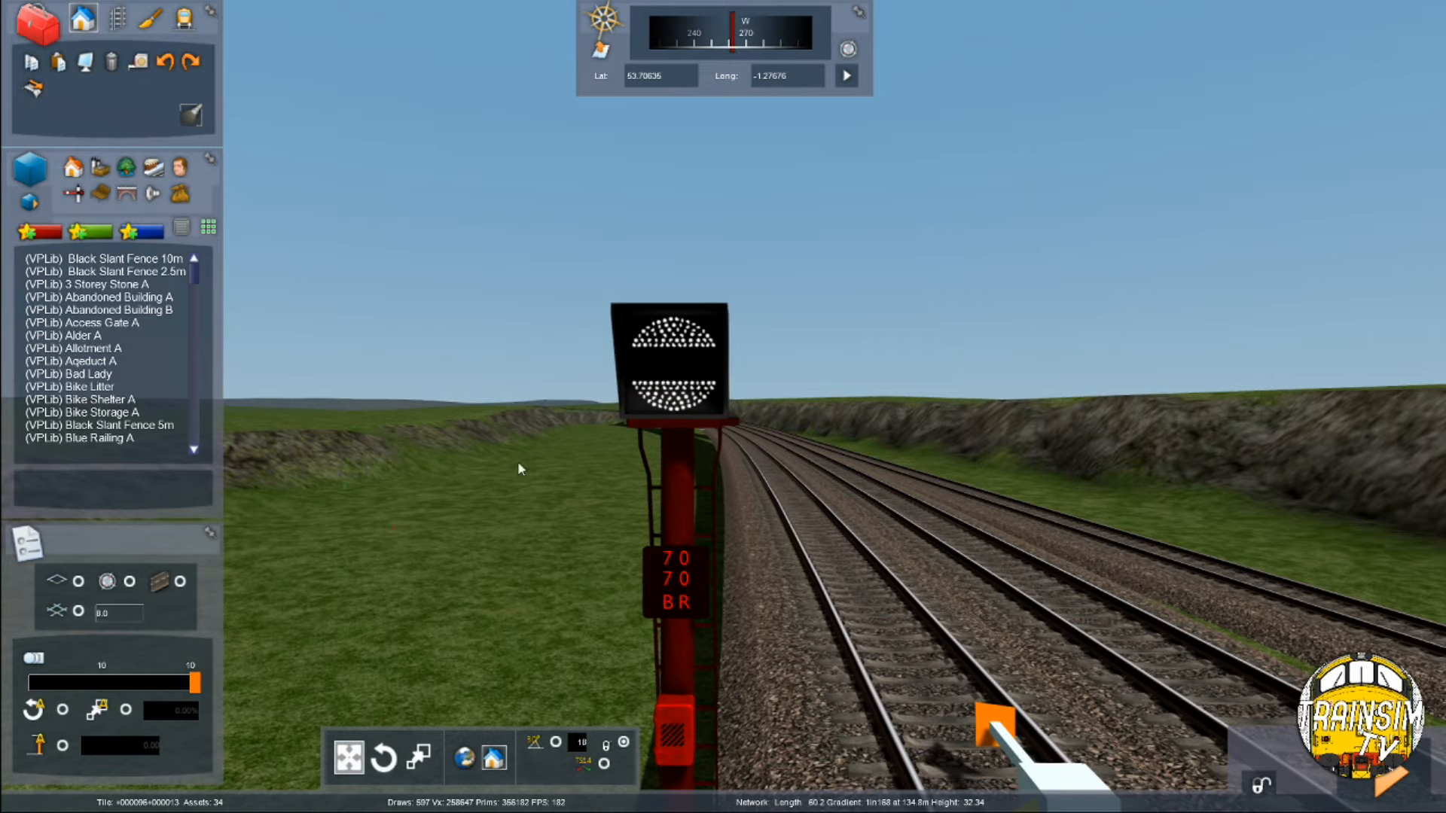
click(557, 539)
key(Up)
right_drag(559, 551, 558, 602)
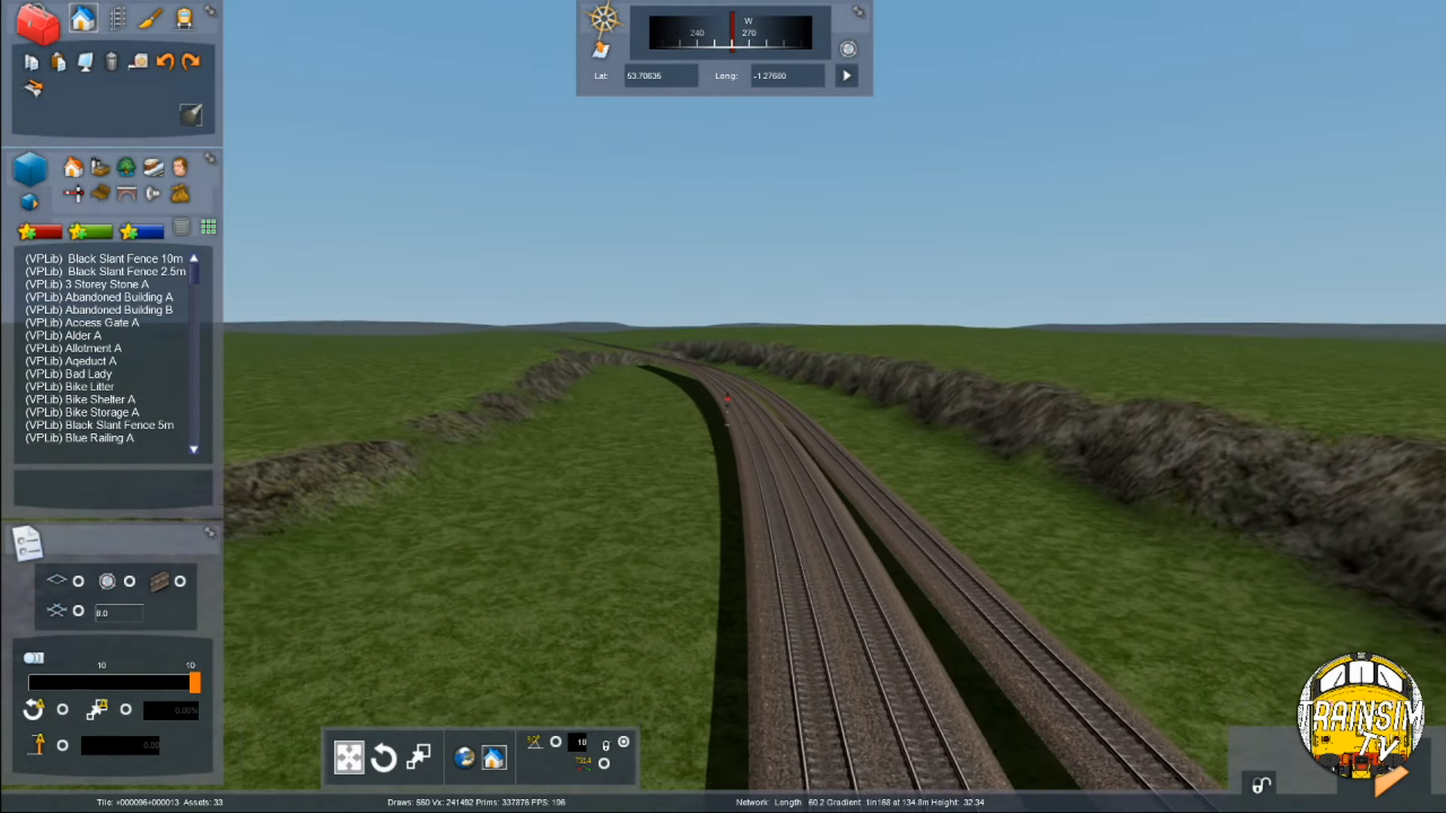
Raise the aerial imagery, examine the lineside for the next signal's position, and lower the imagery again
key(Up)
right_drag(676, 553, 783, 723)
right_drag(784, 565, 829, 562)
key(Down)
key(Left)
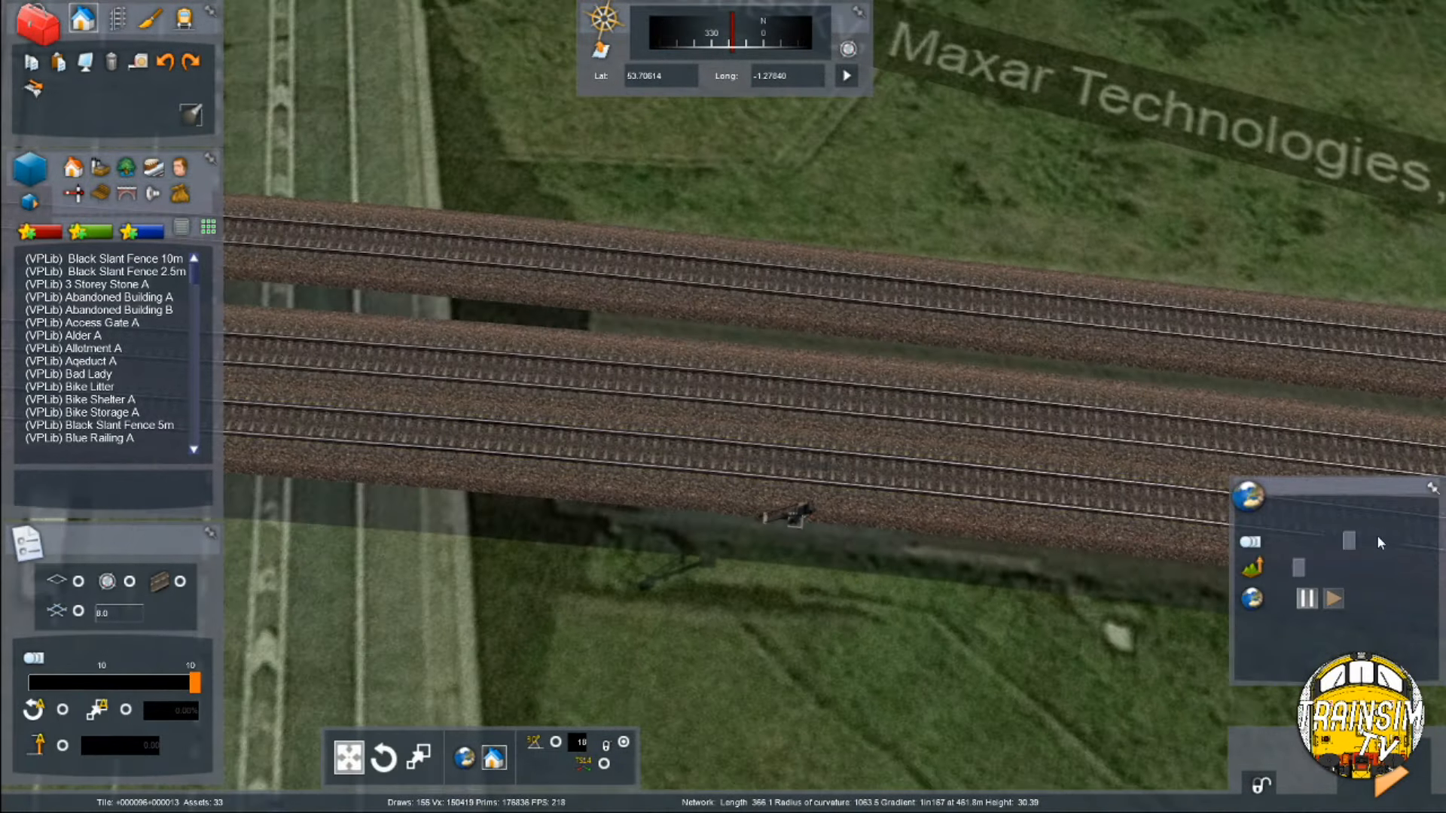
click(1380, 541)
drag(1303, 567, 1315, 567)
key(Down)
key(Right)
right_drag(829, 560, 863, 560)
key(Up)
right_drag(785, 410, 1054, 422)
mouse_move(1440, 506)
drag(1316, 567, 1304, 567)
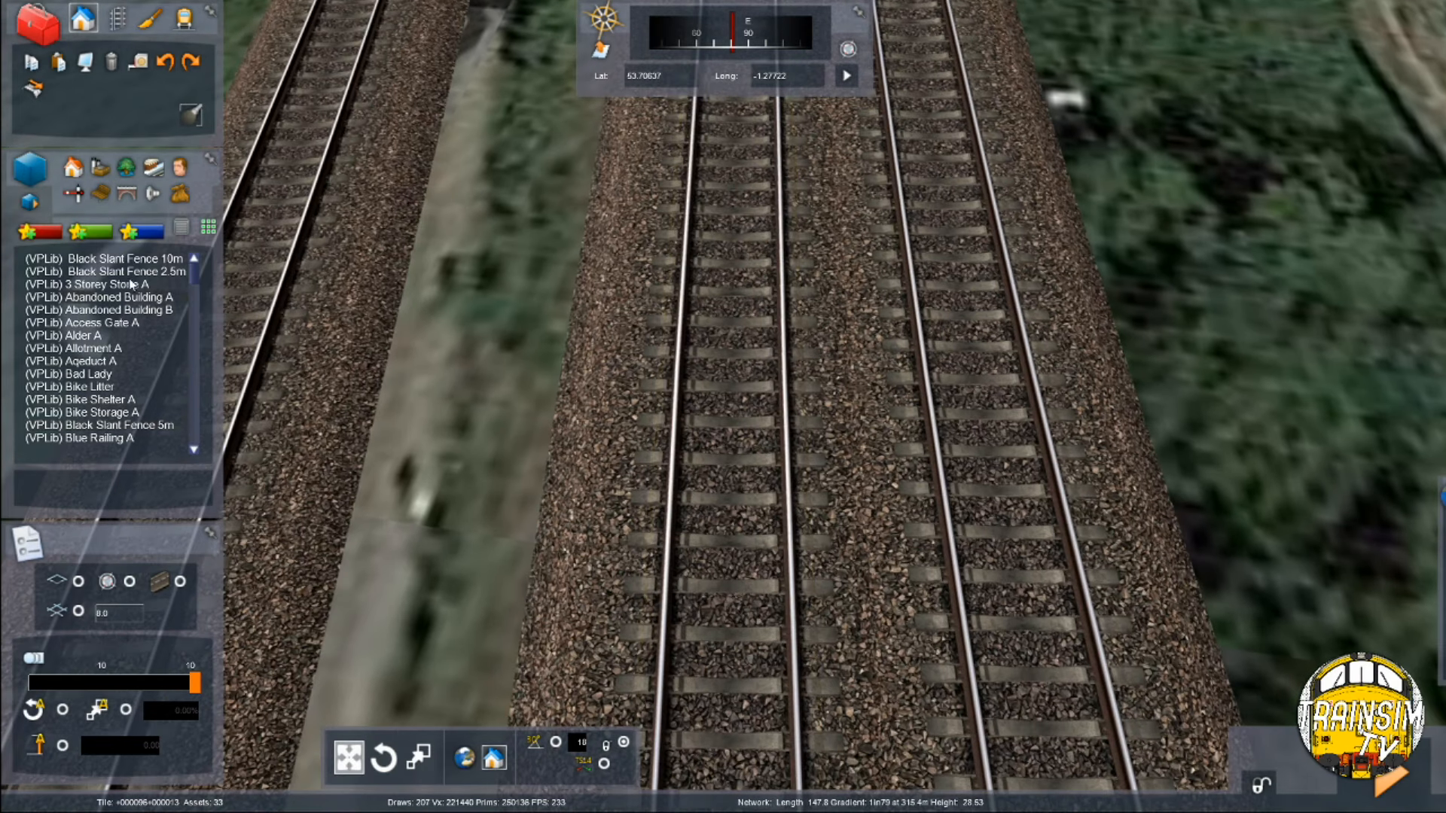
Place a JTMS L4A 0T Auto signal in the gap beside the middle track, linked to that track
click(39, 231)
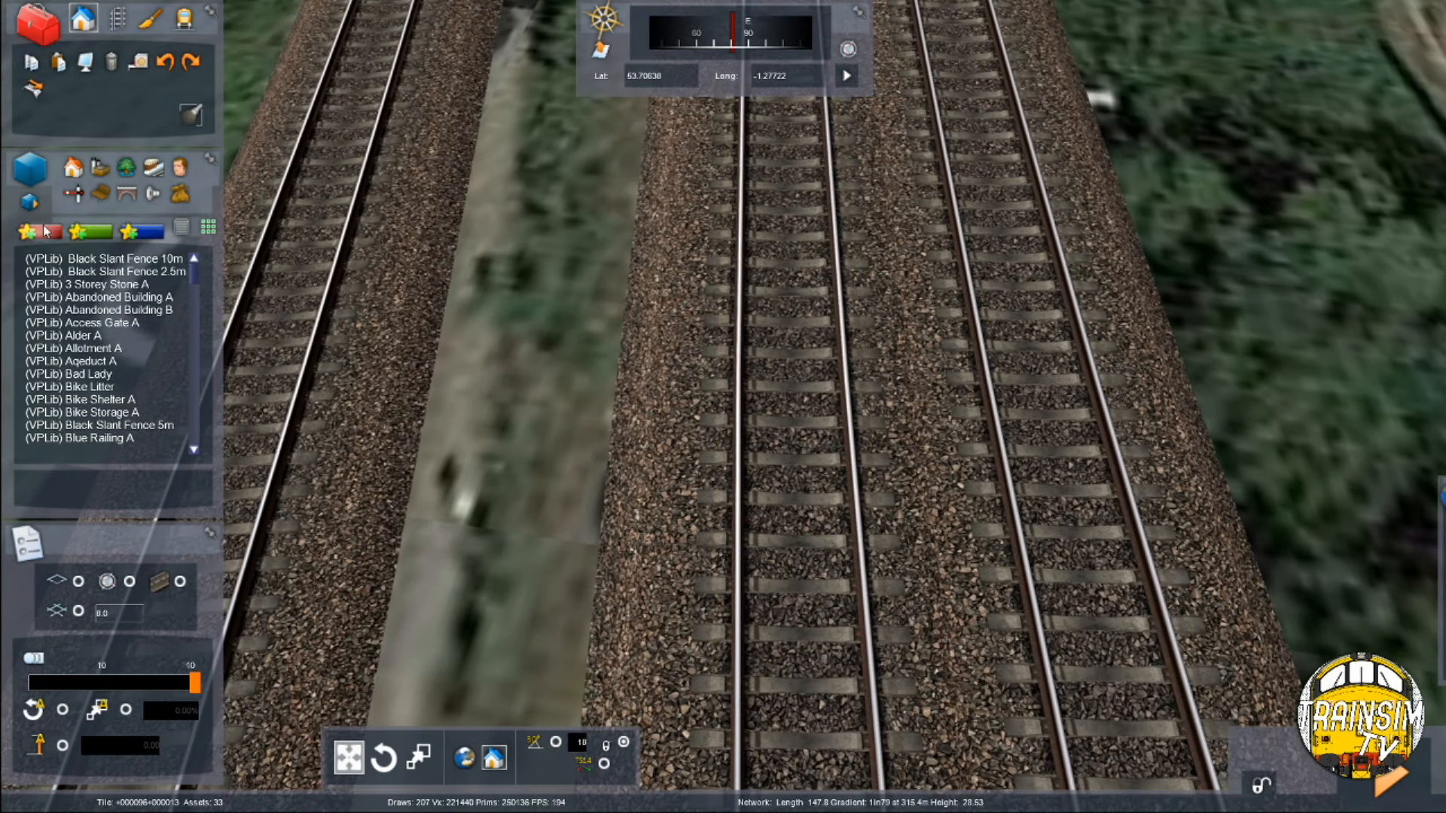
click(73, 194)
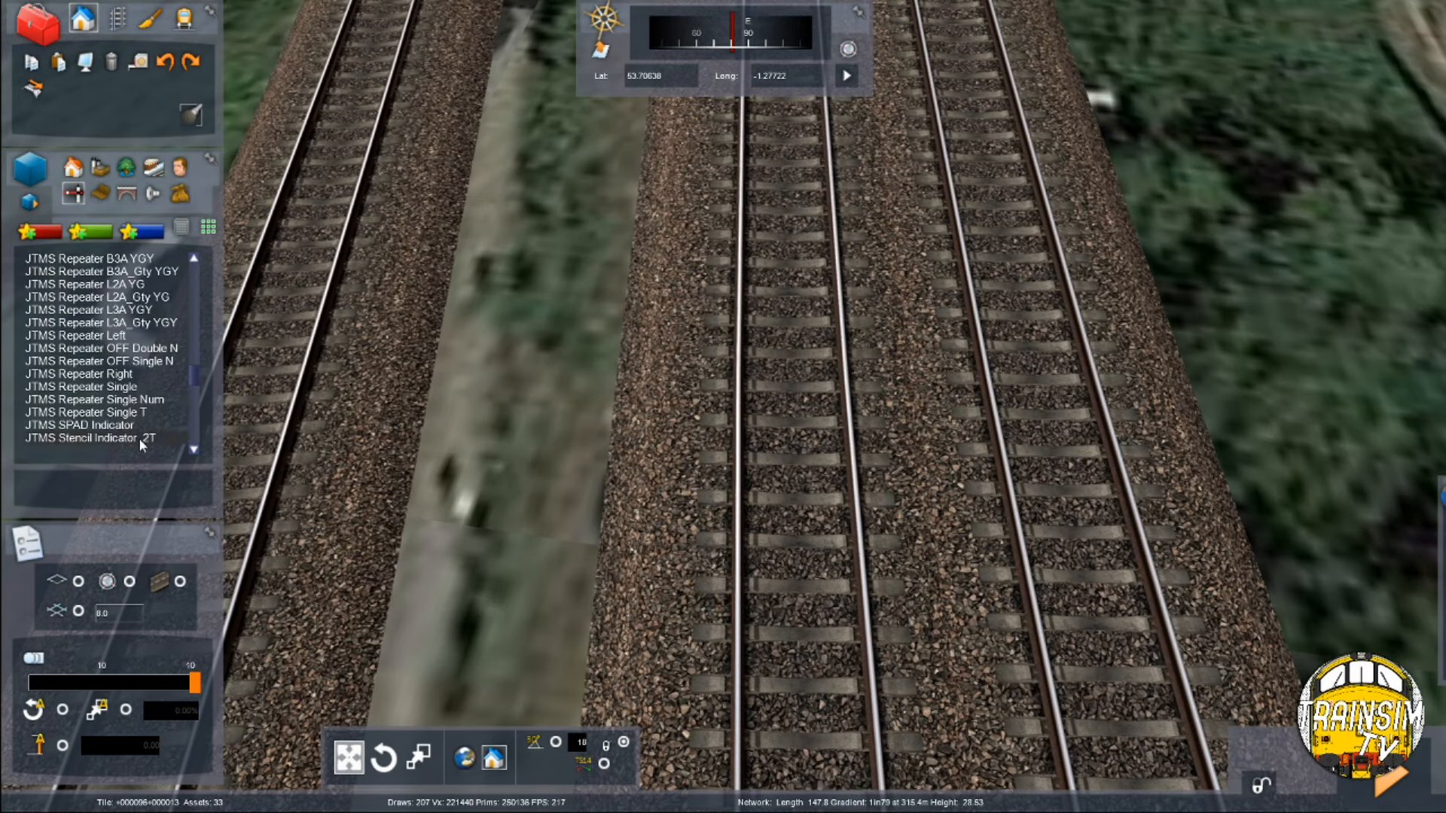
drag(196, 316, 207, 347)
scroll(159, 395, down, 10)
scroll(159, 394, down, 15)
click(84, 310)
drag(800, 476, 618, 480)
key(Left)
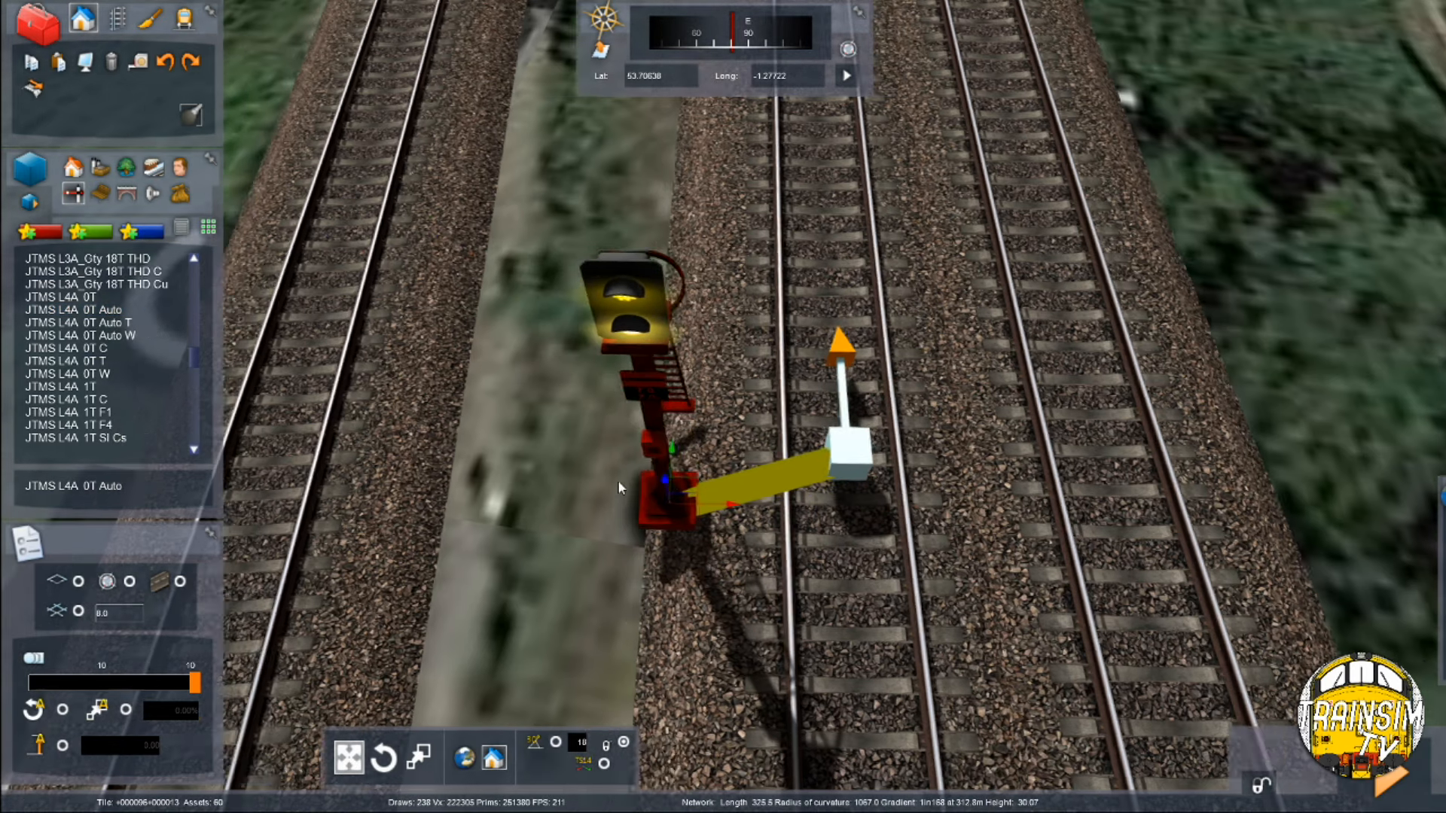
mouse_move(766, 485)
mouse_down()
mouse_move(800, 512)
mouse_move(758, 465)
mouse_up()
Enter the identification prefix FE and number 6378 for the L4A 0T Auto signal
double_click(758, 437)
click(1336, 315)
text(FE)
click(1394, 311)
text(6378)
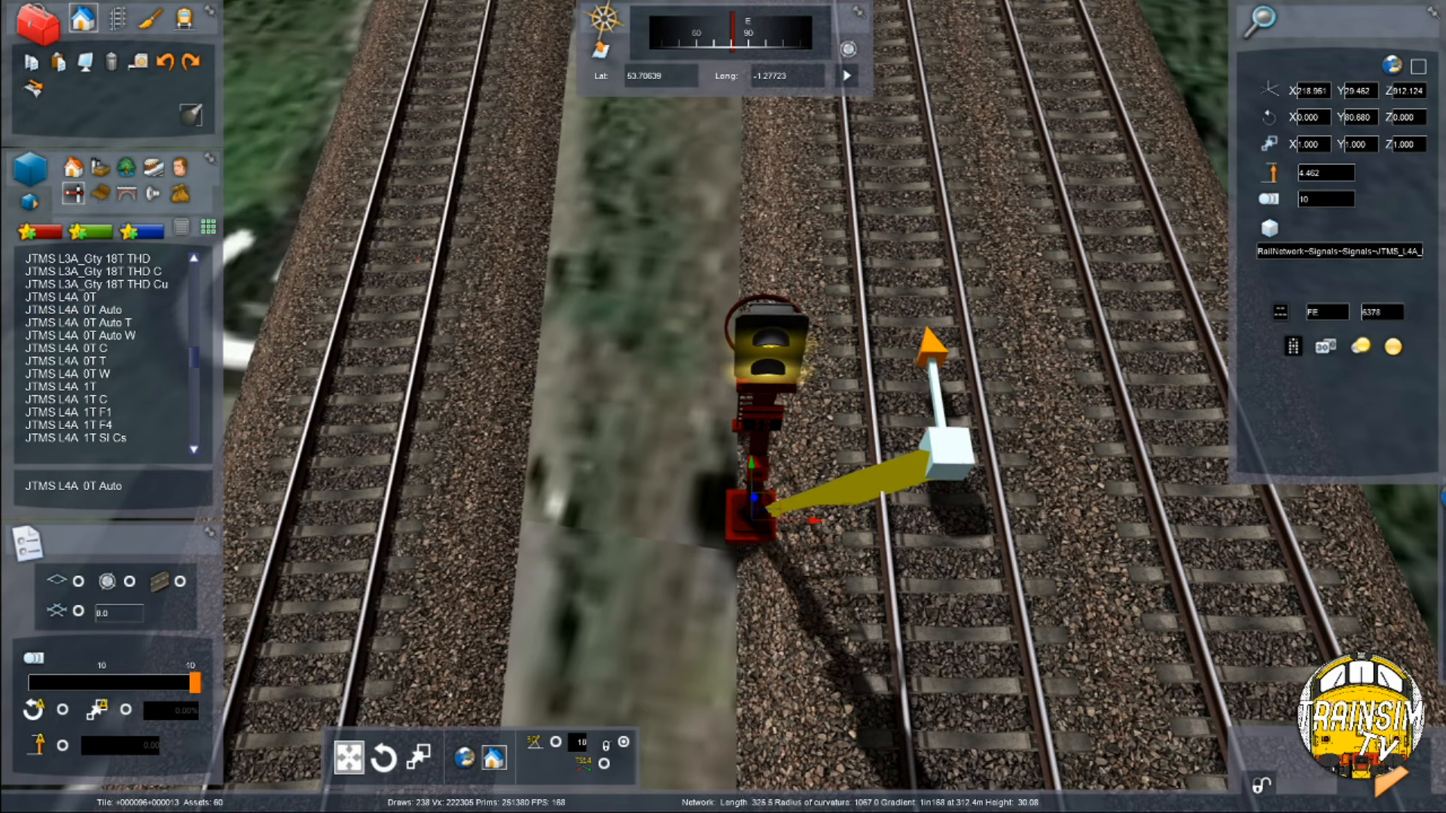
Place a pair of JTMS TPWS TSS grids between the rails at the L4A 0T Auto signal's link
right_drag(772, 509, 979, 509)
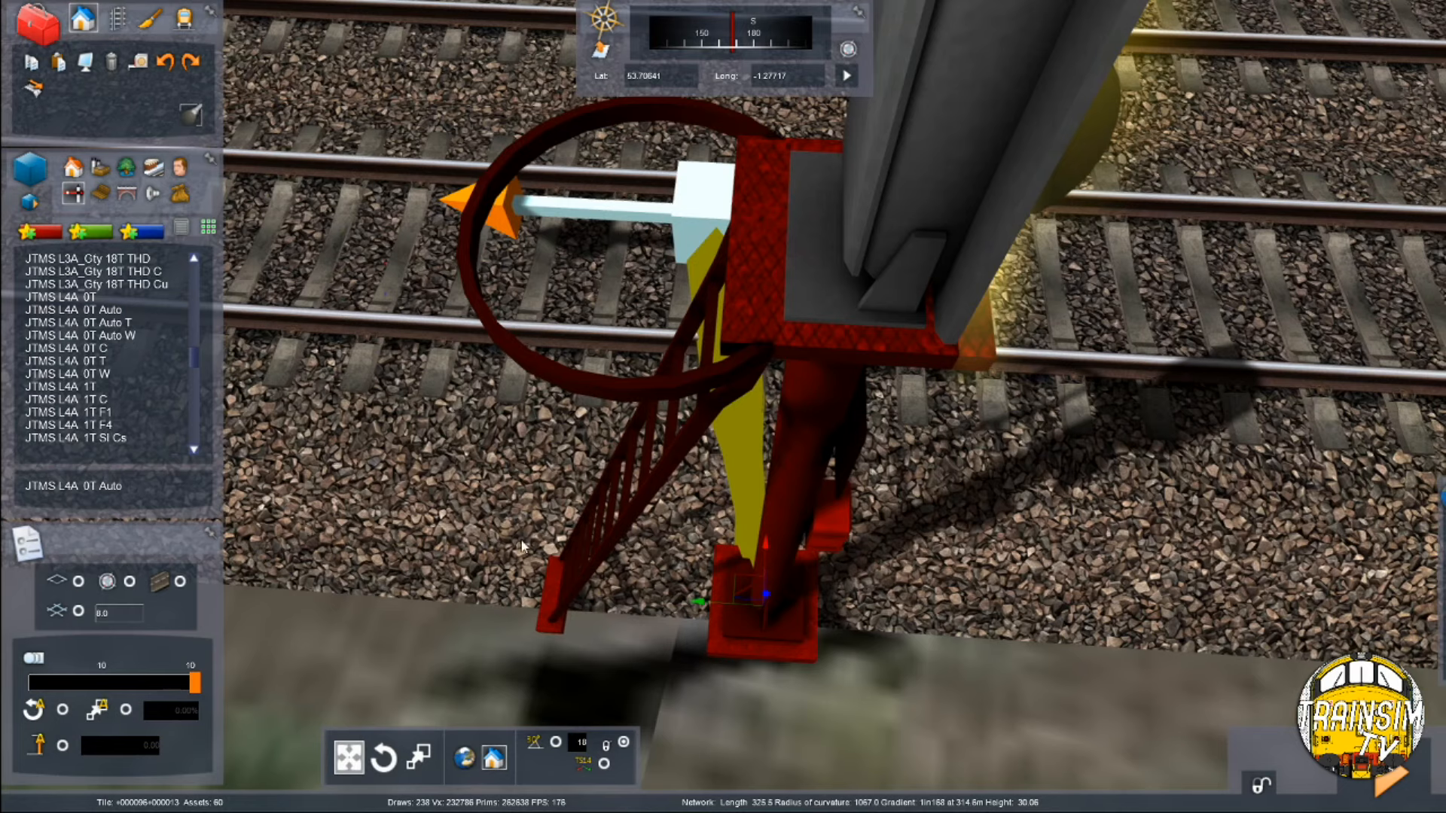
click(41, 233)
click(92, 272)
key(Up)
right_drag(571, 332, 575, 410)
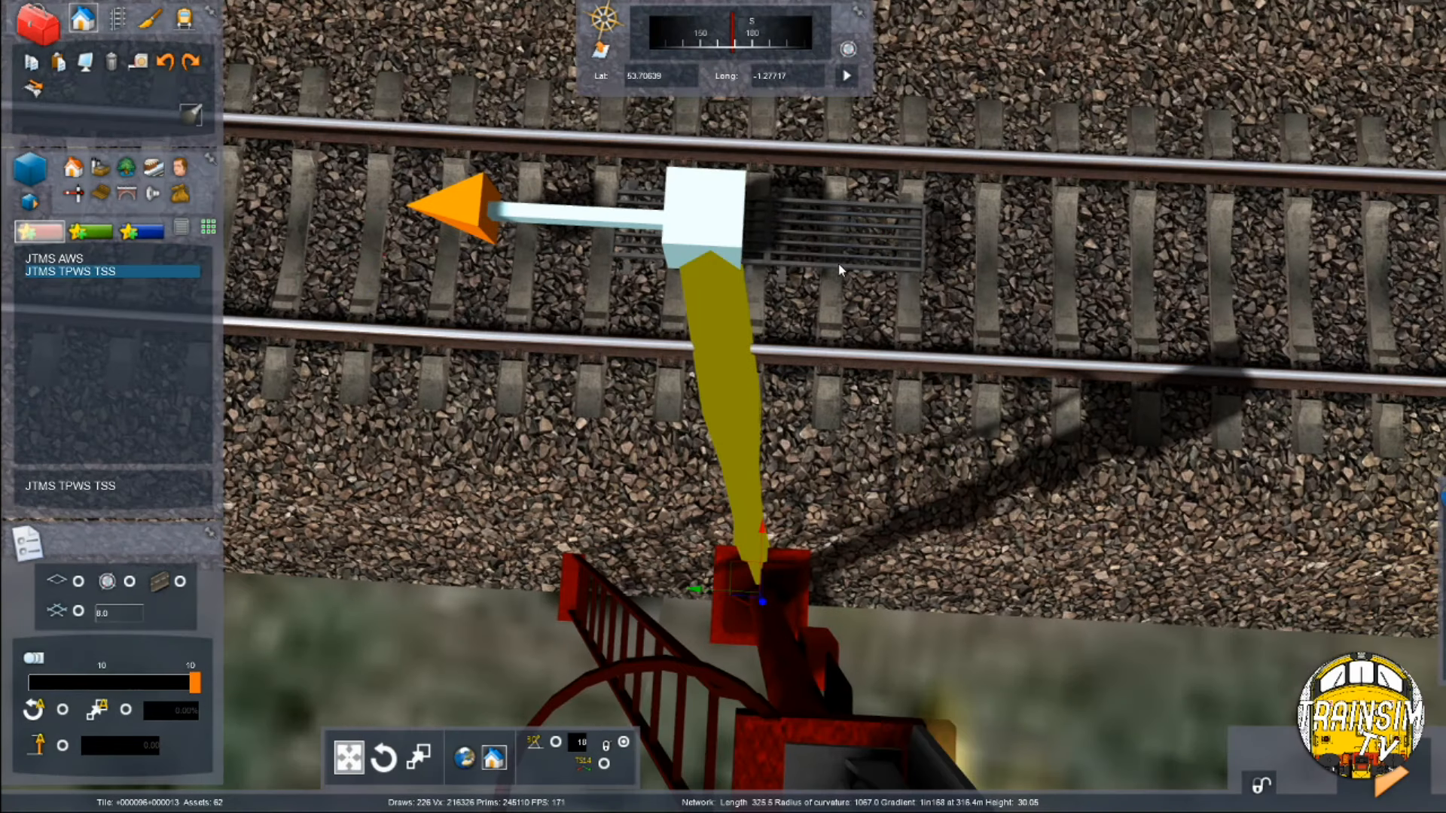
click(838, 265)
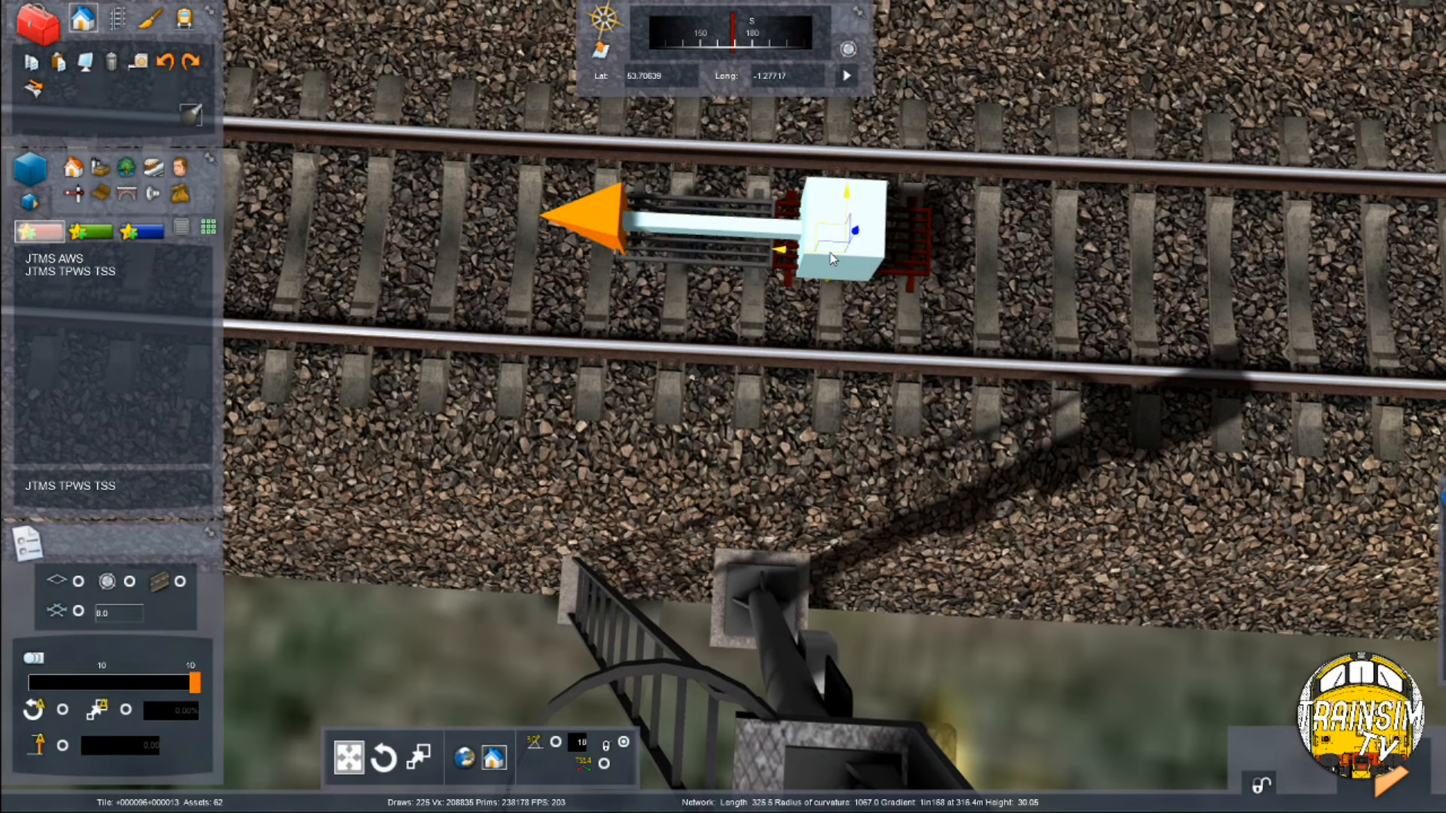
shift+drag(830, 254, 830, 253)
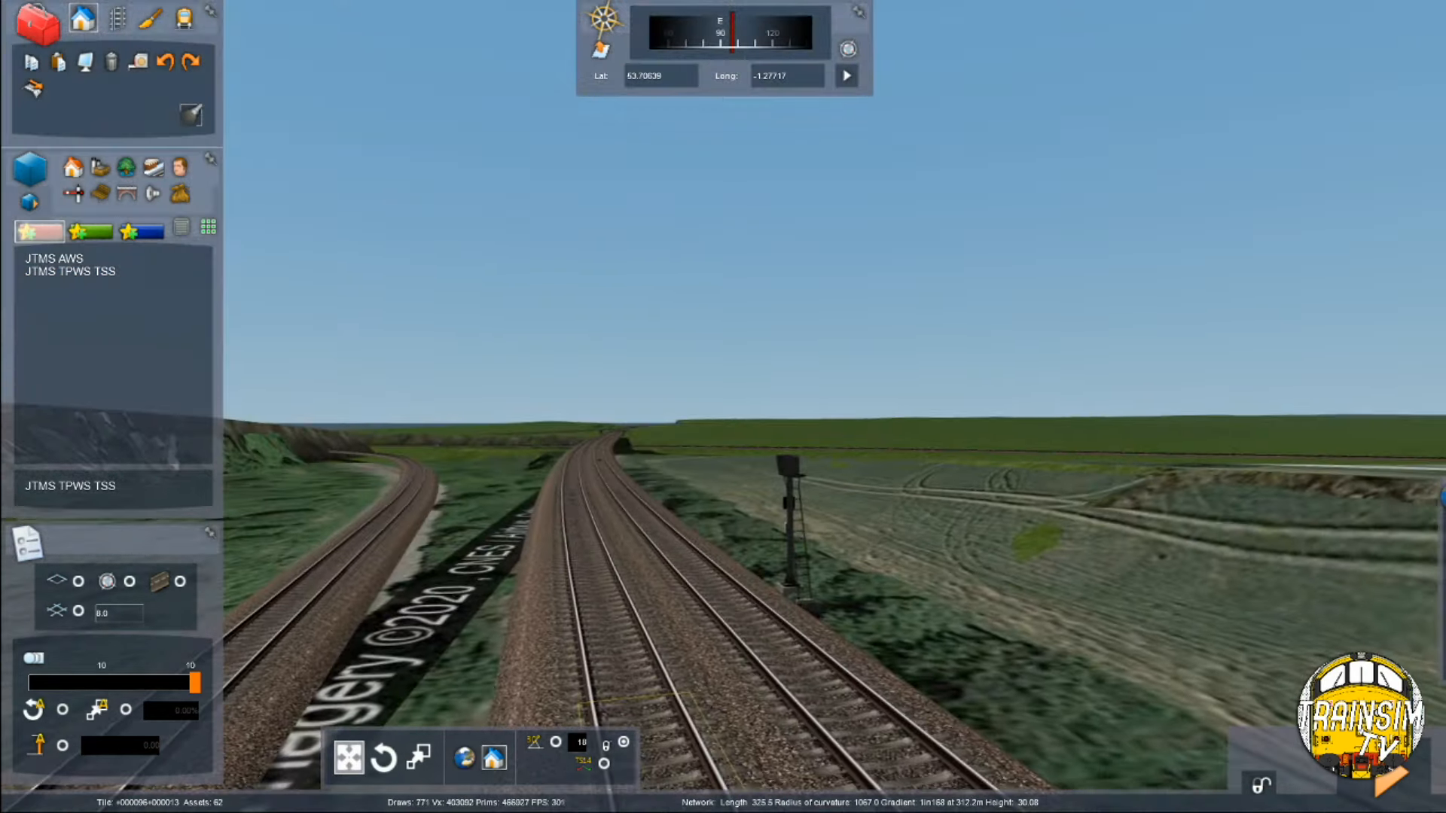
Examine the tracks in both directions from the new signal, including the stretch across the motorway
key(Up)
key(Up)
right_drag(677, 456, 667, 472)
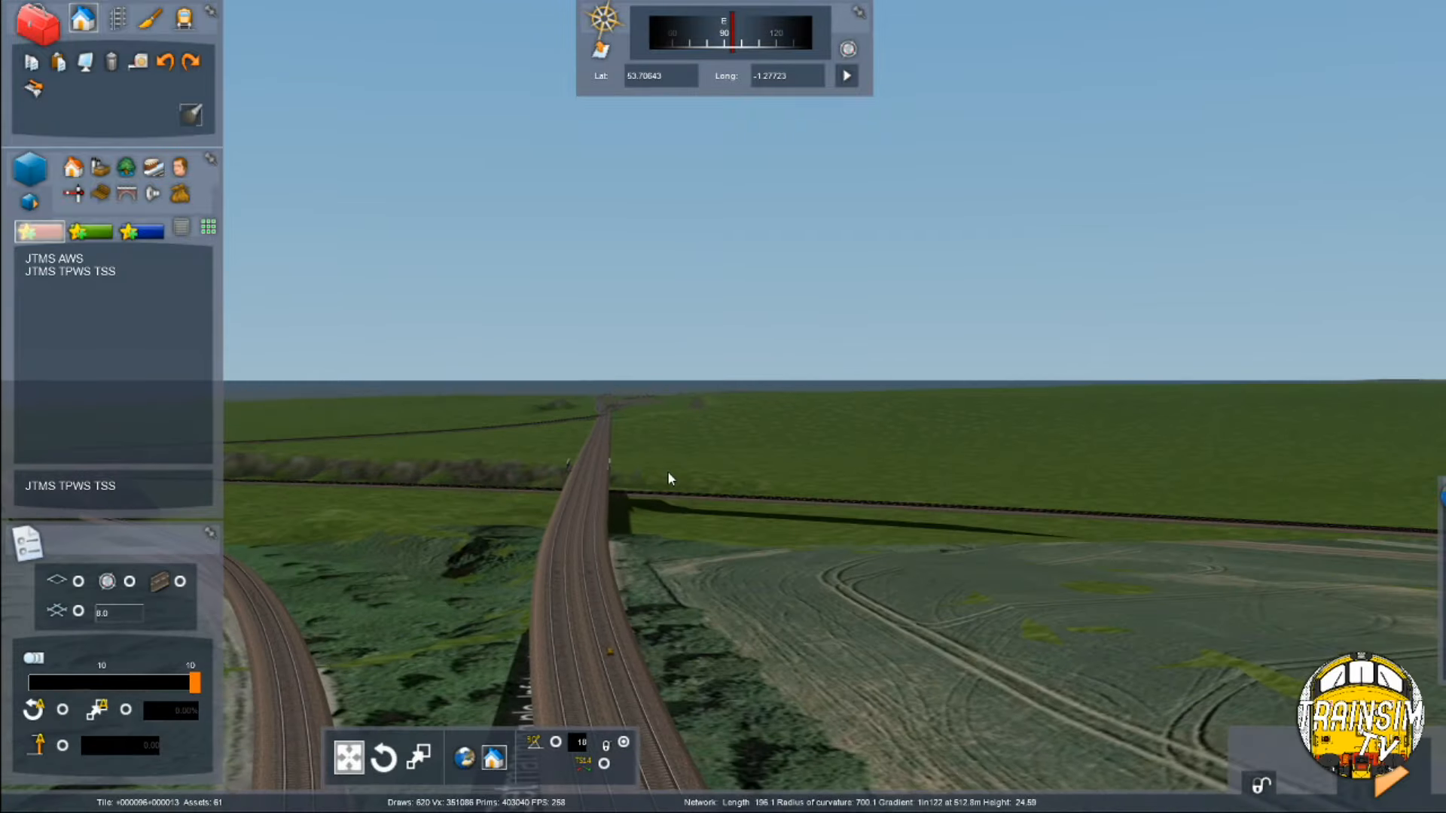
mouse_move(590, 426)
right_down()
mouse_move(611, 434)
mouse_move(592, 412)
right_up()
key(Down)
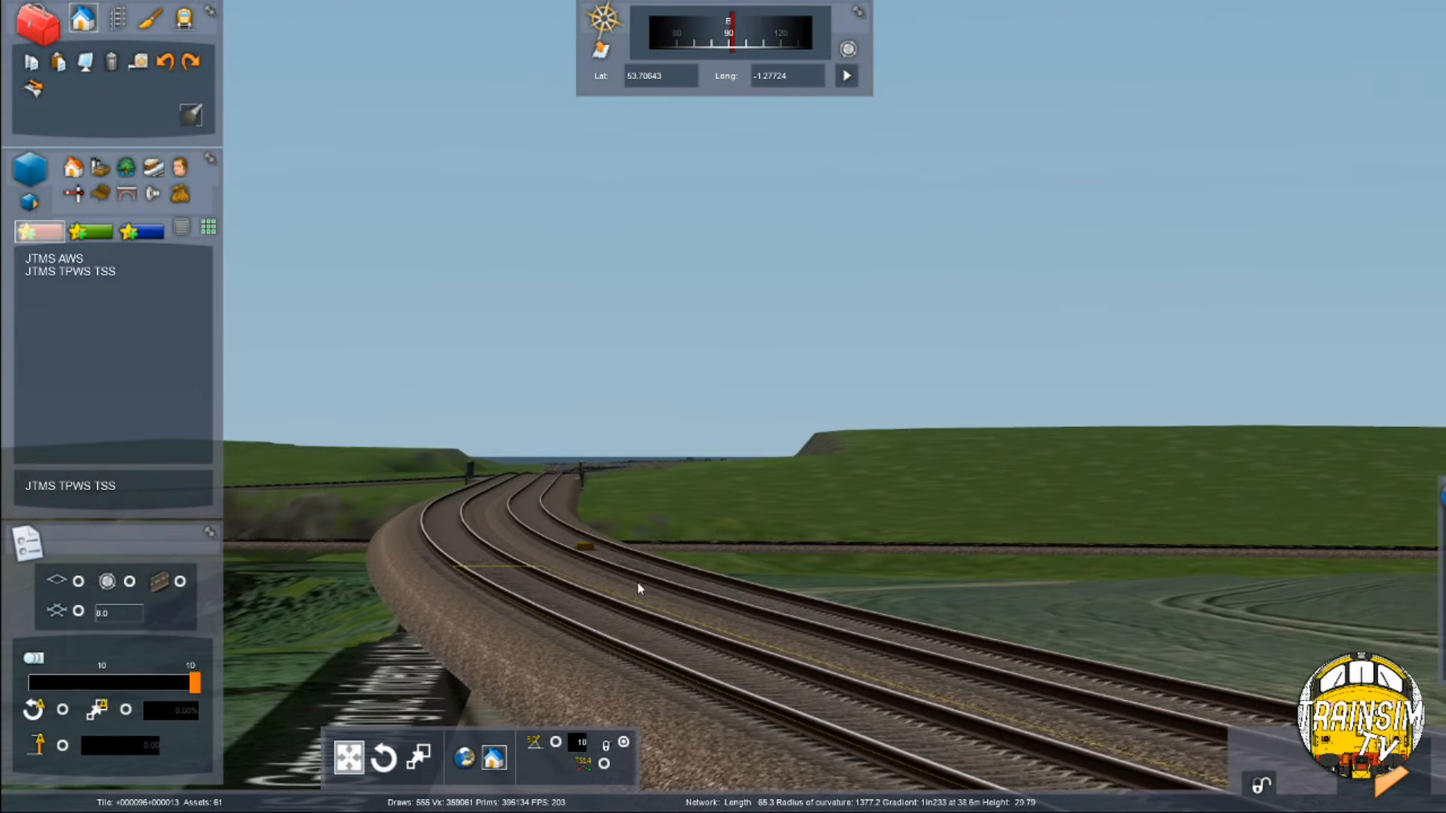
right_drag(638, 581, 1047, 651)
scroll(672, 651, down, 8)
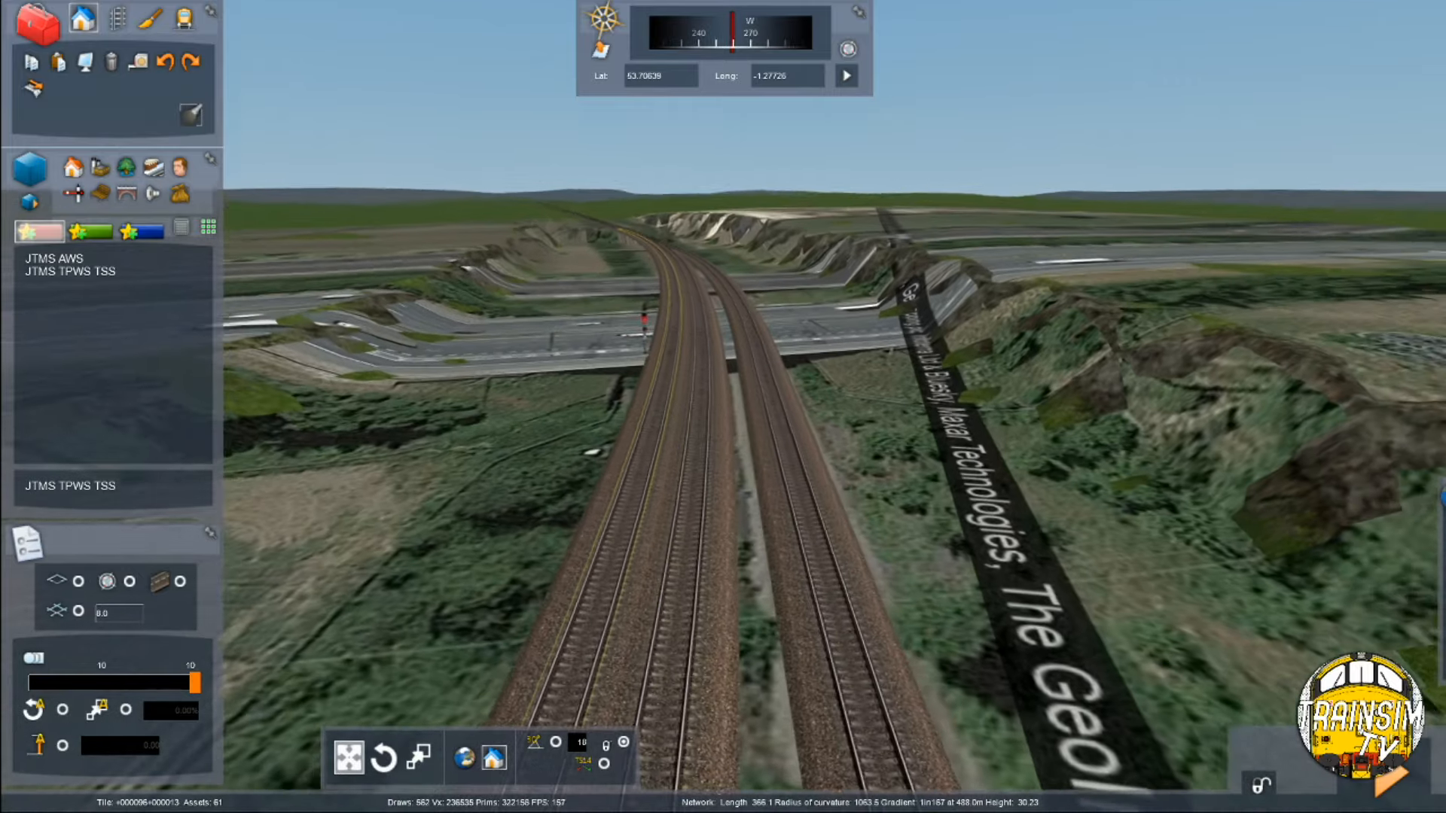
right_drag(592, 449, 591, 543)
right_drag(702, 602, 708, 611)
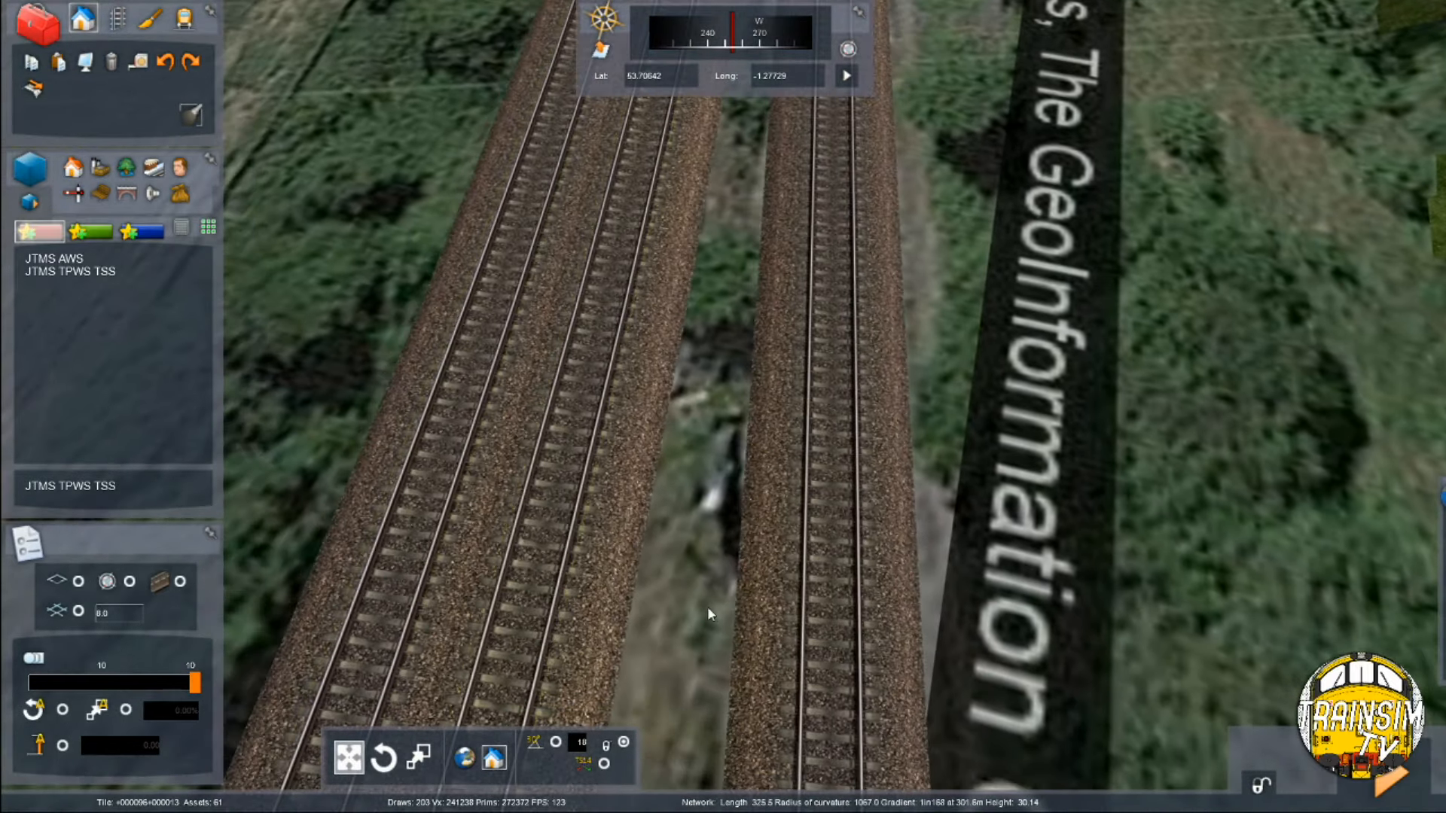
Measure about 179 m along the track from the L4A 0T Auto signal and place a JTMS AWS magnet between the rails there
scroll(708, 611, up, 2)
mouse_move(1441, 572)
mouse_move(1296, 565)
mouse_down()
mouse_move(1308, 566)
mouse_move(1294, 566)
mouse_up()
right_drag(1021, 552, 996, 489)
scroll(994, 486, up, 4)
scroll(994, 482, up, 1)
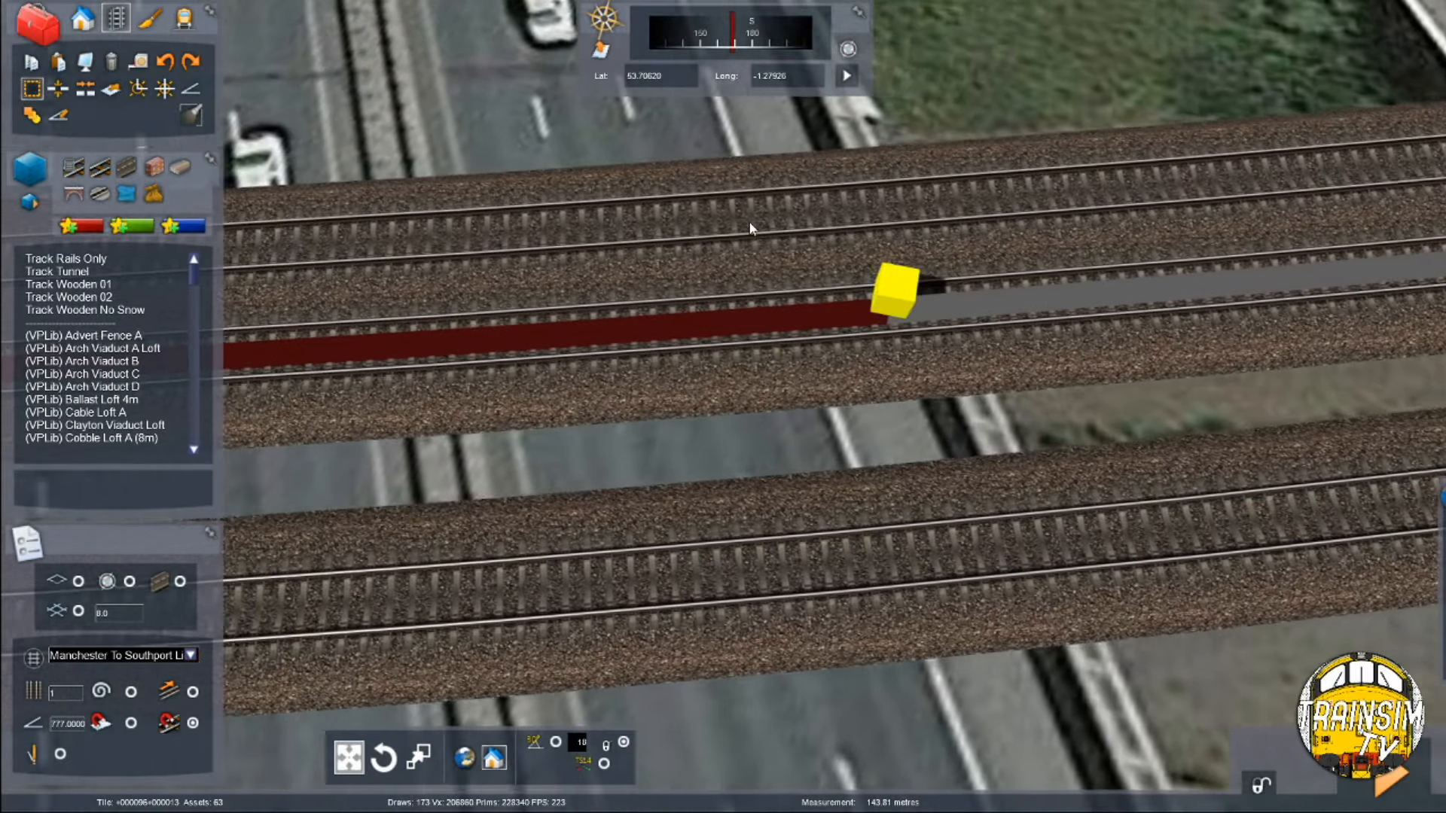
scroll(747, 230, up, 2)
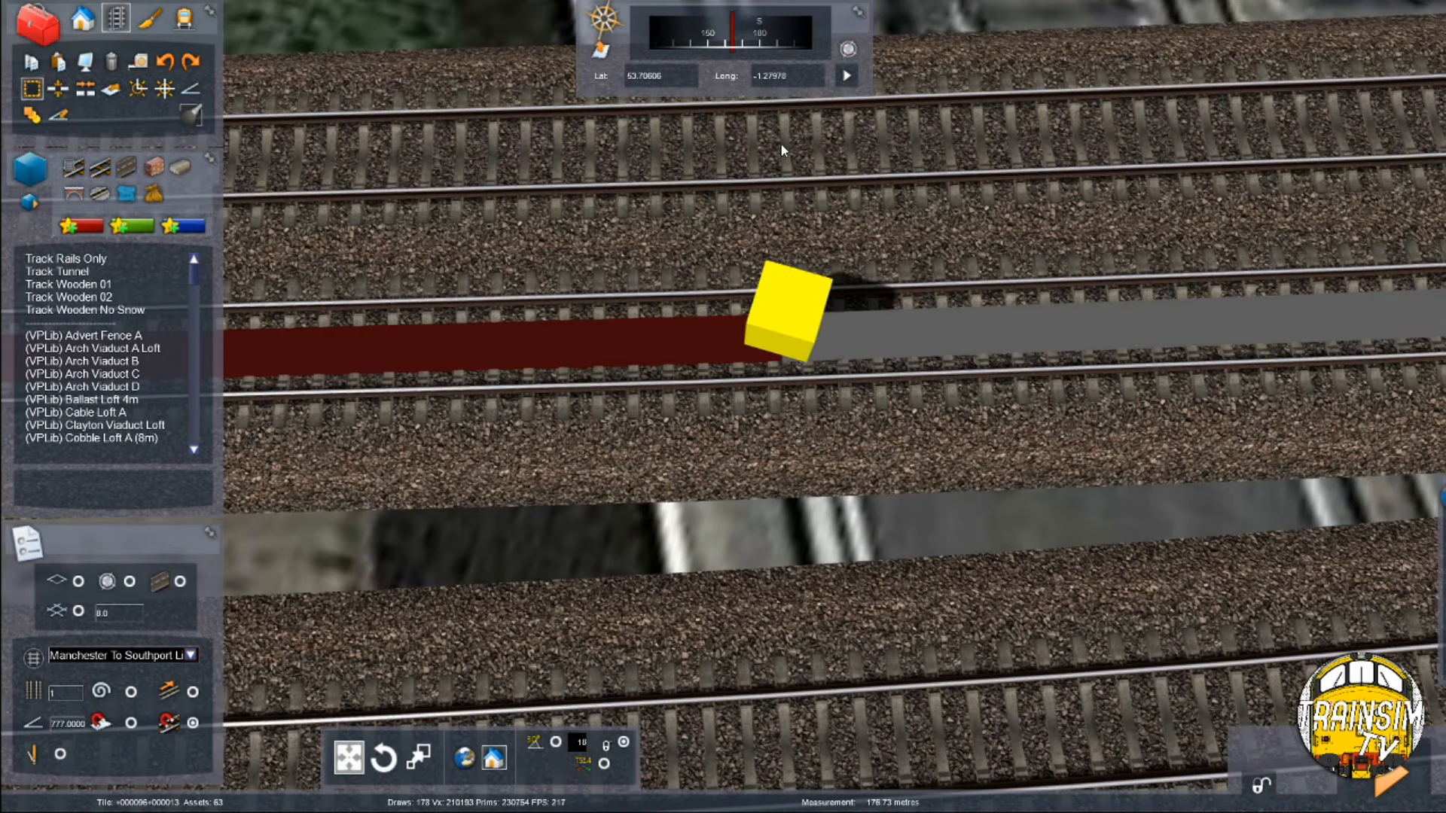
scroll(781, 143, up, 5)
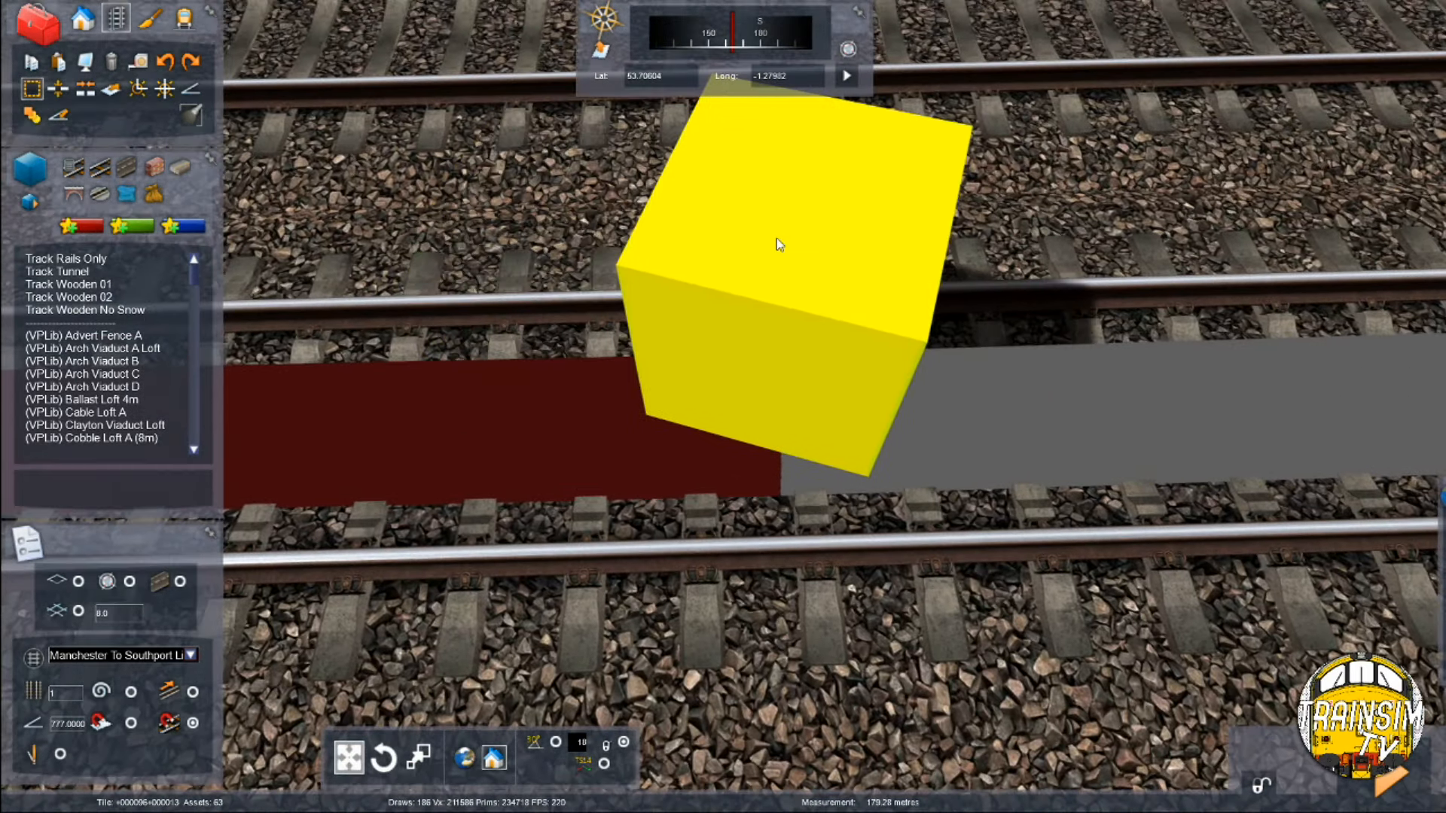
scroll(776, 238, up, 5)
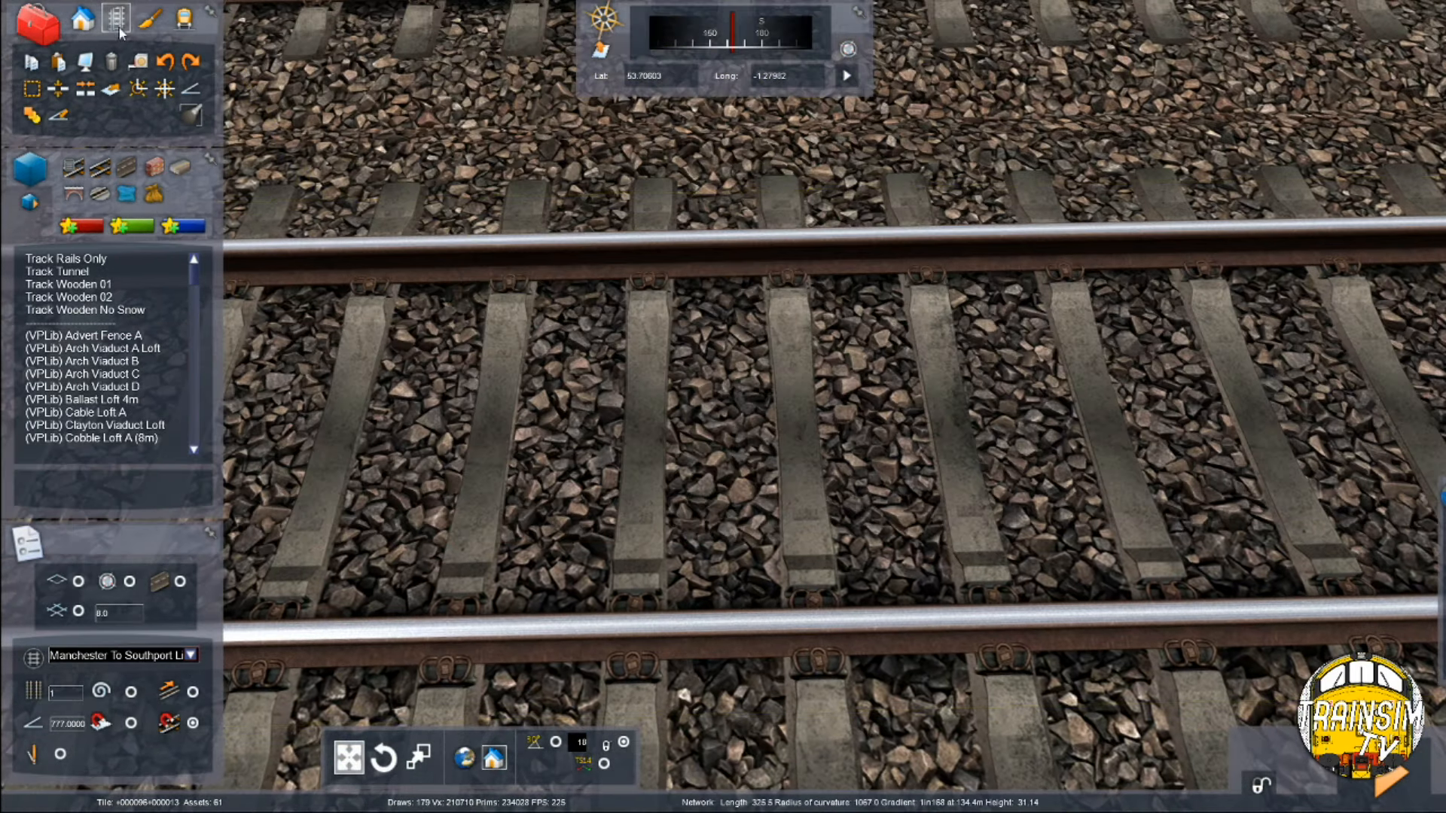
click(83, 18)
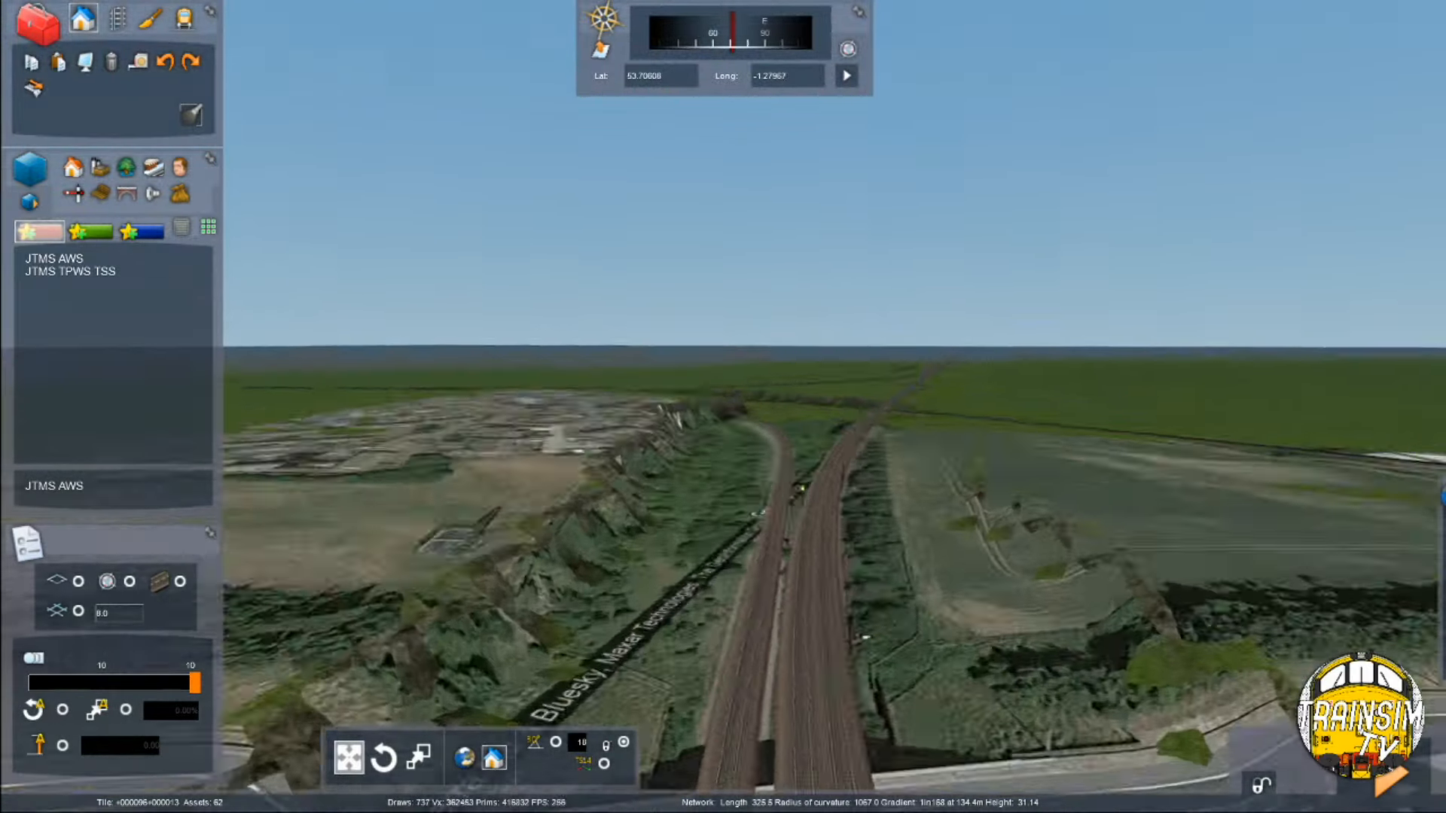
Place a JTMS L4A 1T signal in the gap beside the single track, linked to that track
key(Up)
right_drag(723, 407, 1062, 467)
key(Down)
key(Up)
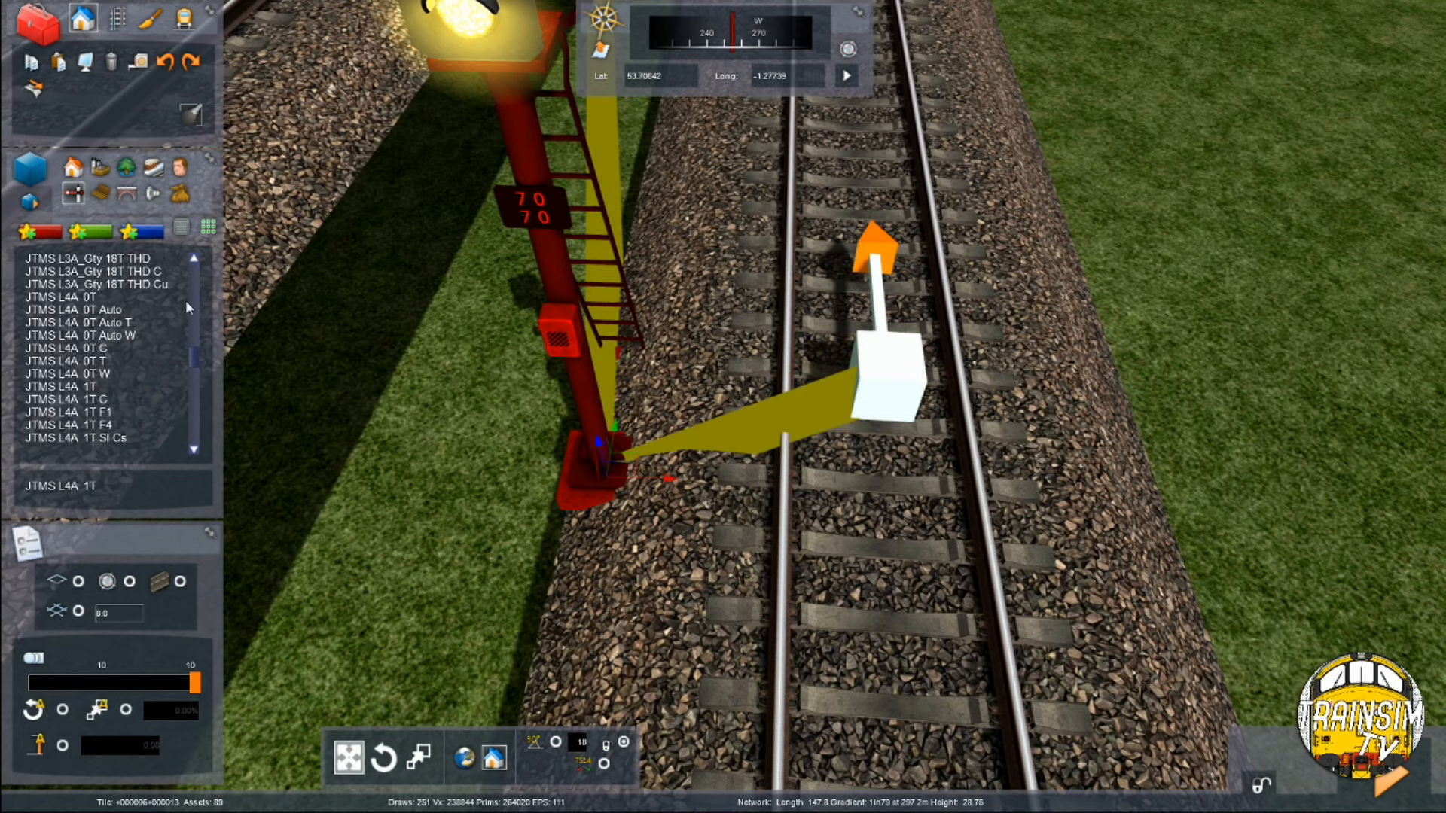
Place a pair of JTMS TPWS TSS grids between the rails at the L4A 1T signal's link
click(39, 232)
click(70, 271)
click(860, 417)
click(860, 418)
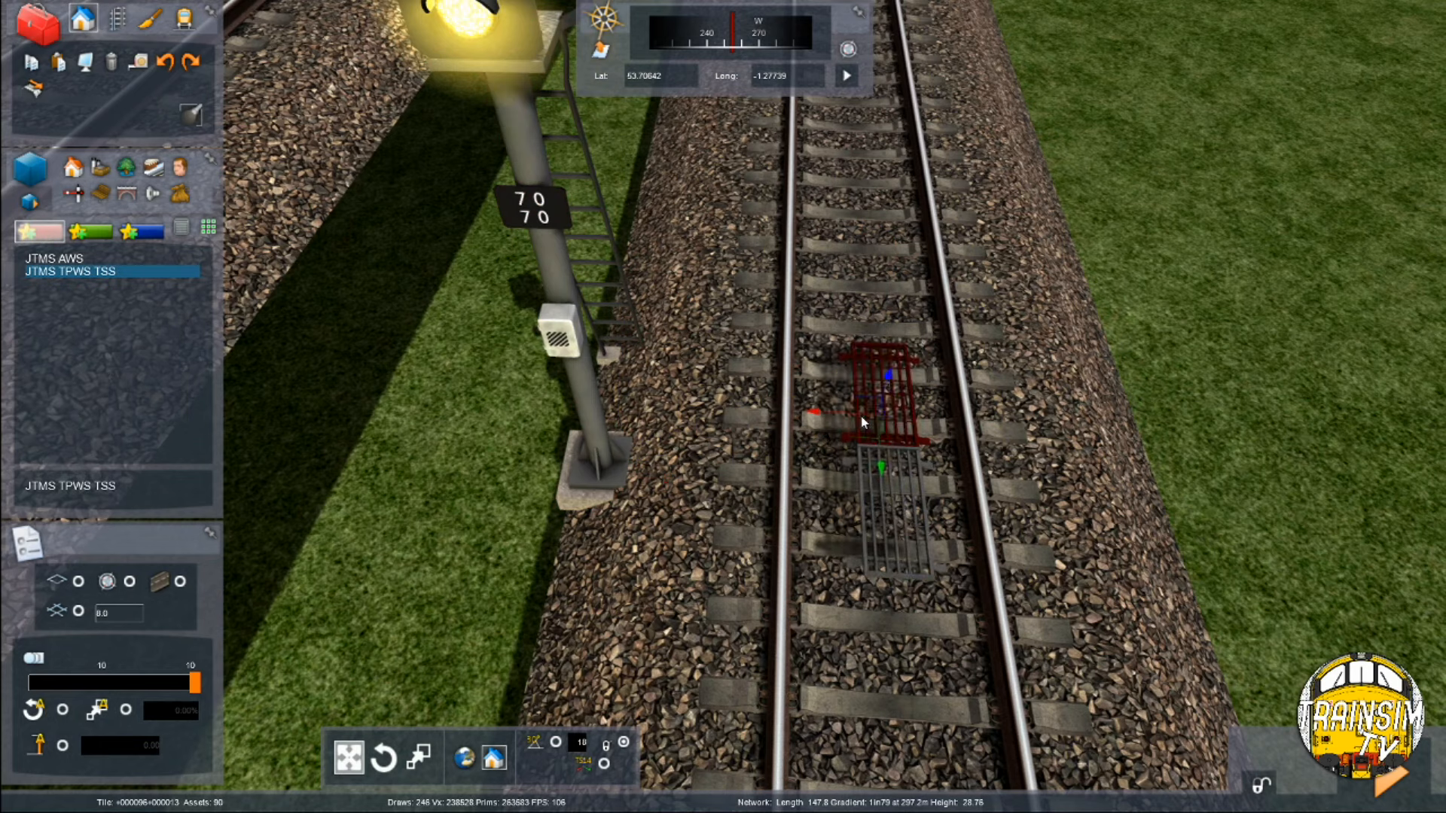
click(860, 452)
drag(850, 408, 843, 431)
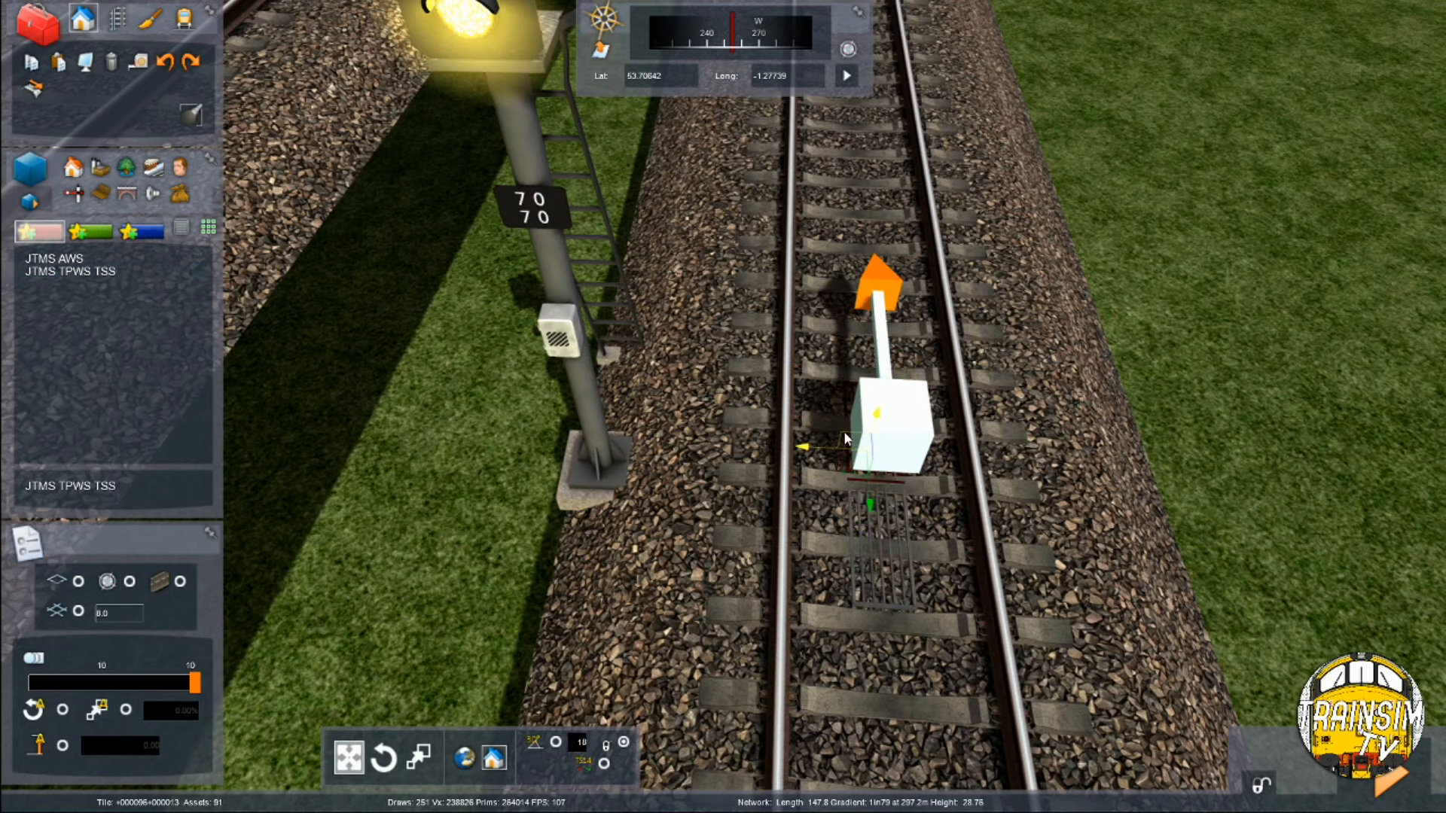
click(721, 512)
Measure along the track from the L4A 1T signal and place a JTMS AWS magnet between the rails
right_drag(721, 512, 243, 96)
click(738, 467)
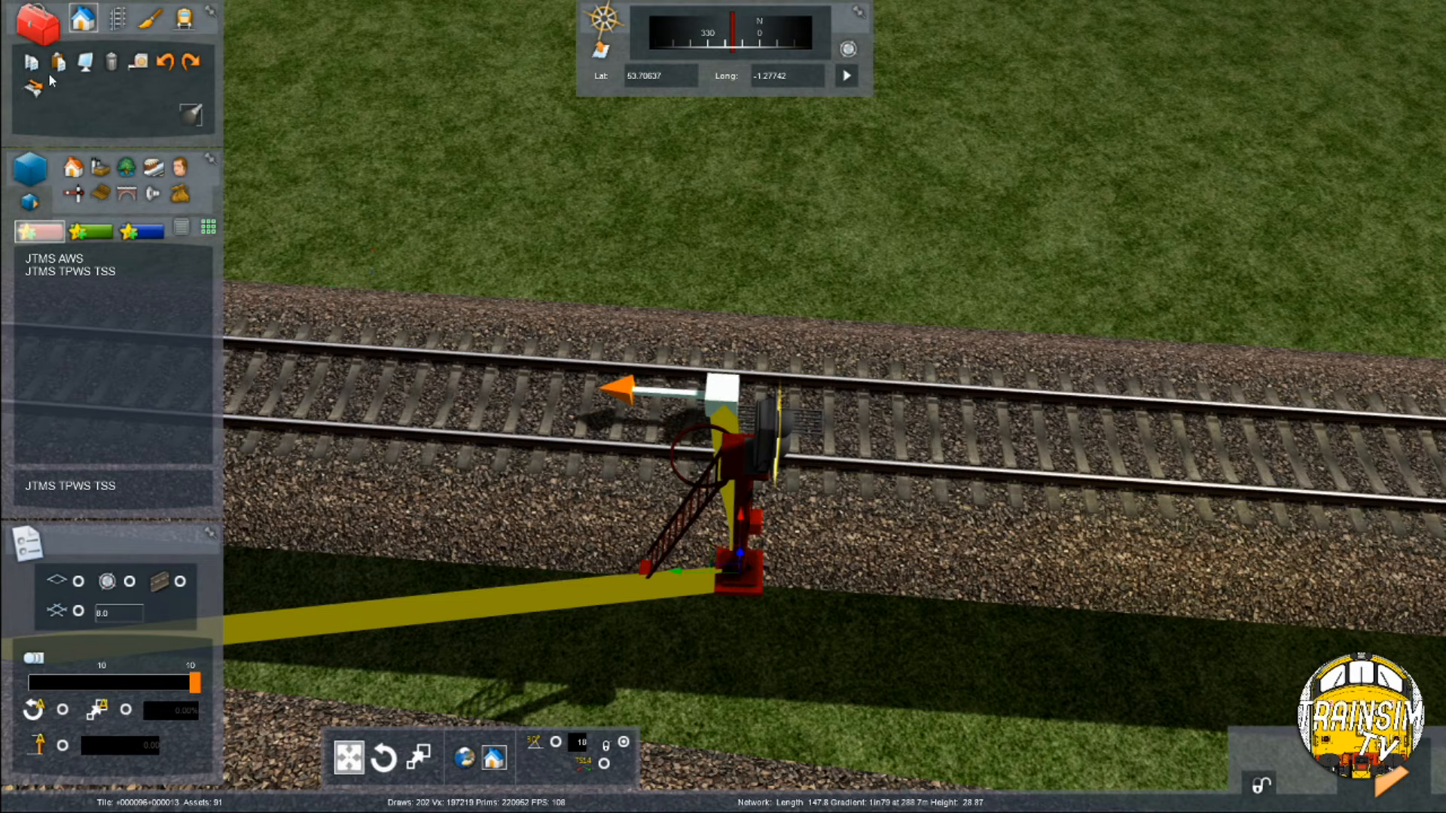
click(117, 16)
drag(778, 369, 833, 400)
key(Right)
right_drag(832, 400, 867, 350)
key(Right)
drag(868, 349, 784, 390)
right_drag(784, 390, 818, 401)
click(395, 742)
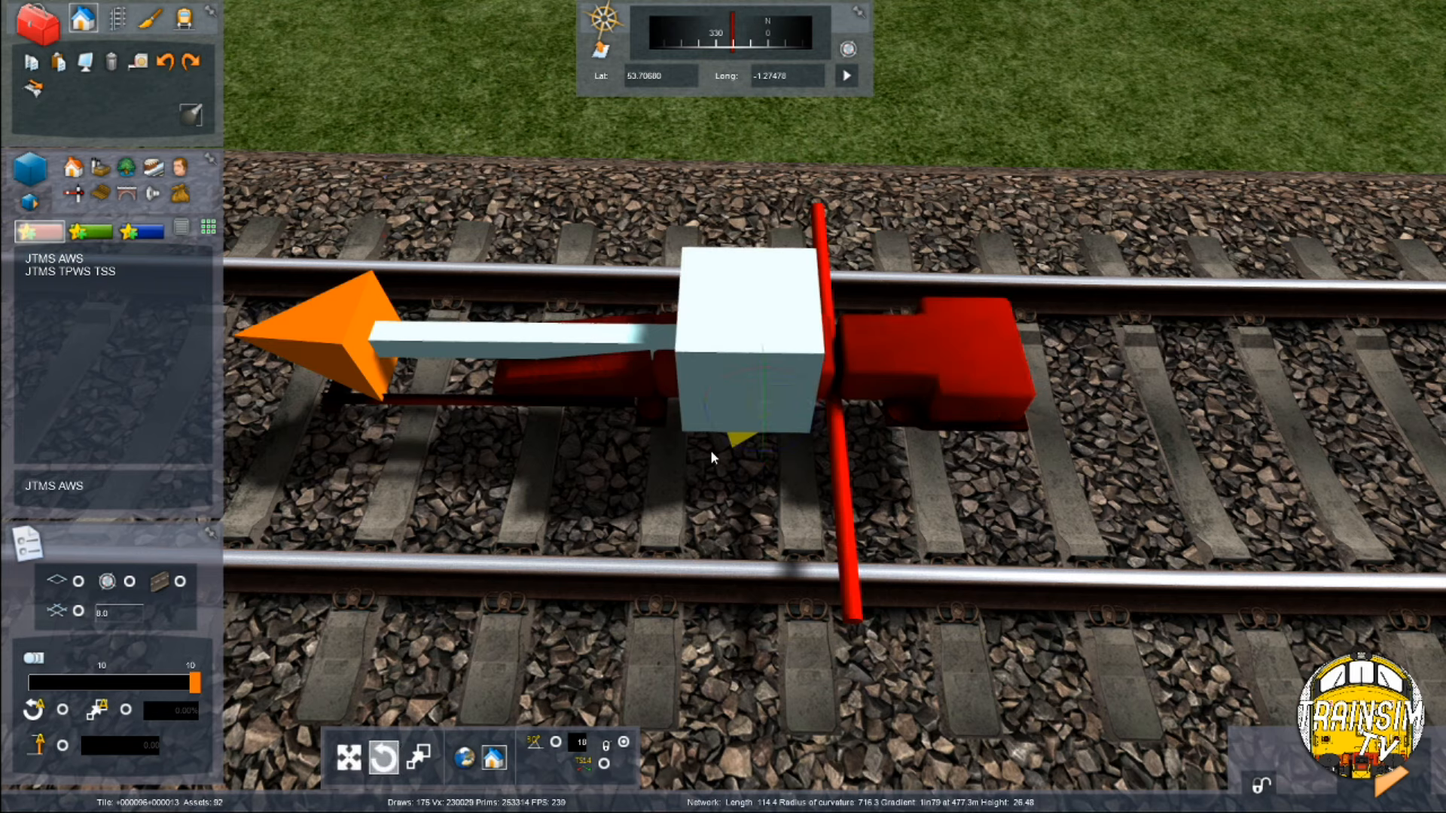
drag(711, 449, 1198, 357)
key(ctrl+z)
Place a JTMS L4A 4T F45 C signal on the outer track on the approach to the large junction
click(1014, 439)
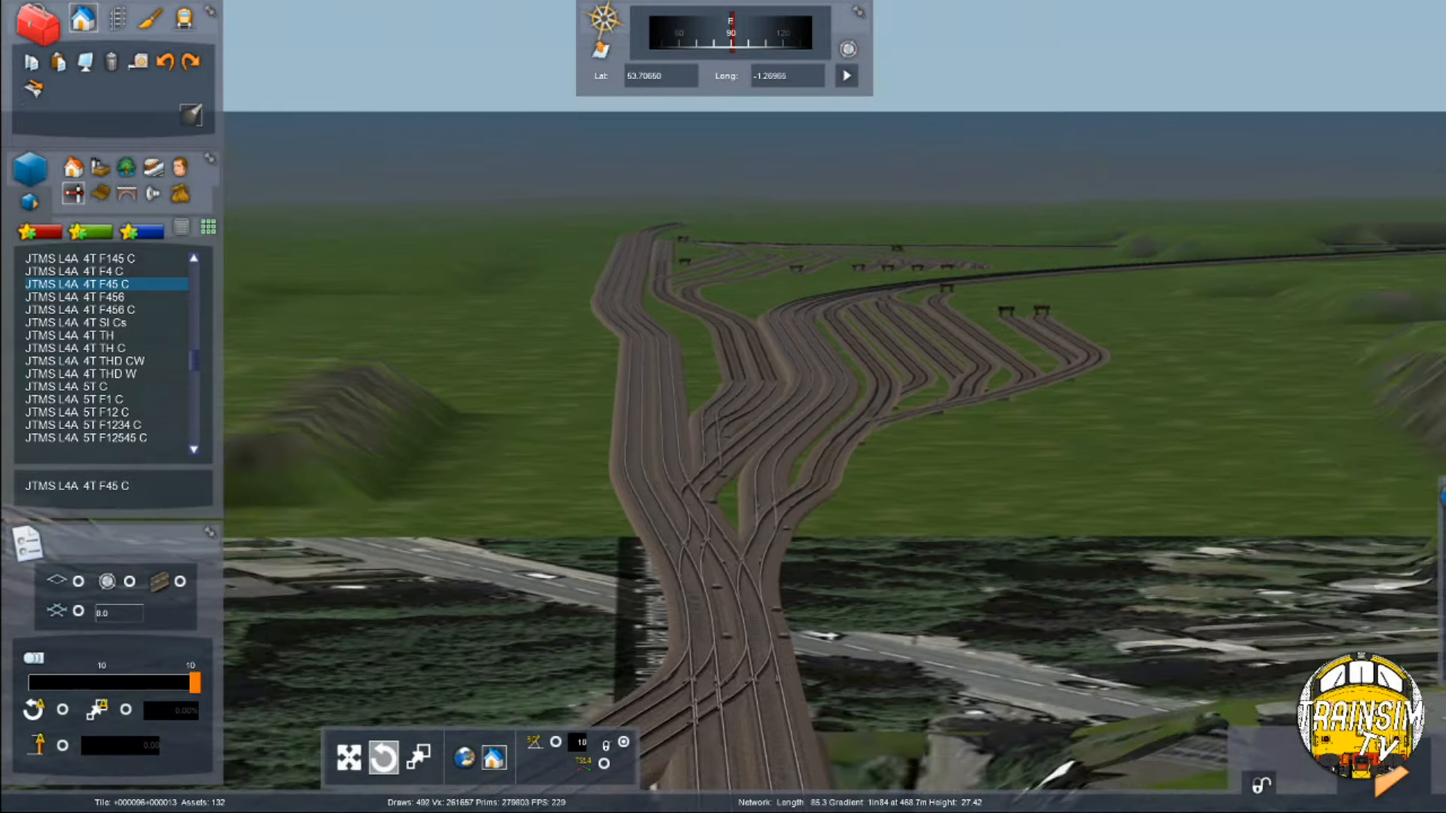
scroll(764, 646, up, 5)
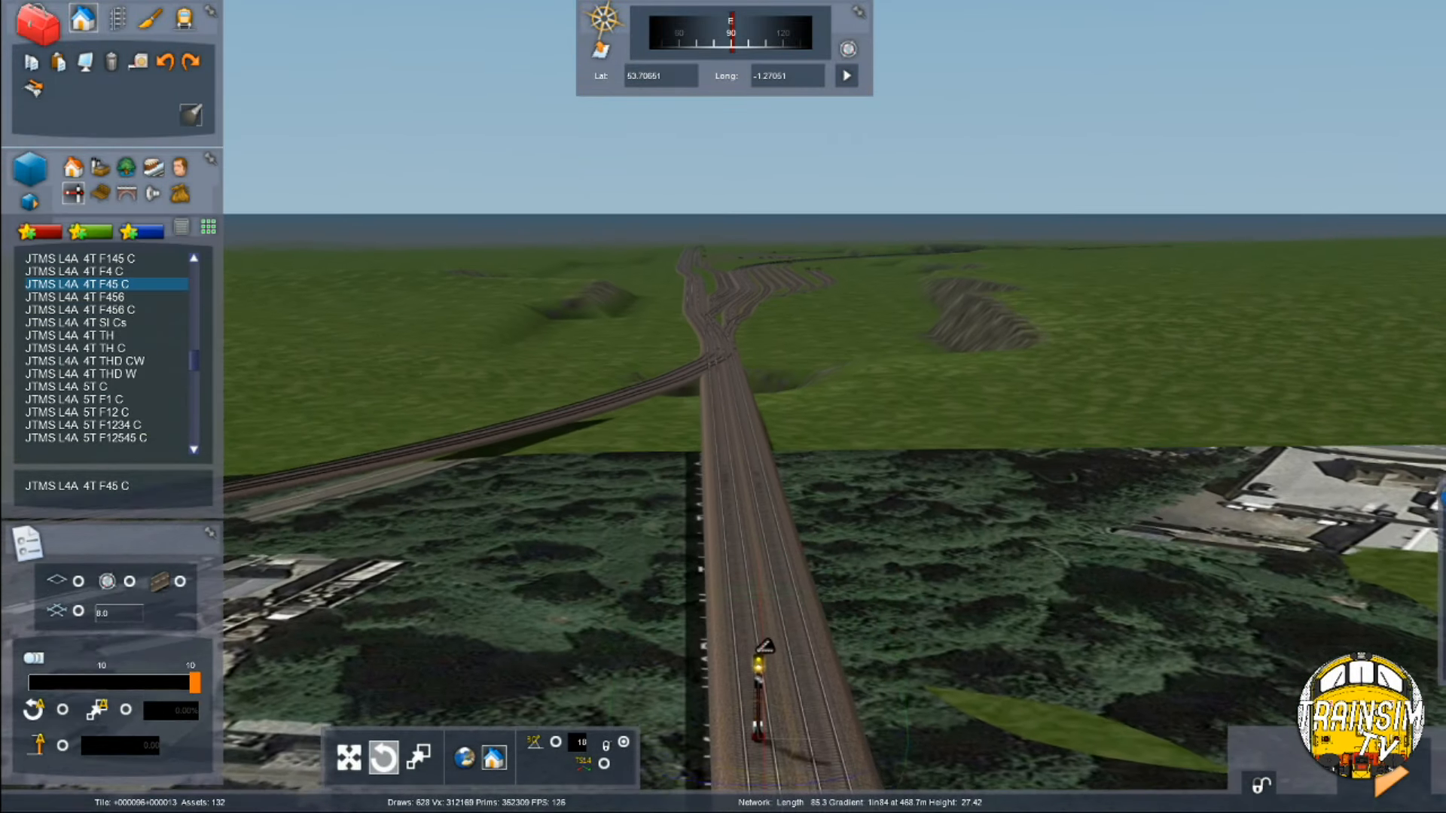
right_drag(847, 603, 847, 561)
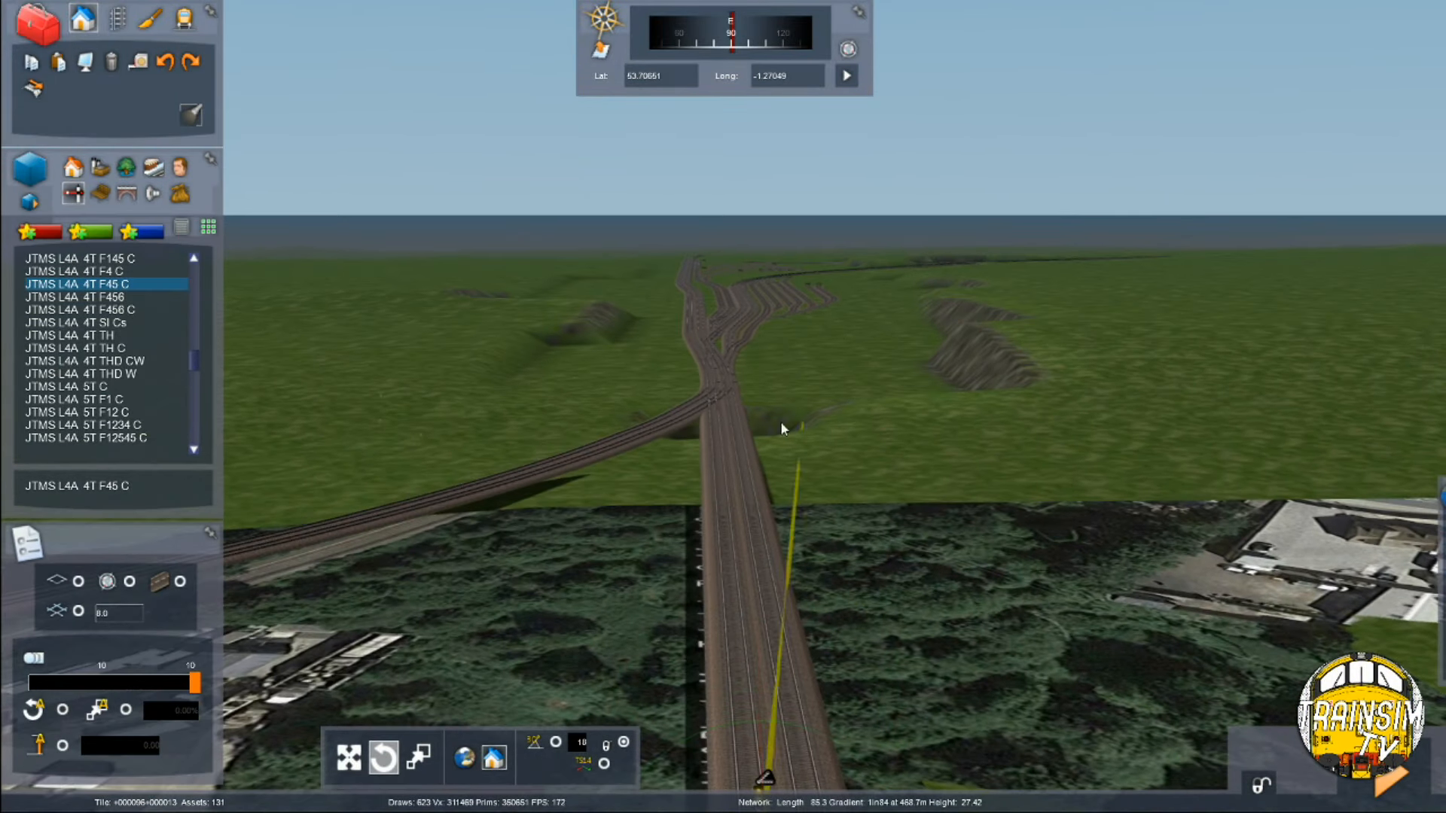
scroll(711, 341, up, 2)
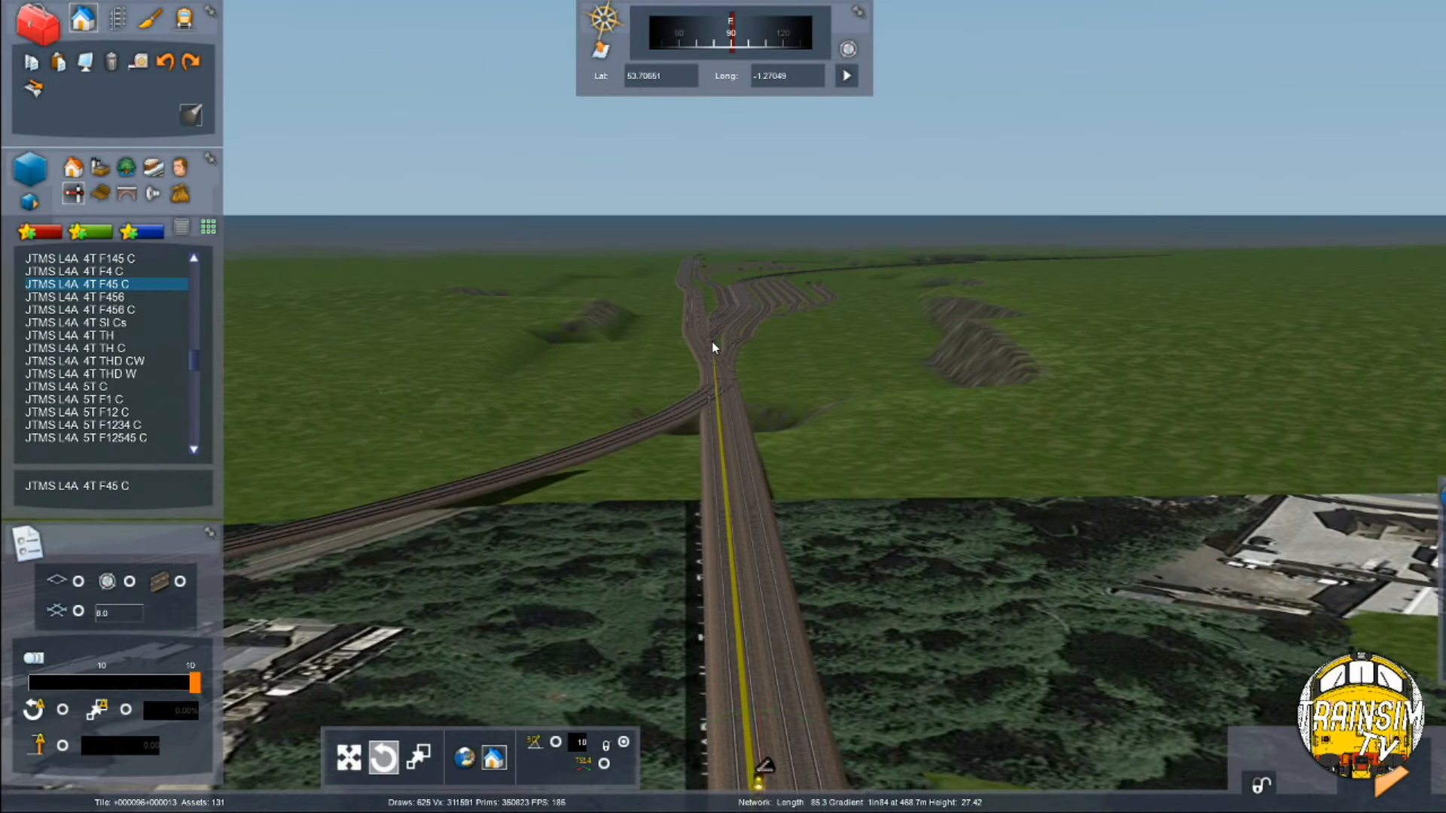
Place the L4A 4T F45 C signal's route links on the diverging tracks beyond the junction
scroll(700, 346, up, 5)
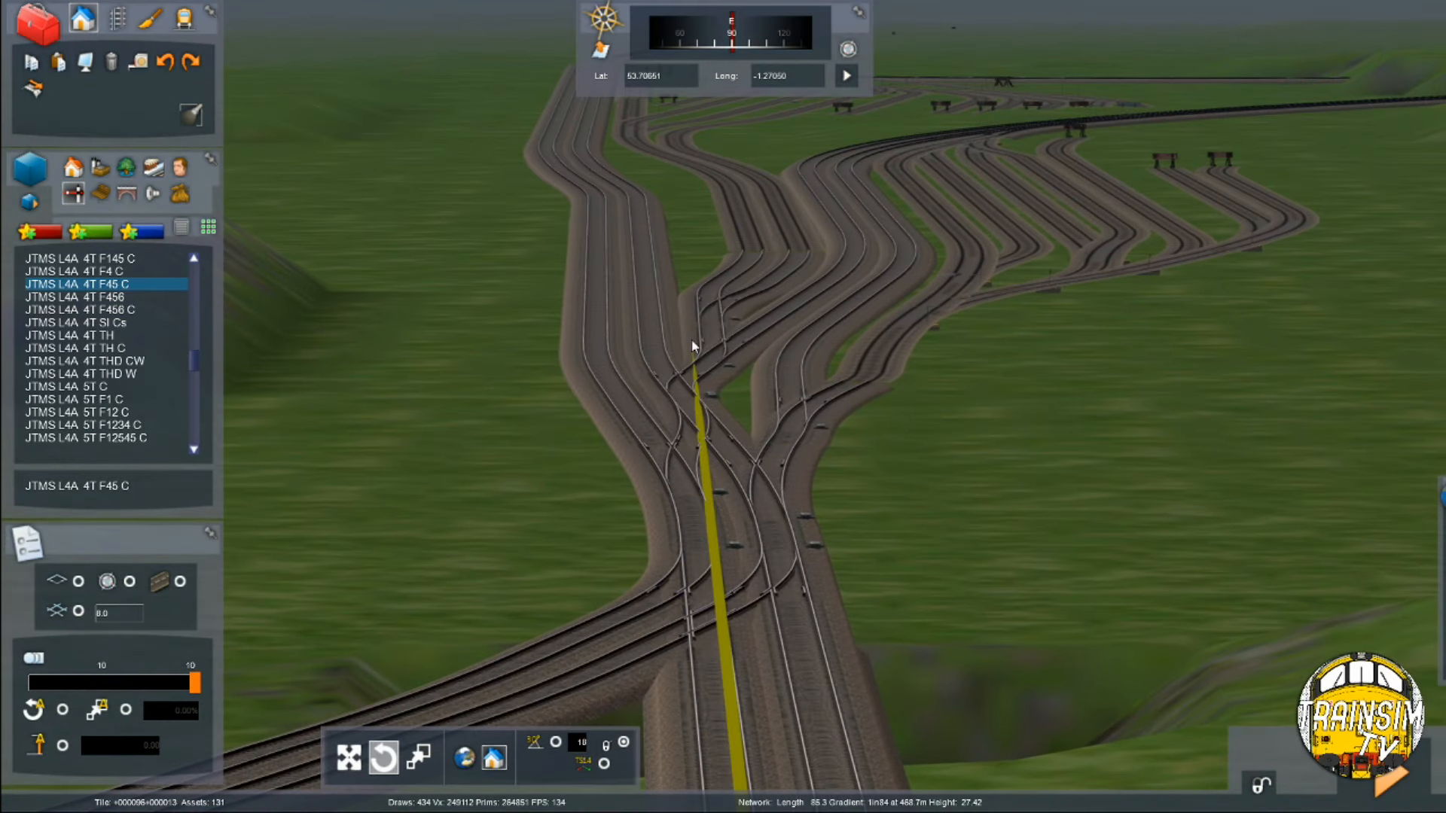
scroll(690, 334, up, 1)
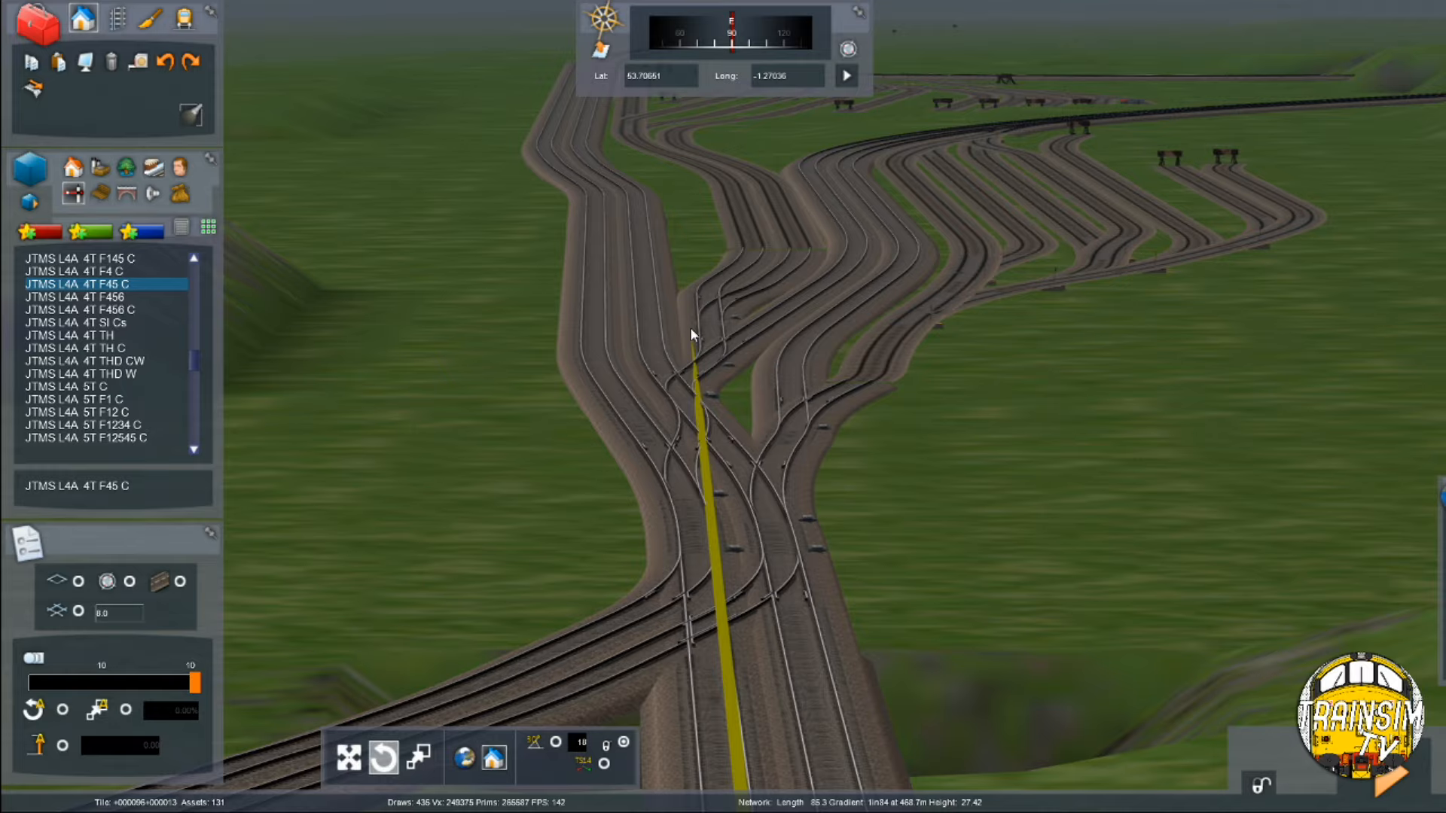
scroll(548, 346, up, 3)
scroll(573, 362, up, 5)
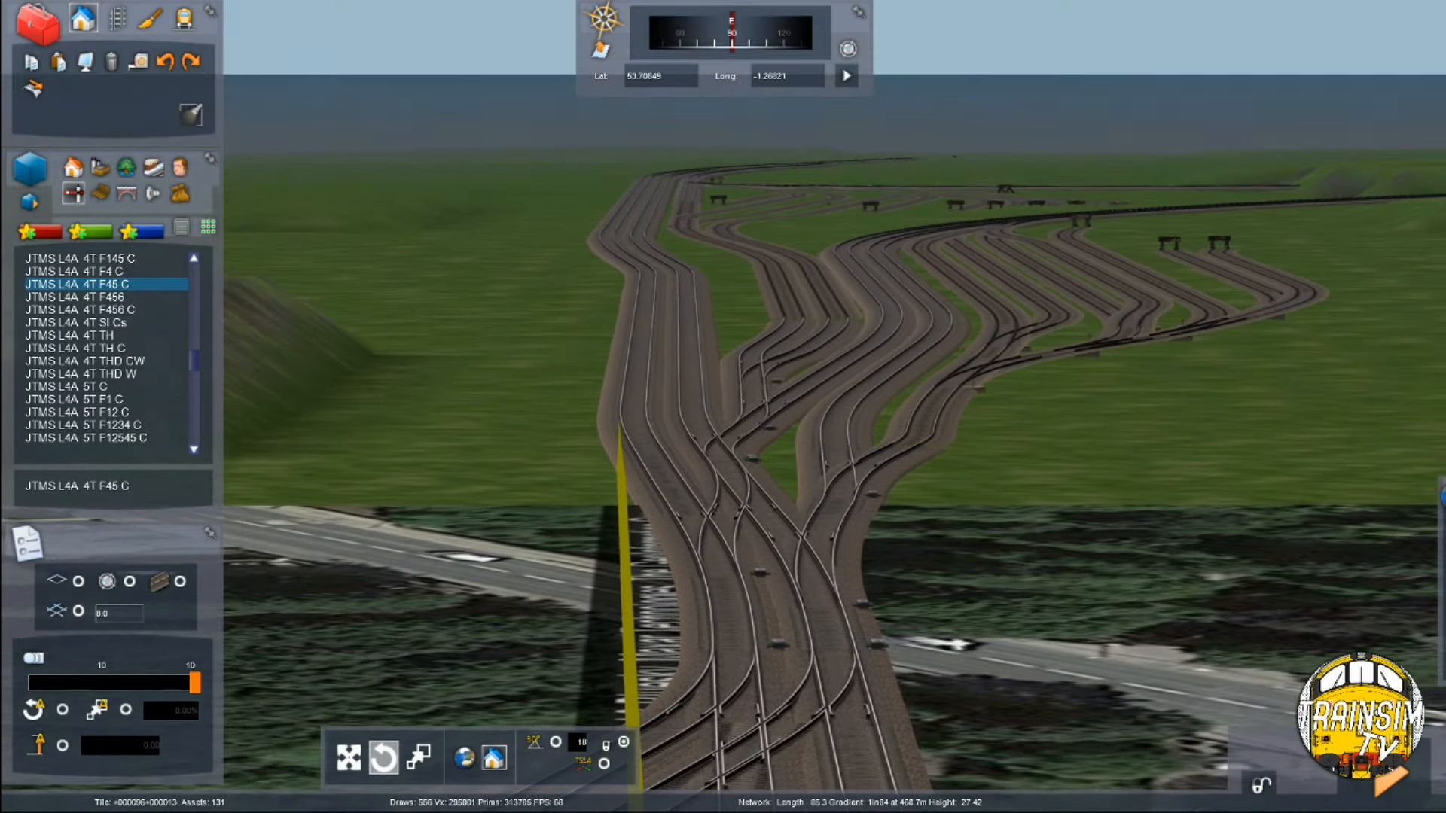
scroll(571, 355, down, 2)
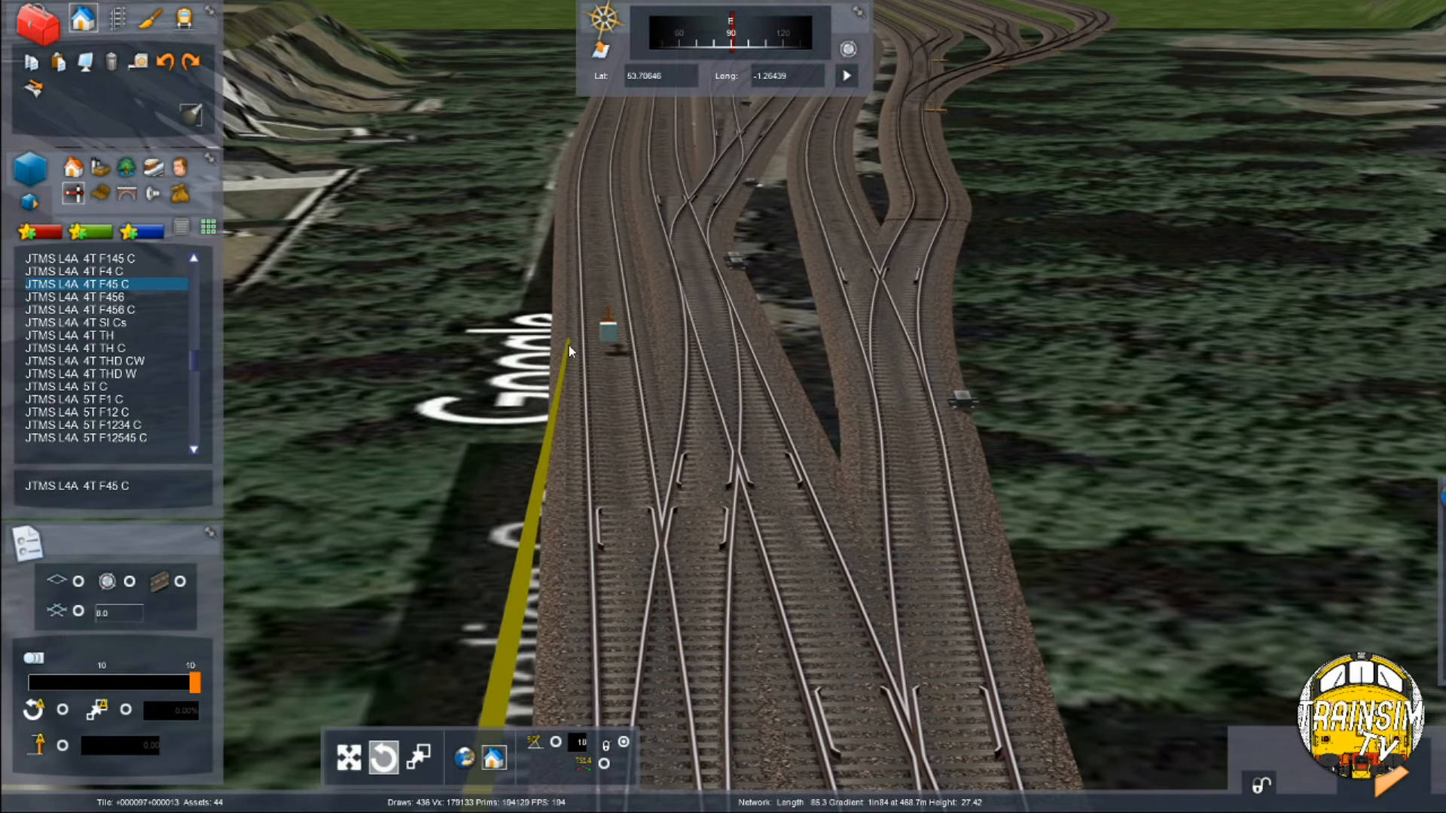
scroll(648, 404, down, 4)
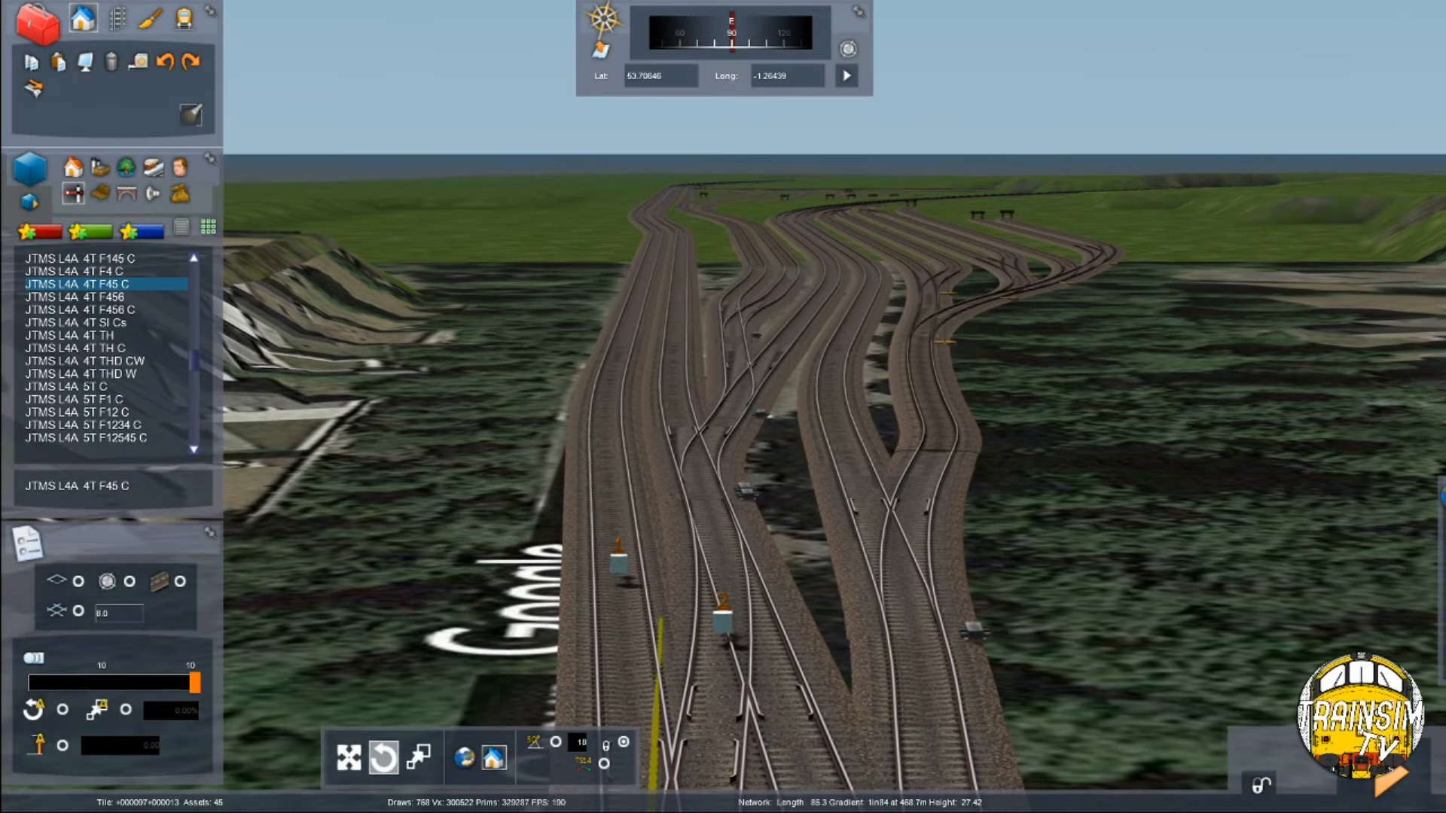
click(678, 369)
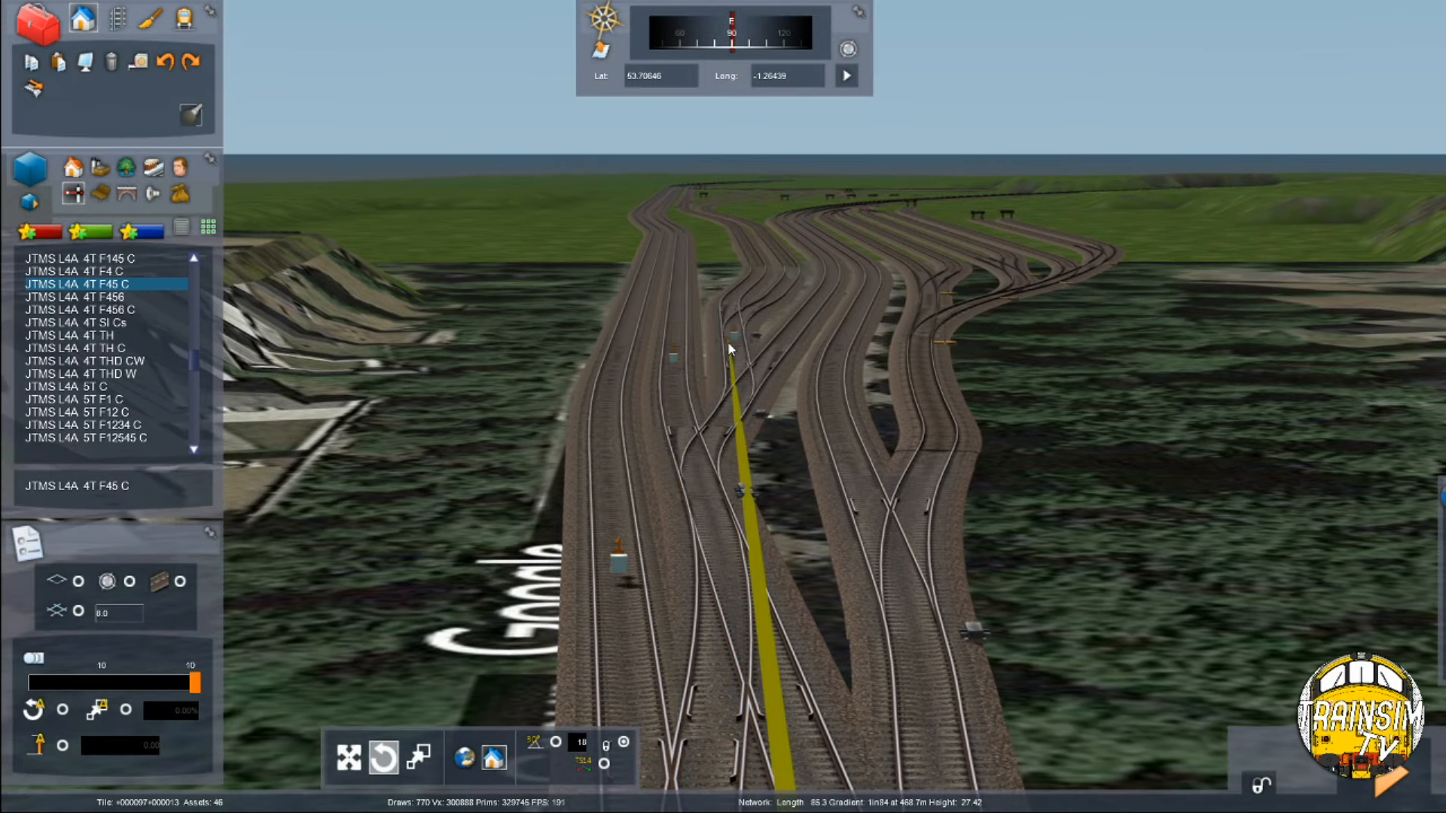
key(Up)
mouse_move(728, 341)
right_down()
mouse_move(727, 422)
mouse_move(716, 301)
mouse_move(715, 343)
right_up()
key(Down)
key(Up)
key(Up)
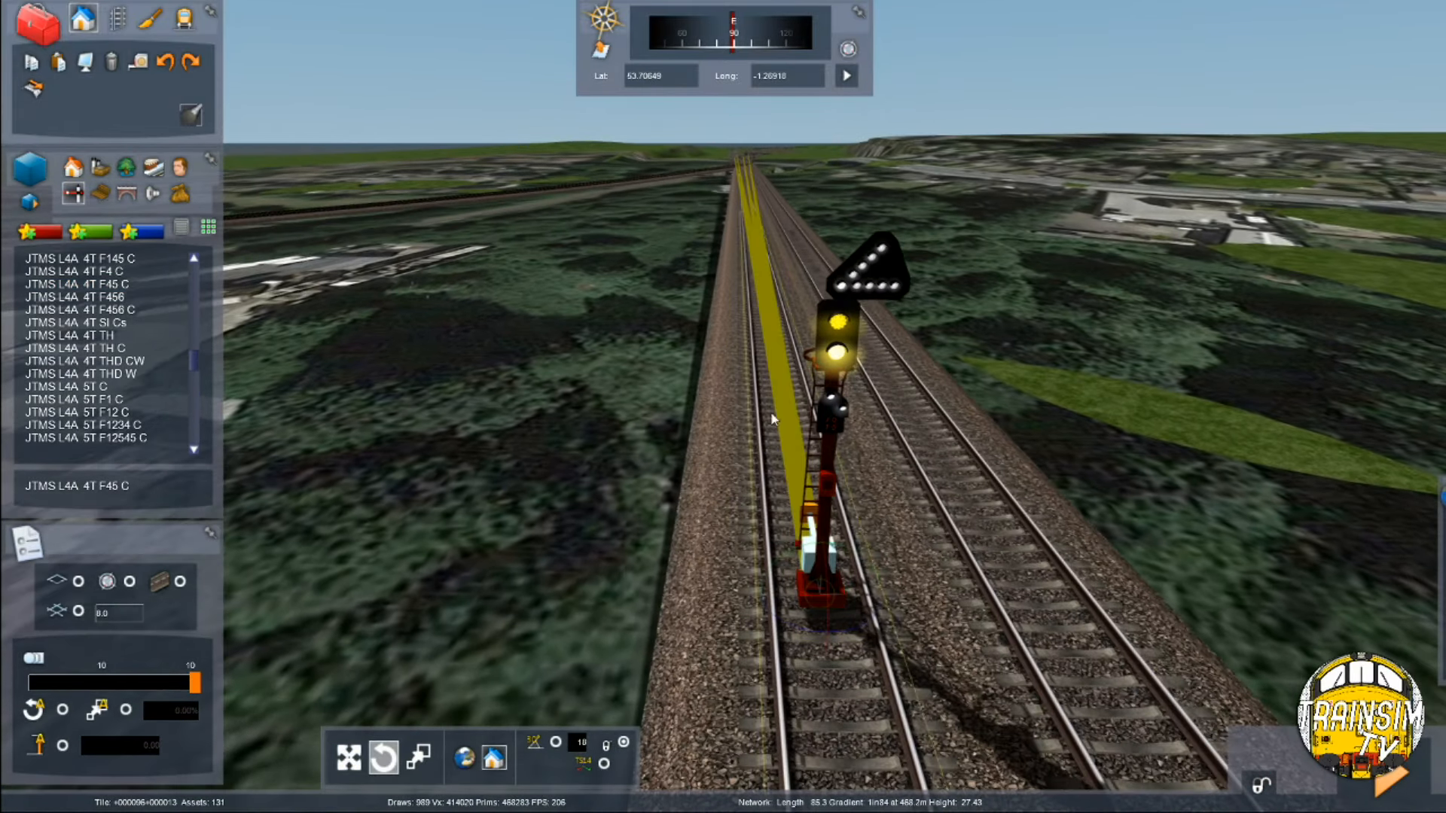
Move the L4A 4T F45 C signal off the rails to the trackside and identify it with prefix FE and number 6382
click(348, 757)
drag(886, 596, 798, 596)
double_click(742, 549)
right_drag(742, 452, 742, 376)
key(Up)
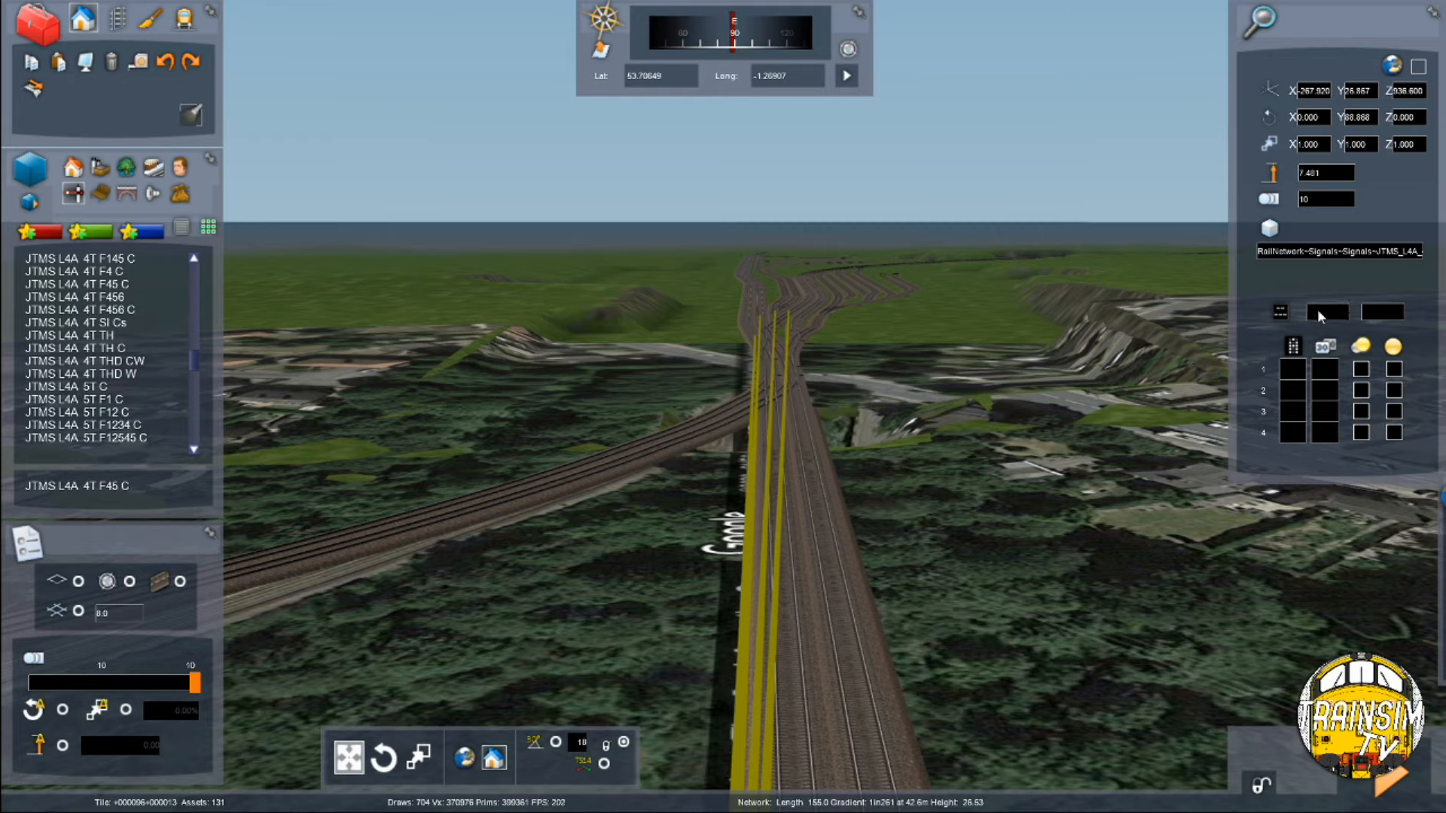
key(BackSpace)
text(6382)
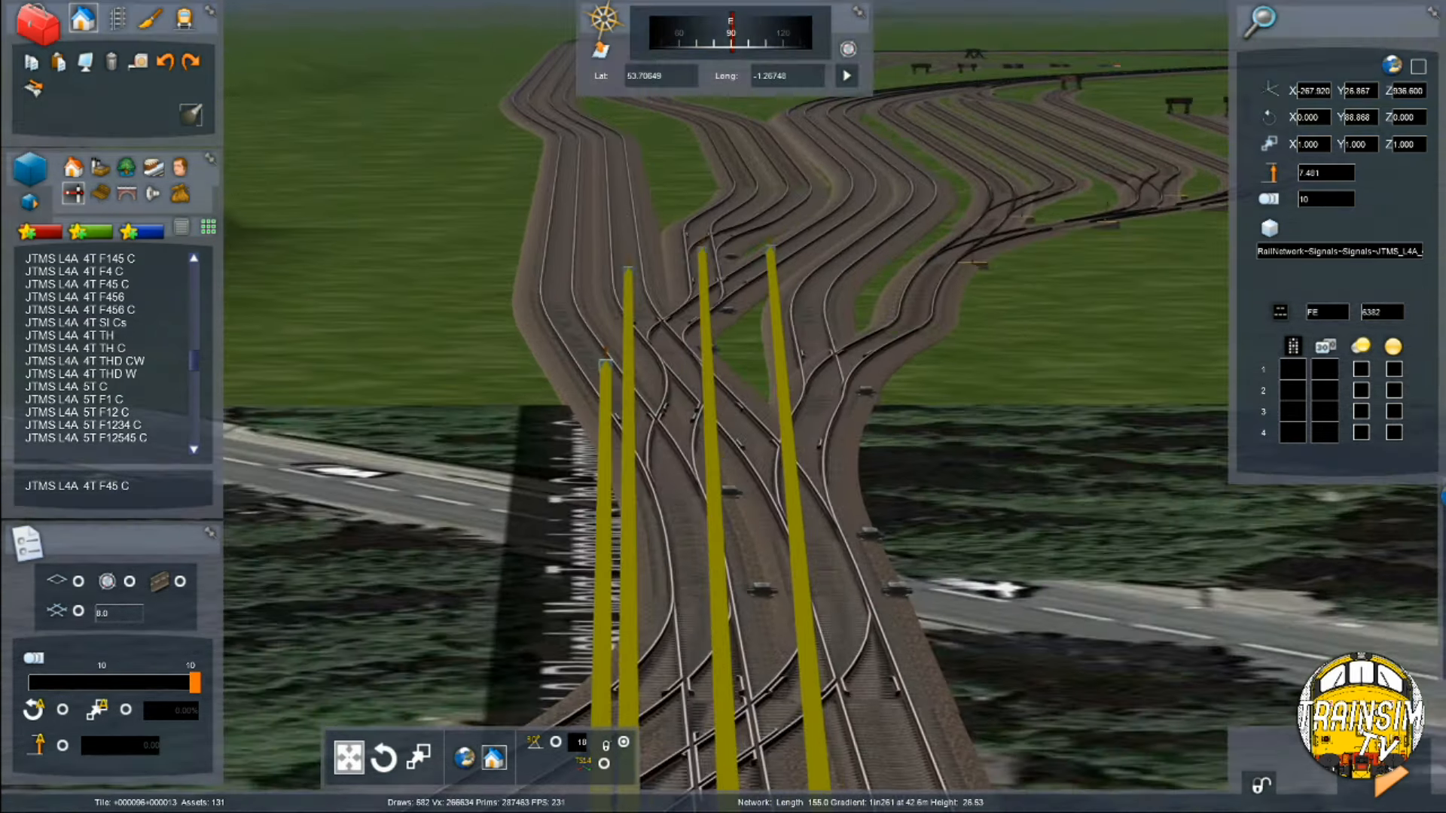
Set the FE 6382 signal's link 2 to route indication 4 with a speed of 25
click(1295, 393)
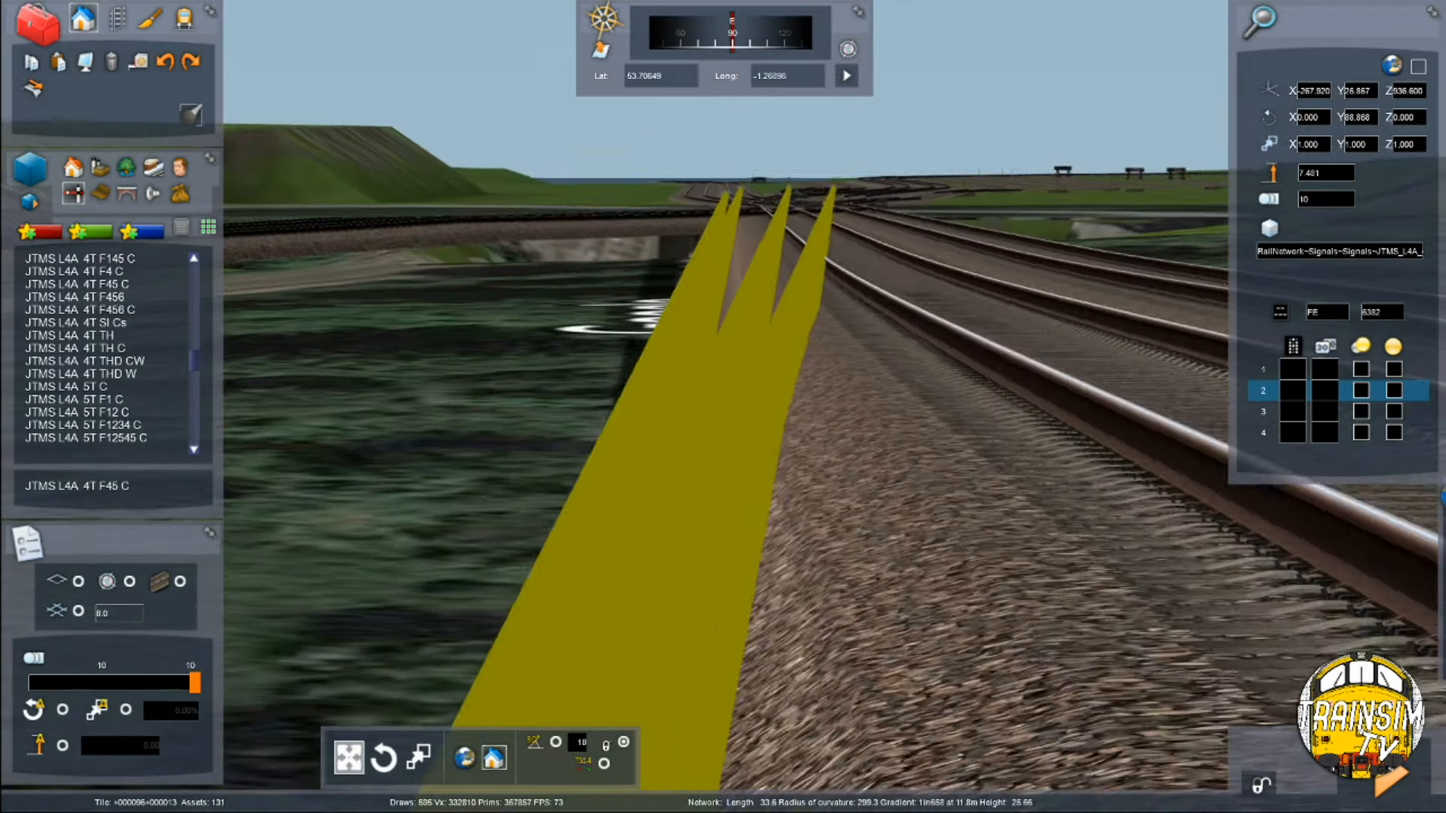
key(Down)
right_drag(1091, 410, 1091, 410)
key(Up)
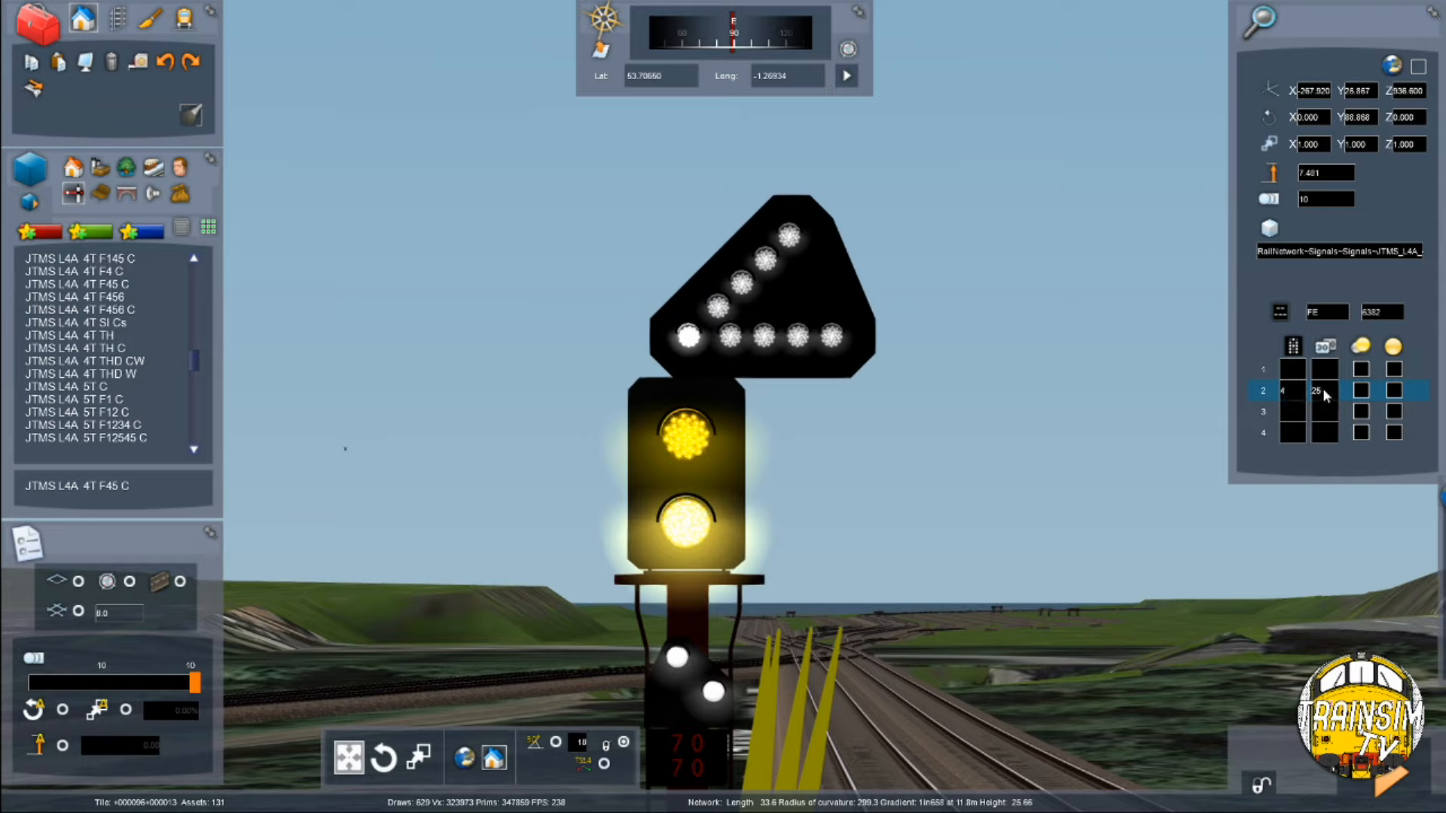
Set the signal's link 3 to Y with its last option enabled, and link 4 to indication 5 with 25
click(1309, 413)
text(Y)
click(1395, 411)
click(1293, 433)
text(5)
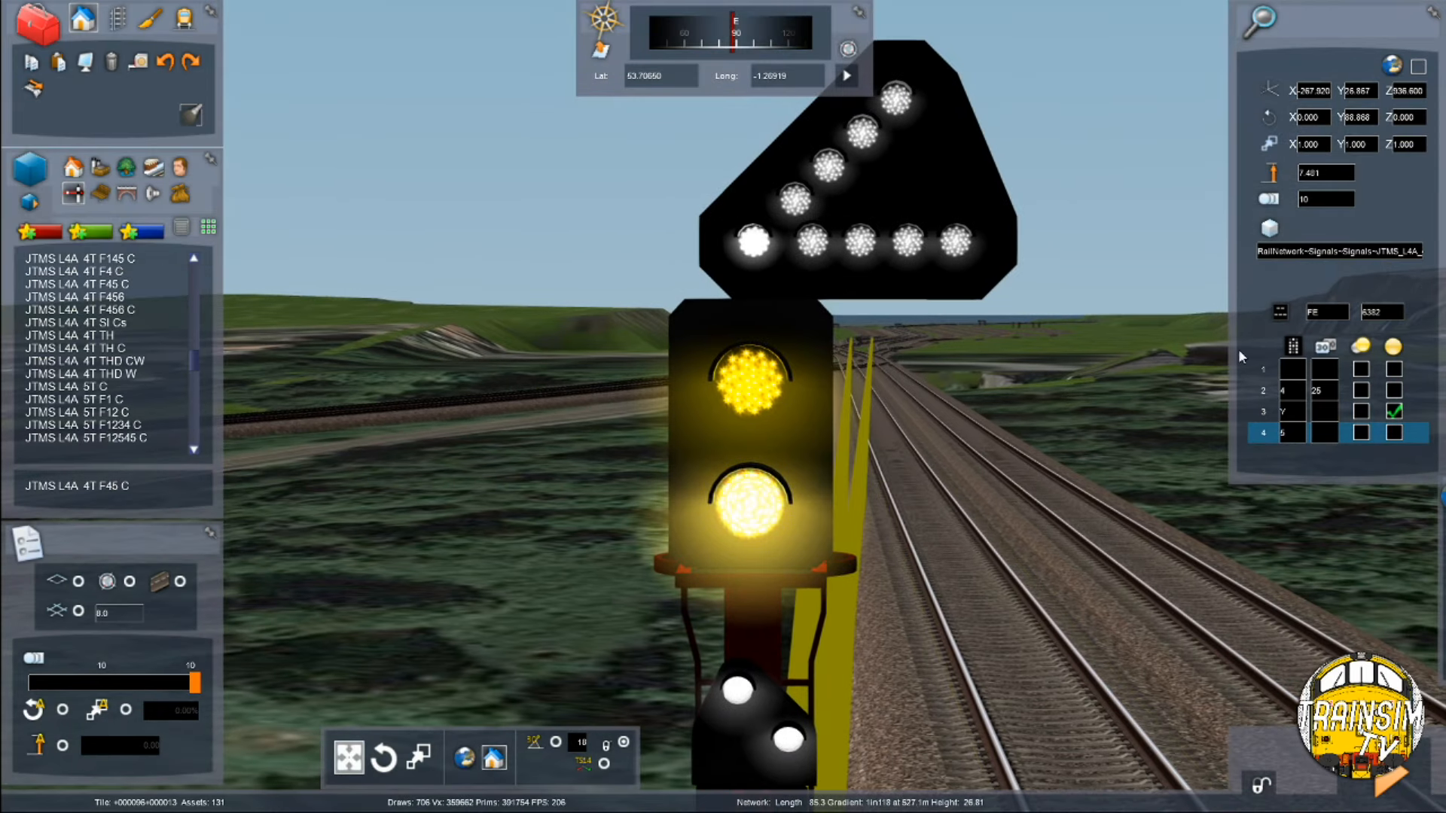
text(25)
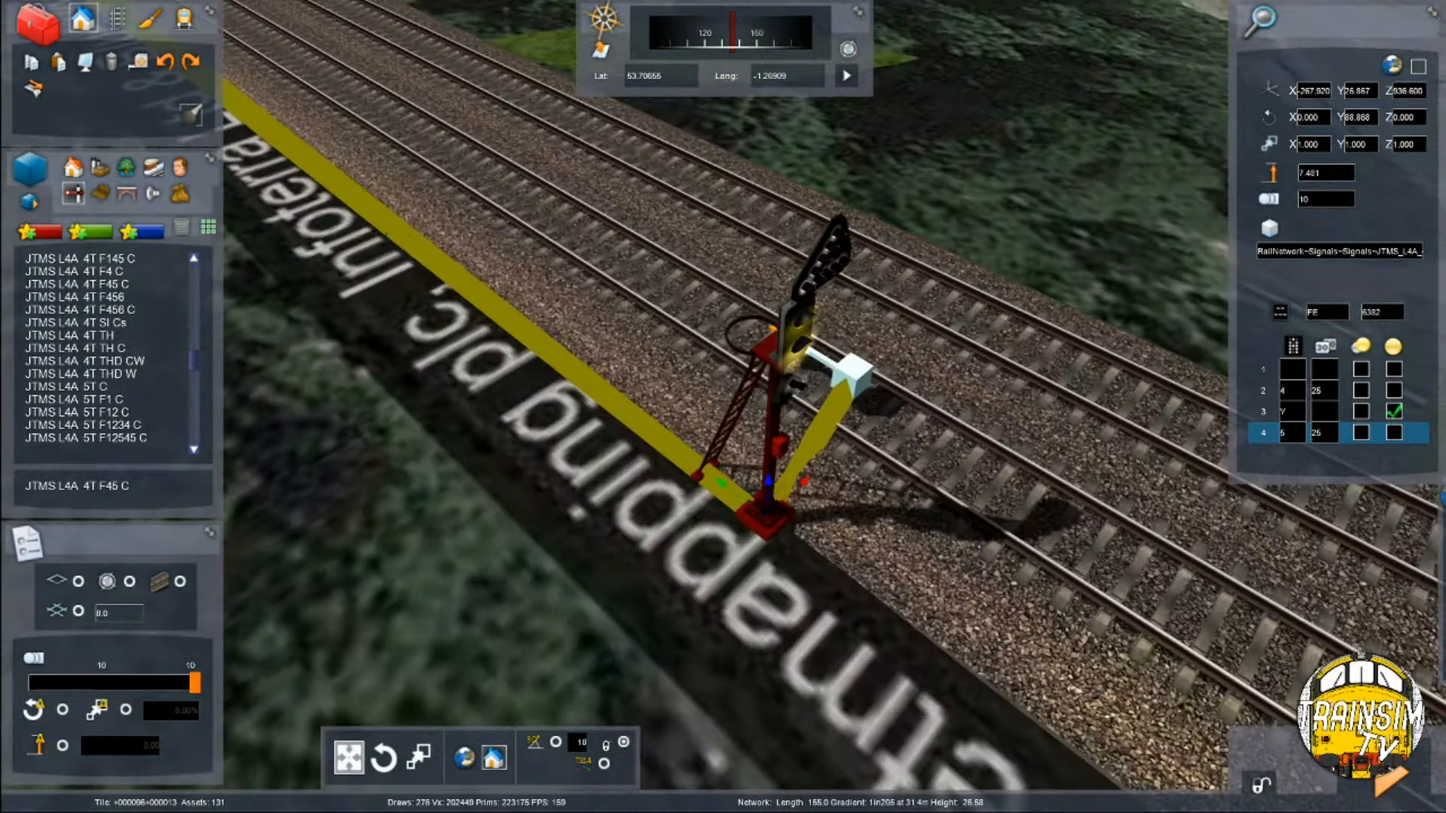
Place a JTMS Stencil Indicator 2T beside the FE 6382 signal, with its first link on the adjacent track
right_drag(753, 399, 570, 374)
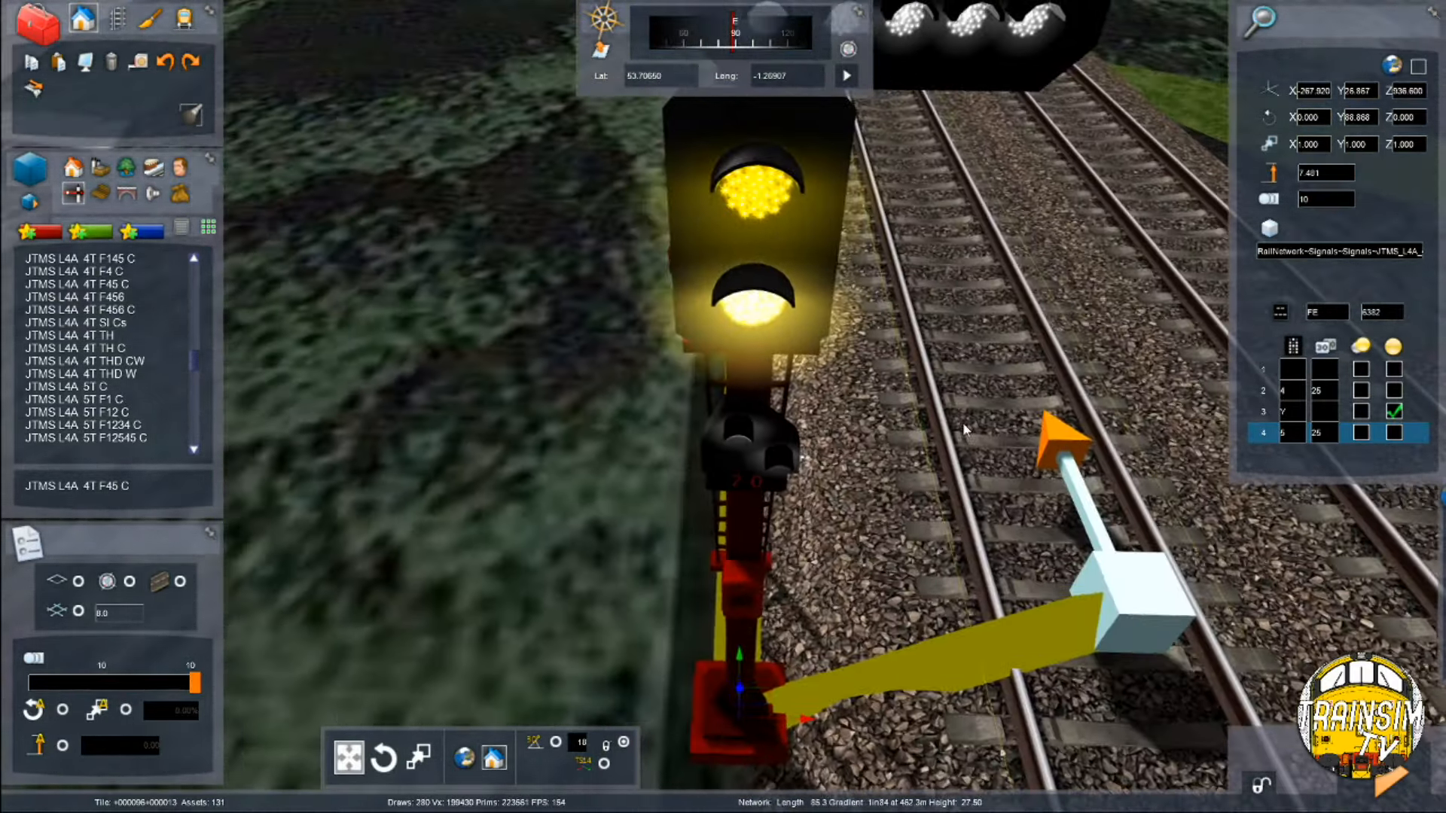
scroll(571, 374, down, 4)
key(Left)
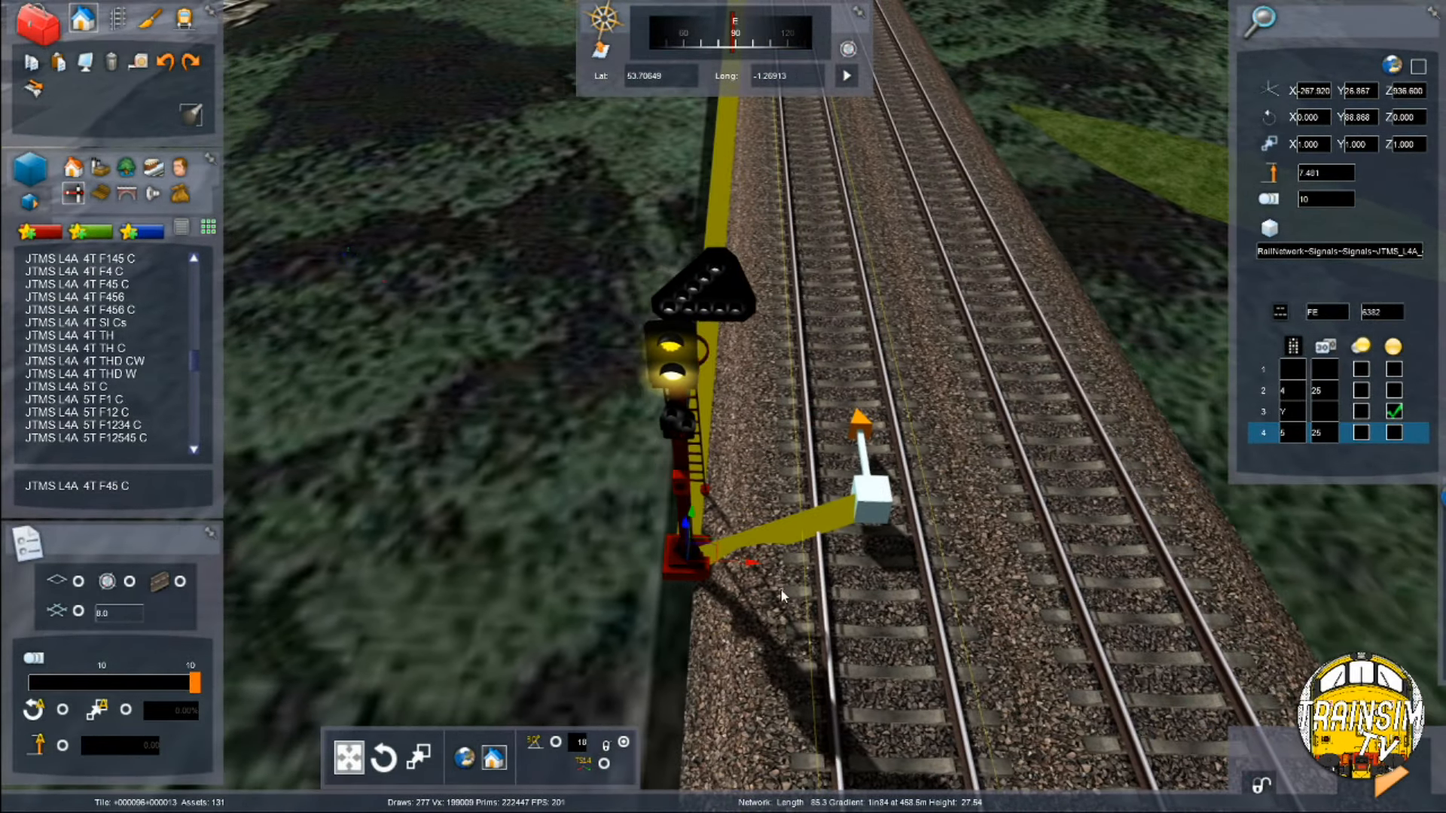
click(745, 560)
click(677, 559)
scroll(744, 559, up, 2)
key(Left)
scroll(129, 379, down, 15)
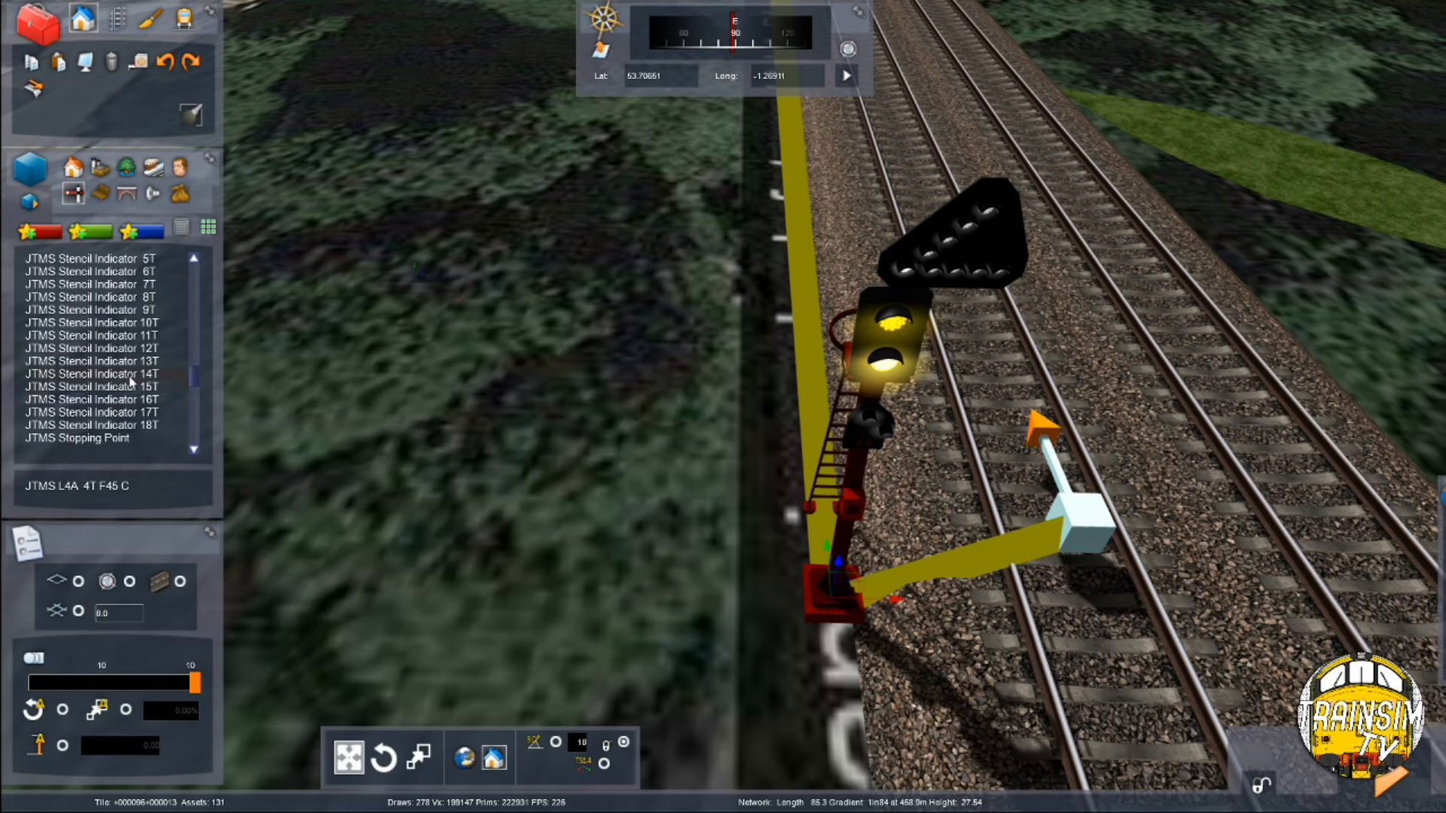
key(Right)
scroll(120, 324, up, 3)
click(133, 299)
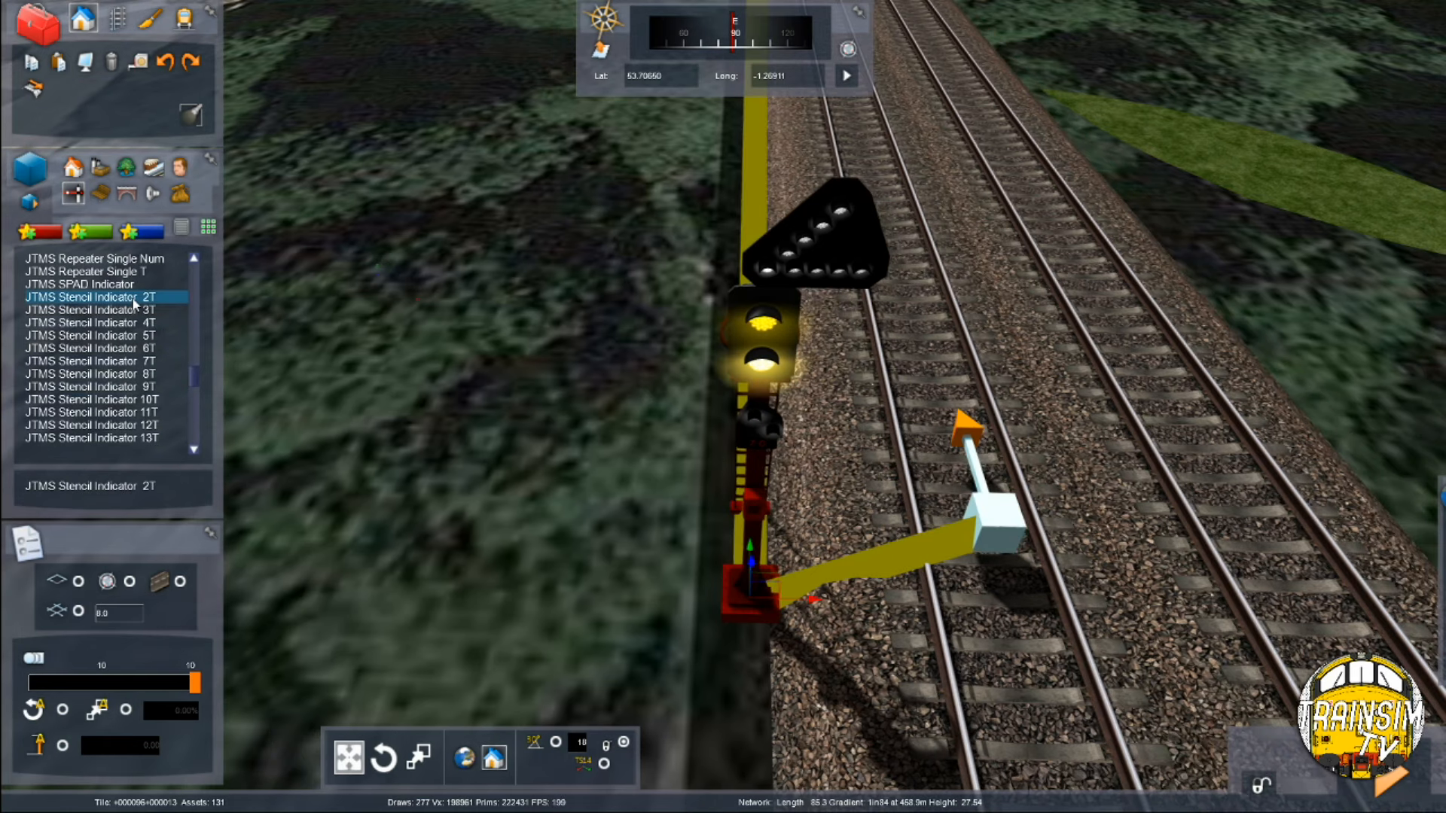
click(977, 580)
drag(977, 581, 987, 556)
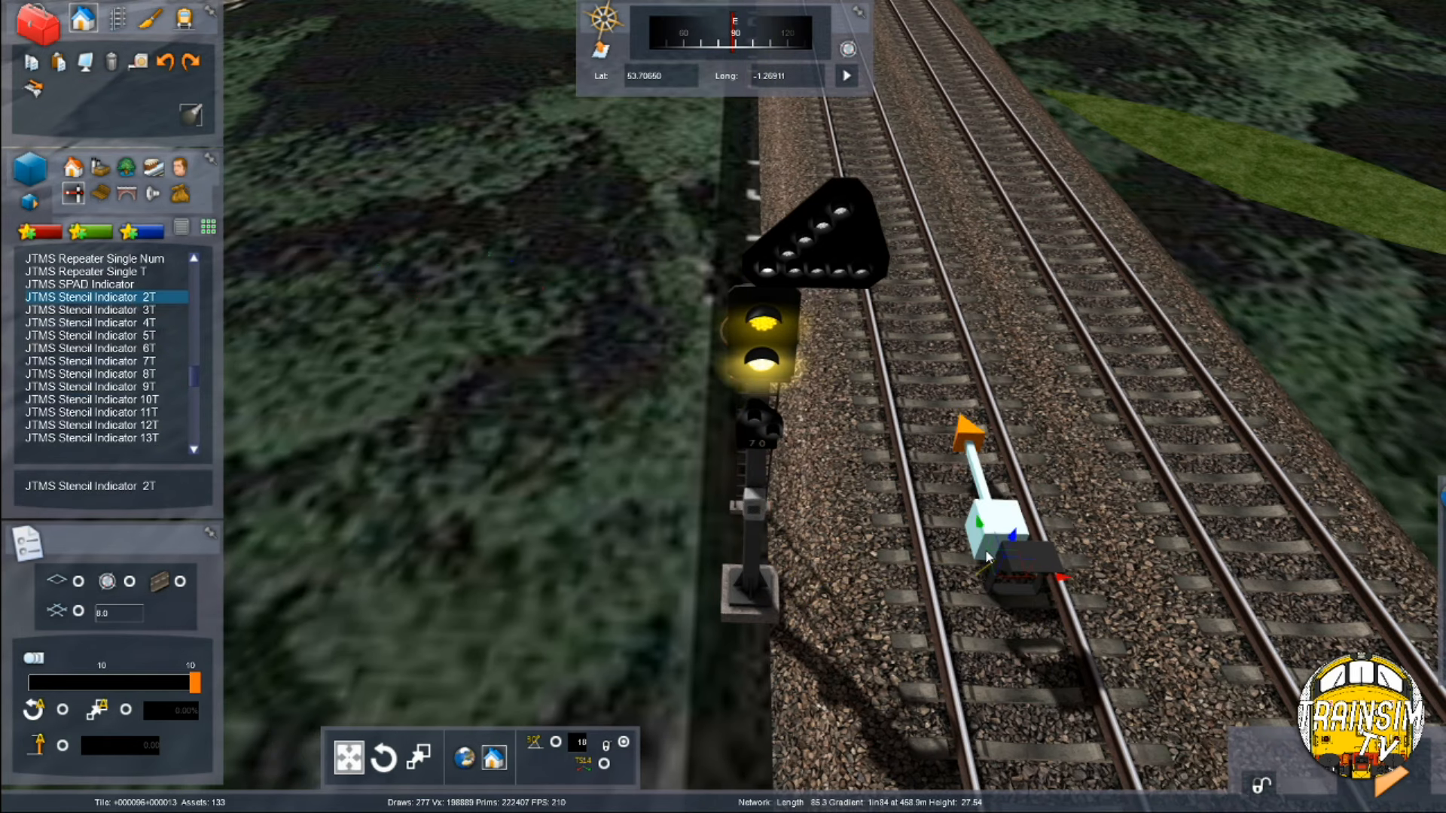
click(987, 559)
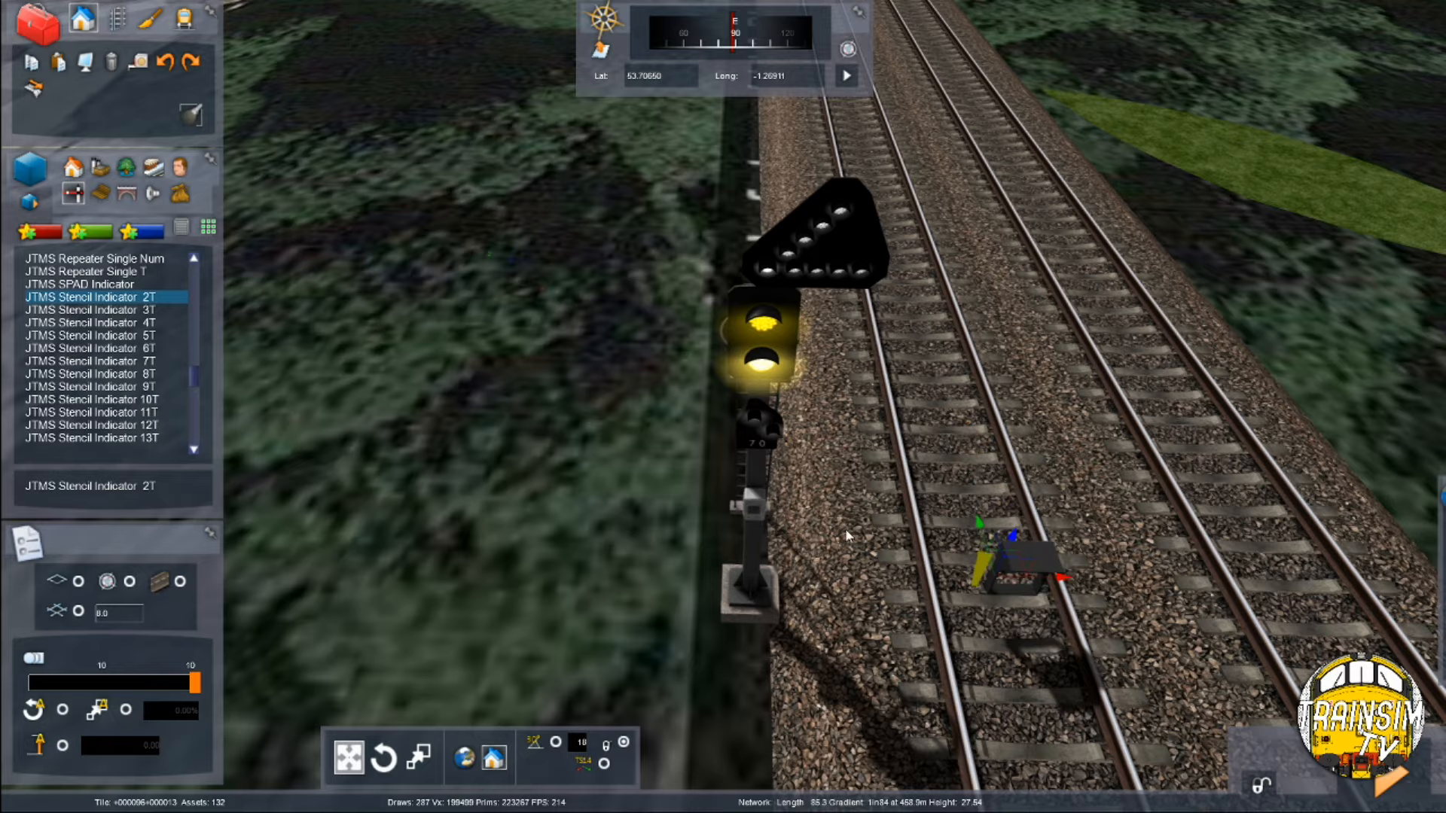
Place the stencil indicator's remaining two links on the tracks at the junction ahead
mouse_move(845, 527)
right_down()
mouse_move(838, 406)
mouse_move(845, 487)
mouse_move(853, 462)
mouse_move(861, 481)
right_up()
key(Up)
key(Up)
click(686, 438)
click(806, 458)
key(Down)
right_drag(616, 462, 608, 360)
key(Down)
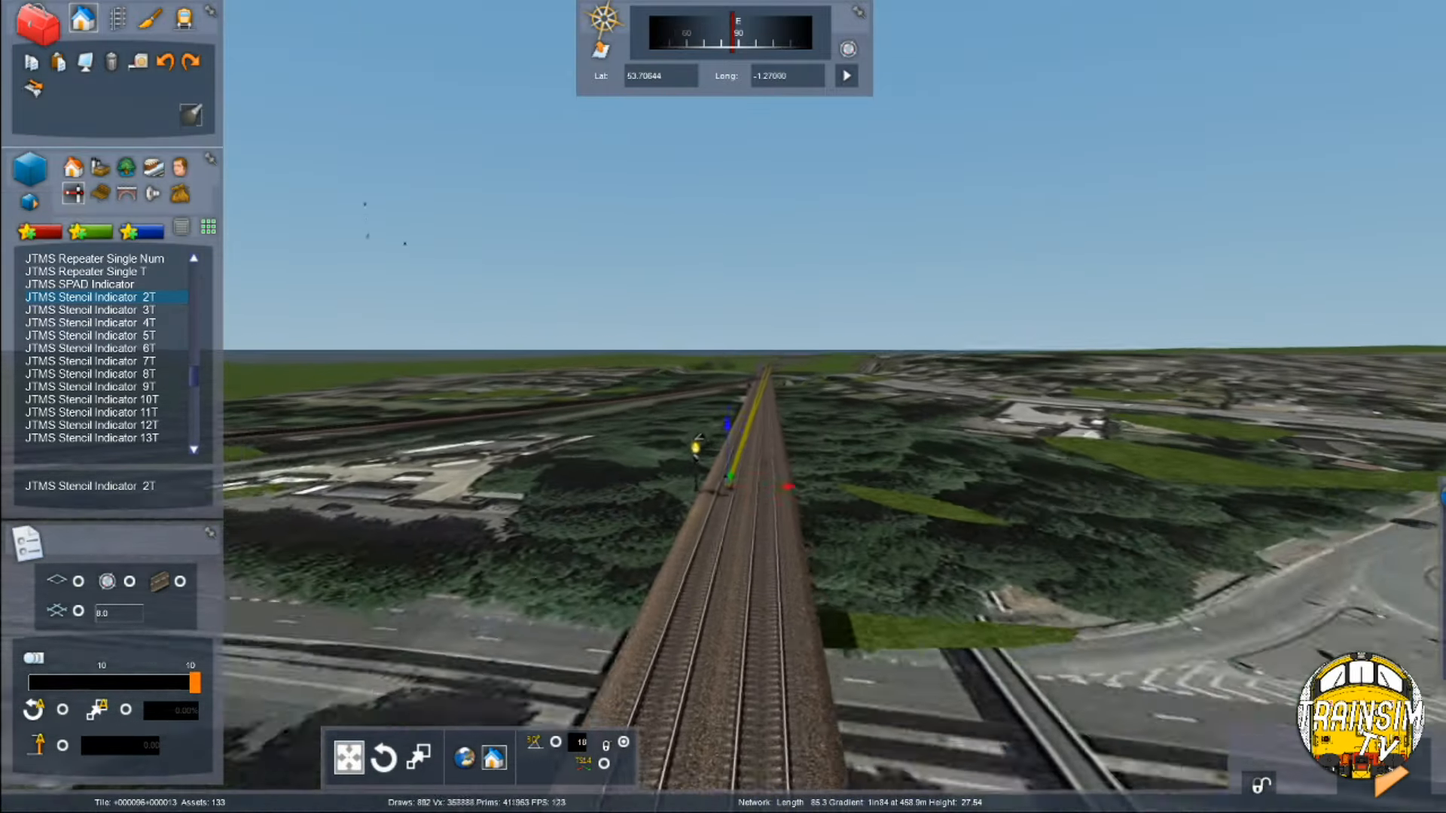
Move the stencil indicator up onto the FE 6382 signal post, just below the position lights
key(Up)
key(Up)
right_drag(859, 490, 861, 571)
shift+drag(862, 571, 865, 547)
right_drag(866, 547, 862, 576)
shift+drag(859, 565, 845, 524)
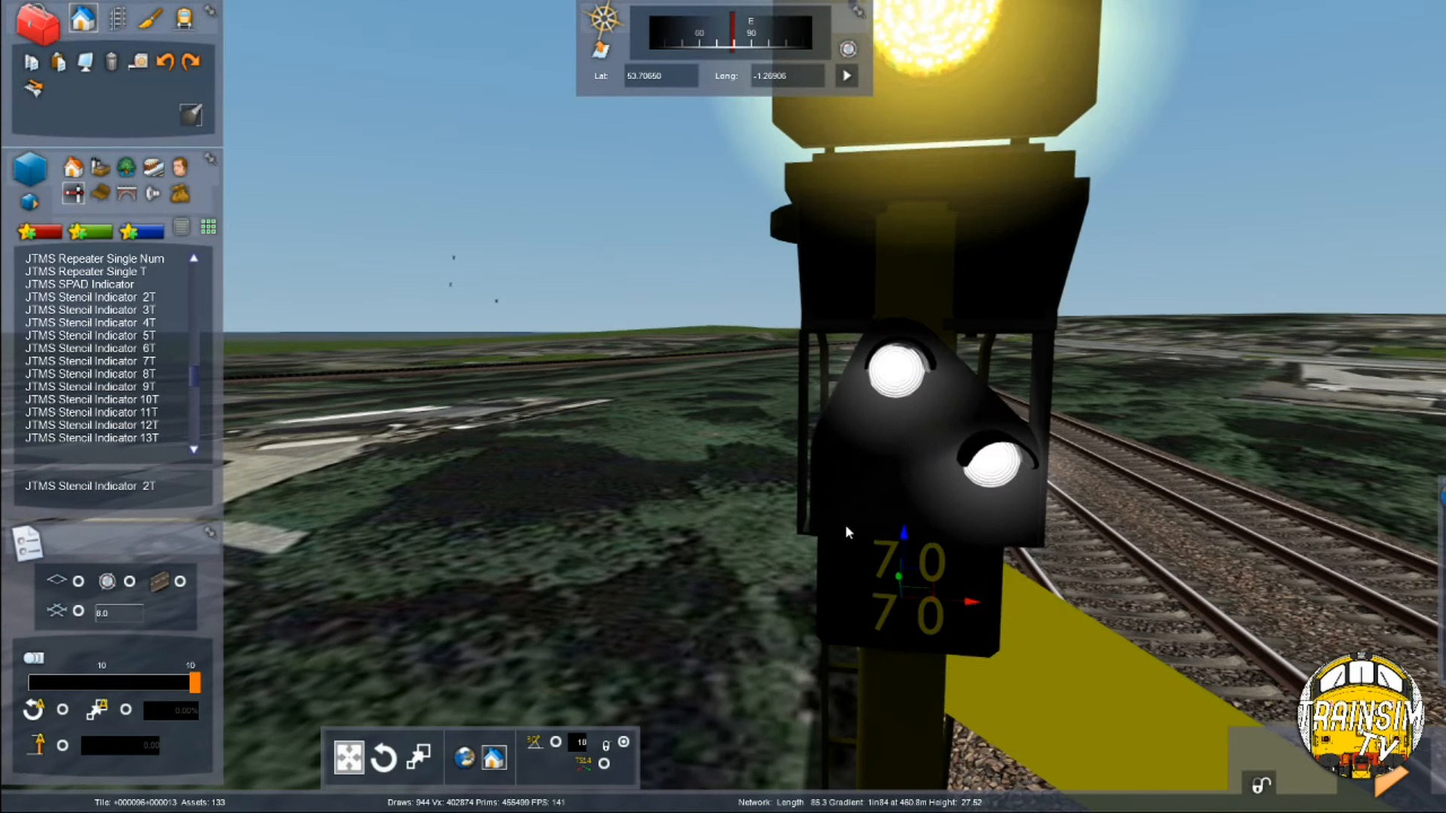
Examine from several angles how the stencil indicator sits beneath the position lights on the FE 6382 signal post
right_drag(845, 524, 878, 313)
click(955, 324)
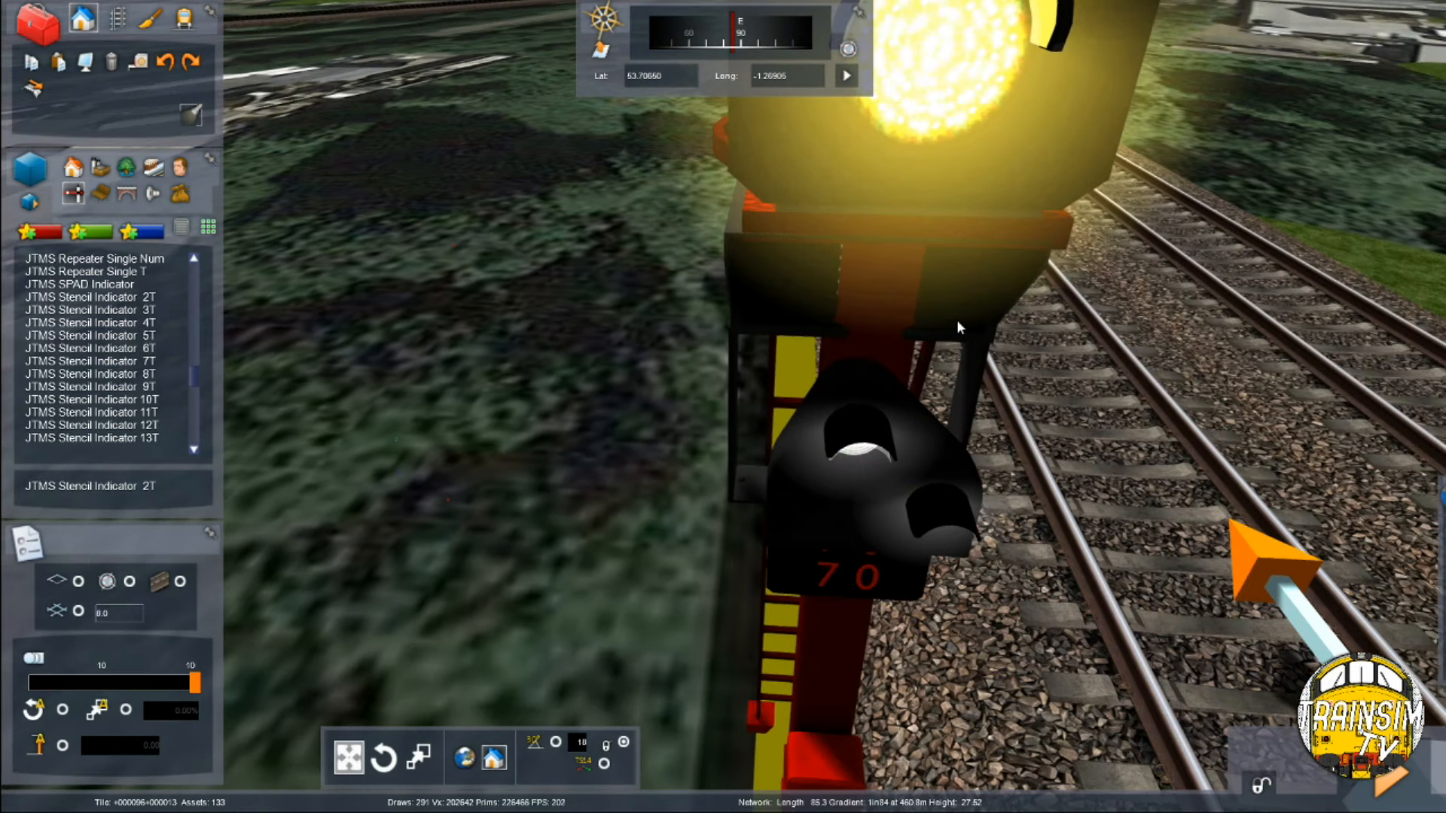
key(Up)
click(782, 543)
key(Delete)
key(Down)
right_drag(730, 554, 853, 551)
key(Up)
drag(1115, 560, 1090, 558)
right_drag(1090, 558, 1243, 550)
key(Left)
right_drag(971, 557, 1008, 589)
key(Left)
key(Down)
key(Up)
key(Down)
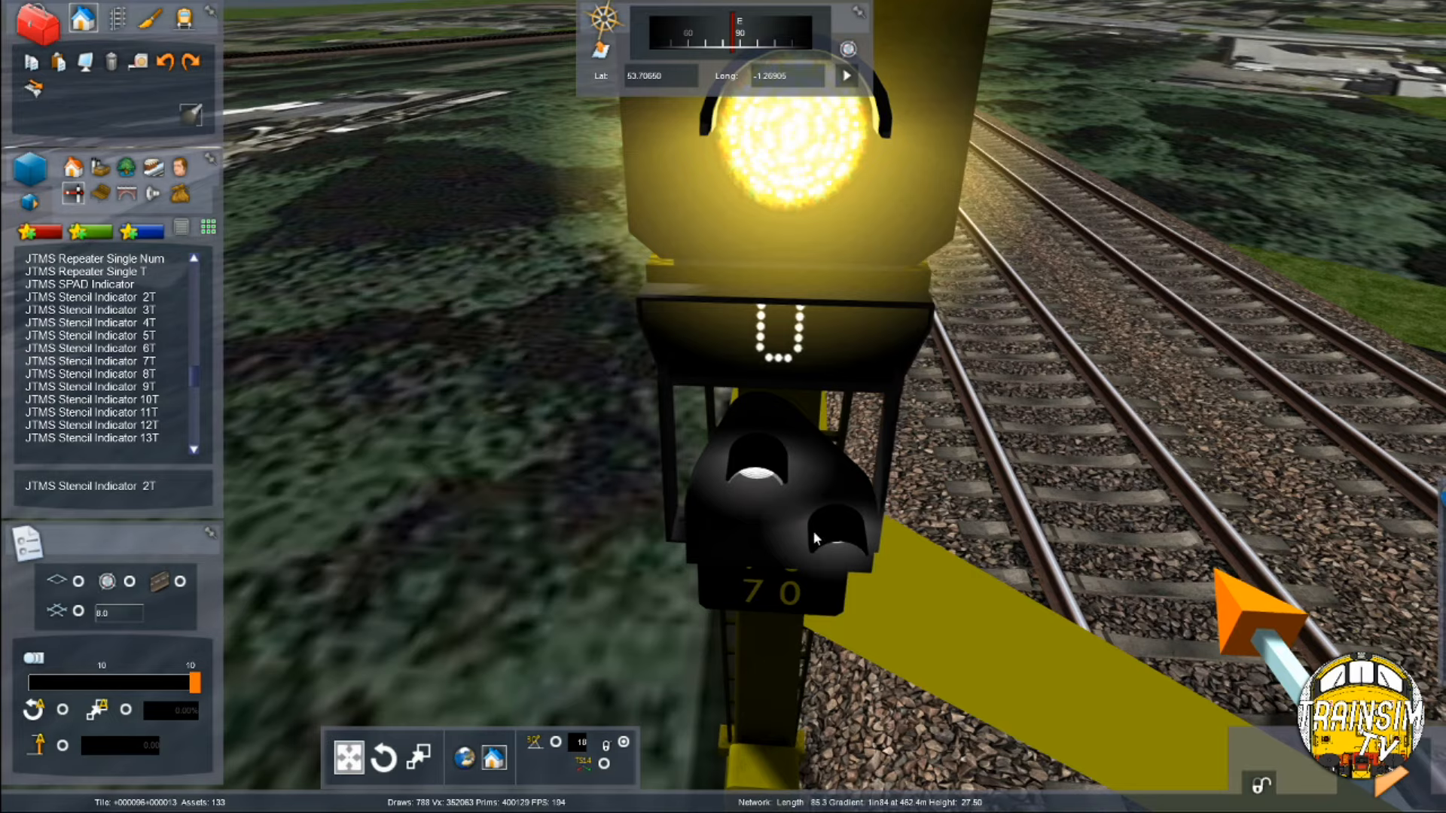
Set the stencil indicator's link 1 to L and link 2 to D
click(833, 539)
click(1303, 371)
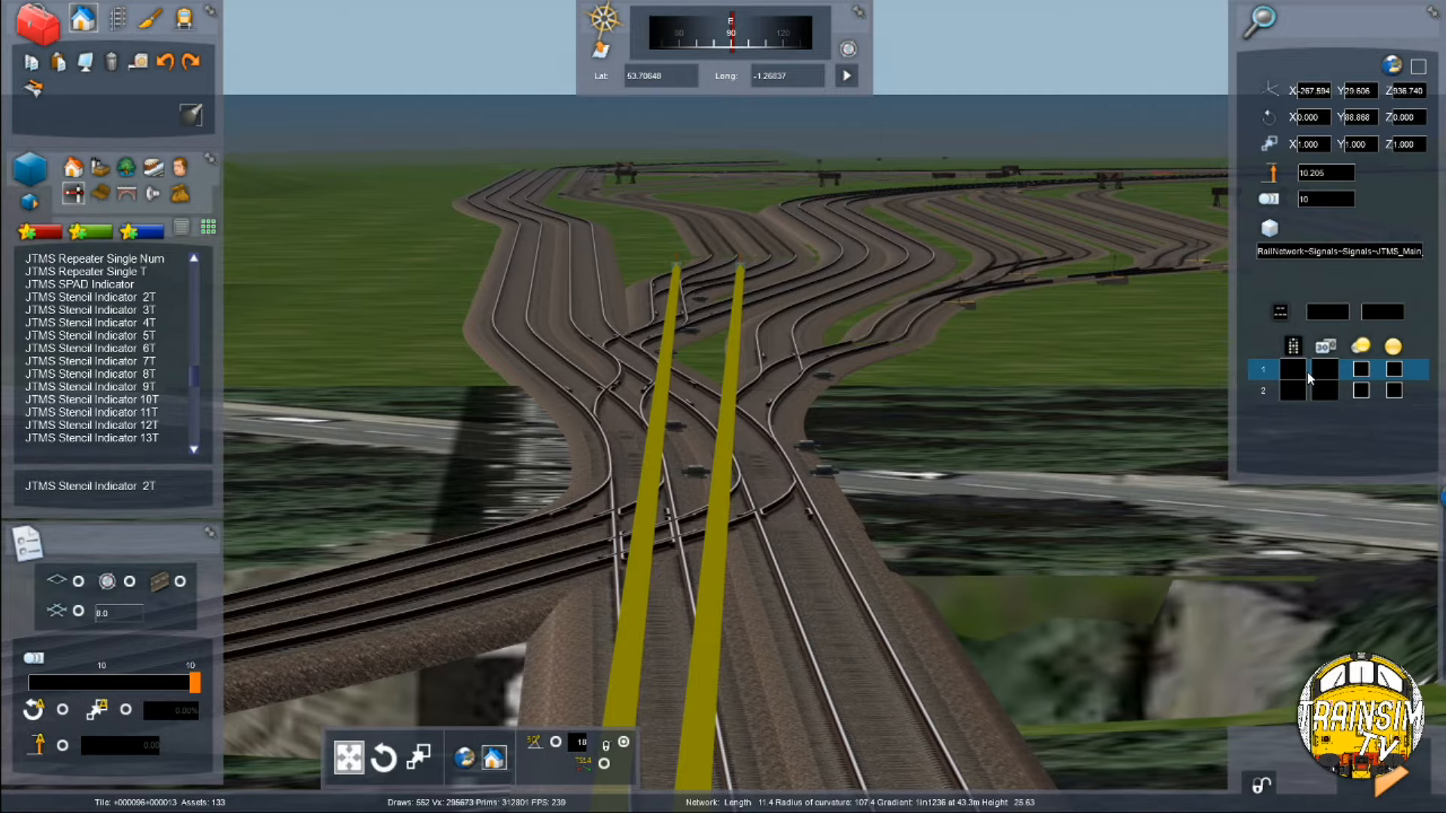
click(1291, 391)
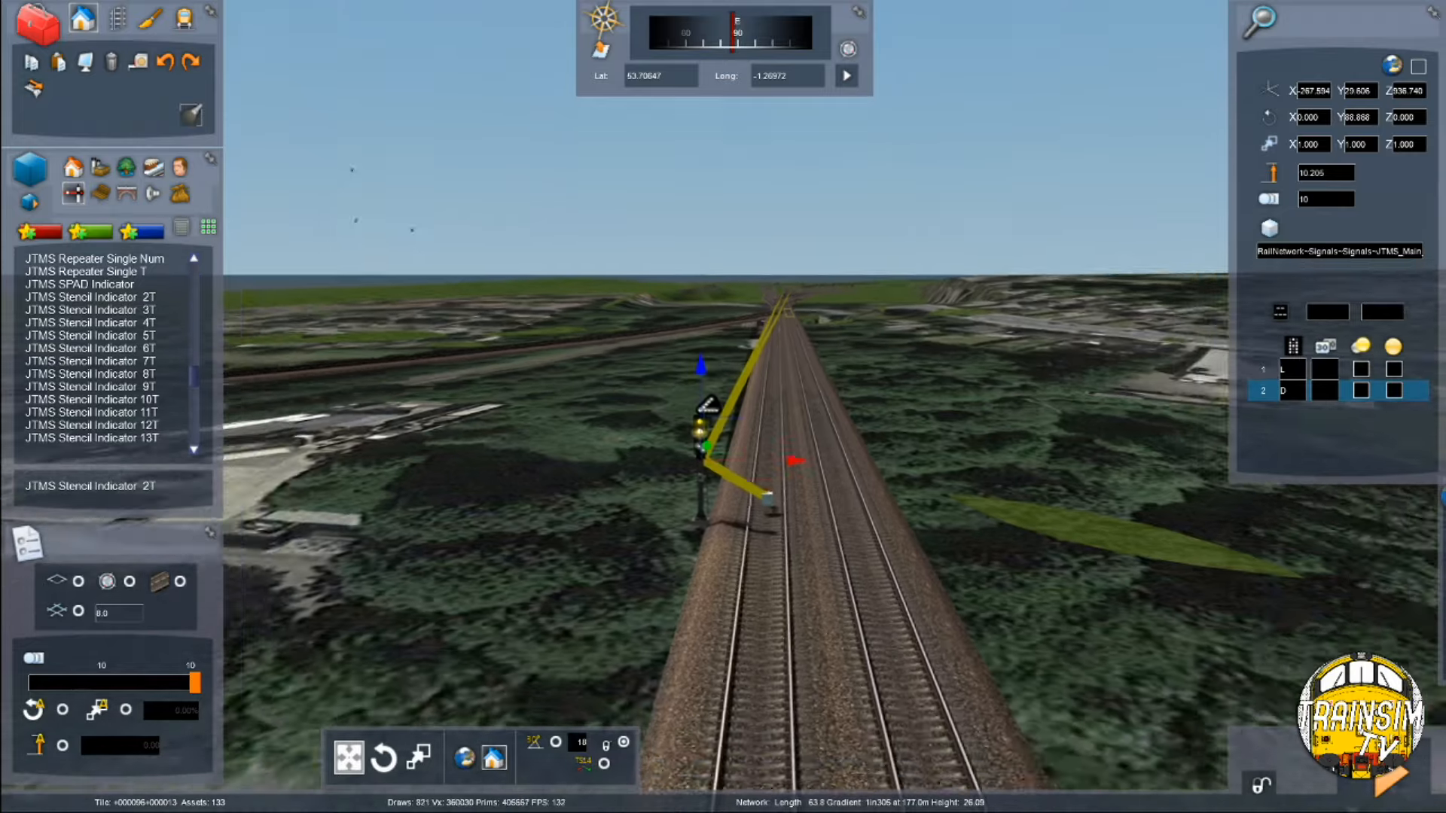
key(Up)
click(662, 495)
Place a JTMS TPWS TSS grid between the rails of the track beside the FE 6382 signal and position its link there
right_drag(662, 494, 941, 678)
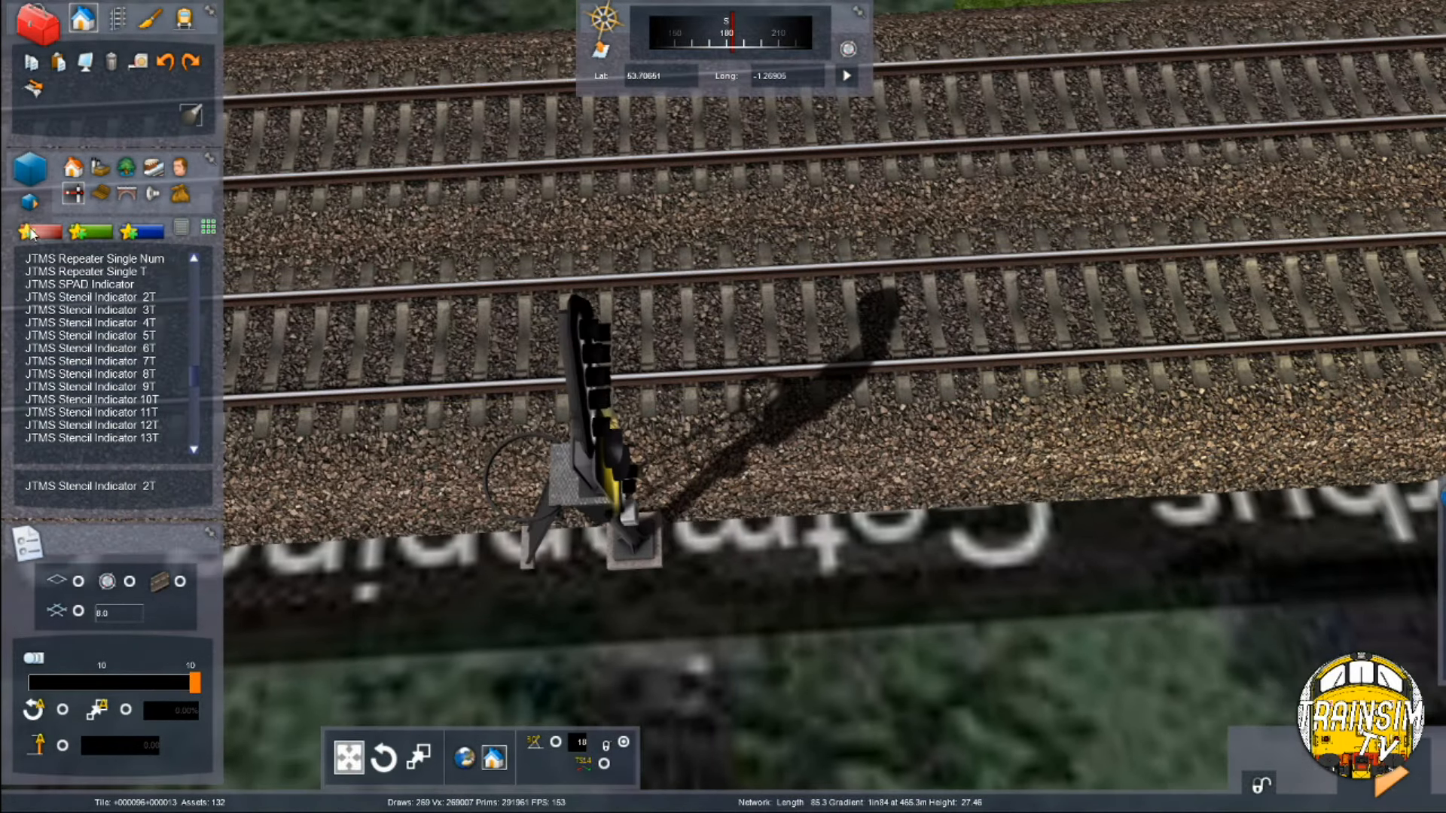
click(38, 231)
click(90, 270)
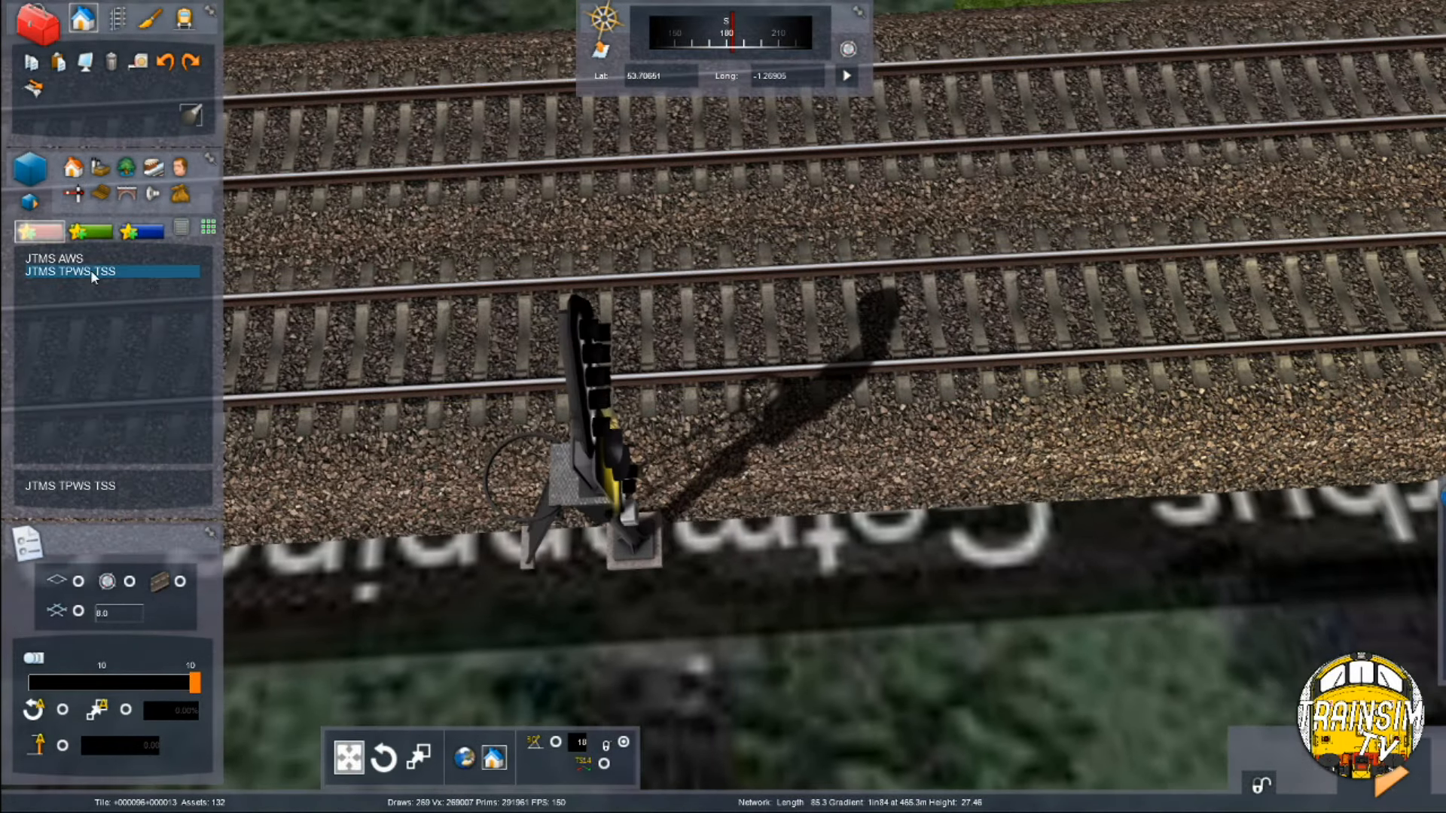
click(657, 307)
drag(657, 308, 658, 325)
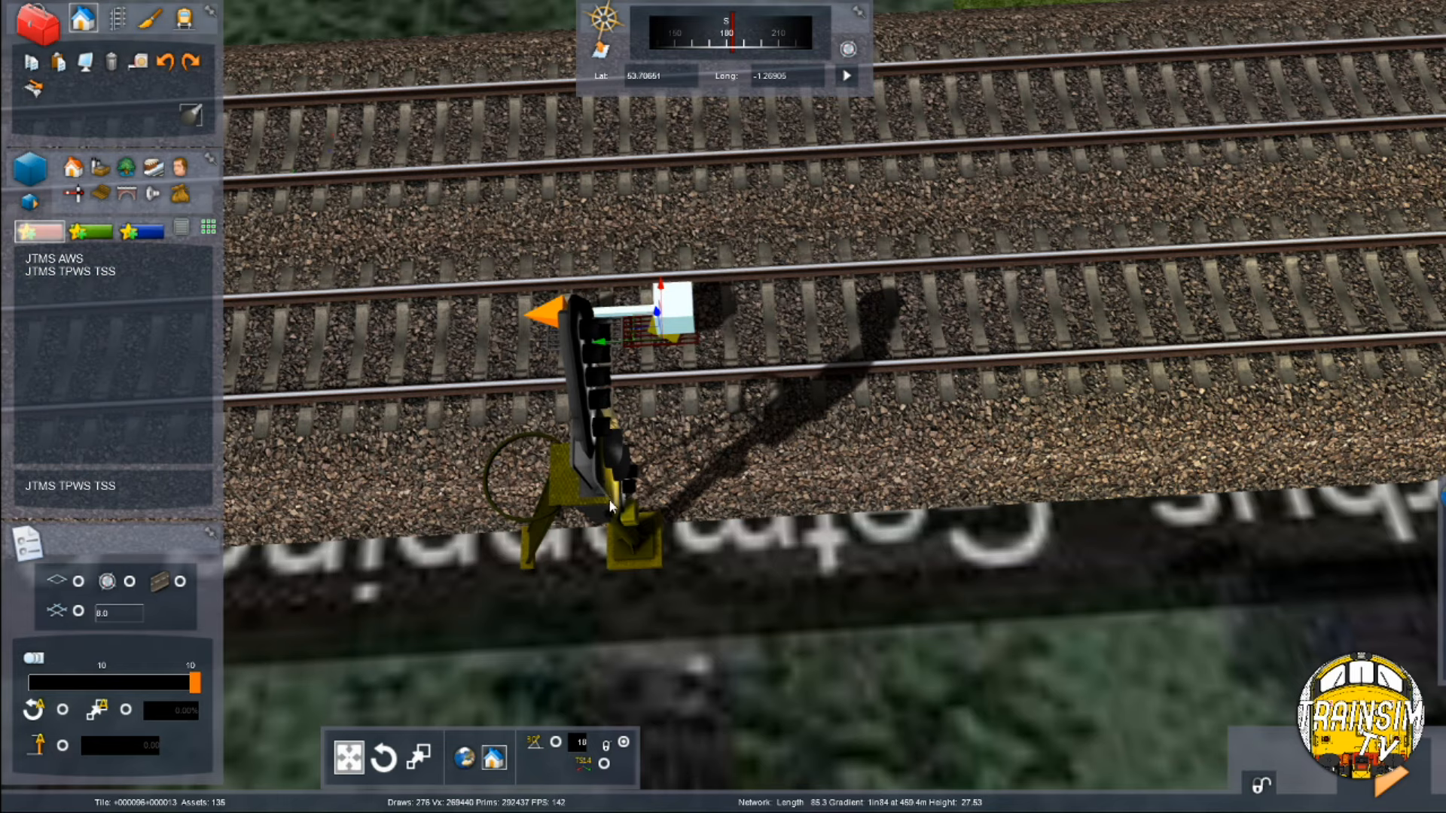
click(611, 508)
key(Left)
key(Down)
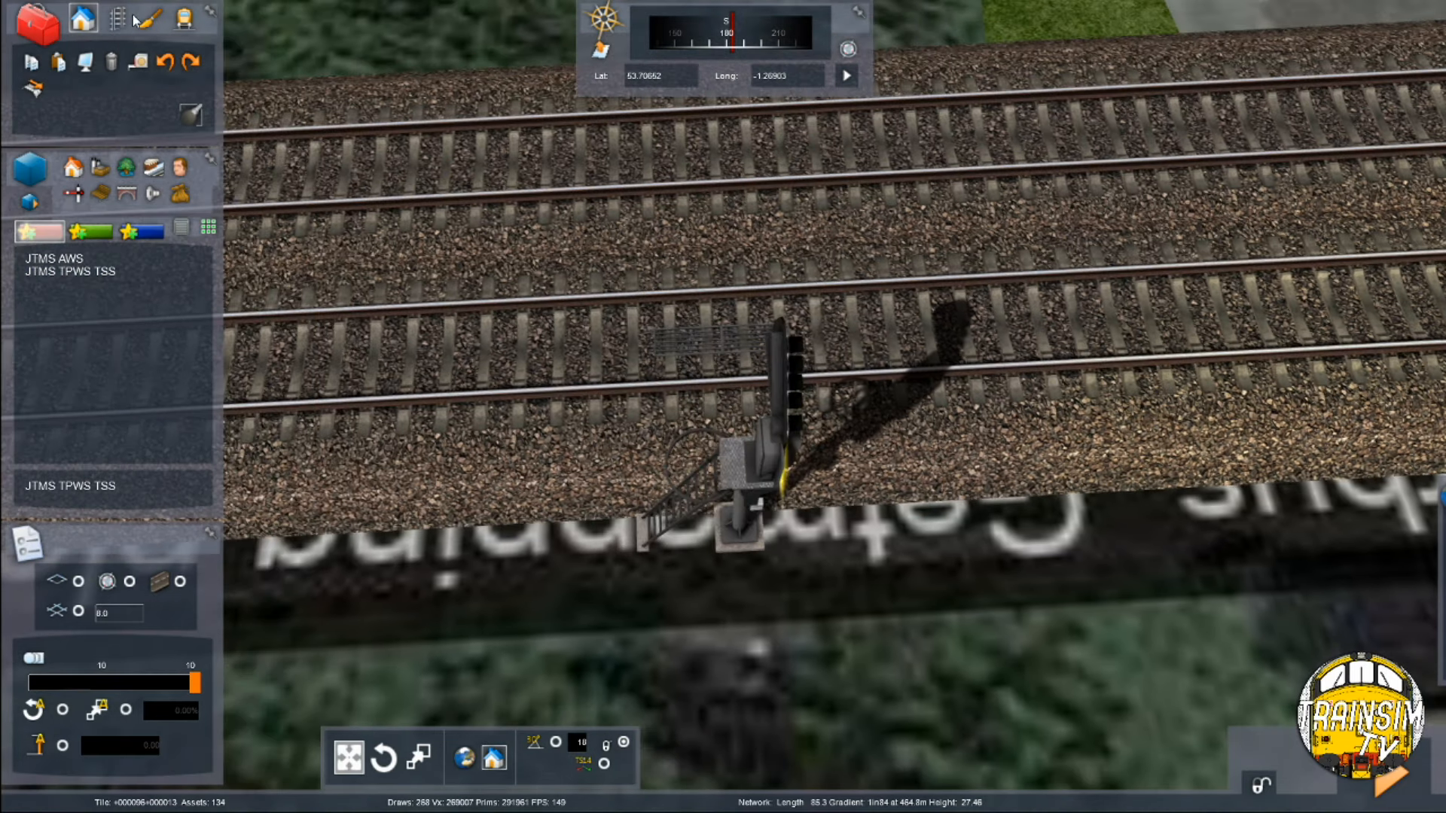
Measure back along the track from the TPWS grid to locate the AWS magnet's position
click(116, 18)
click(32, 88)
click(764, 343)
key(Down)
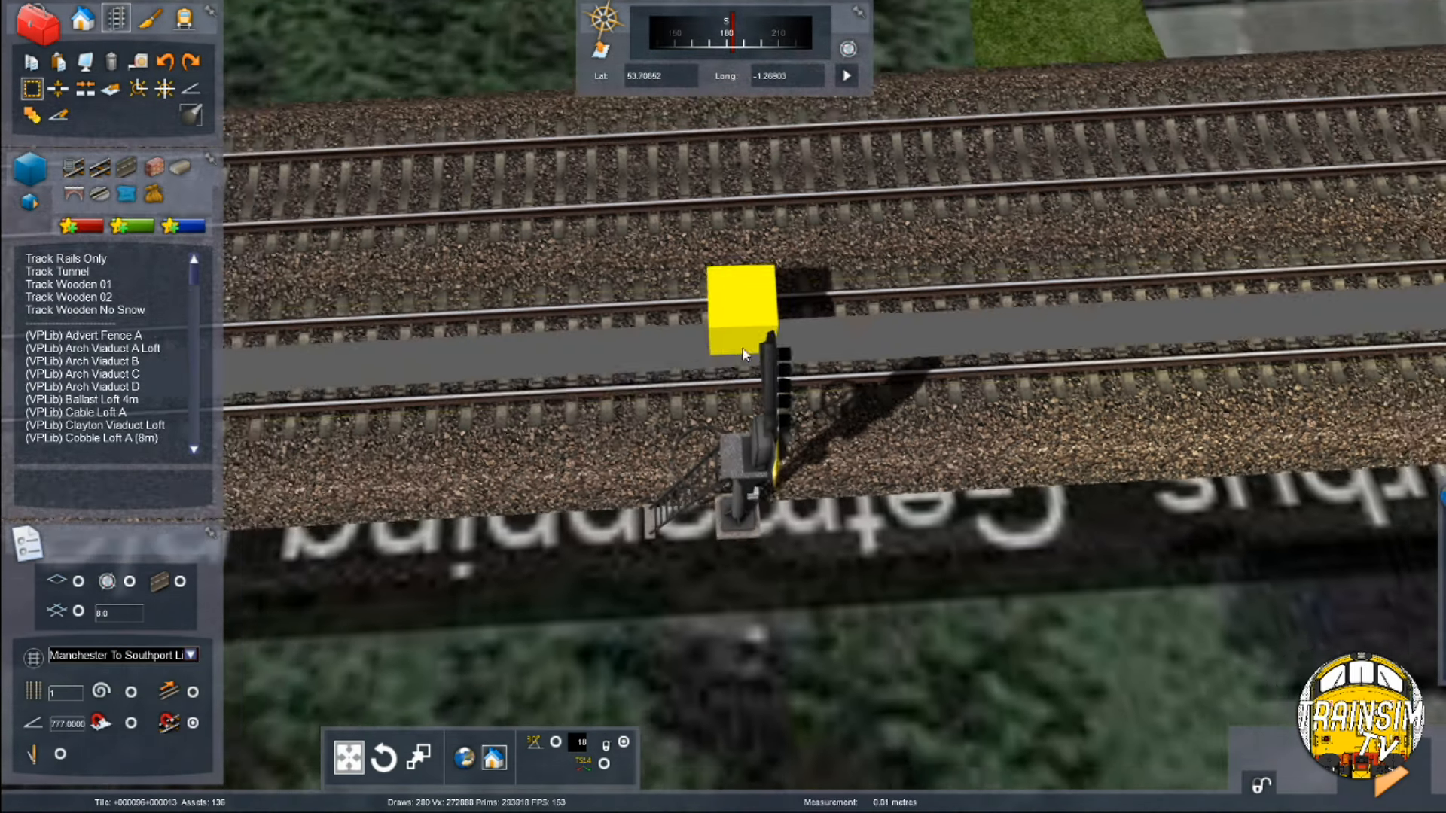
key(Right)
scroll(723, 407, up, 10)
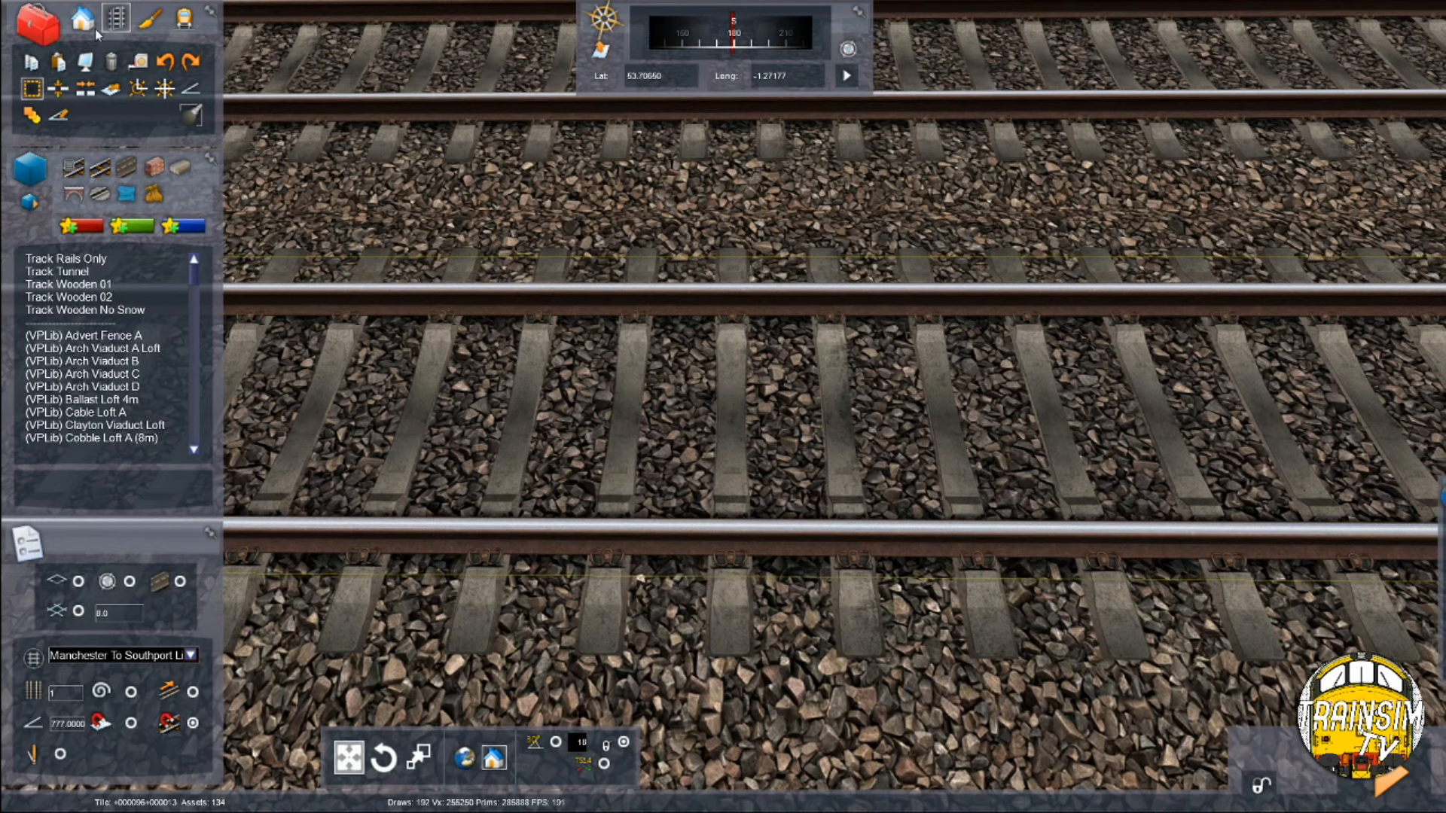
Place a JTMS AWS magnet between the rails at the measured point on the approach to the signal
click(82, 20)
click(52, 231)
click(84, 261)
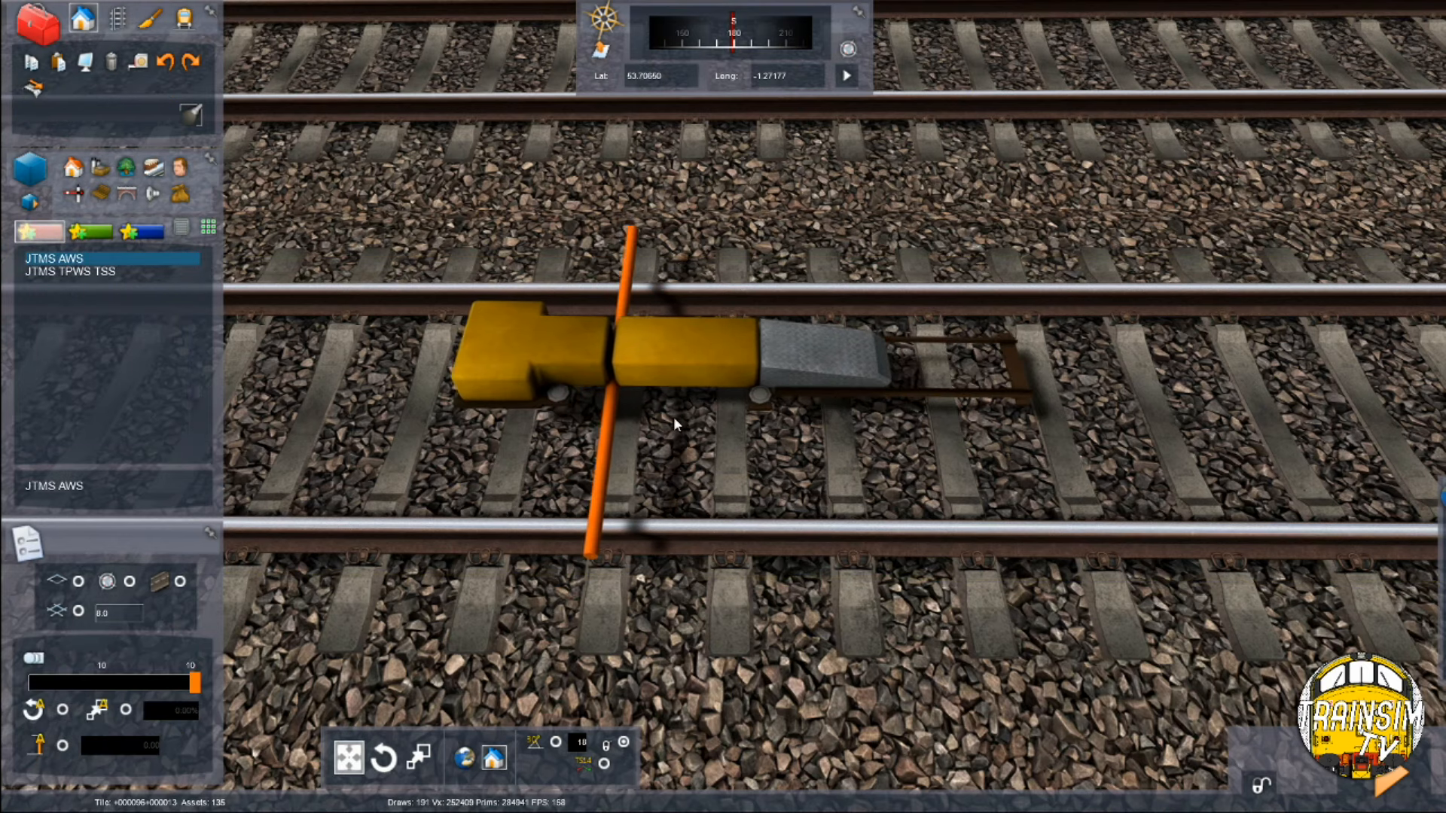
click(743, 417)
drag(741, 389, 742, 427)
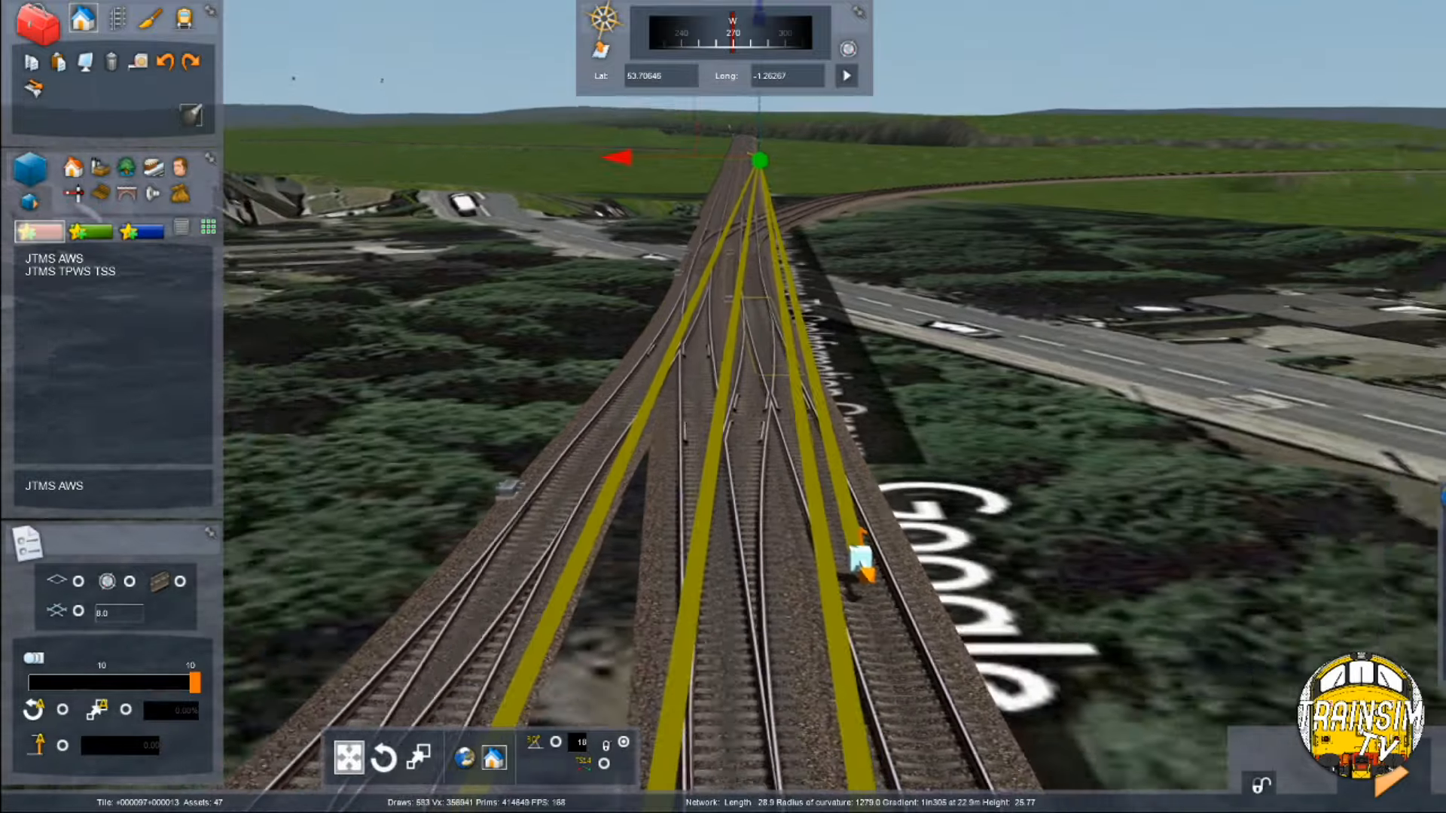
Follow the selected signal's links across the junction and check which tracks they sit on
scroll(854, 372, up, 5)
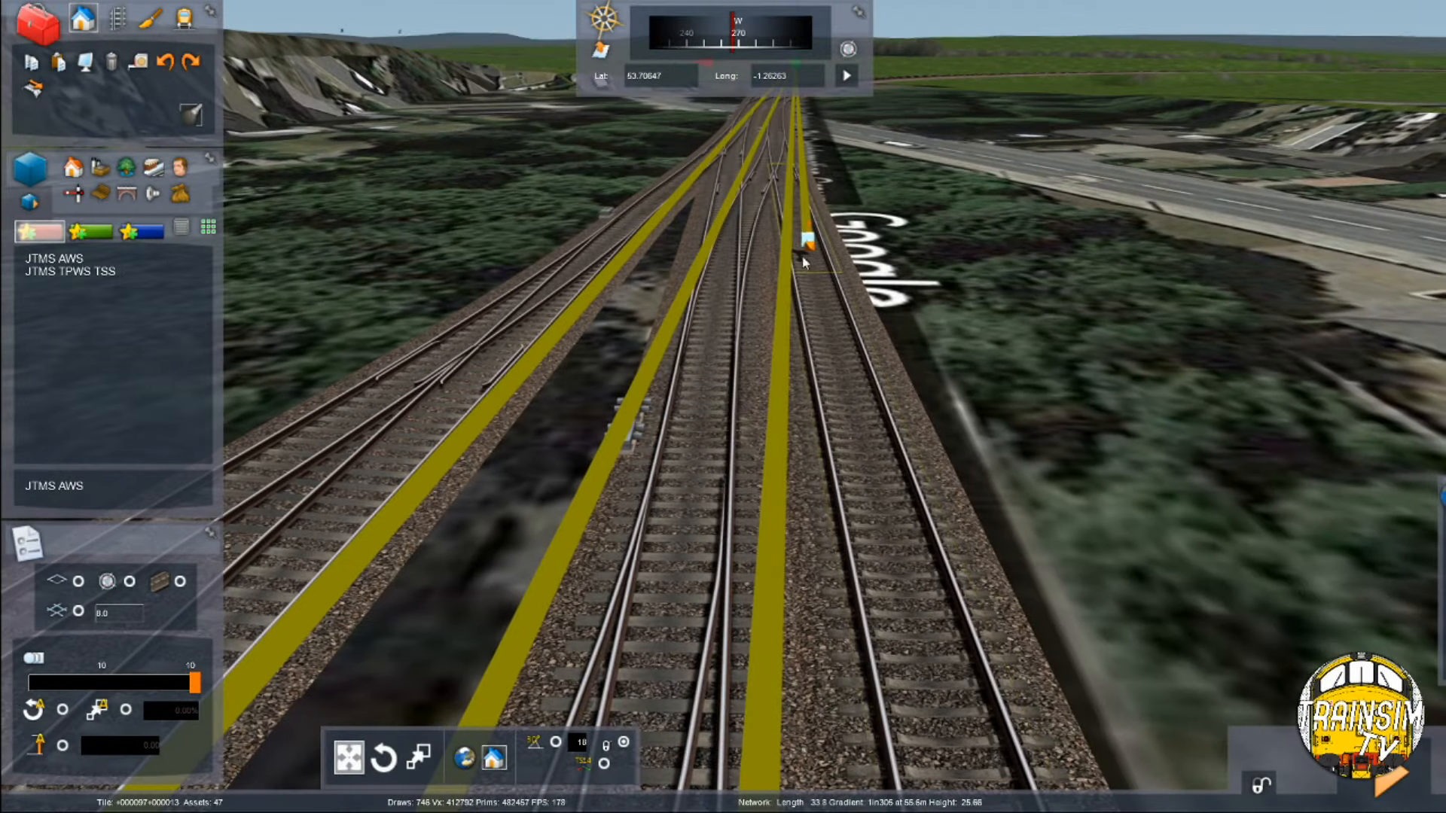
scroll(806, 362, down, 6)
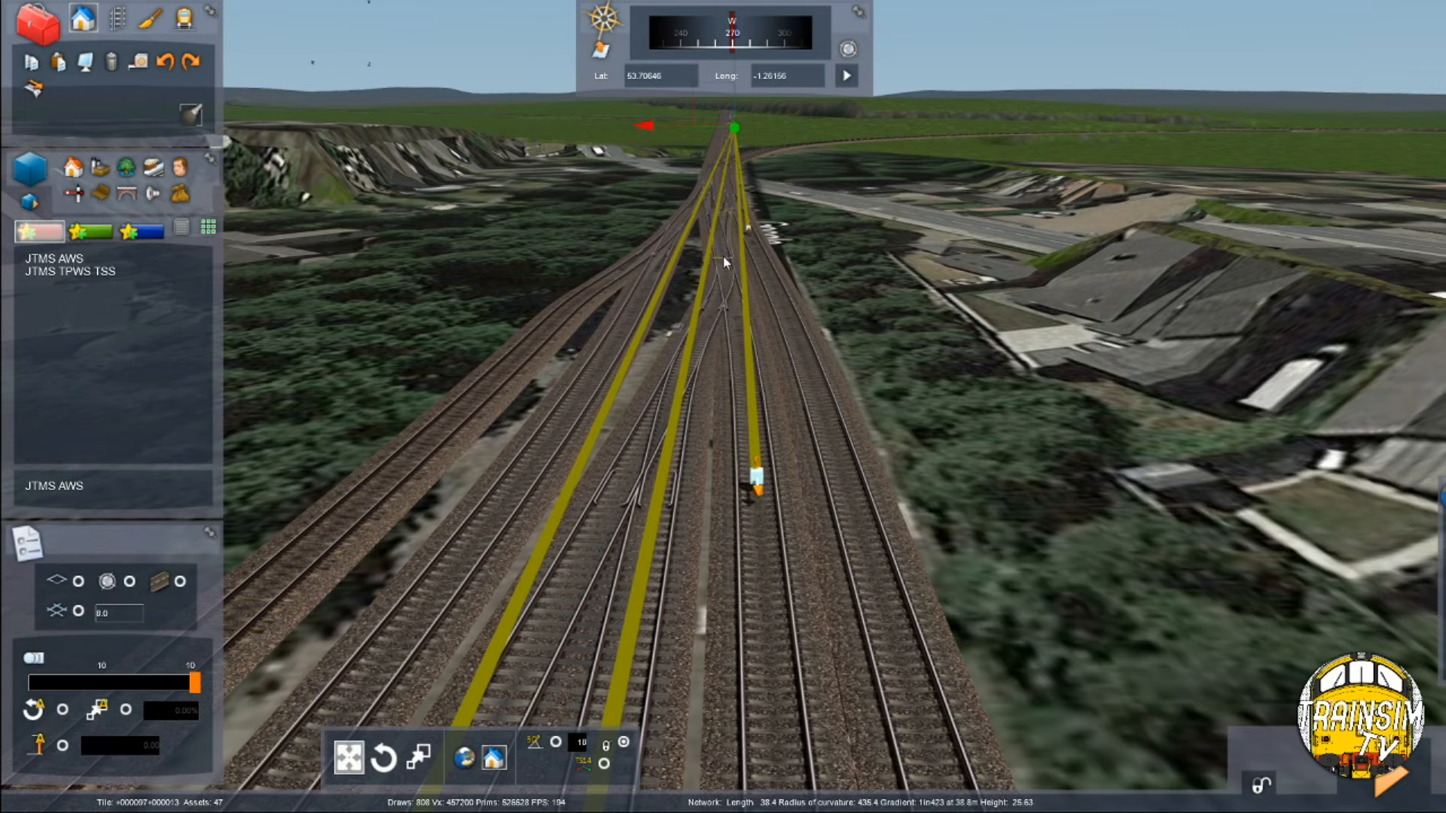
scroll(759, 448, down, 3)
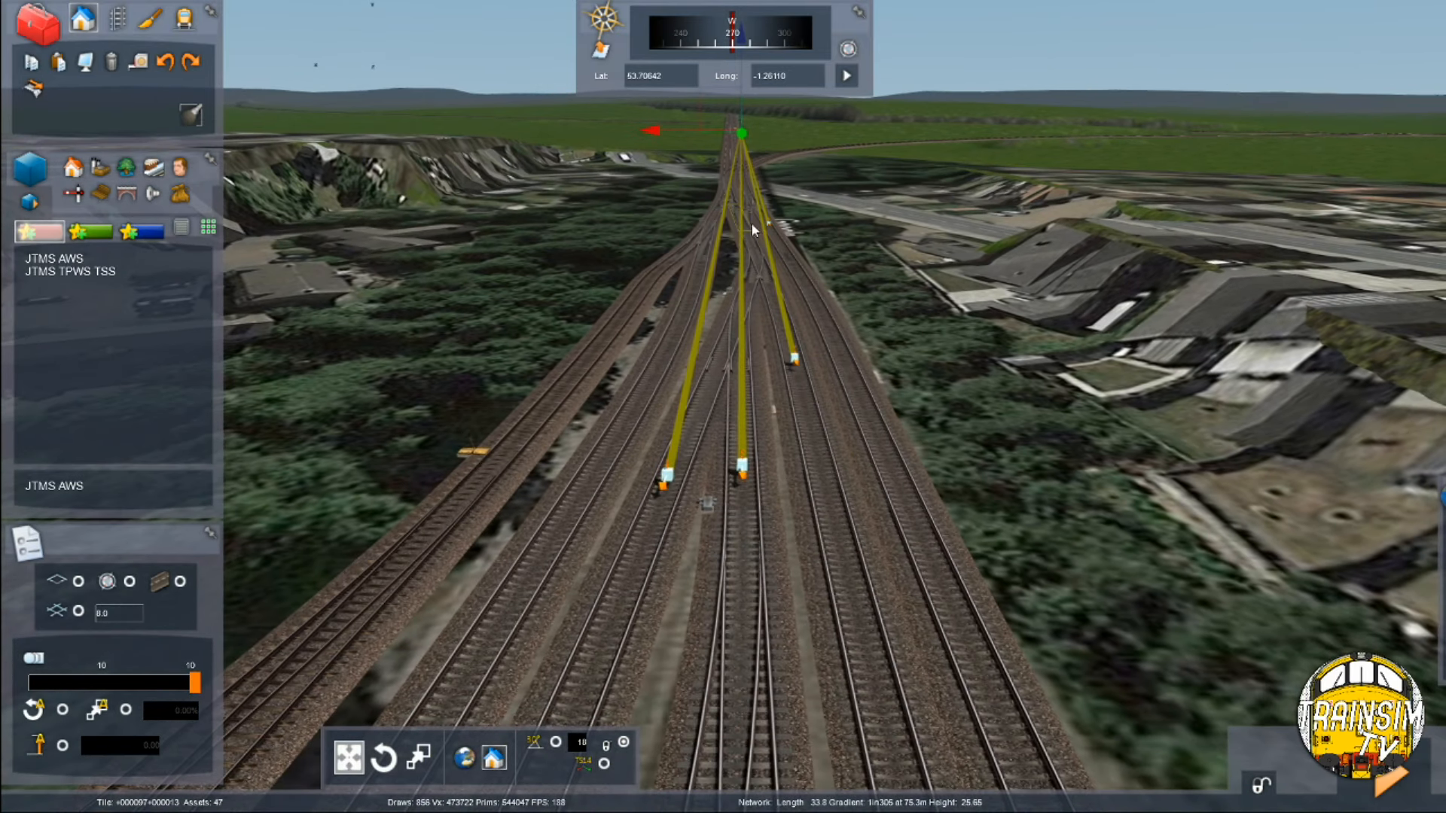
key(Left)
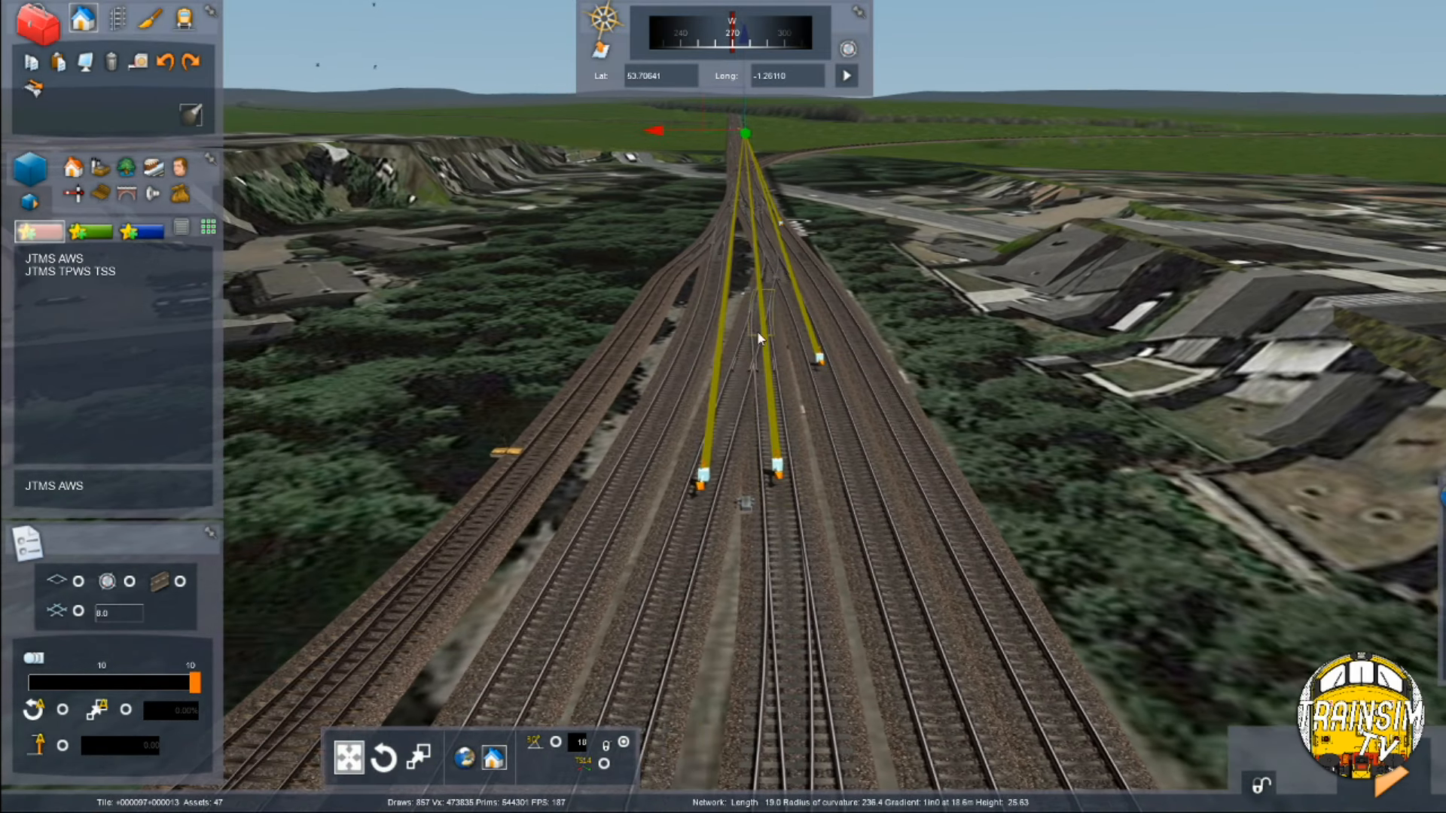